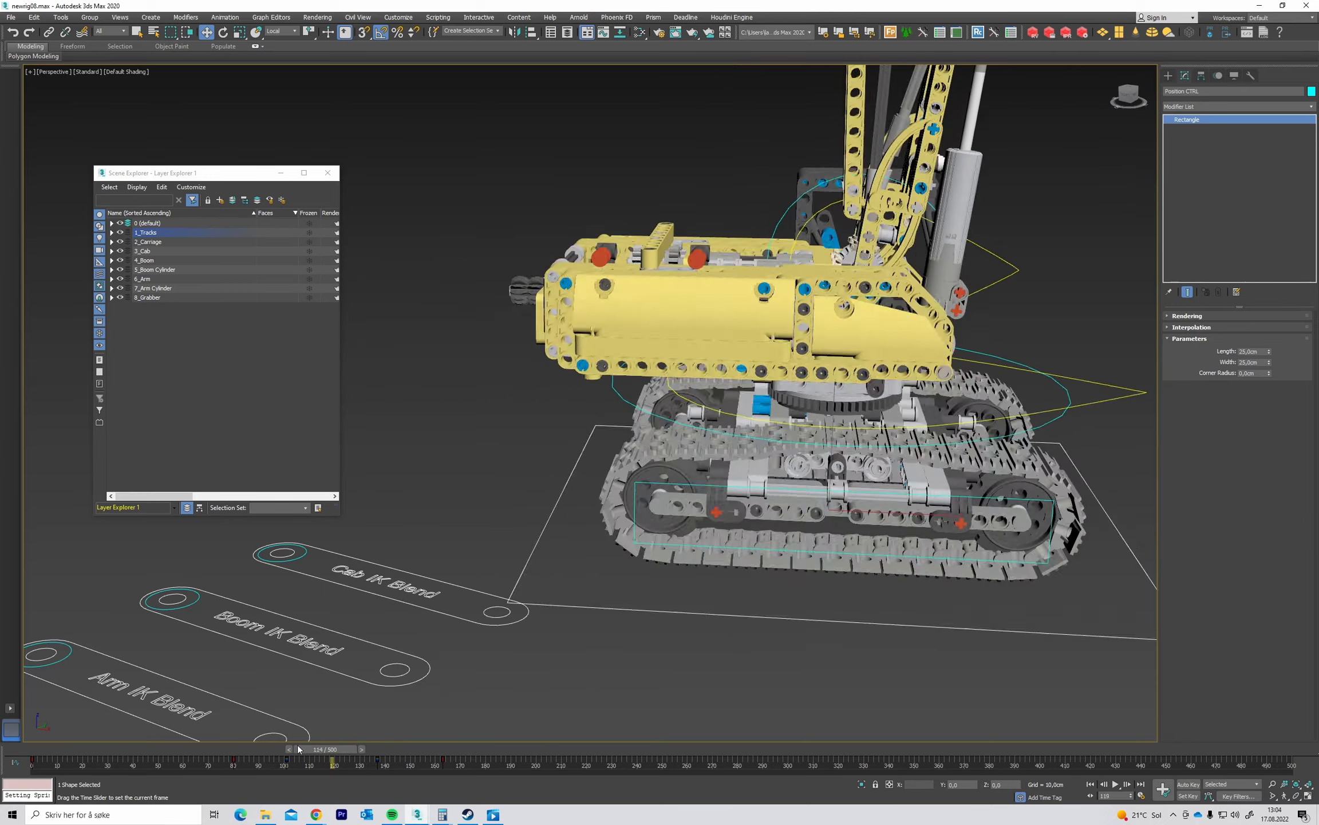
# Play the excavator animation to examine how the tracks move, and return the timeline to frame 0.
pyautogui.moveTo(457, 446); pyautogui.dragTo(514, 476, button='middle')
pyautogui.click(894, 614)
pyautogui.moveTo(894, 614); pyautogui.dragTo(698, 603, button='middle')
pyautogui.press('/')
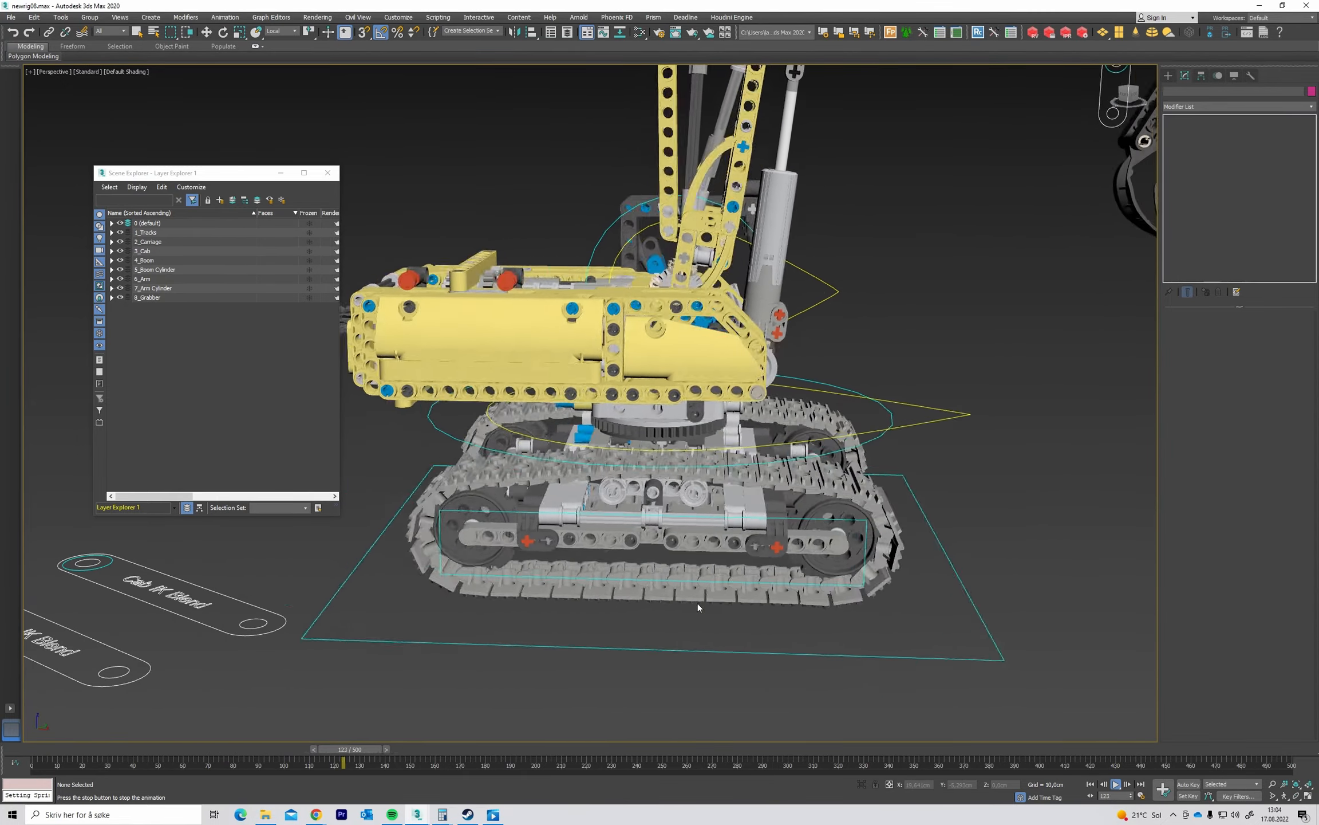
pyautogui.moveTo(698, 604); pyautogui.dragTo(828, 592, button='middle')
pyautogui.press('/')
pyautogui.moveTo(523, 756); pyautogui.dragTo(34, 751)
# Select the Position CTRL rectangle around the tracks and examine the excavator rig from the cab side.
pyautogui.scroll(-3, 755, 571)
pyautogui.click(754, 571)
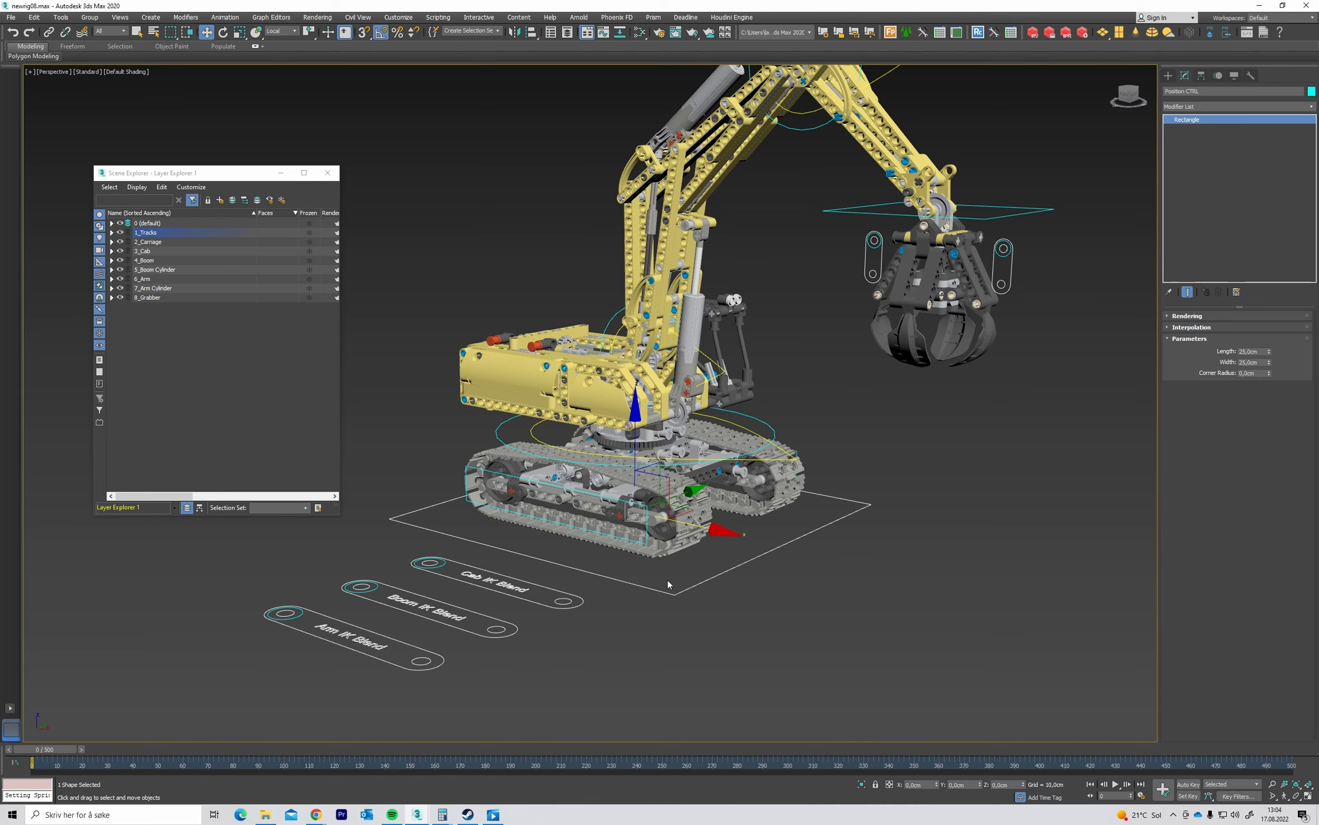
pyautogui.keyDown('alt'); pyautogui.moveTo(668, 581); pyautogui.dragTo(461, 528, button='middle'); pyautogui.keyUp('alt')
pyautogui.scroll(10, 669, 471)
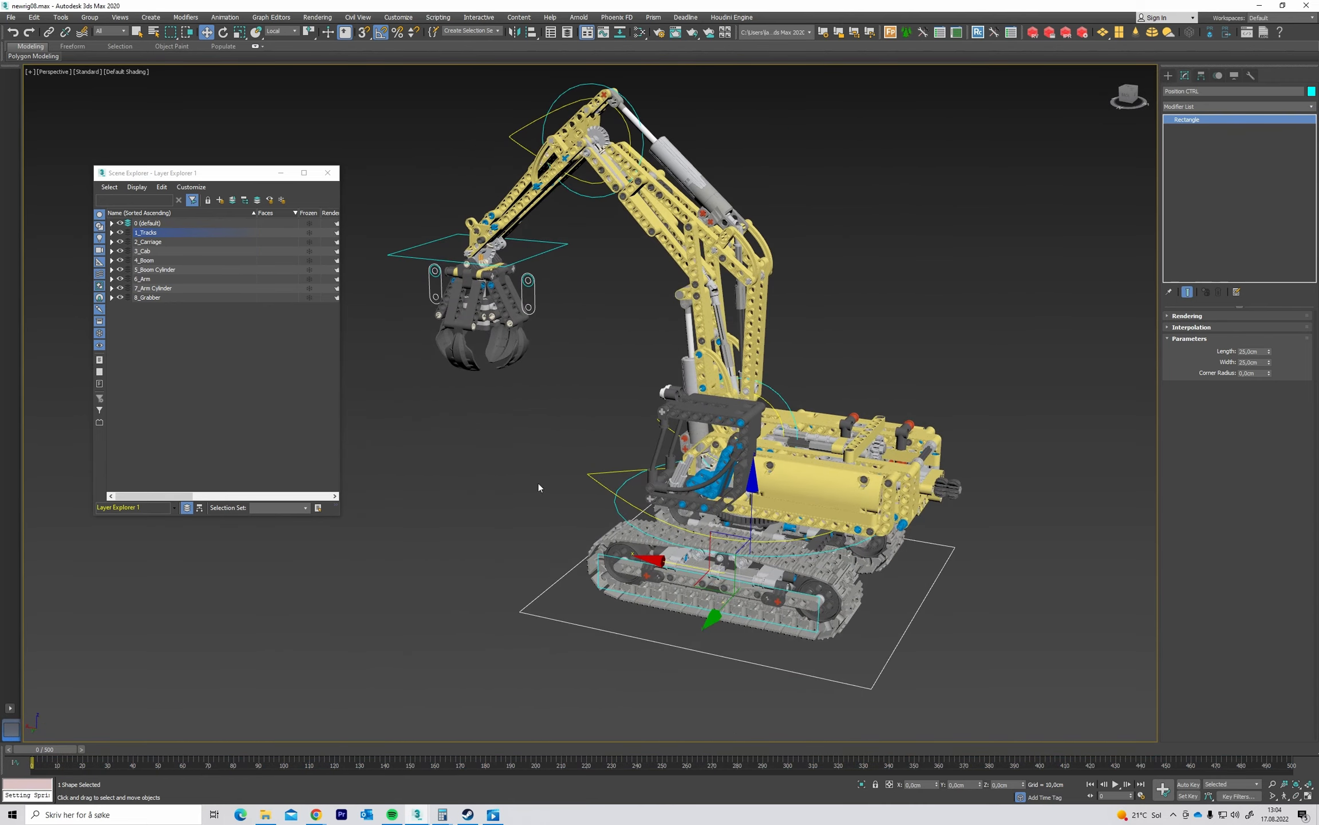
pyautogui.scroll(-8, 669, 471)
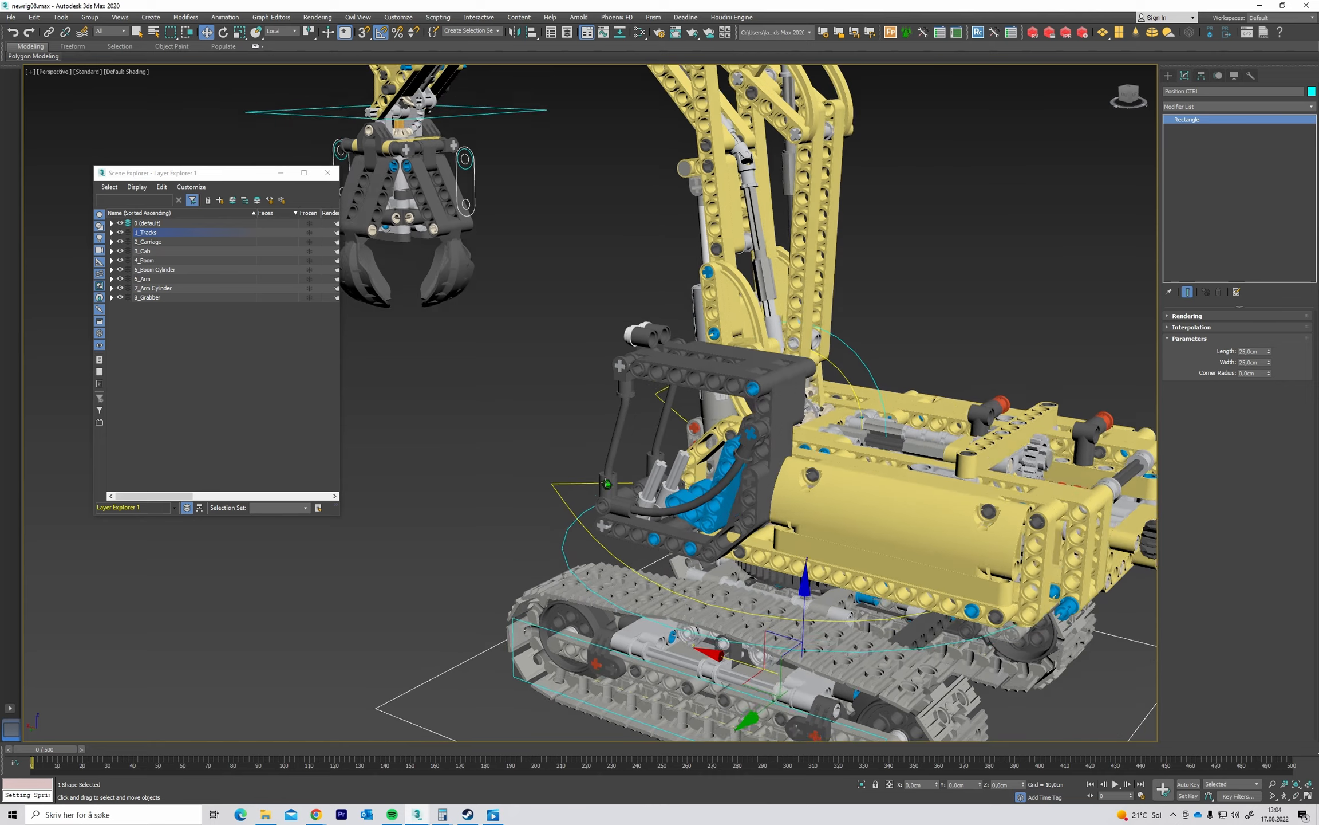
pyautogui.scroll(4, 643, 536)
pyautogui.keyDown('alt'); pyautogui.moveTo(644, 535); pyautogui.dragTo(624, 523, button='middle'); pyautogui.keyUp('alt')
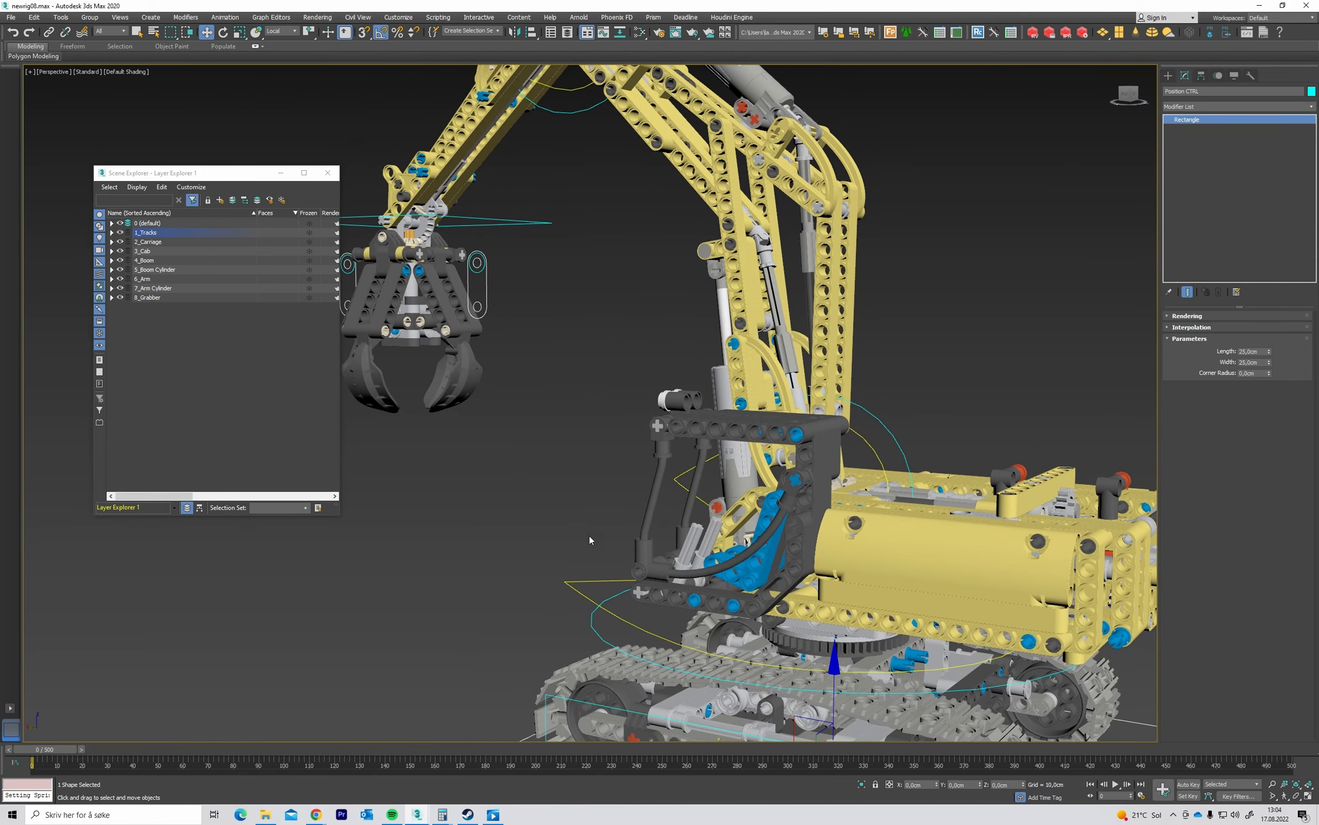
pyautogui.moveTo(704, 386); pyautogui.dragTo(713, 408, button='middle')
# Scrub and play the excavator animation to examine the motion of the cab, boom, arm and grabber.
pyautogui.moveTo(47, 754); pyautogui.dragTo(609, 754)
pyautogui.moveTo(609, 672); pyautogui.dragTo(652, 564, button='middle')
pyautogui.moveTo(608, 750); pyautogui.dragTo(562, 751)
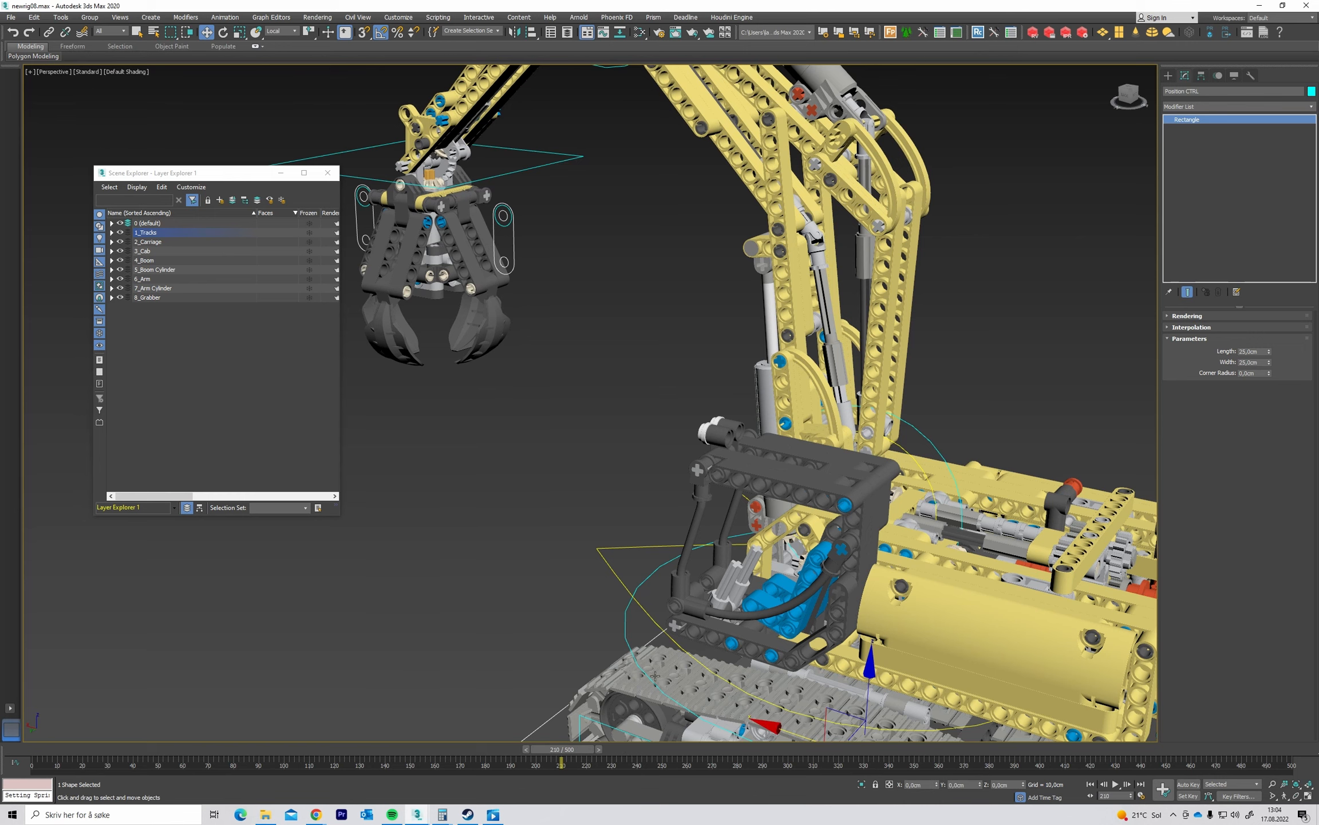
pyautogui.scroll(3, 729, 607)
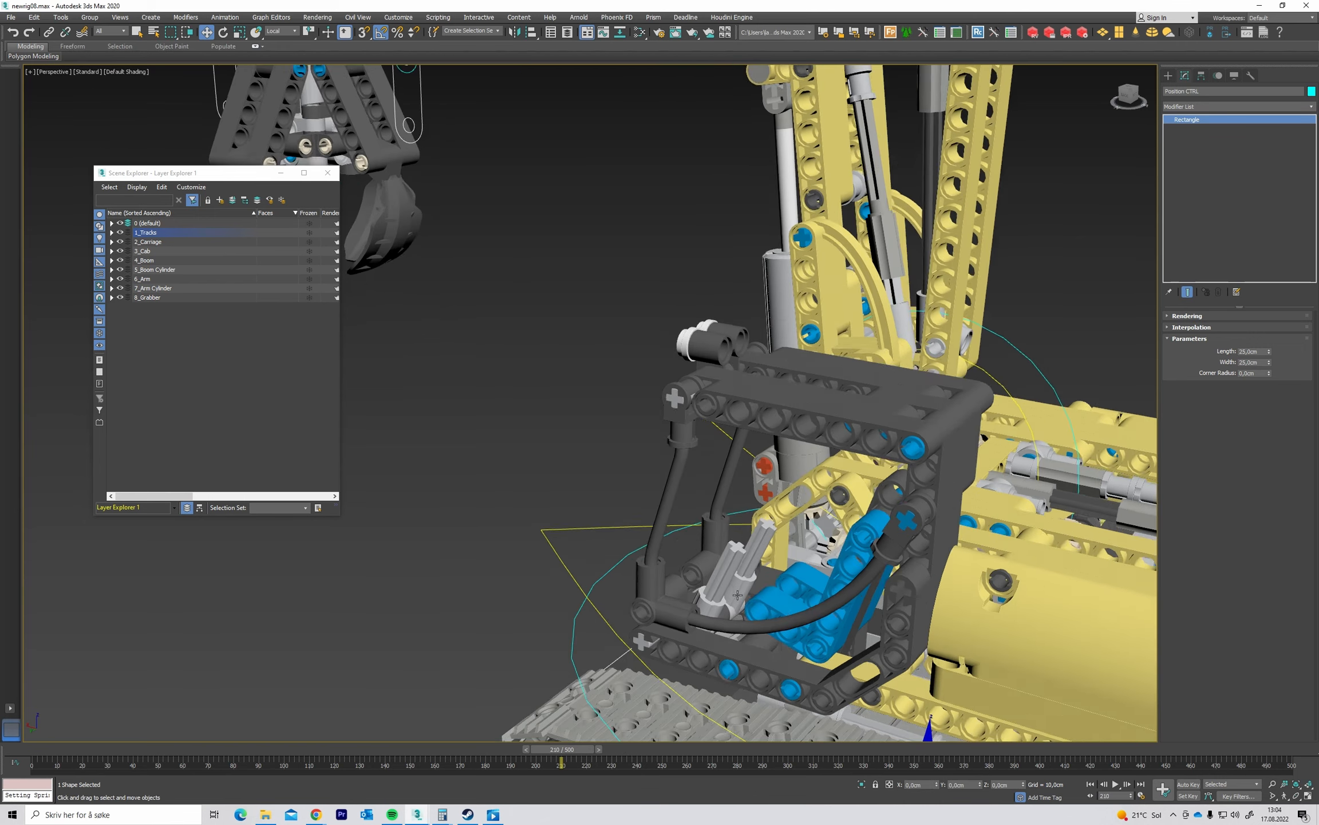
pyautogui.keyDown('alt'); pyautogui.moveTo(721, 600); pyautogui.dragTo(814, 579, button='middle'); pyautogui.keyUp('alt')
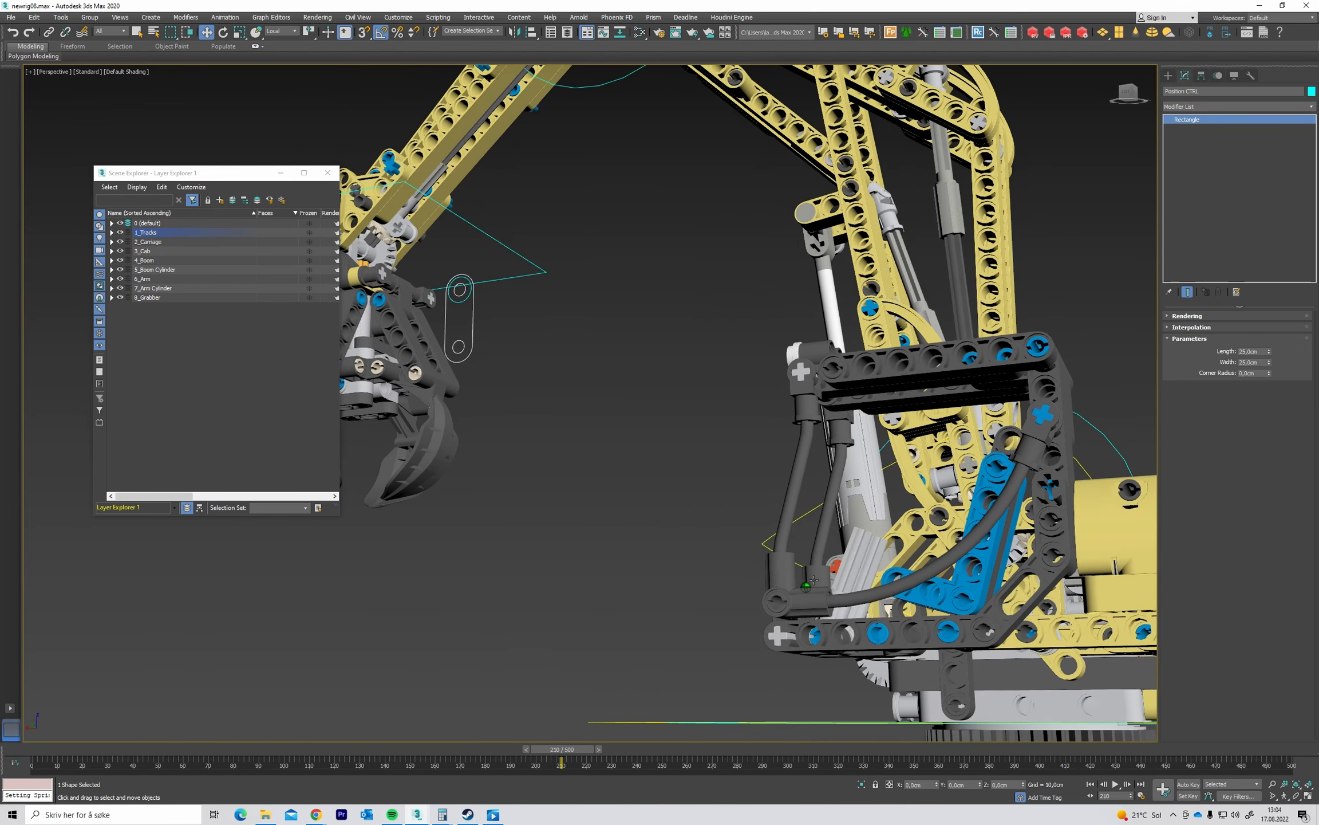
pyautogui.press('/')
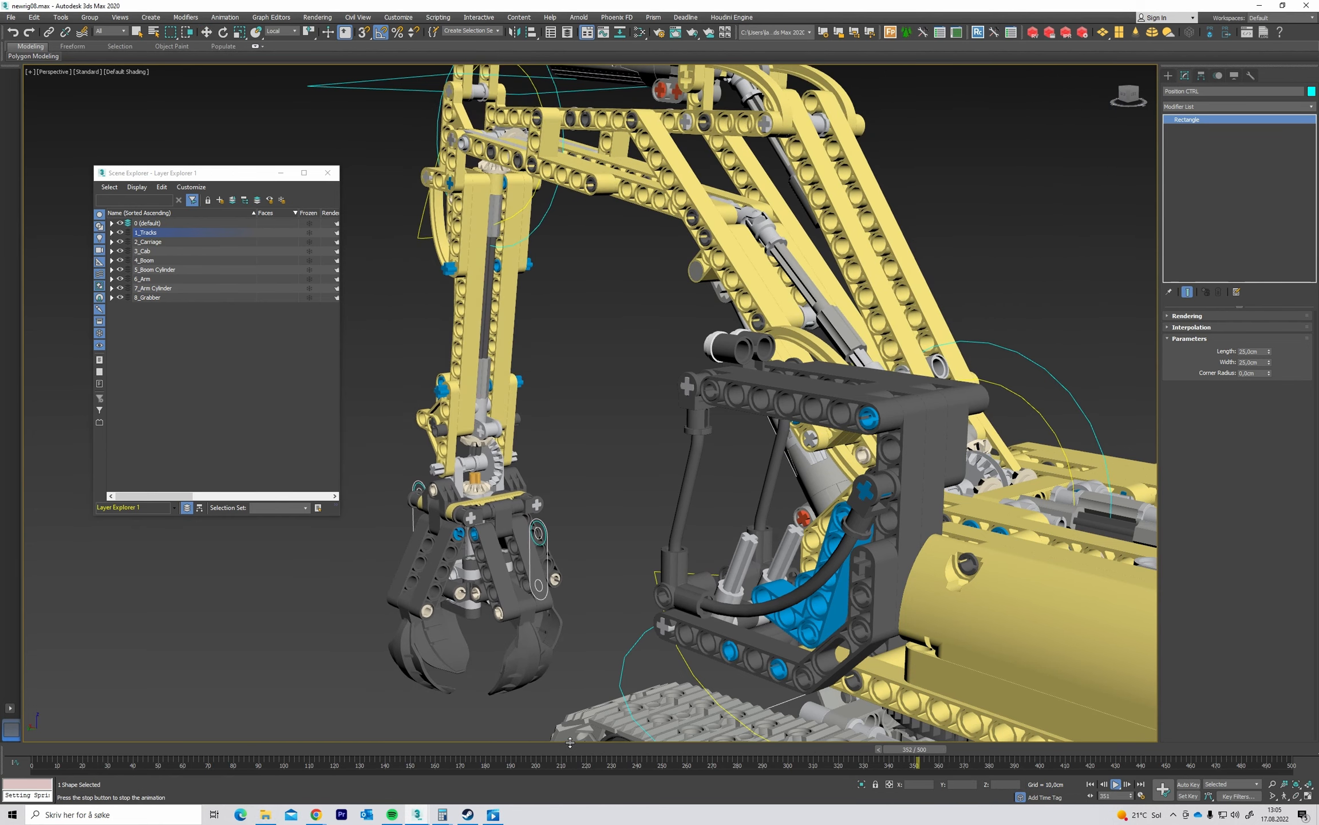
pyautogui.press('/')
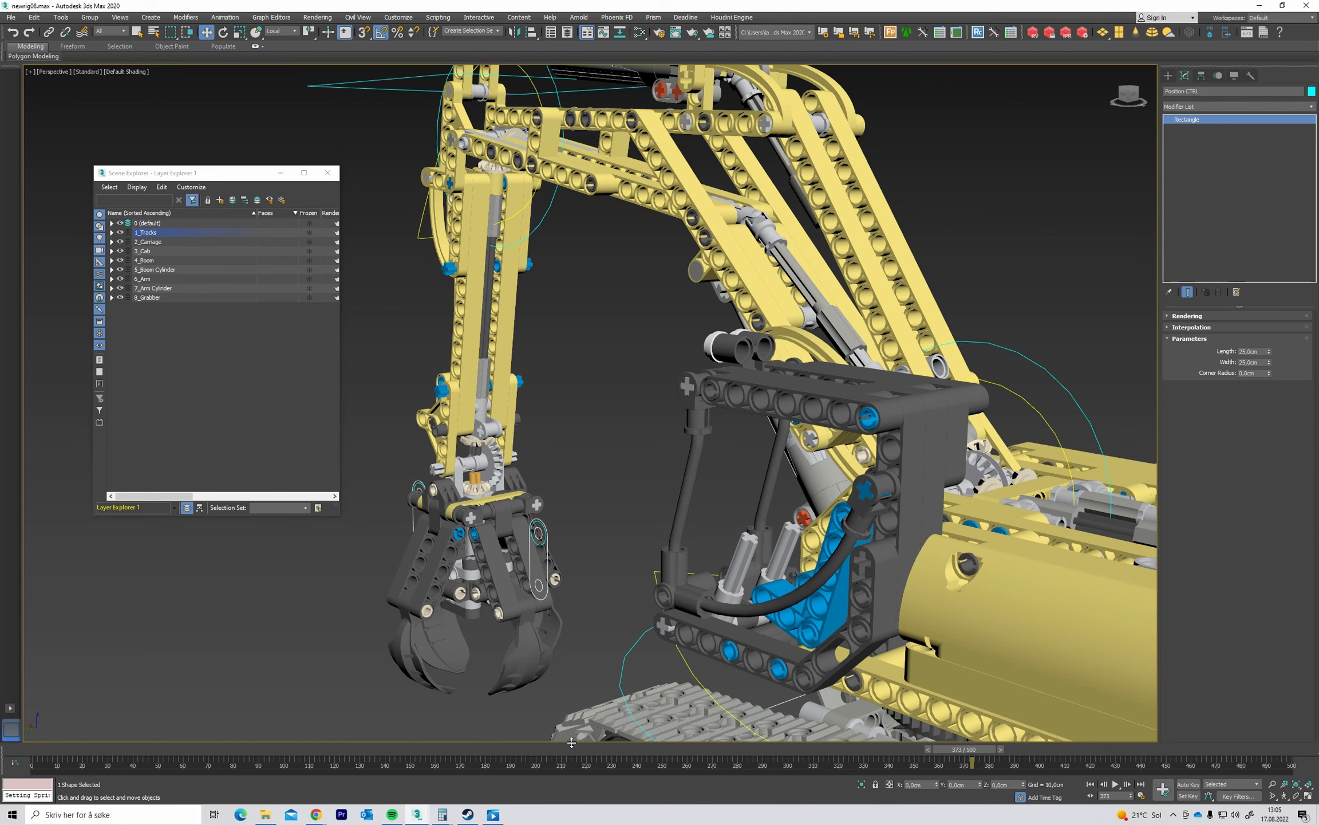
pyautogui.moveTo(579, 630); pyautogui.dragTo(589, 625, button='middle')
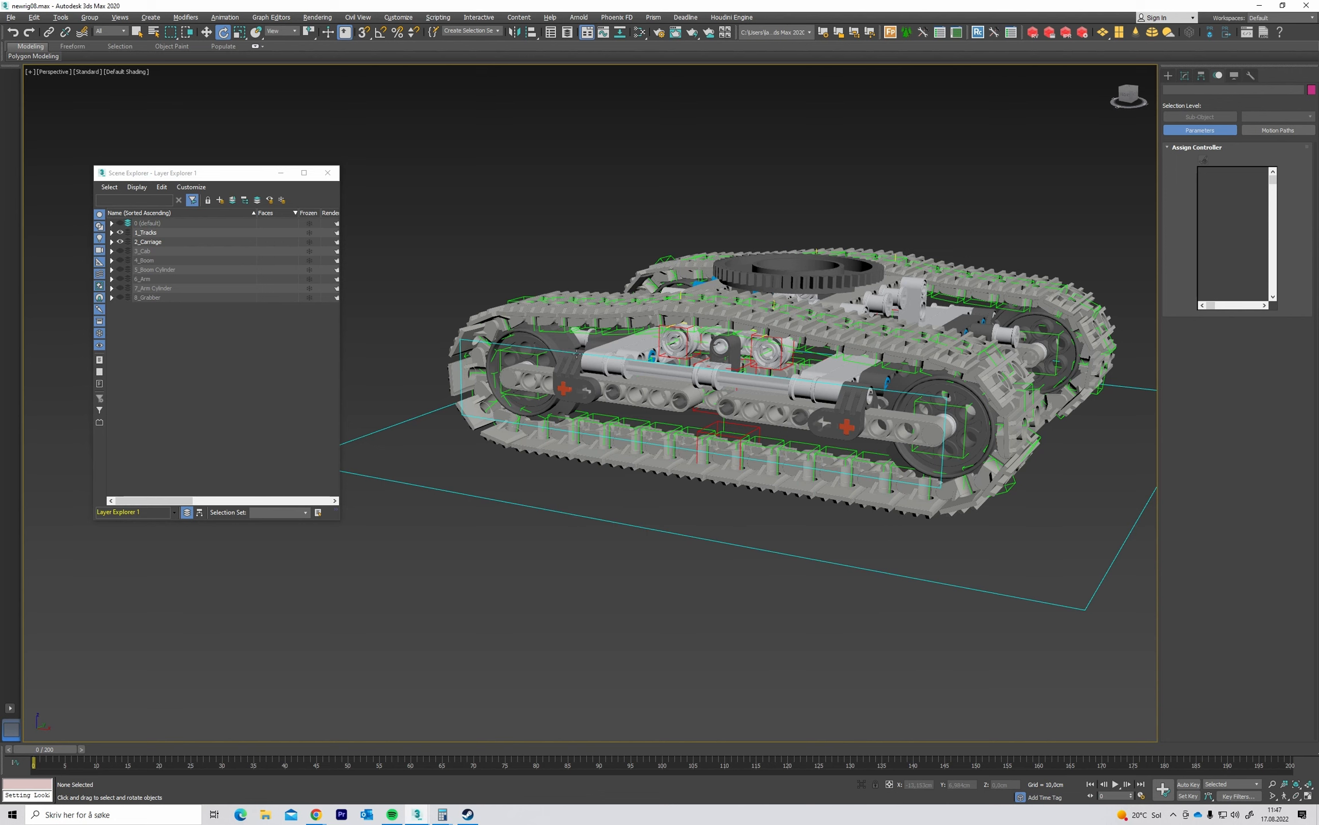
# Test the Distance custom attribute on the near track's Track CTRL shape and undo the change.
pyautogui.click(577, 354)
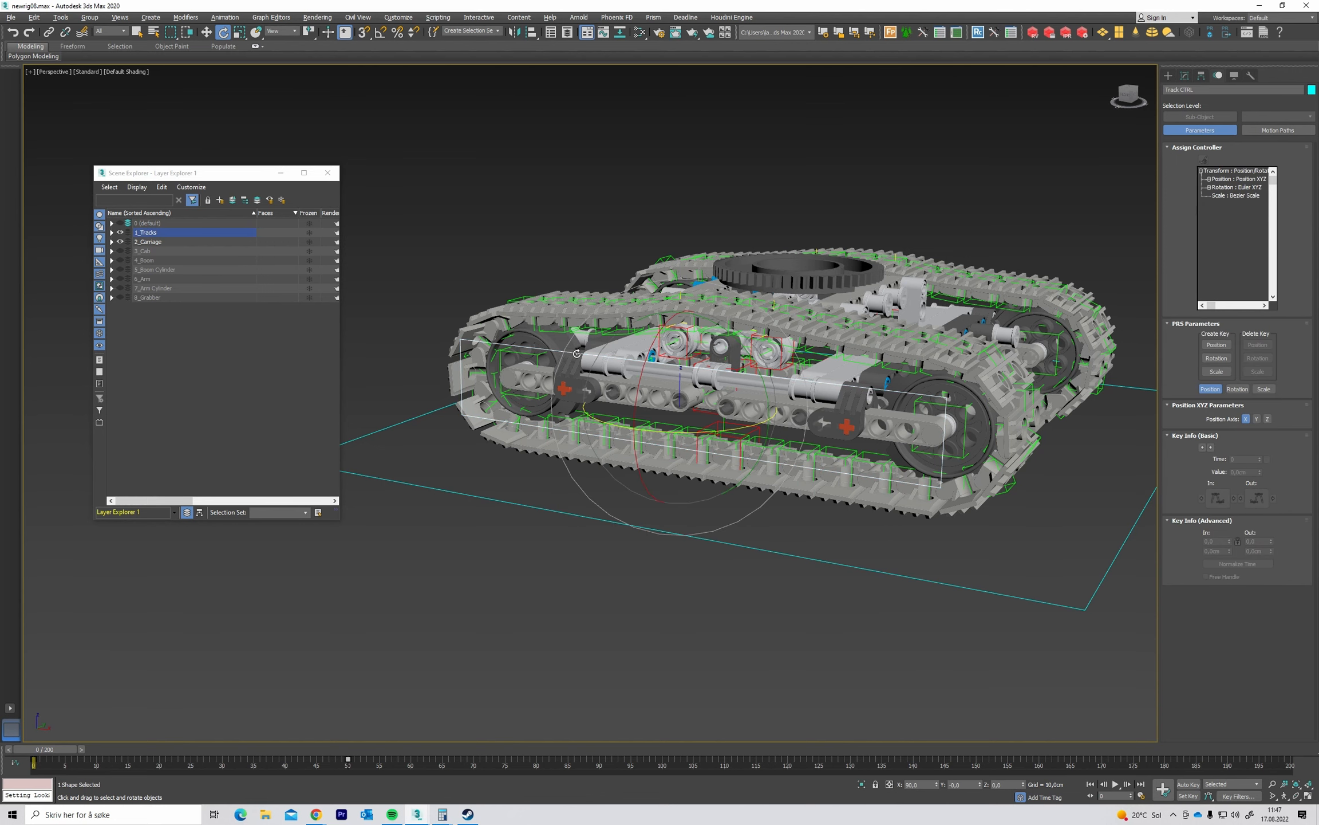
pyautogui.click(1185, 76)
pyautogui.moveTo(912, 297); pyautogui.dragTo(898, 295, button='middle')
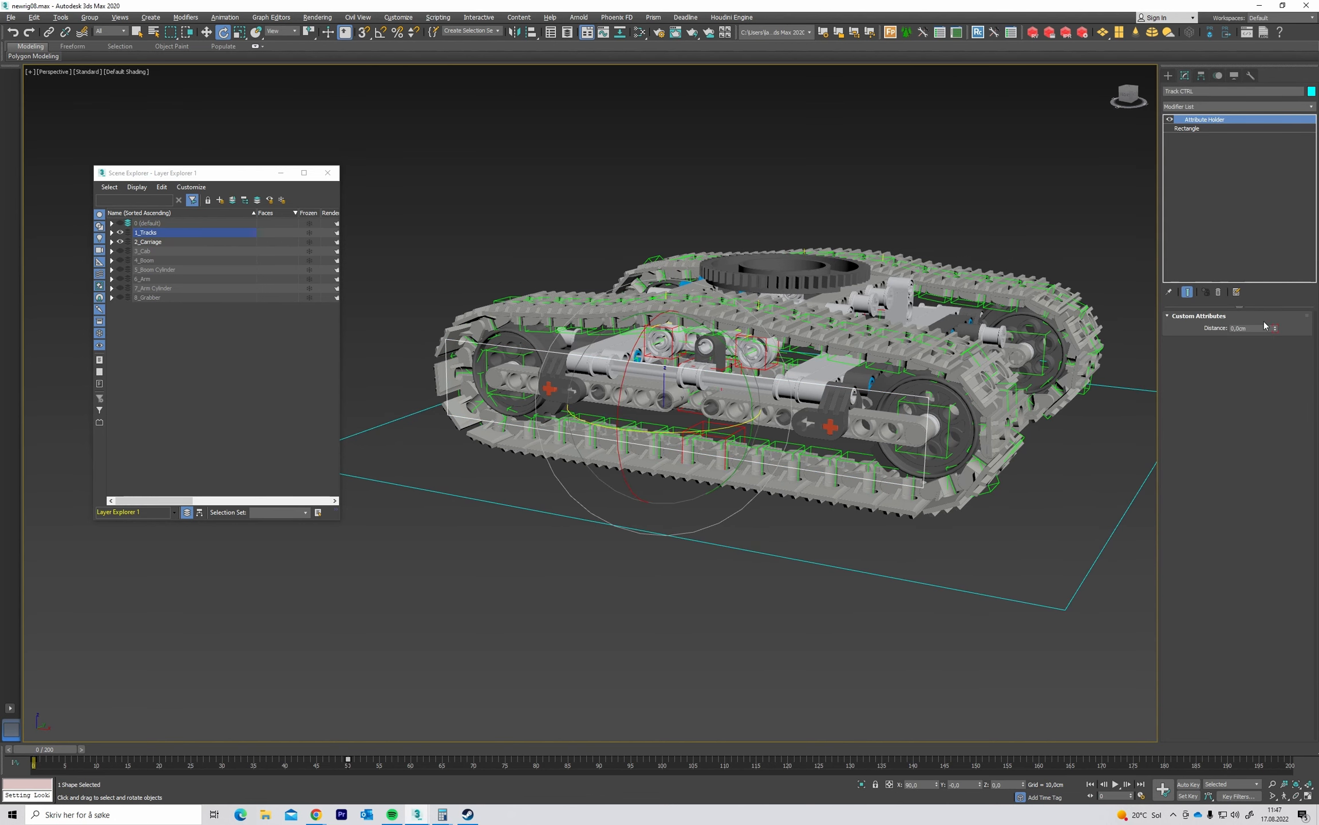
pyautogui.moveTo(1276, 329); pyautogui.dragTo(1276, 294)
pyautogui.hotkey('ctrl', 'z')
pyautogui.keyDown('alt'); pyautogui.moveTo(871, 308); pyautogui.dragTo(870, 307, button='middle'); pyautogui.keyUp('alt')
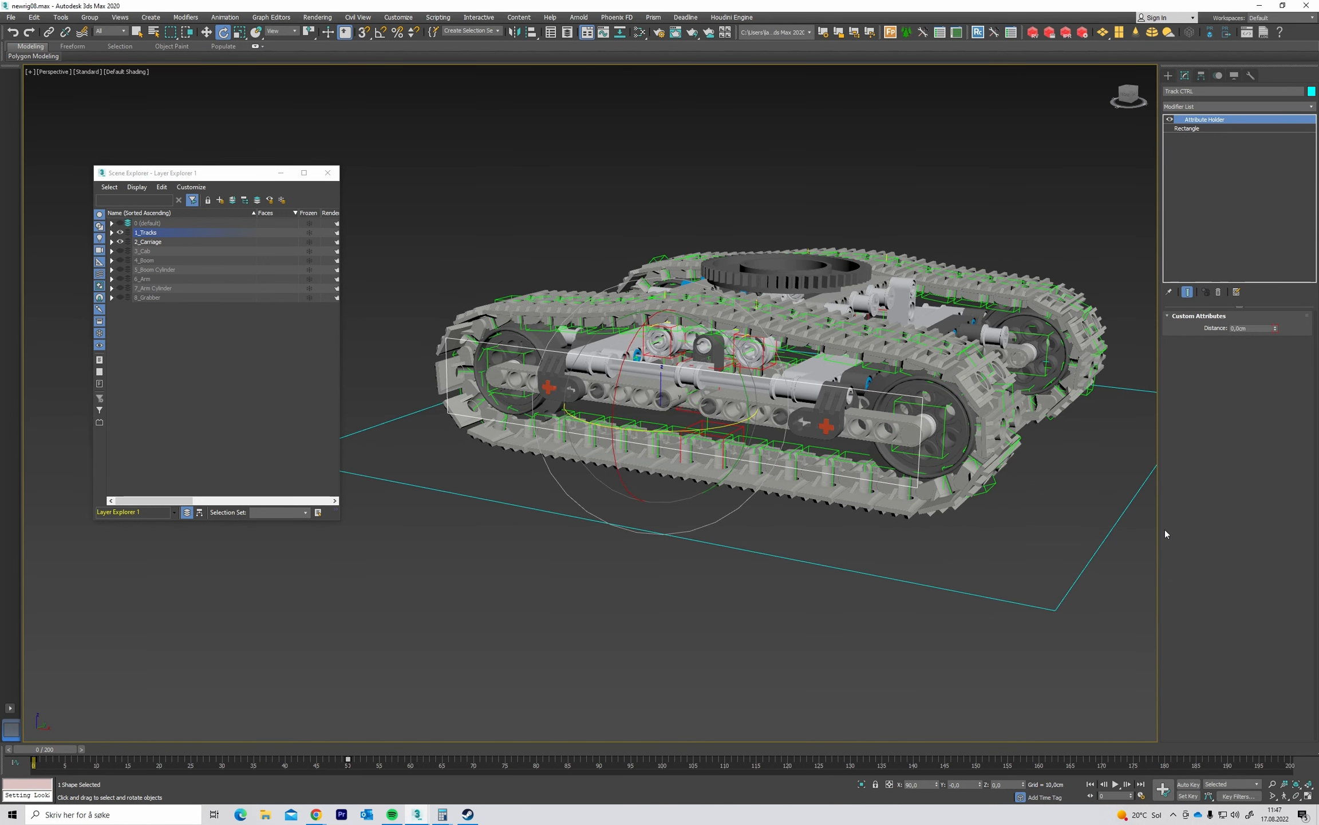
pyautogui.click(1117, 521)
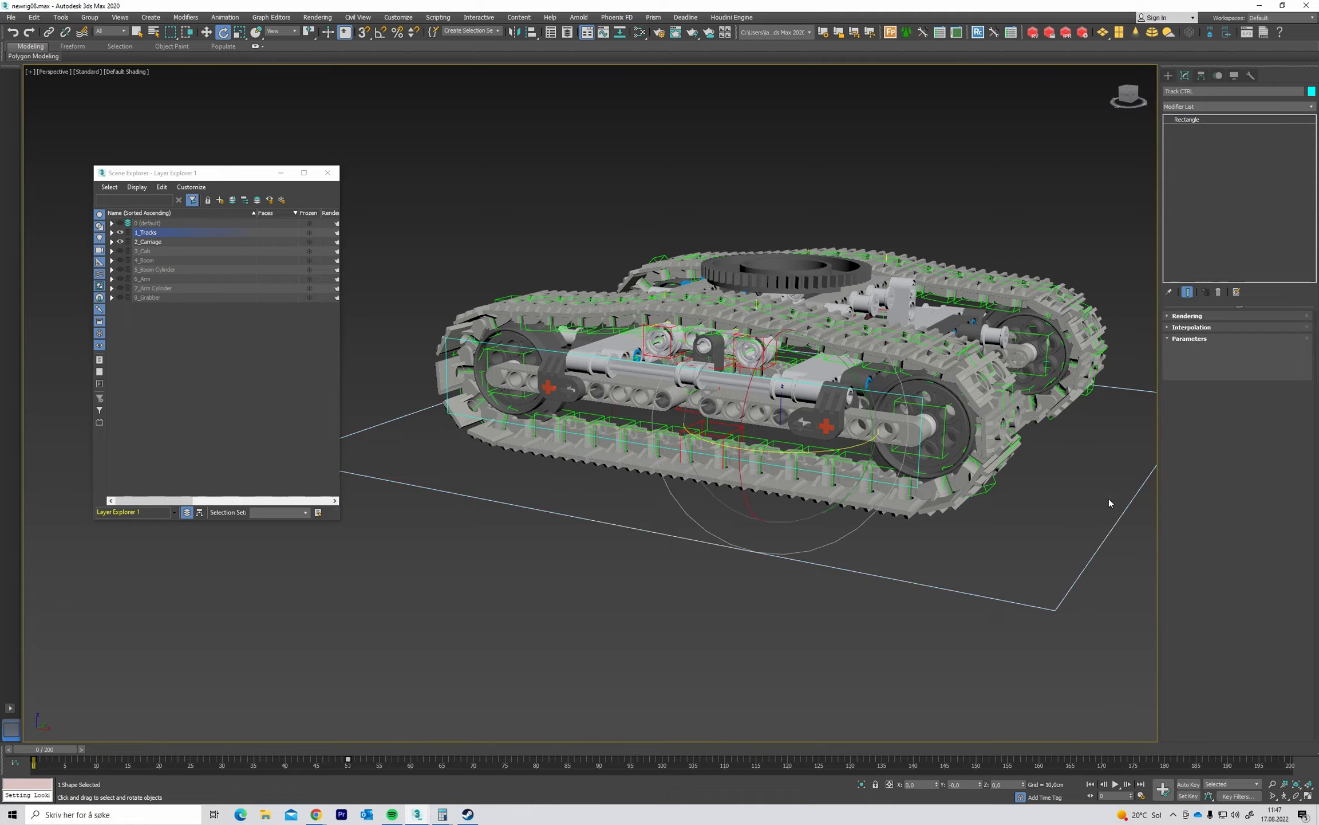
pyautogui.moveTo(811, 454)
pyautogui.mouseDown()
pyautogui.moveTo(754, 455)
pyautogui.moveTo(815, 456)
pyautogui.mouseUp()
pyautogui.rightClick(815, 455)
pyautogui.click(704, 618)
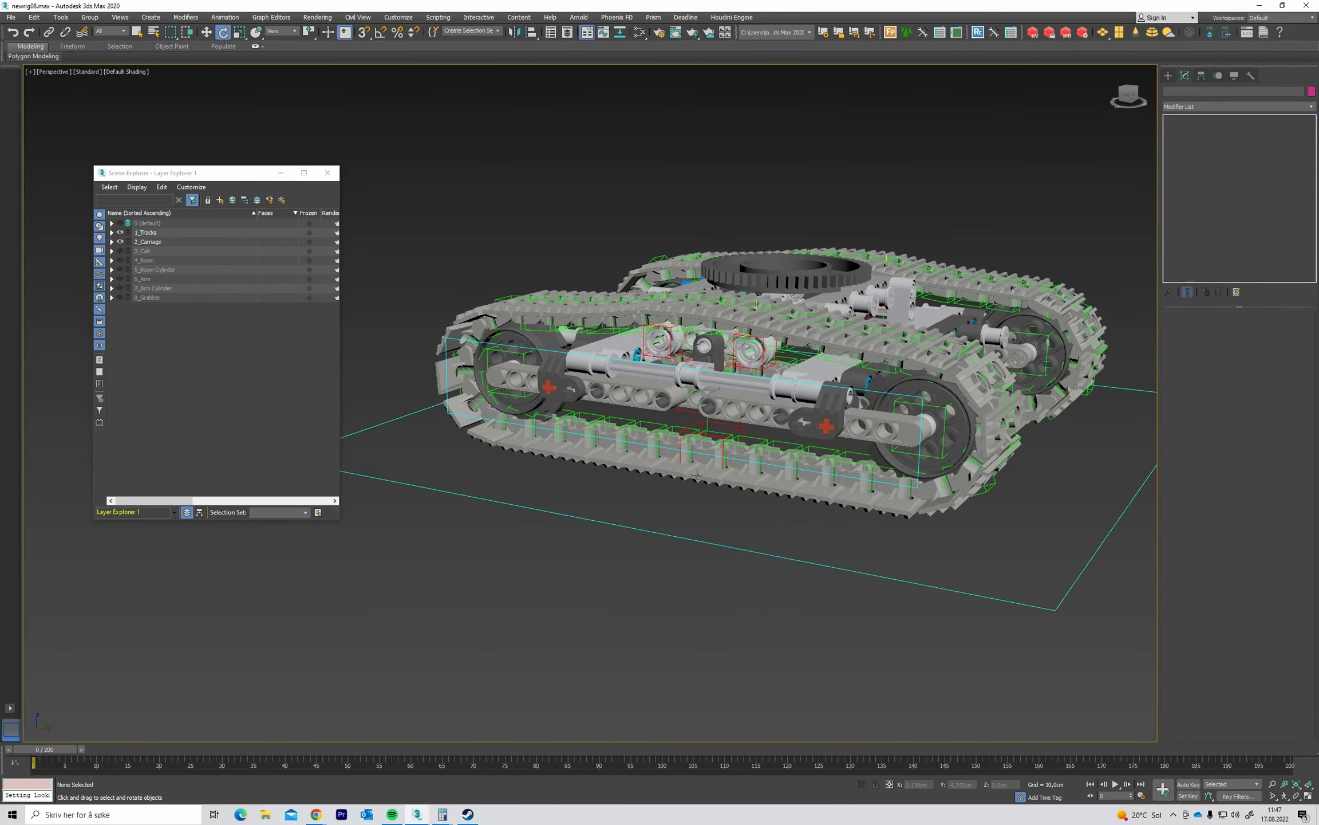
# Select the Point_TrackLinks_MasterCtrl helper and open the Float List controller on its path constraint's Percent track.
pyautogui.click(740, 428)
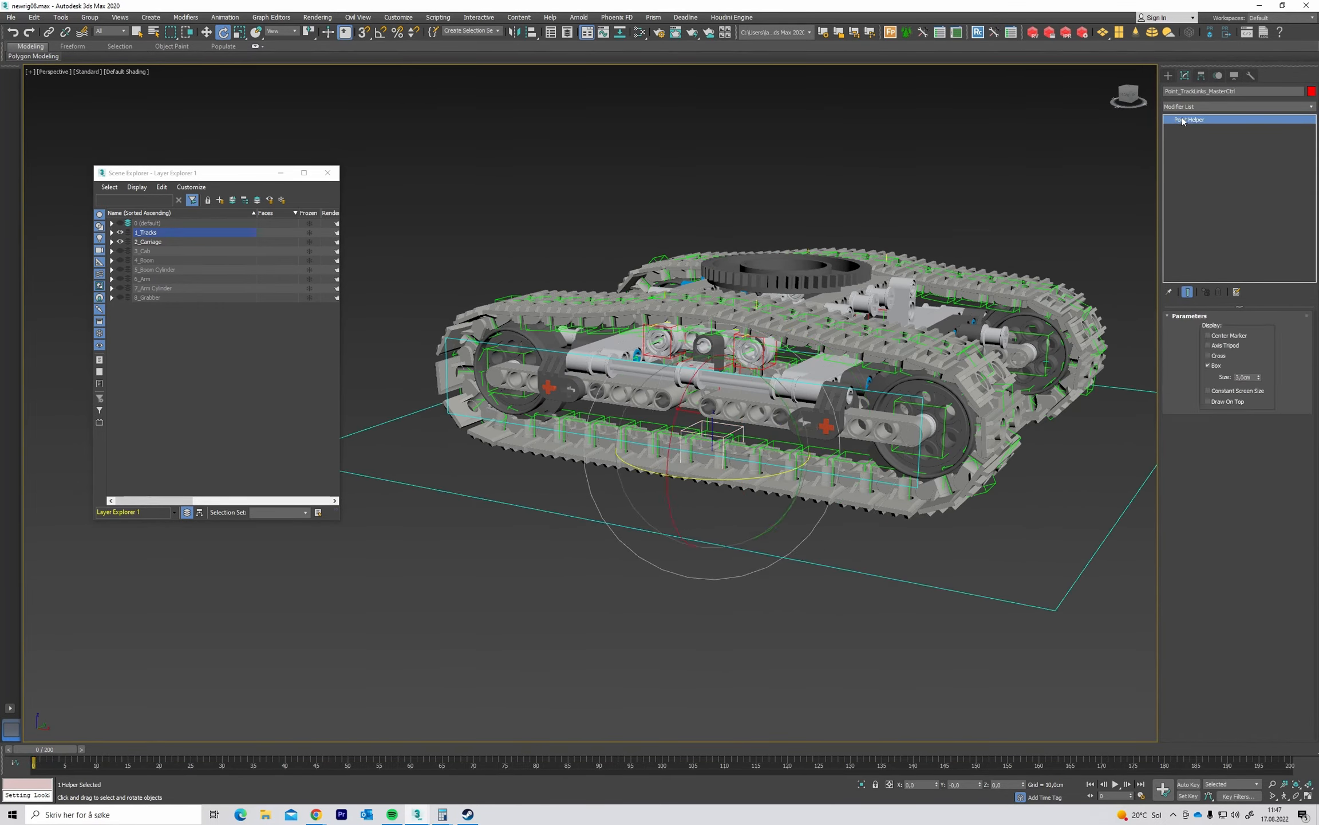
pyautogui.click(1218, 76)
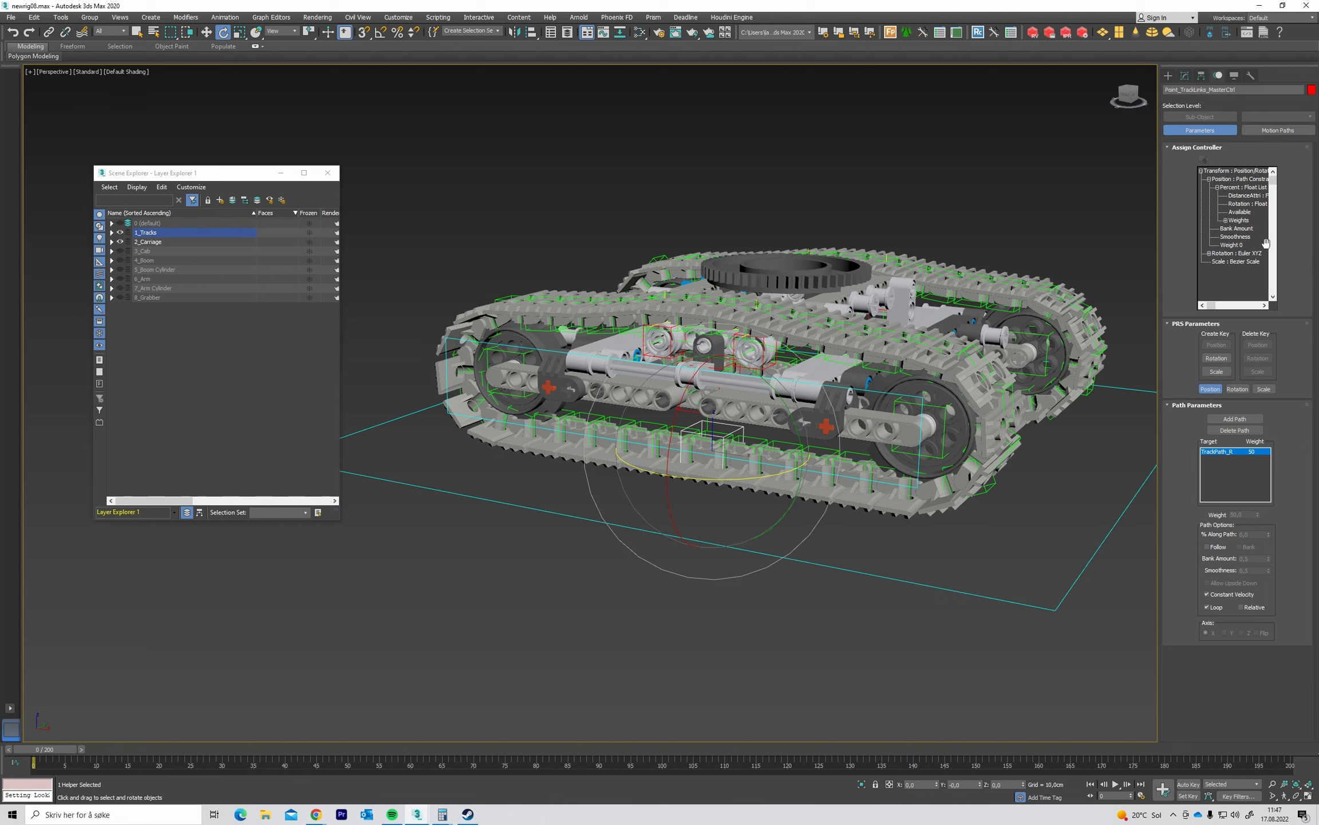
pyautogui.doubleClick(1234, 188)
pyautogui.moveTo(1234, 179); pyautogui.dragTo(984, 116)
pyautogui.doubleClick(975, 143)
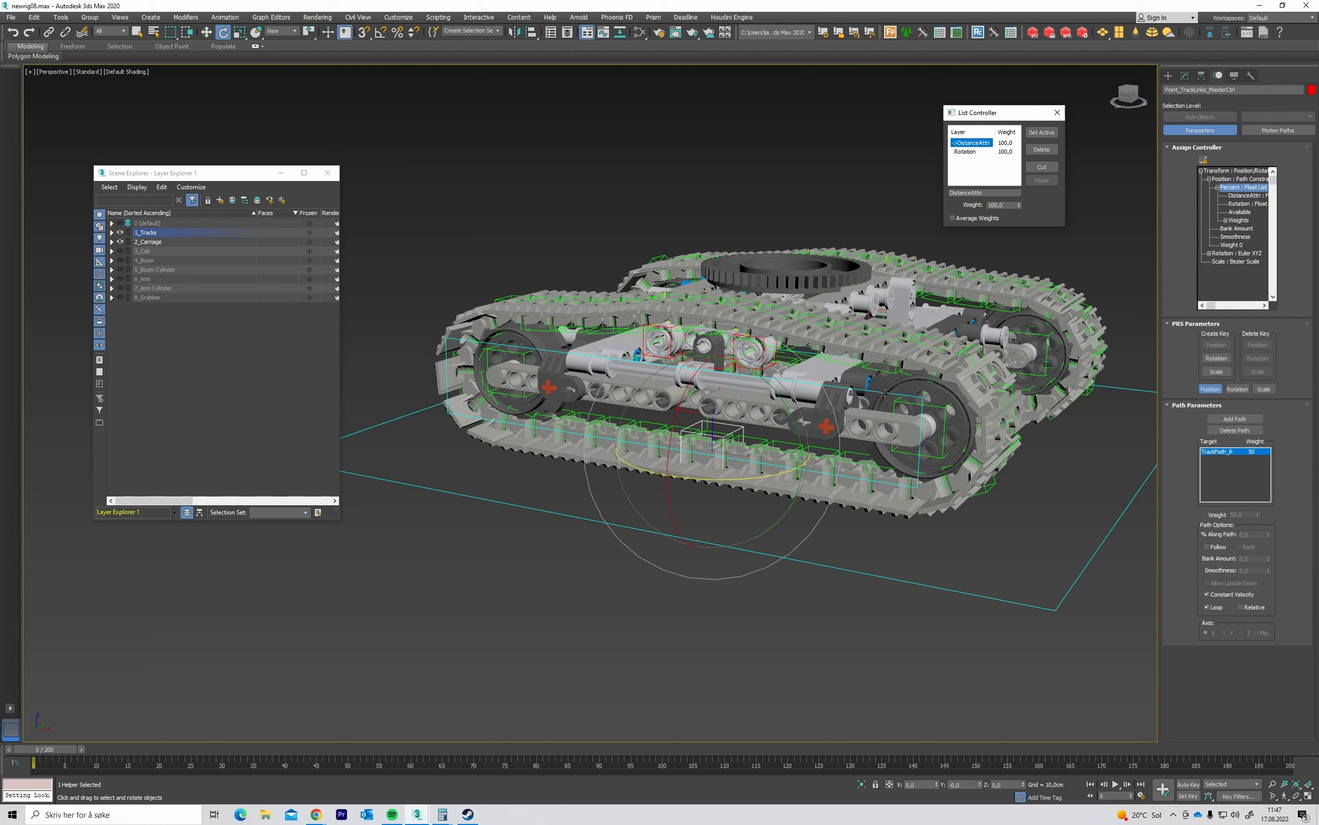
pyautogui.click(912, 394)
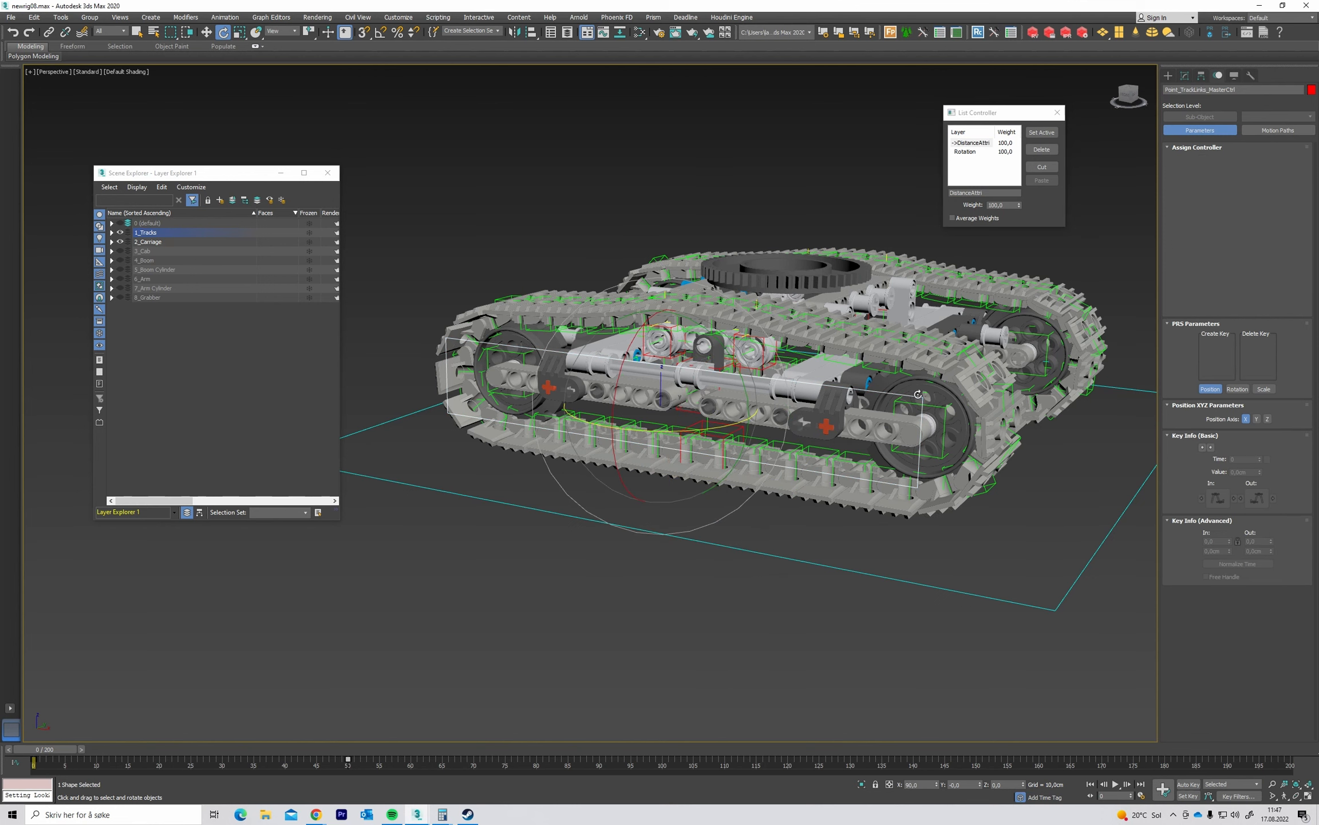
pyautogui.click(842, 536)
pyautogui.click(744, 435)
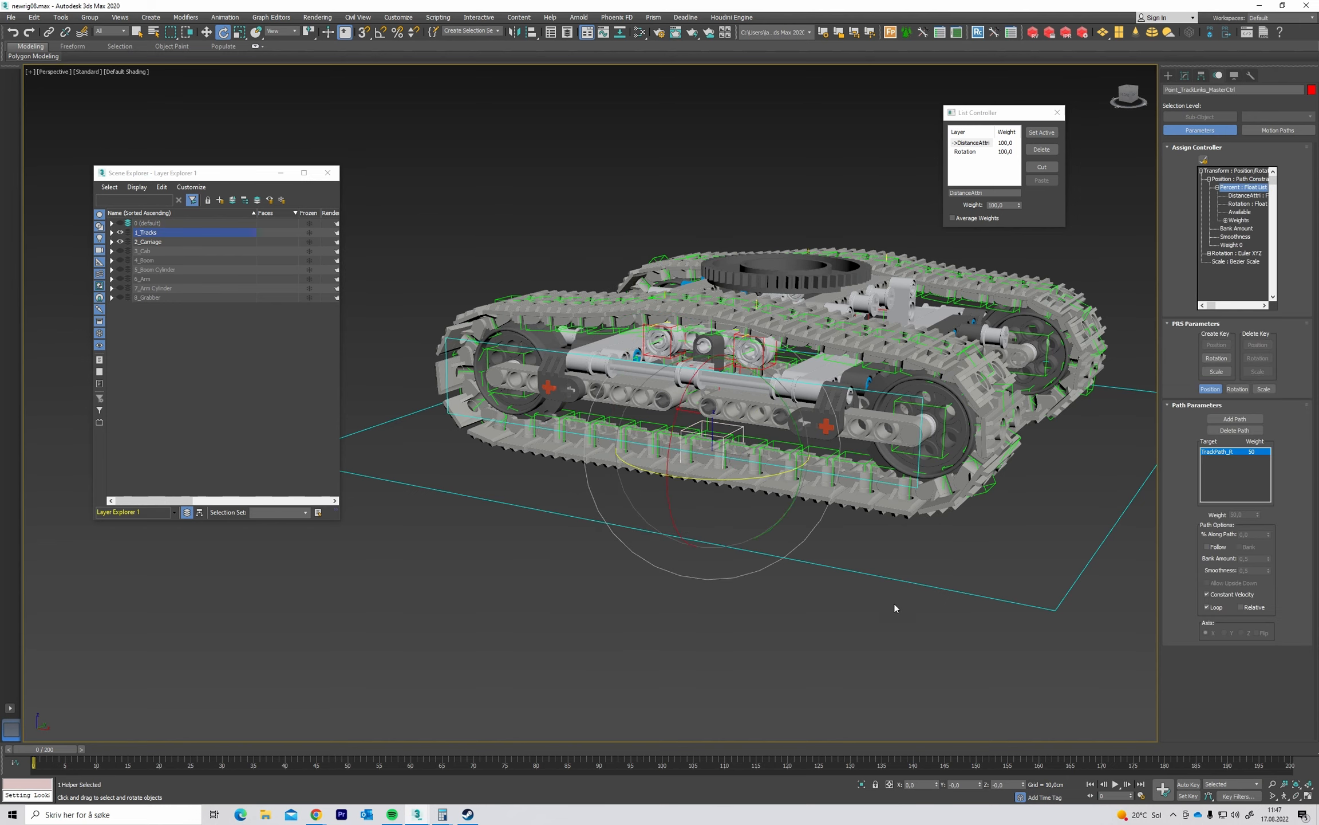
pyautogui.click(801, 447)
pyautogui.moveTo(795, 453); pyautogui.dragTo(802, 615)
pyautogui.rightClick(802, 616)
pyautogui.click(801, 615)
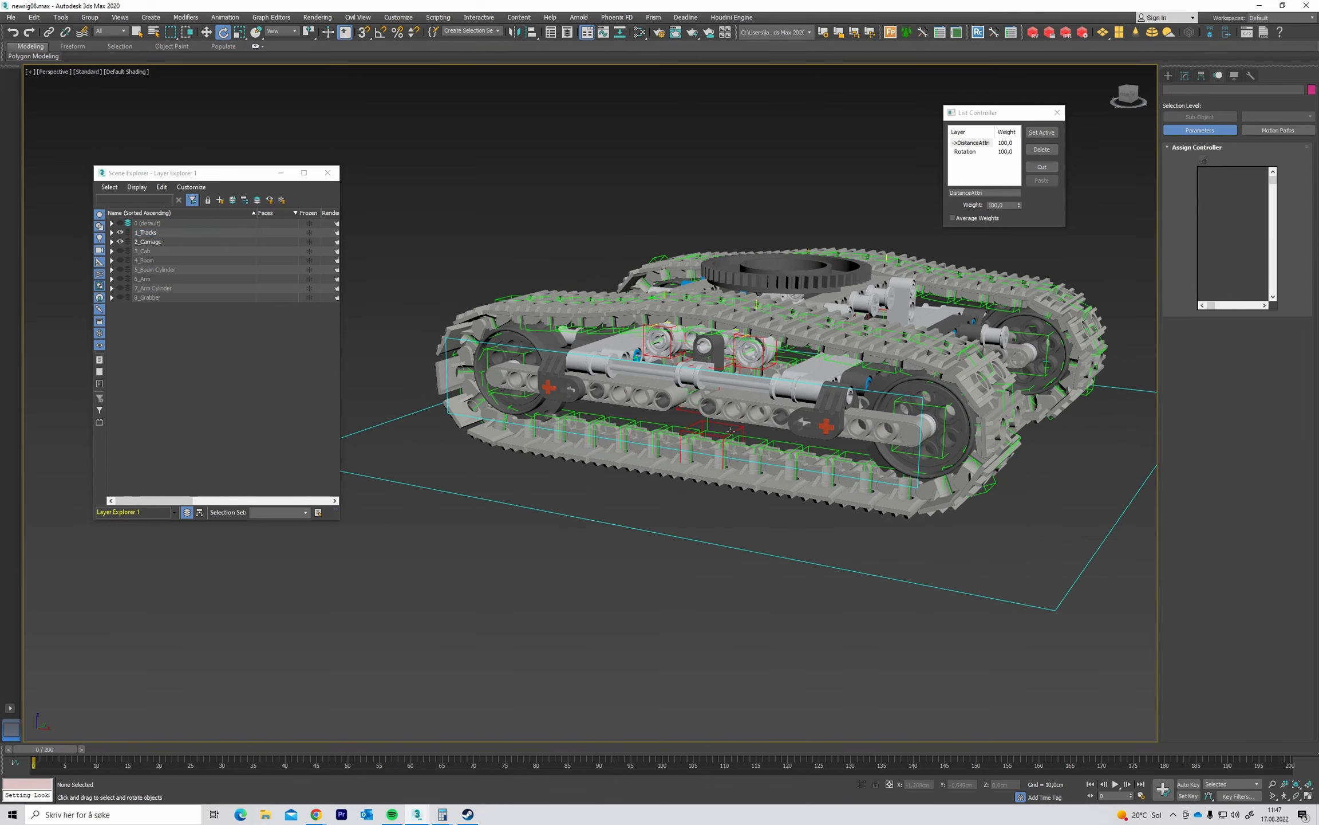
pyautogui.click(713, 438)
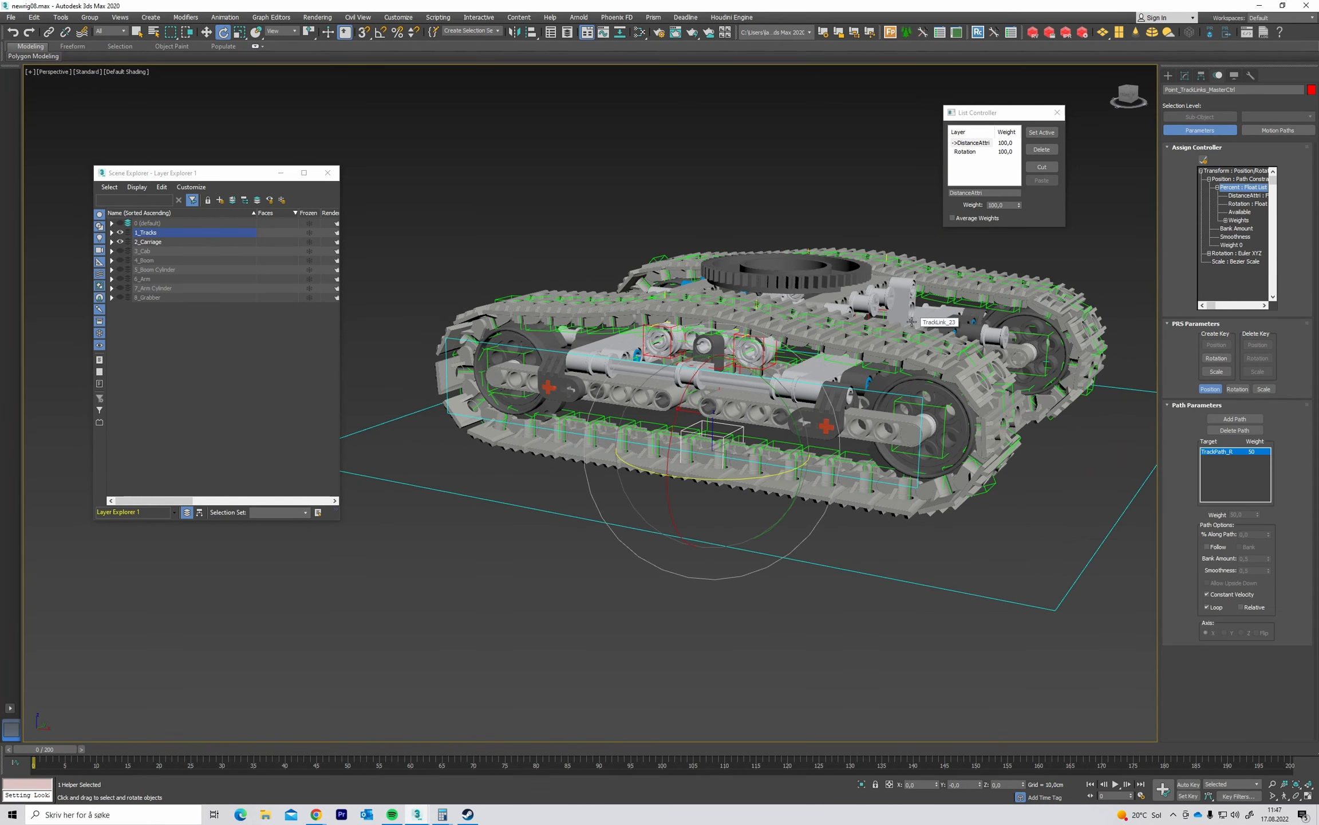
# Make the Rotation layer active in the Percent float list, rename it MCG, and close the List Controller.
pyautogui.click(971, 154)
pyautogui.doubleClick(968, 153)
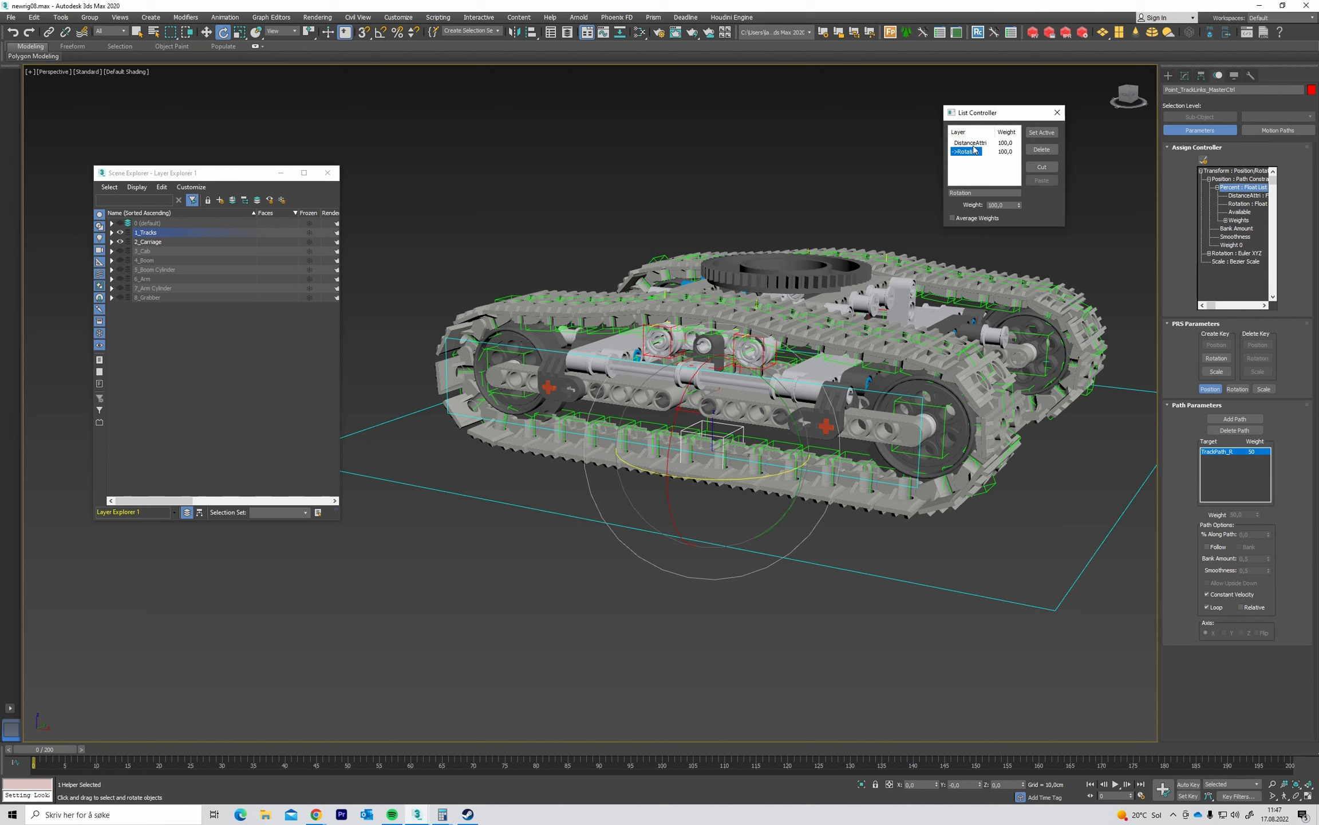
pyautogui.doubleClick(997, 192)
pyautogui.write('MCG')
pyautogui.press('Return')
pyautogui.click(1057, 112)
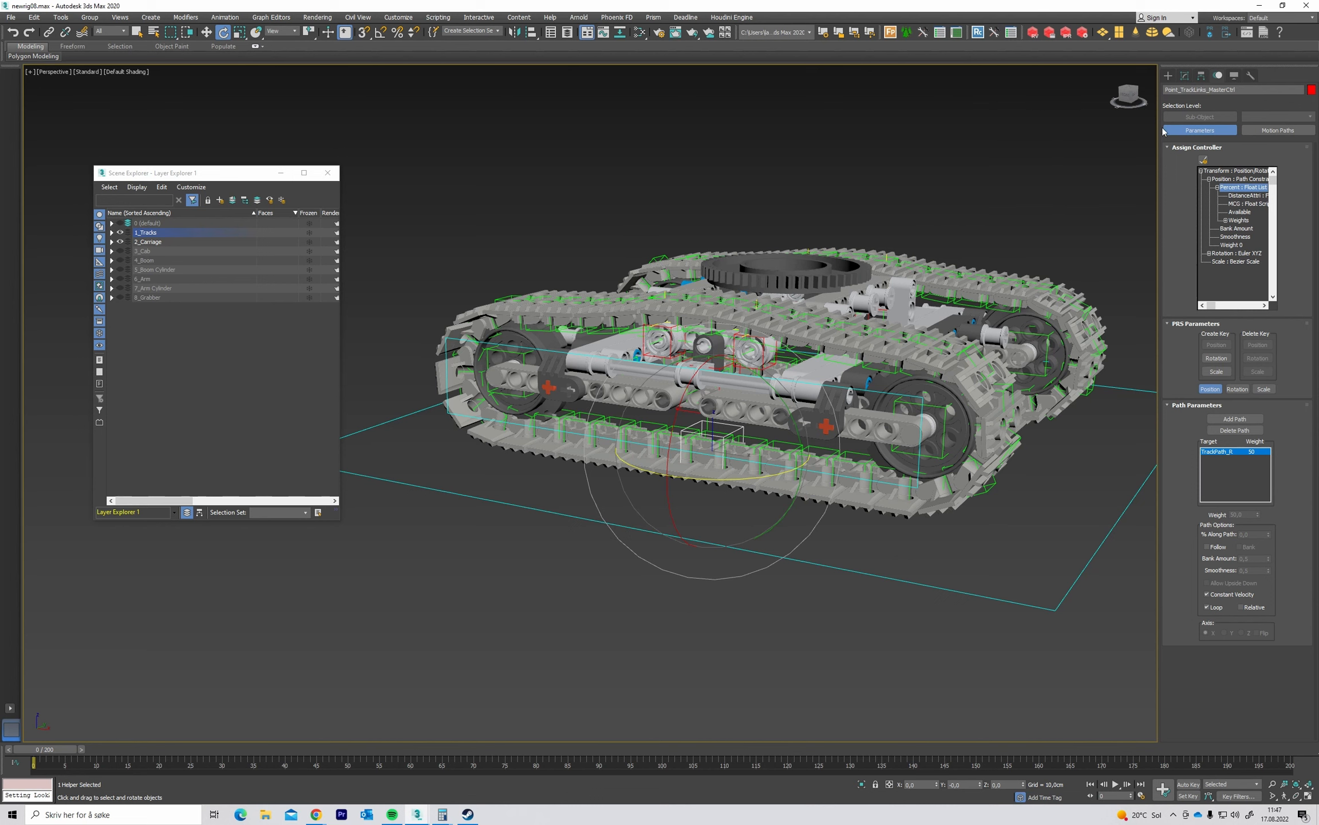
# Assign a Float Object Travel controller to the MCG layer of the Percent float list.
pyautogui.click(1252, 204)
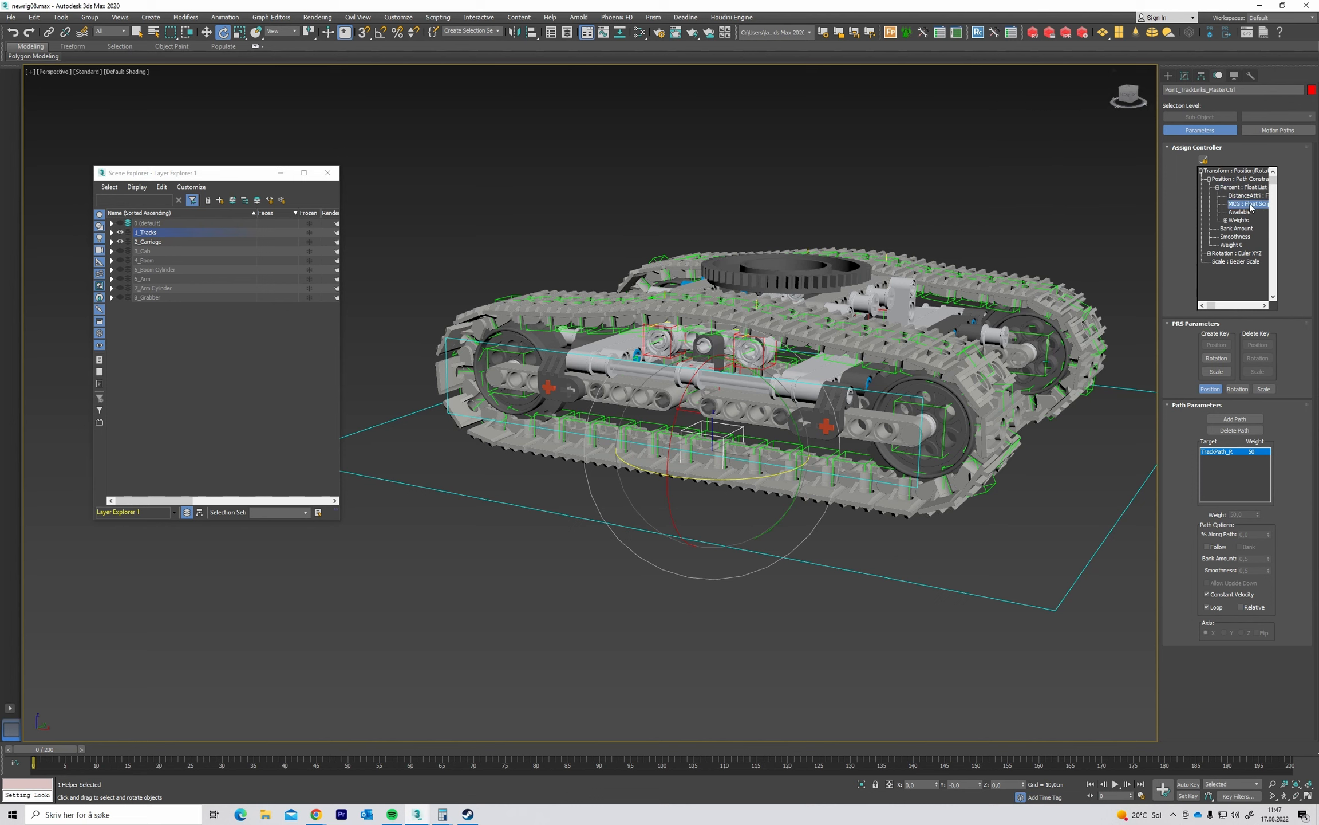
pyautogui.click(1205, 161)
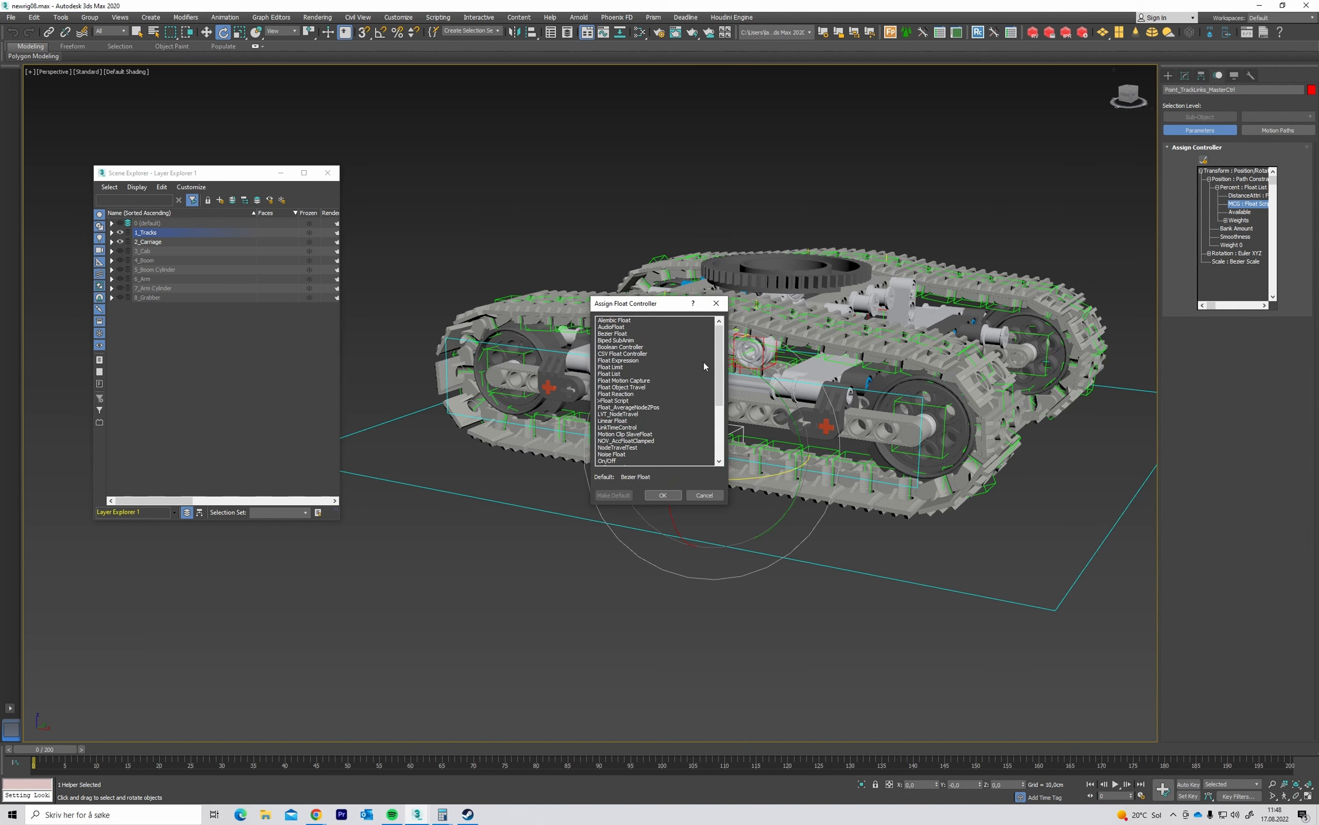
pyautogui.click(632, 388)
pyautogui.click(662, 496)
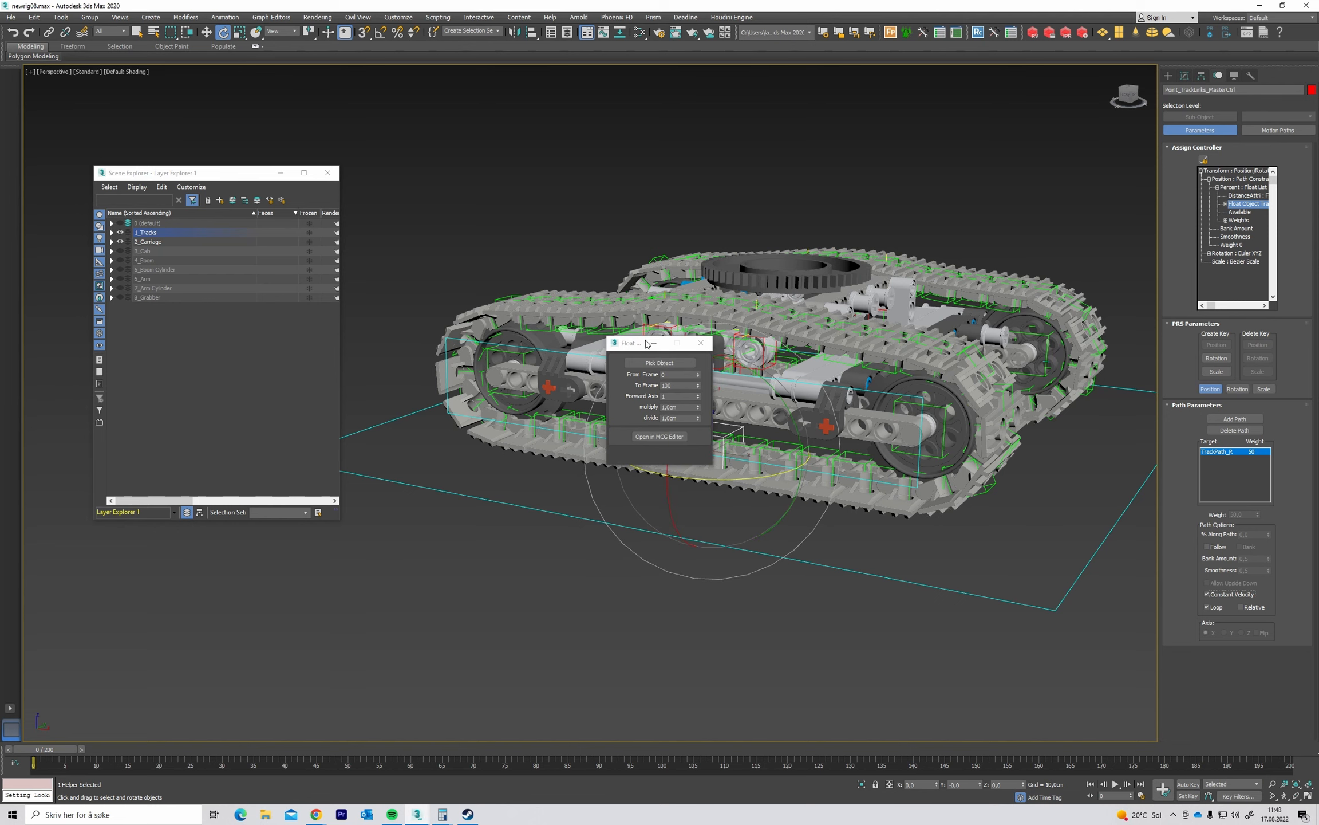
# Hide the geometry and pick the Point_Tracks_Parent helper as the object for the Float Object Travel controller.
pyautogui.moveTo(636, 344); pyautogui.dragTo(525, 109)
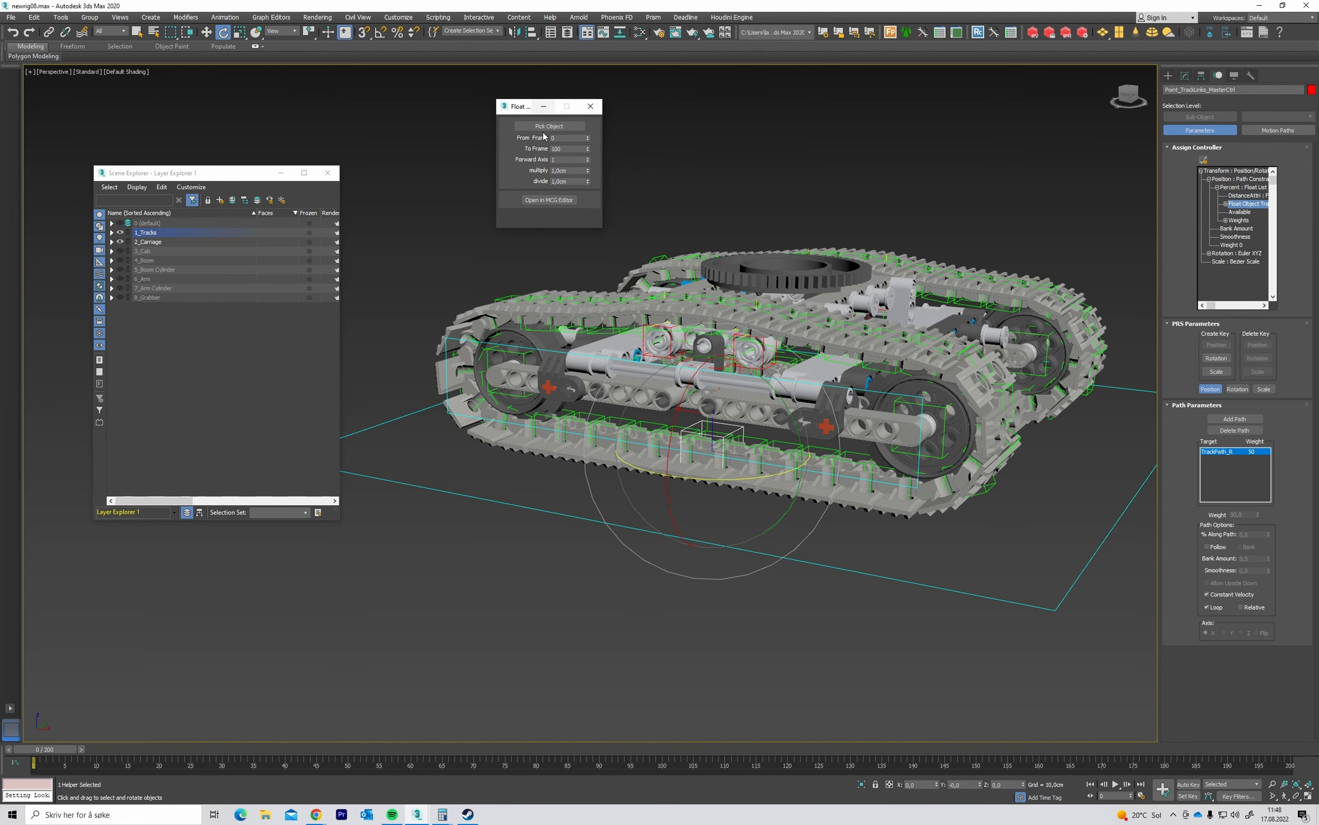
pyautogui.click(549, 125)
pyautogui.scroll(5, 695, 413)
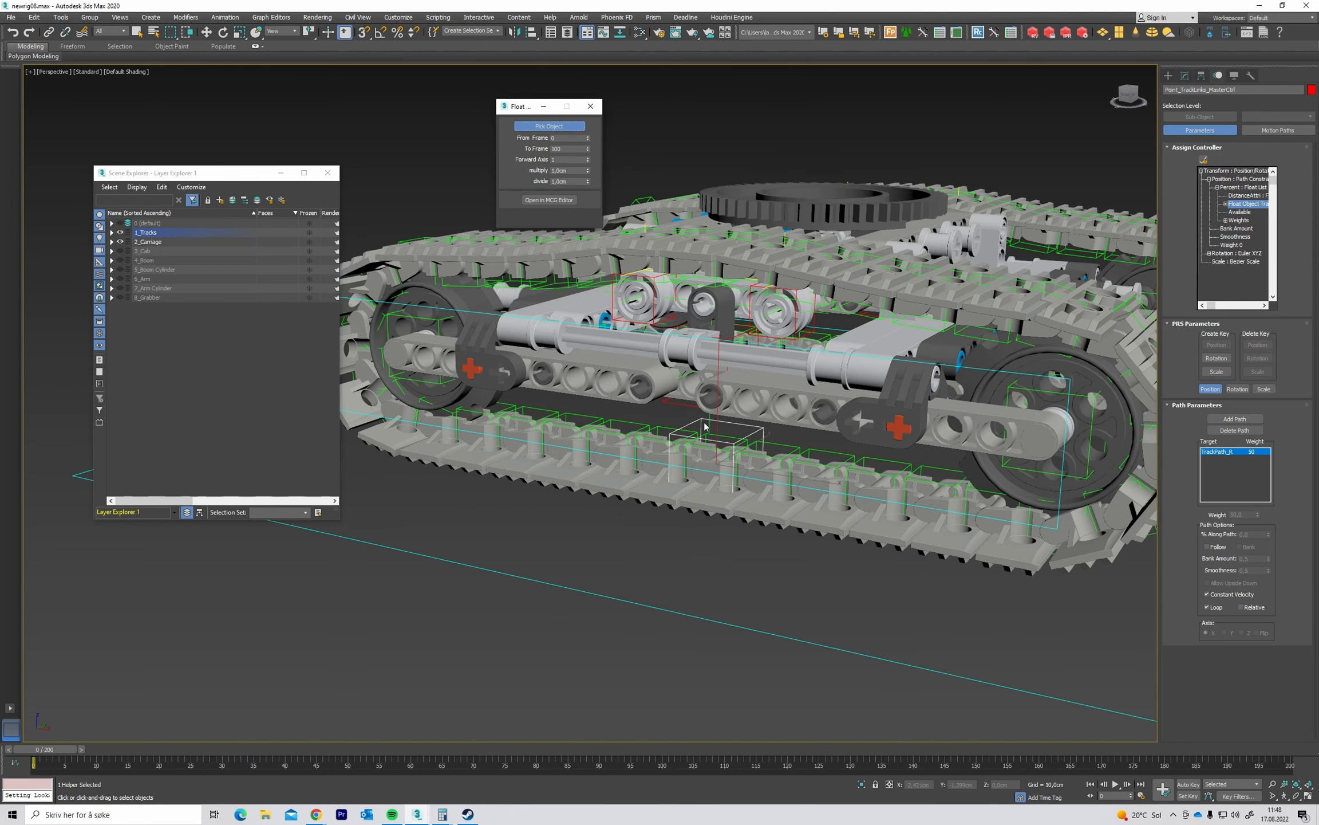
pyautogui.scroll(4, 702, 421)
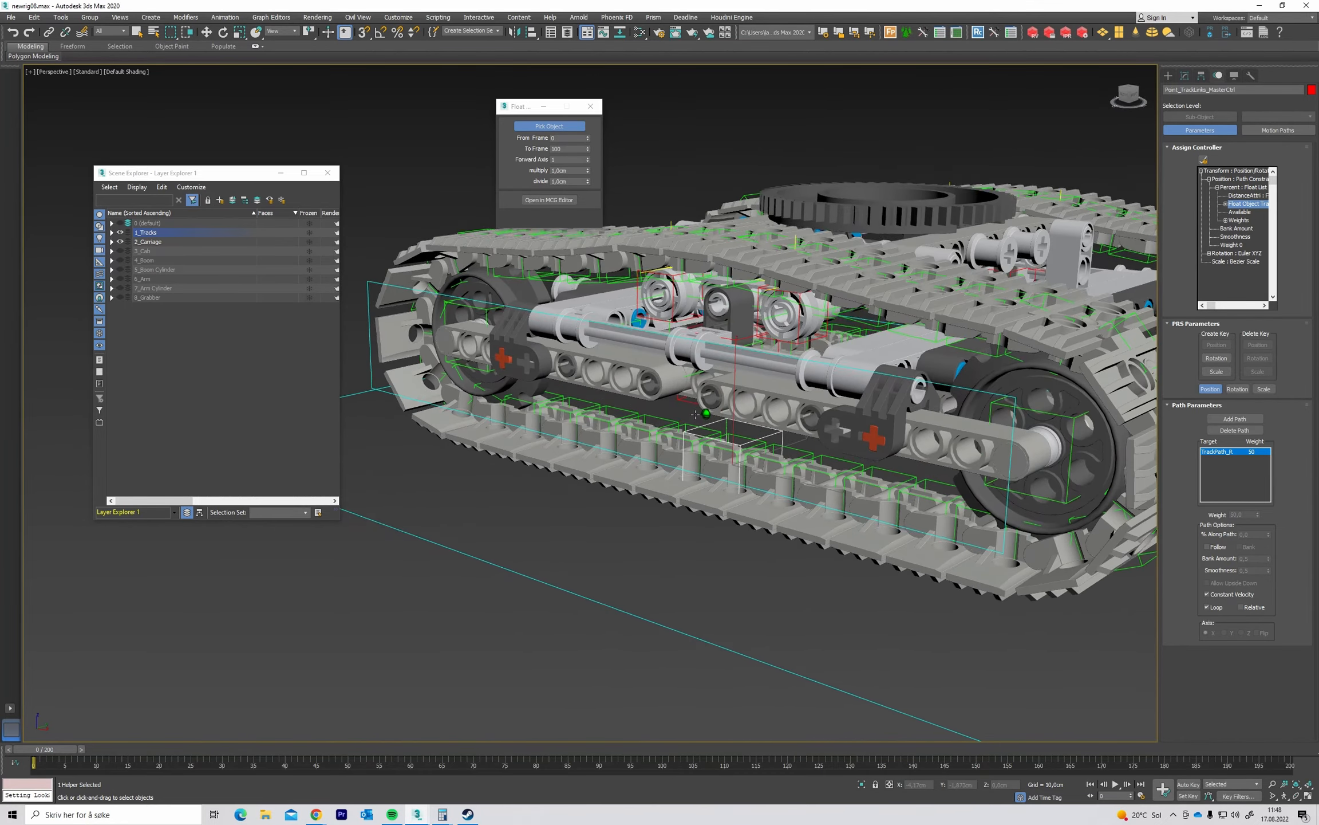
pyautogui.hotkey('shift', 'g')
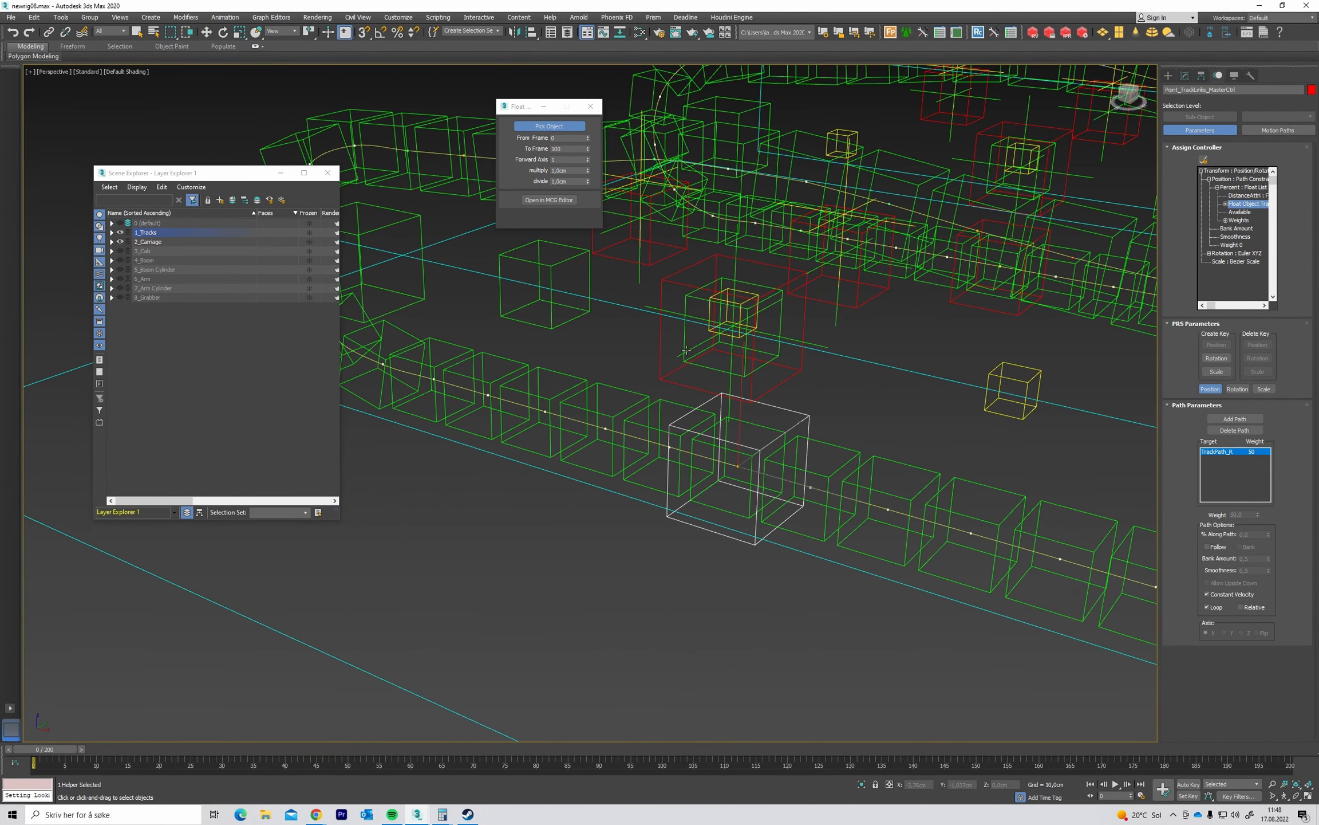
pyautogui.click(697, 344)
pyautogui.click(889, 410)
# Show the geometry again and play the animation to check the track links' travel.
pyautogui.scroll(-5, 865, 408)
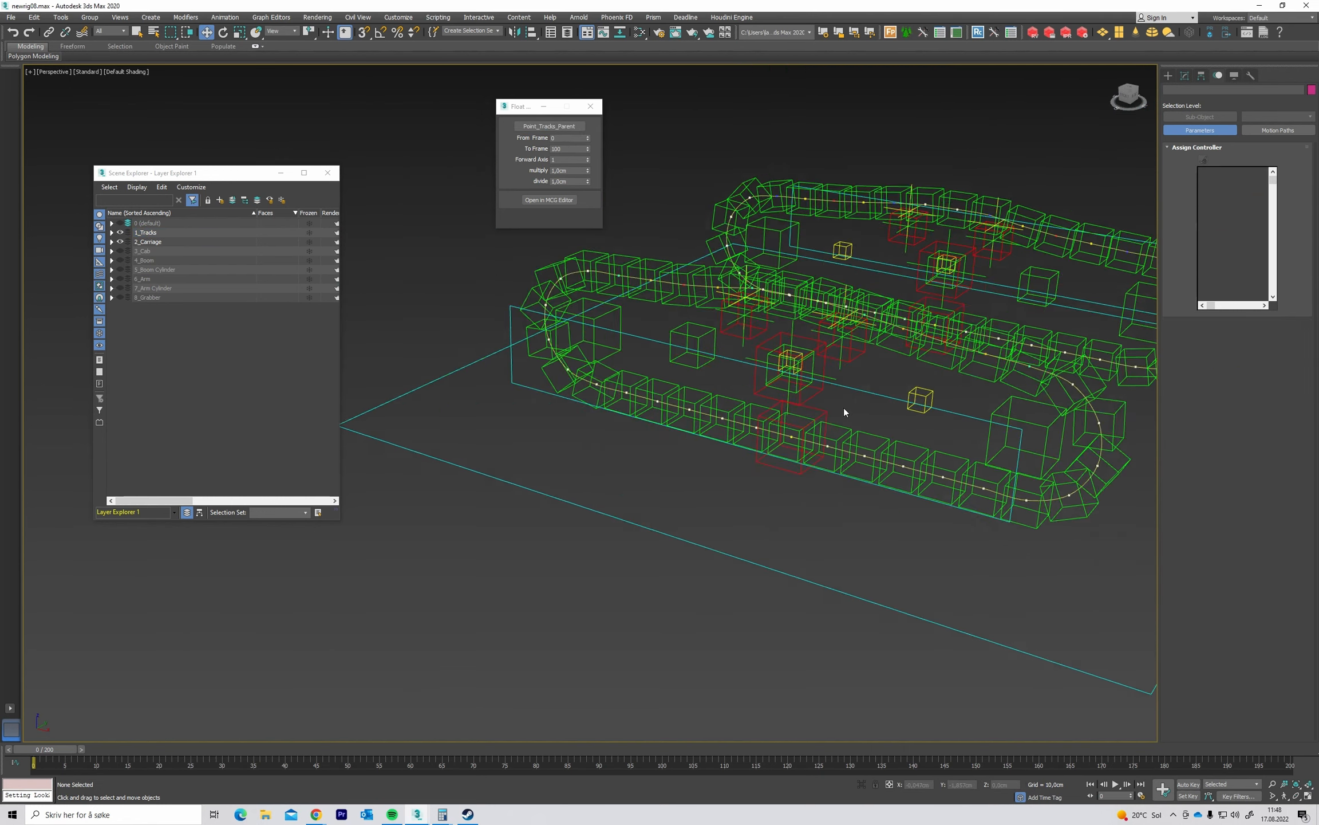
pyautogui.moveTo(844, 408)
pyautogui.mouseDown(button='middle')
pyautogui.moveTo(820, 442)
pyautogui.moveTo(753, 392)
pyautogui.mouseUp(button='middle')
pyautogui.hotkey('shift', 'g')
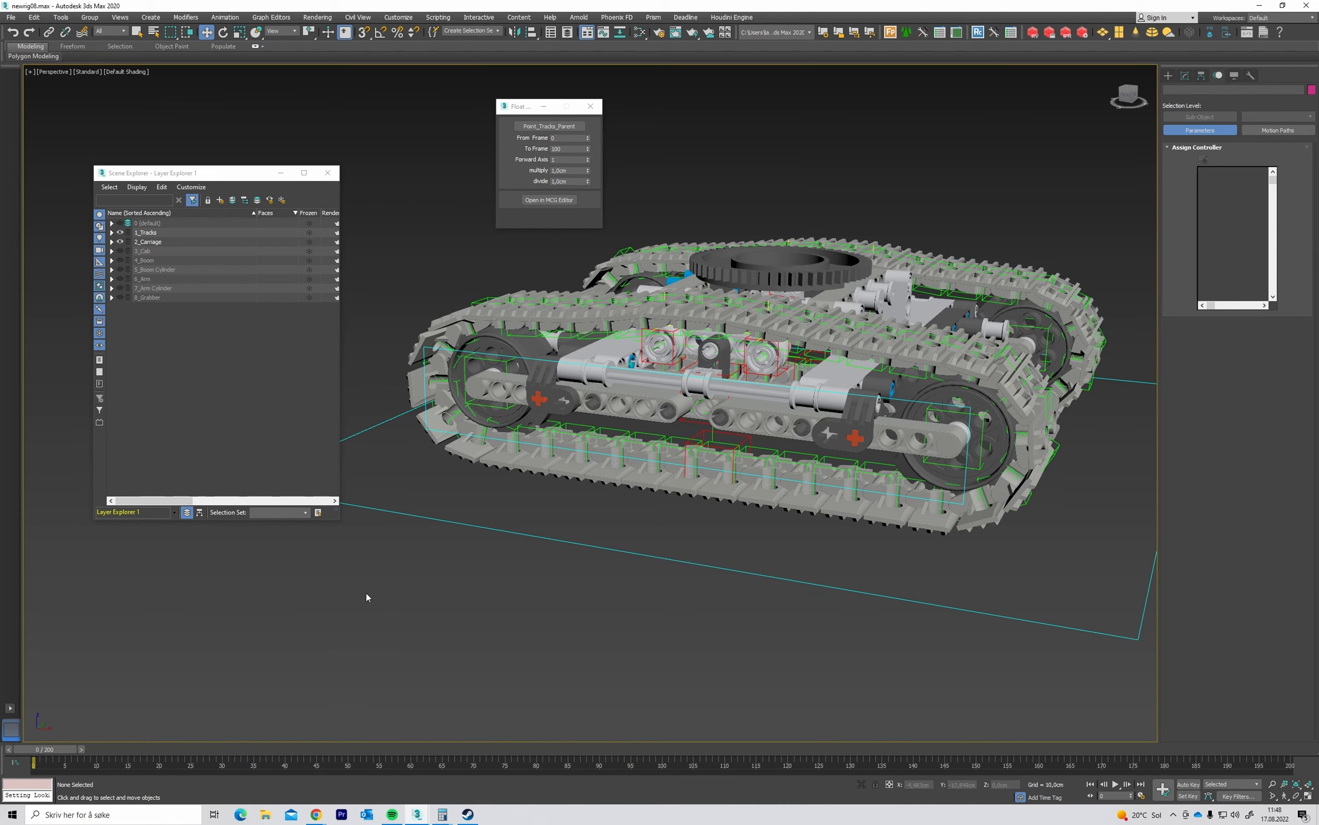
pyautogui.press('/')
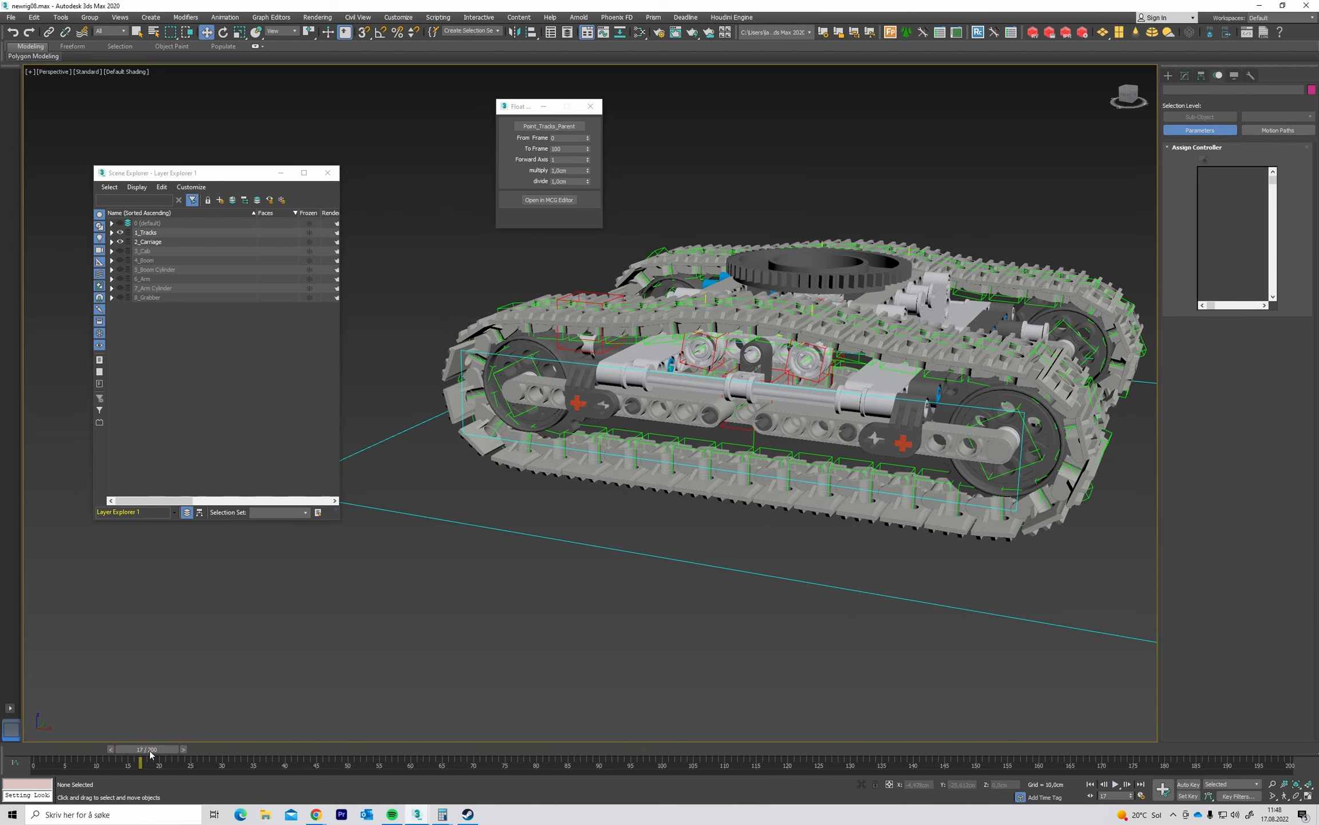
# Measure the TrackPath_R spline's length with the geometry hidden, and set the Float Object Travel controller's divide value to 40,958 cm.
pyautogui.moveTo(150, 751); pyautogui.dragTo(41, 748)
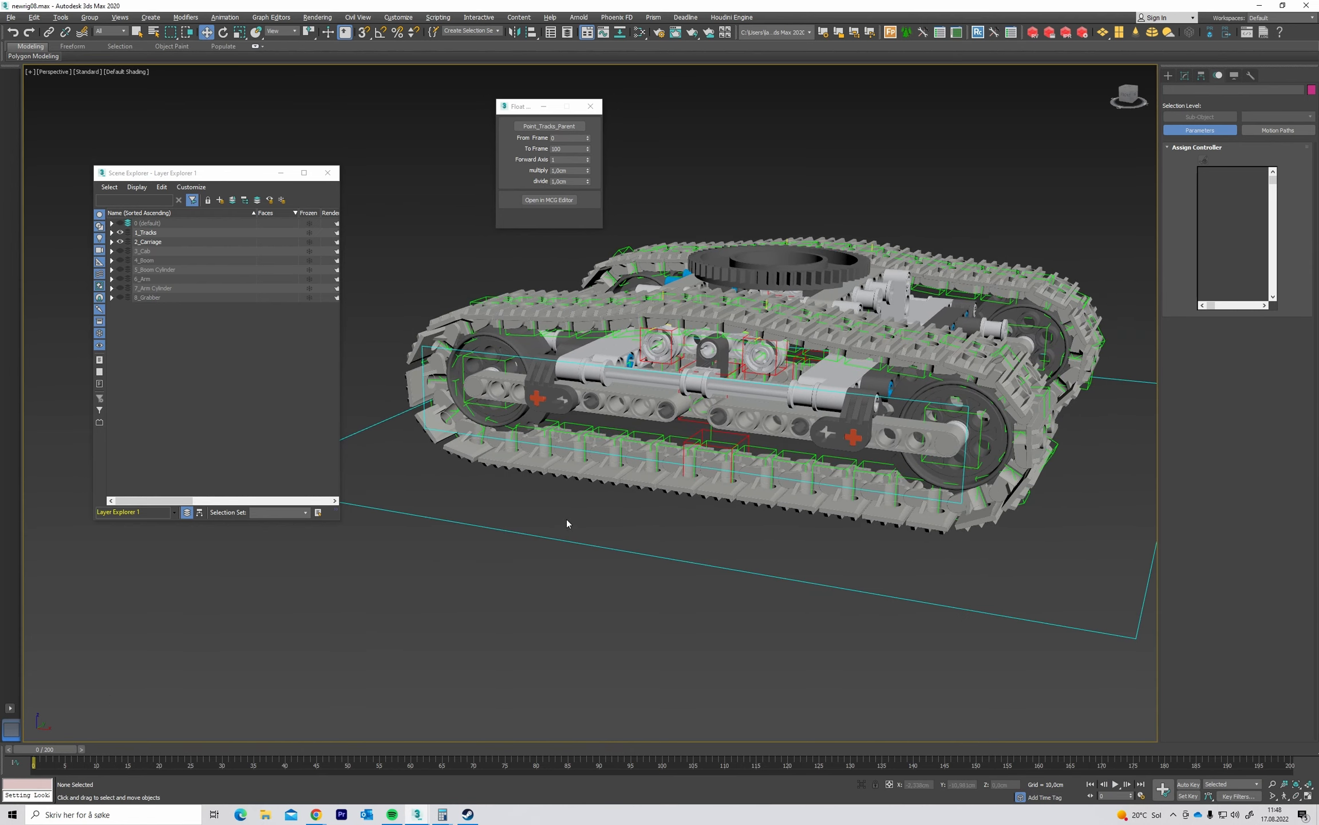
pyautogui.keyDown('alt'); pyautogui.moveTo(566, 520); pyautogui.dragTo(601, 495, button='middle'); pyautogui.keyUp('alt')
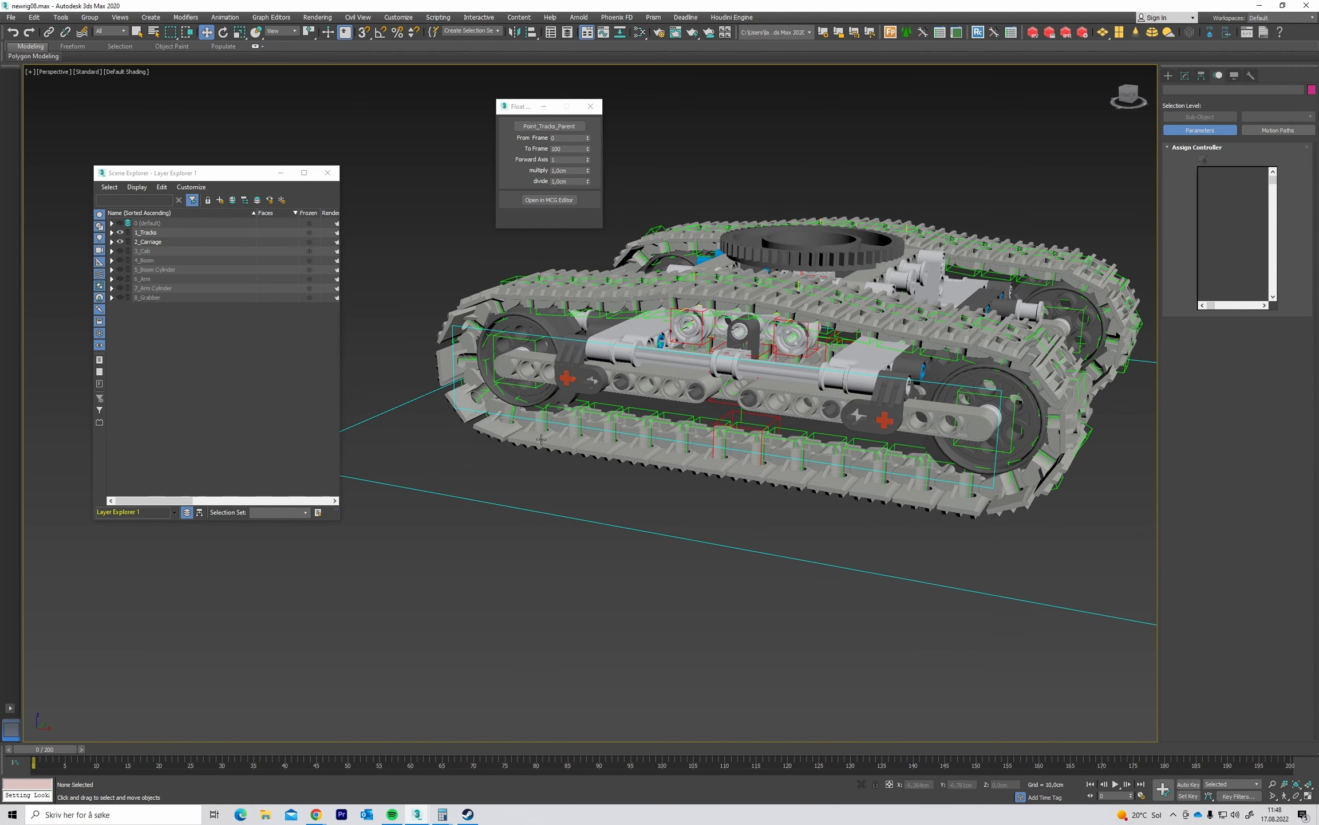
pyautogui.keyDown('alt'); pyautogui.moveTo(672, 316); pyautogui.dragTo(681, 318, button='middle'); pyautogui.keyUp('alt')
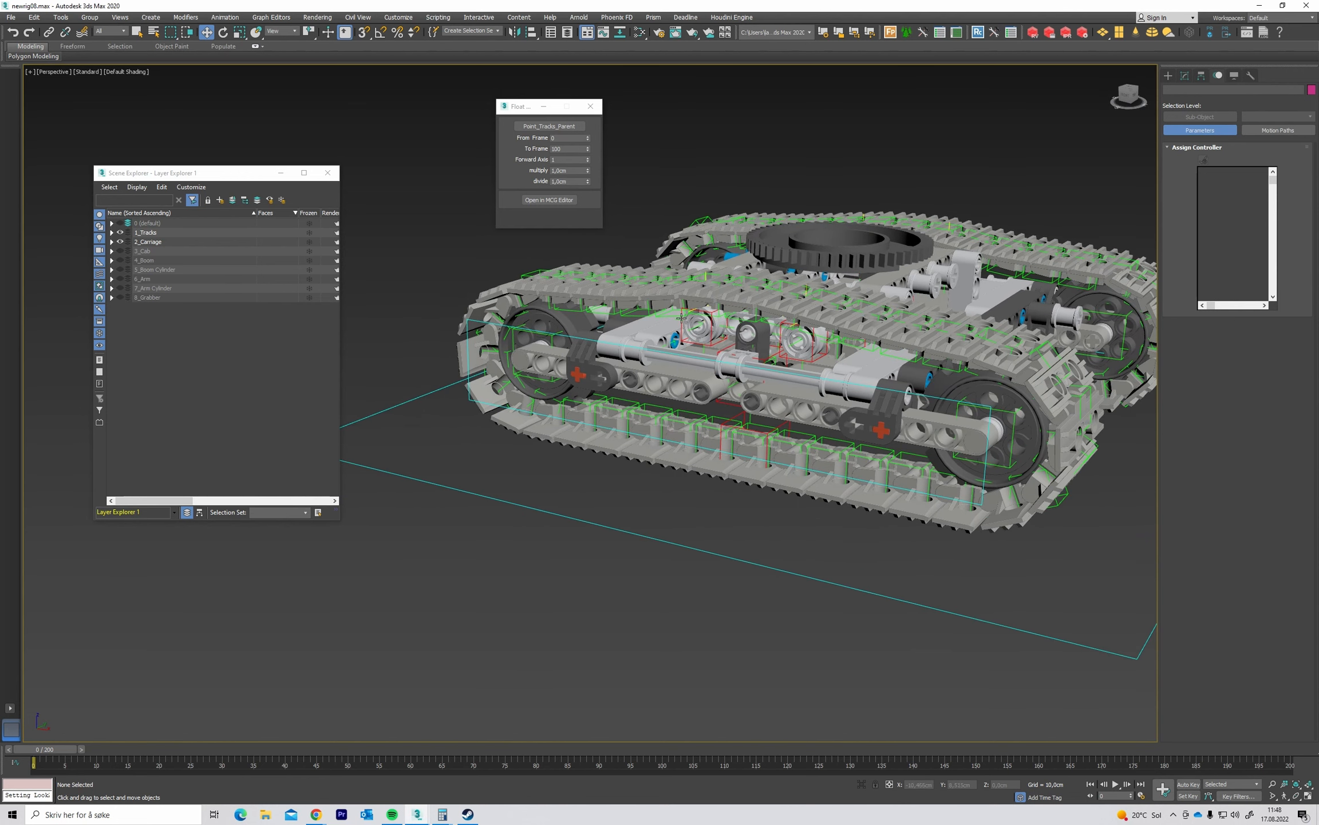
pyautogui.hotkey('shift', 'g')
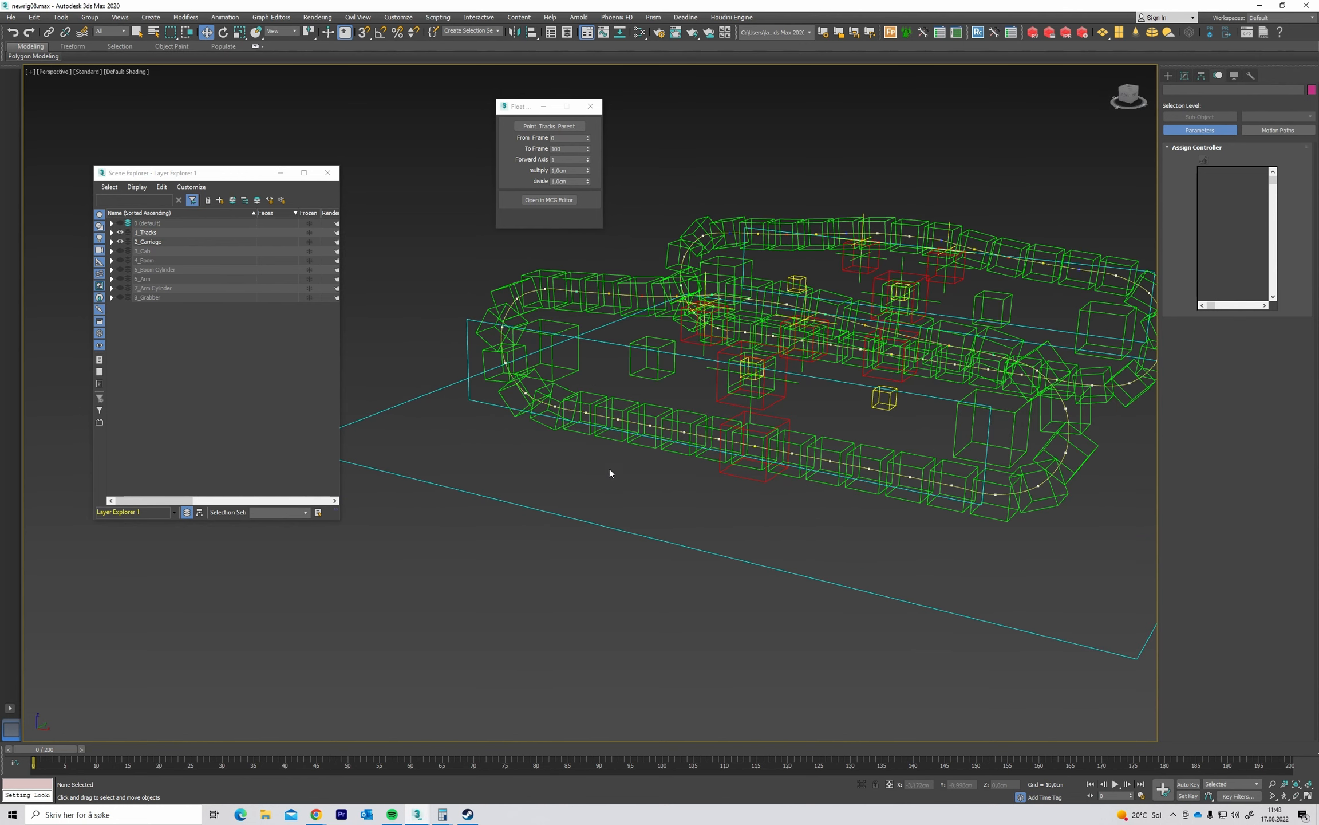
pyautogui.click(658, 296)
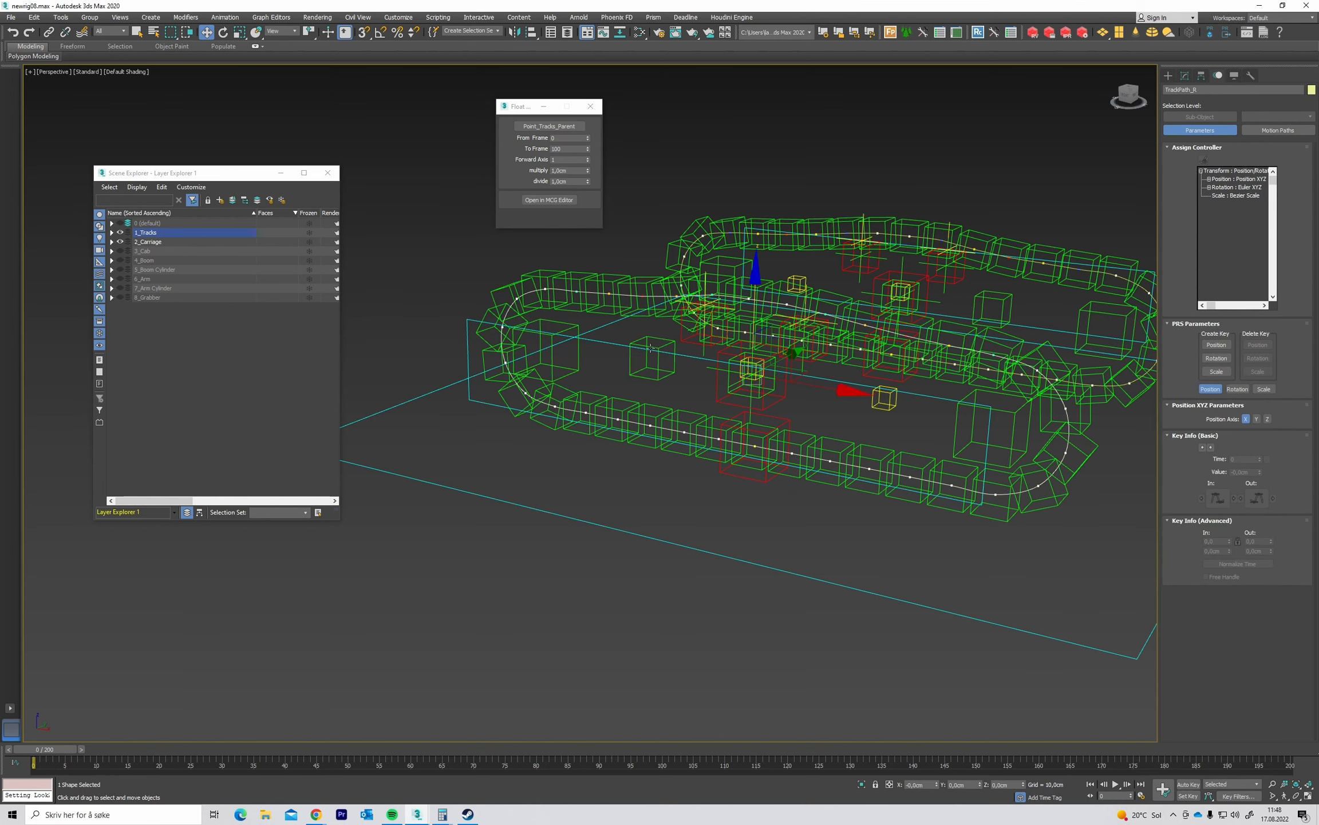
pyautogui.moveTo(930, 255); pyautogui.dragTo(921, 252, button='middle')
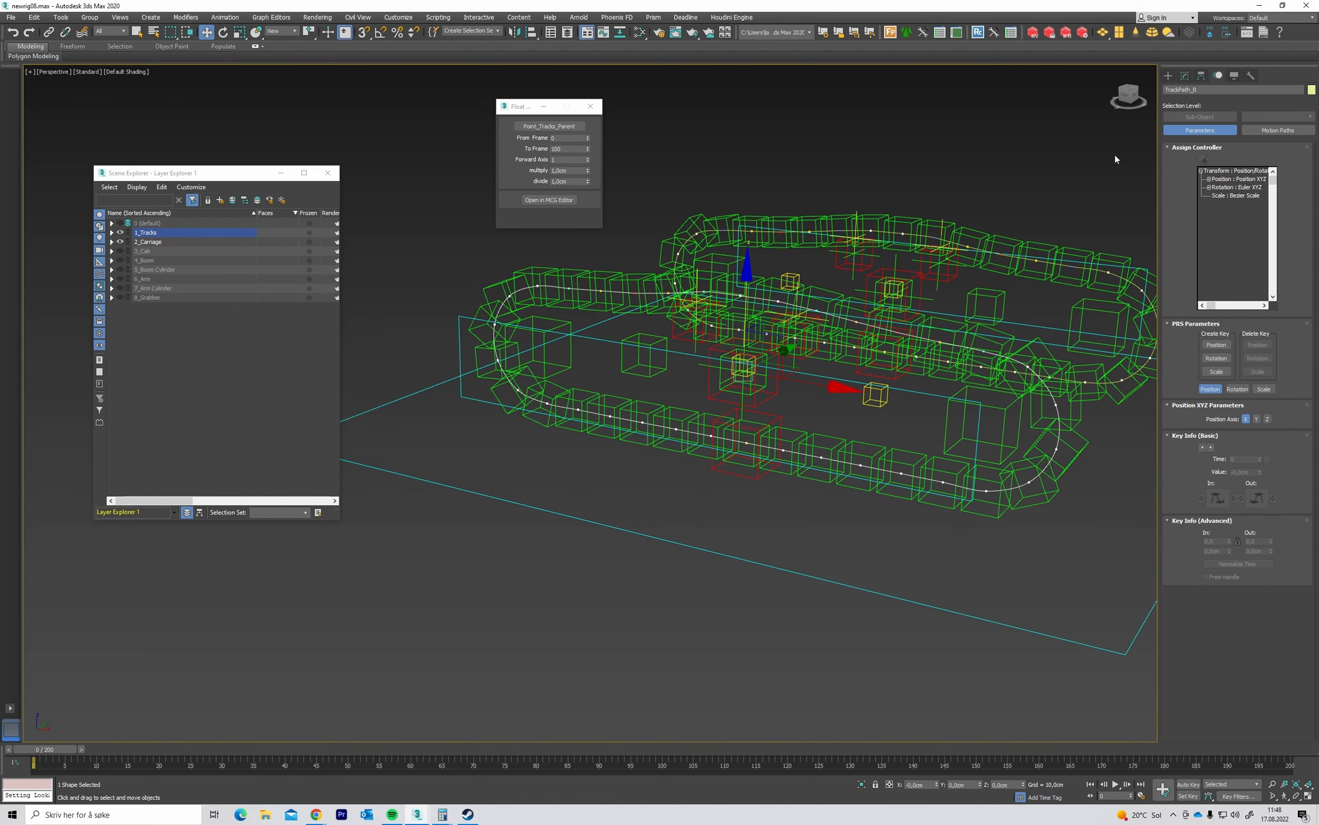
pyautogui.click(1235, 75)
pyautogui.click(1251, 75)
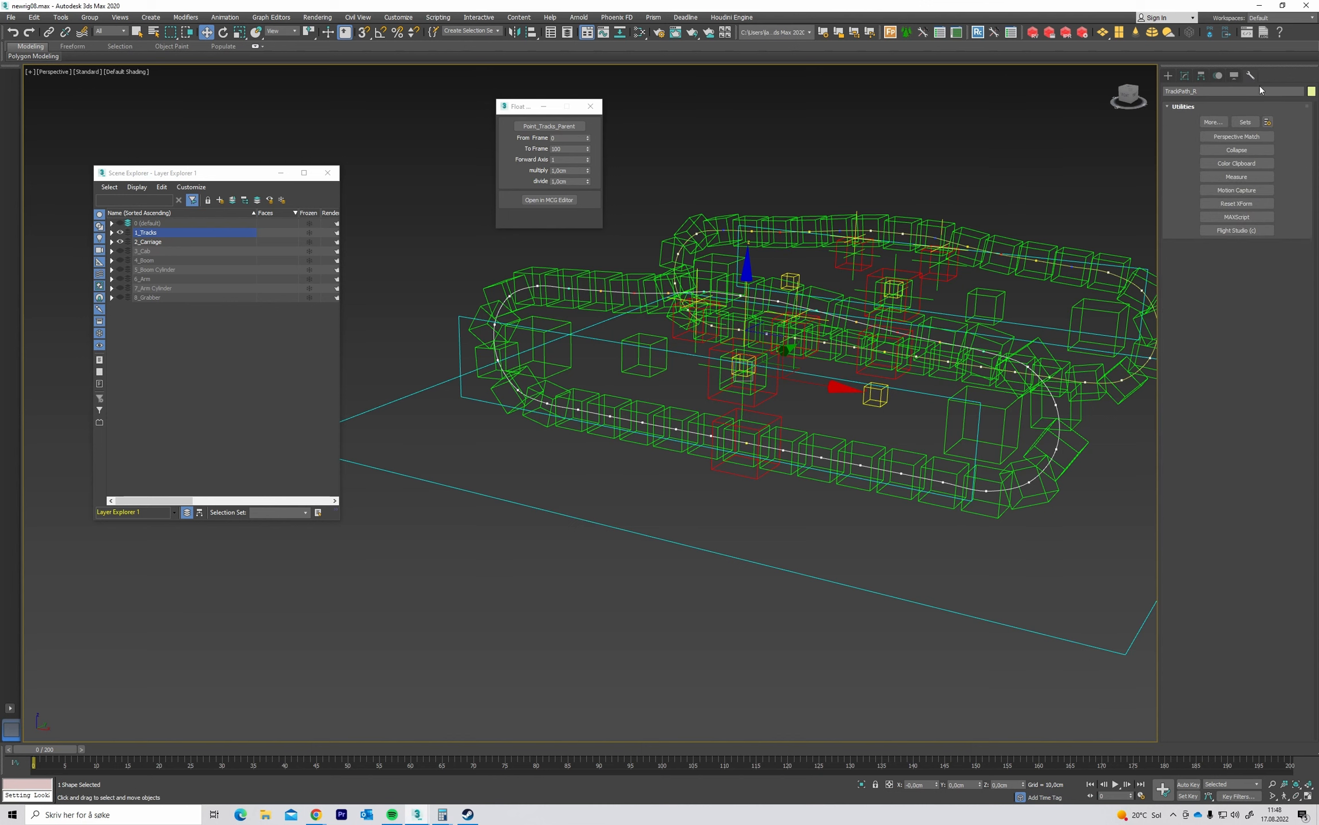
pyautogui.click(1253, 176)
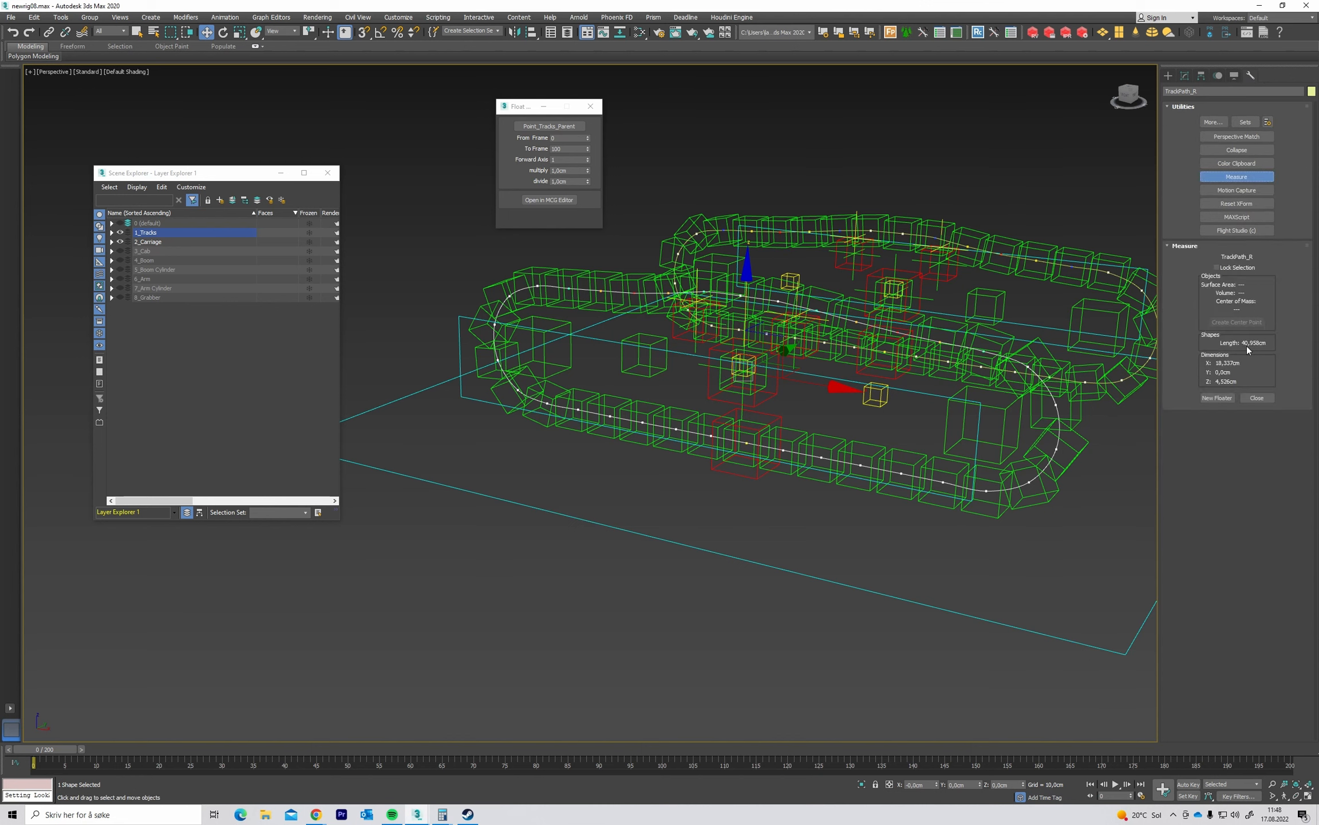
pyautogui.click(578, 181)
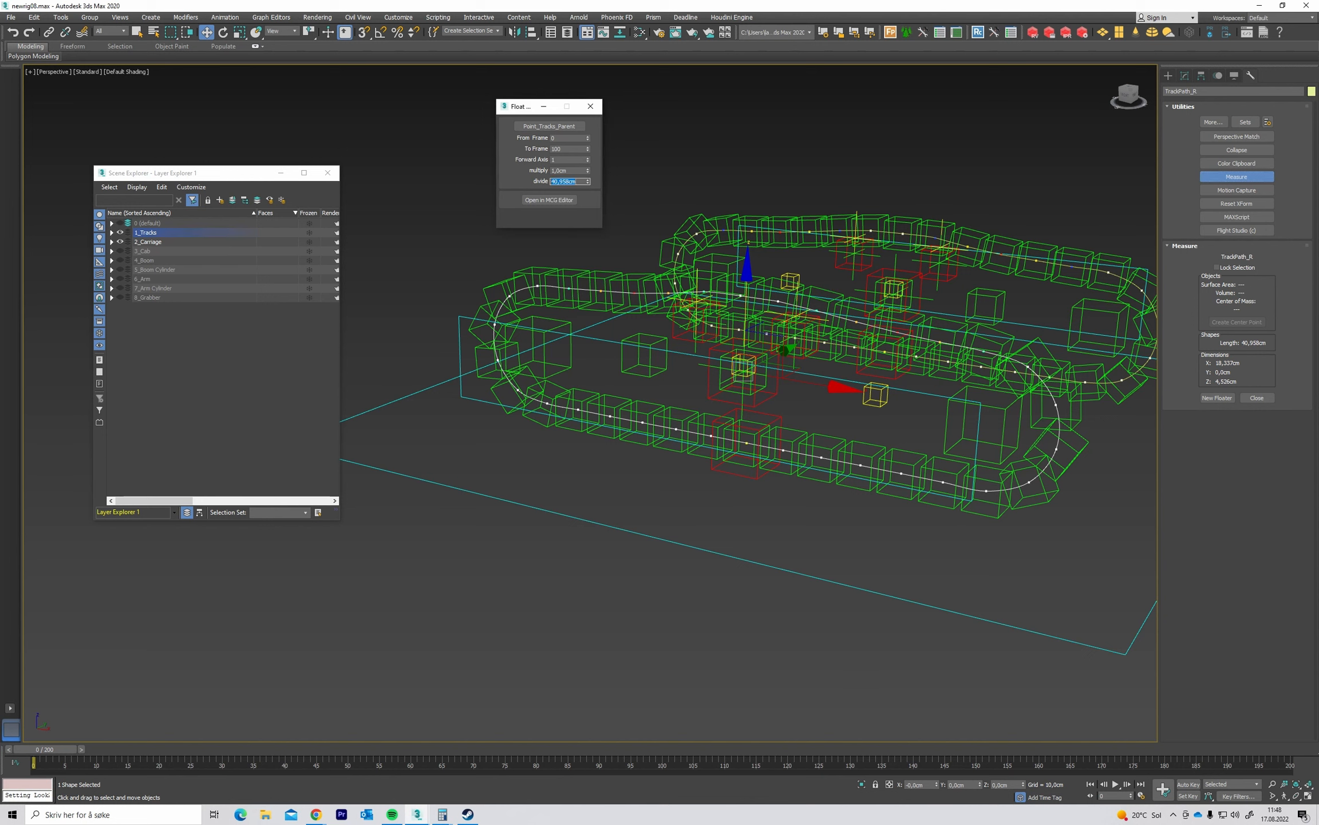
pyautogui.click(590, 106)
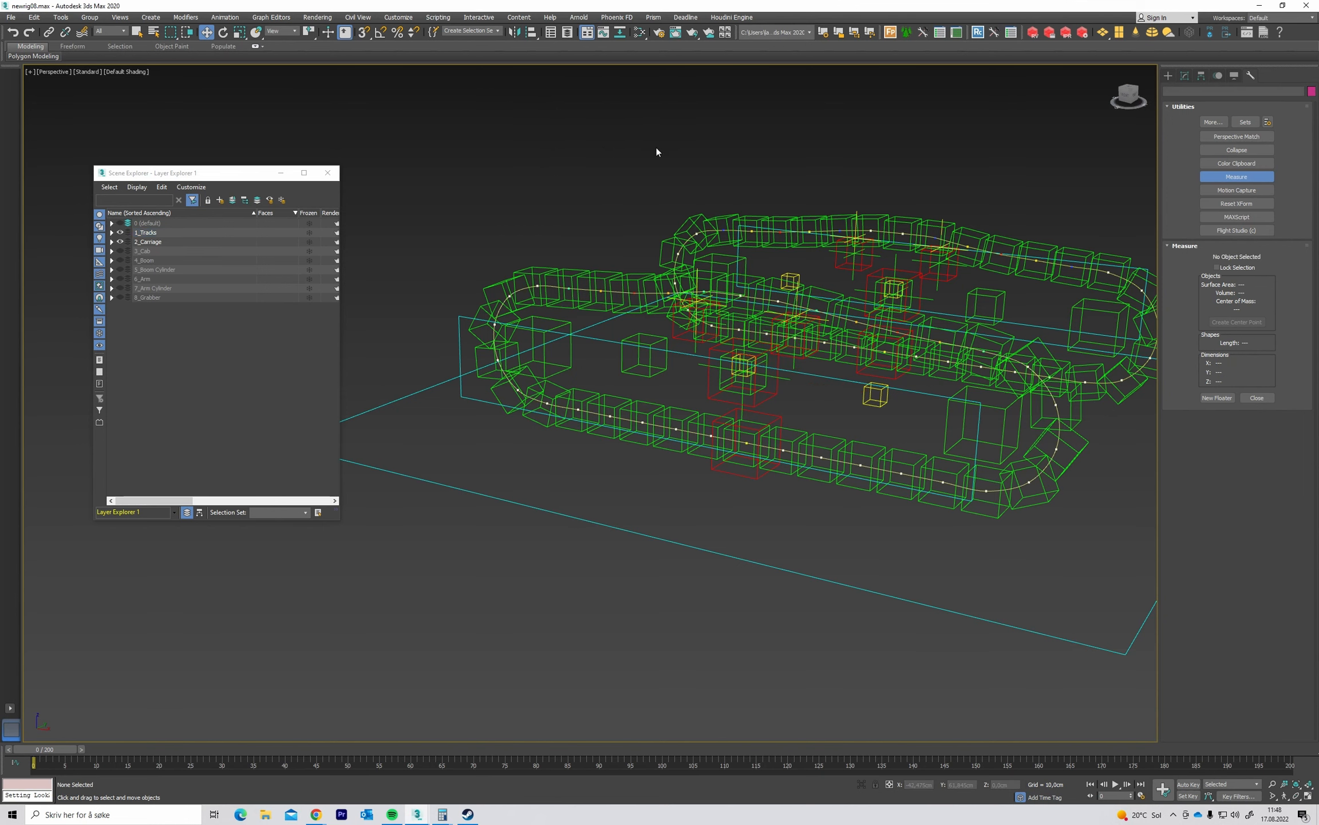
# Bring back the shaded geometry and play the animation to check the track links against the rig's travel.
pyautogui.press('F3')
pyautogui.click(1169, 75)
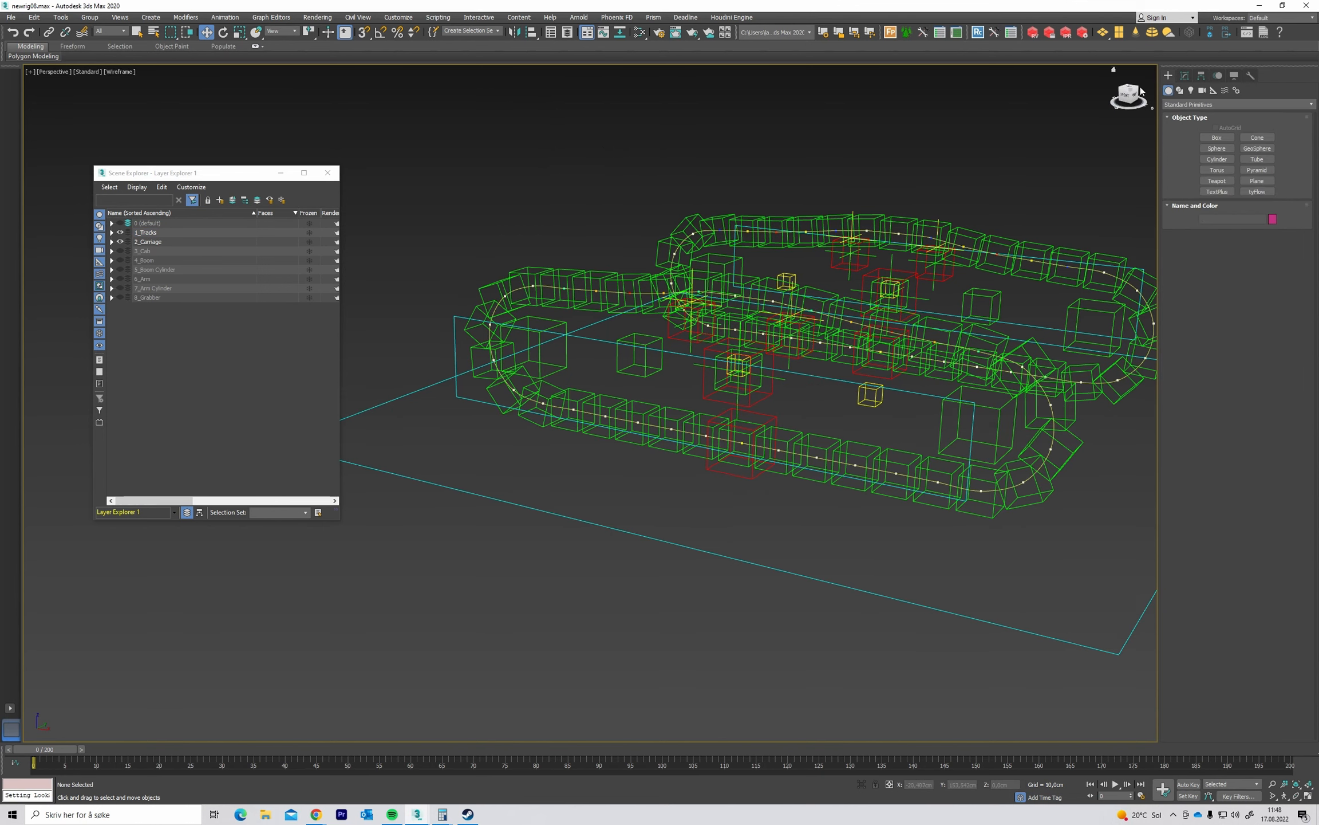
pyautogui.moveTo(681, 183); pyautogui.dragTo(670, 203, button='middle')
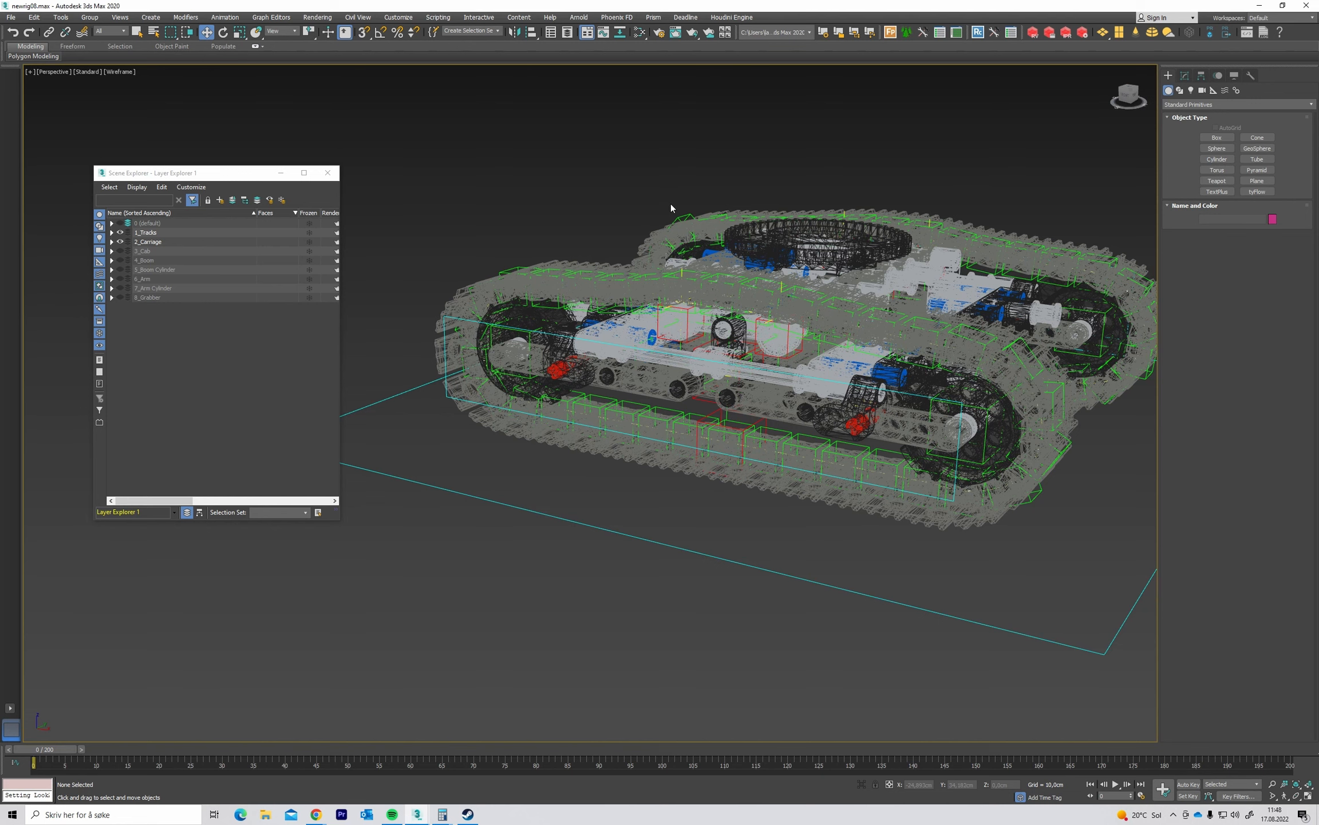
pyautogui.press('F3')
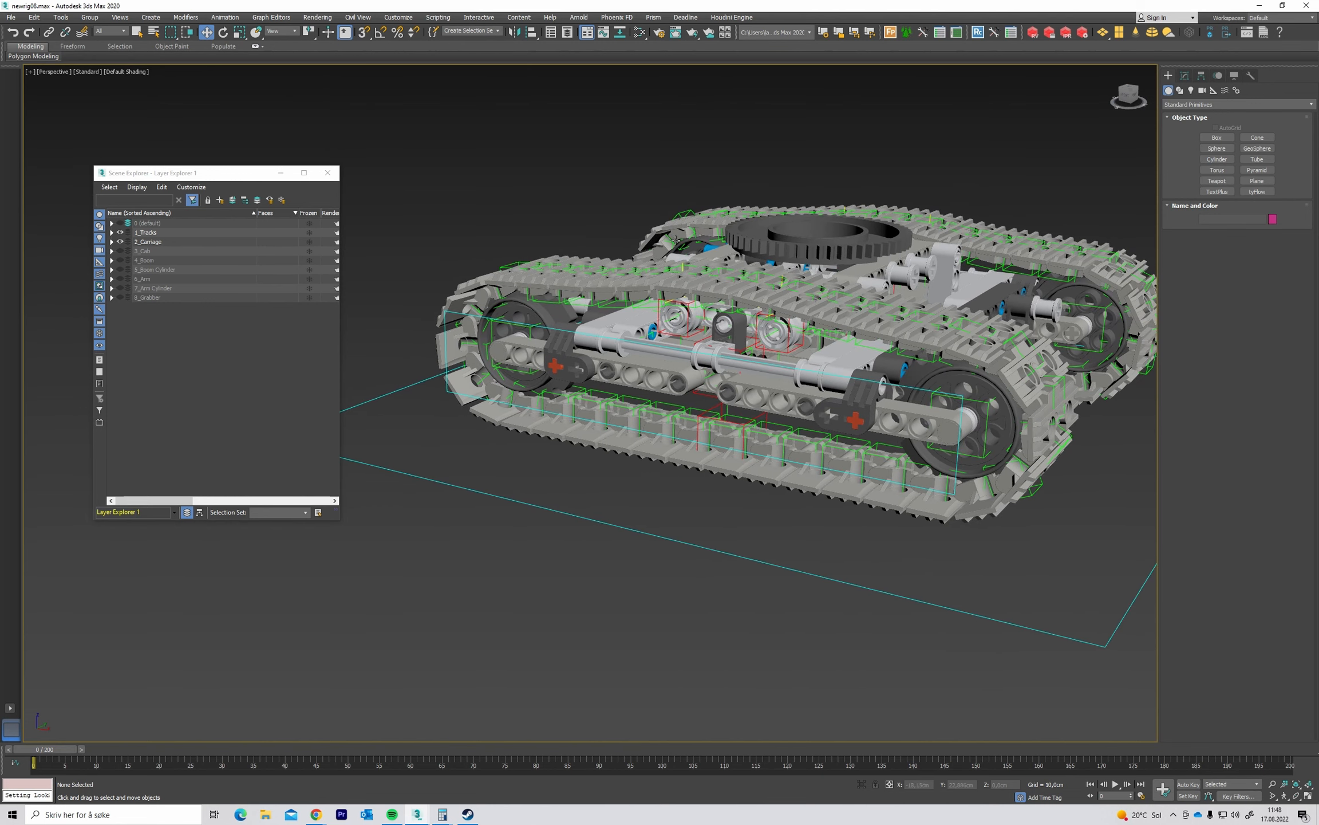
pyautogui.press('/')
pyautogui.press('/')
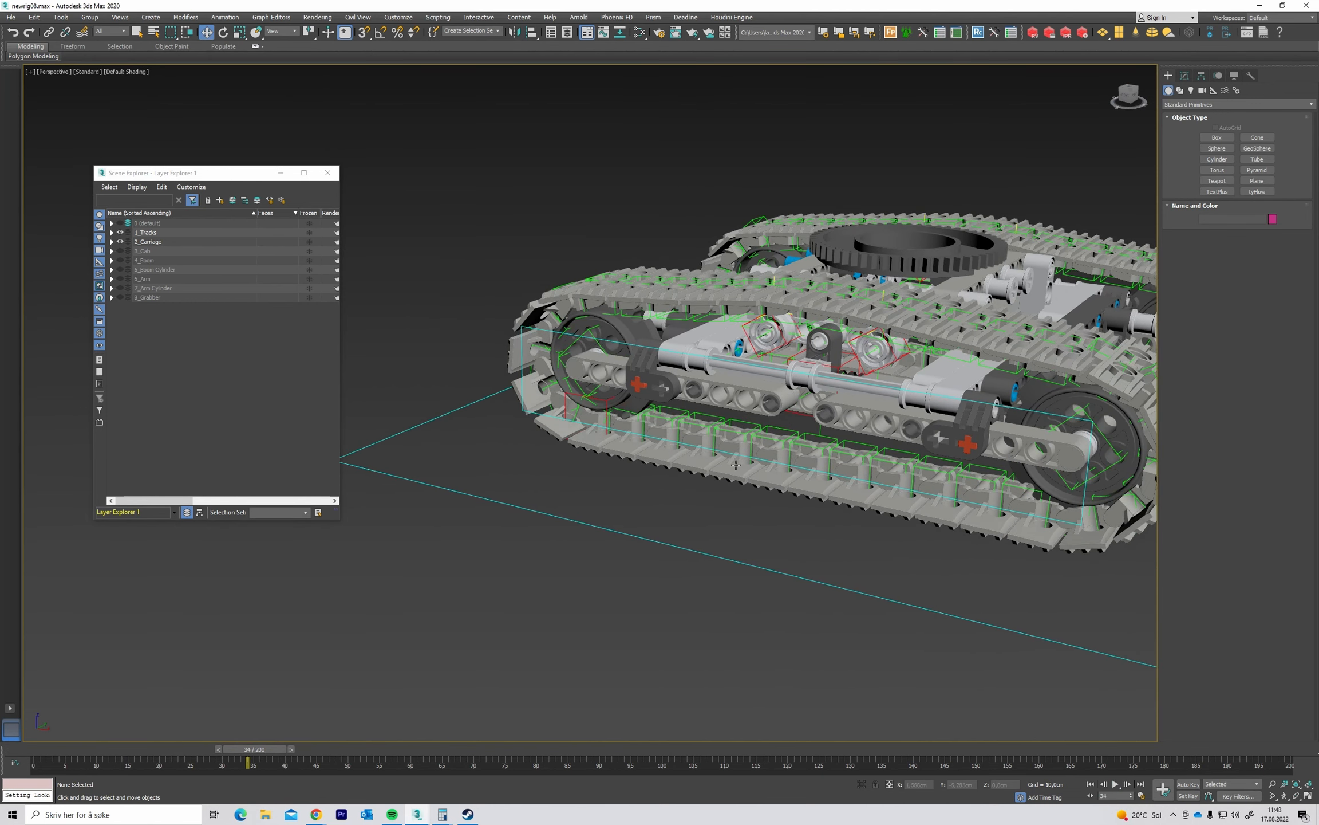
# Delete the Track CTRL's animation key at frame 50 and return to frame 0.
pyautogui.click(664, 439)
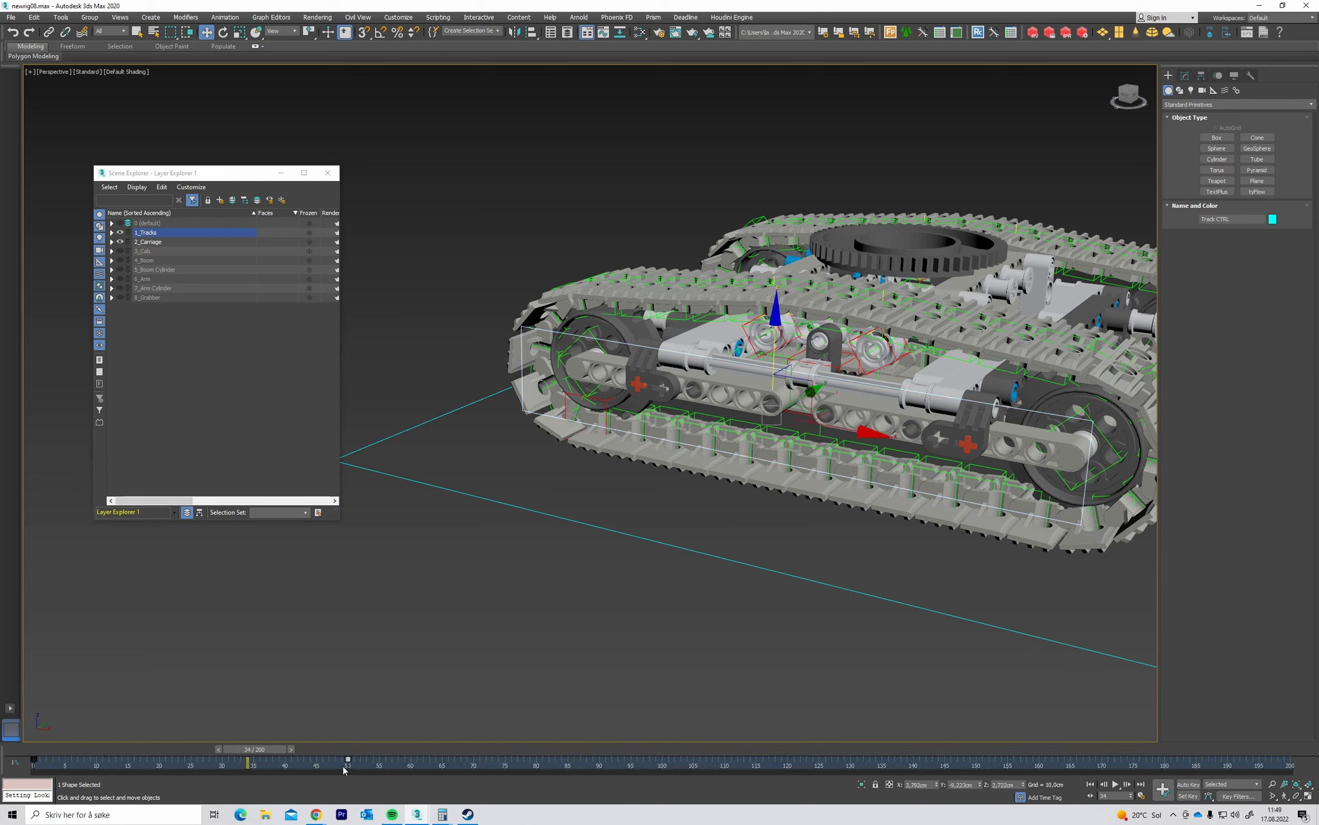
pyautogui.press('Delete')
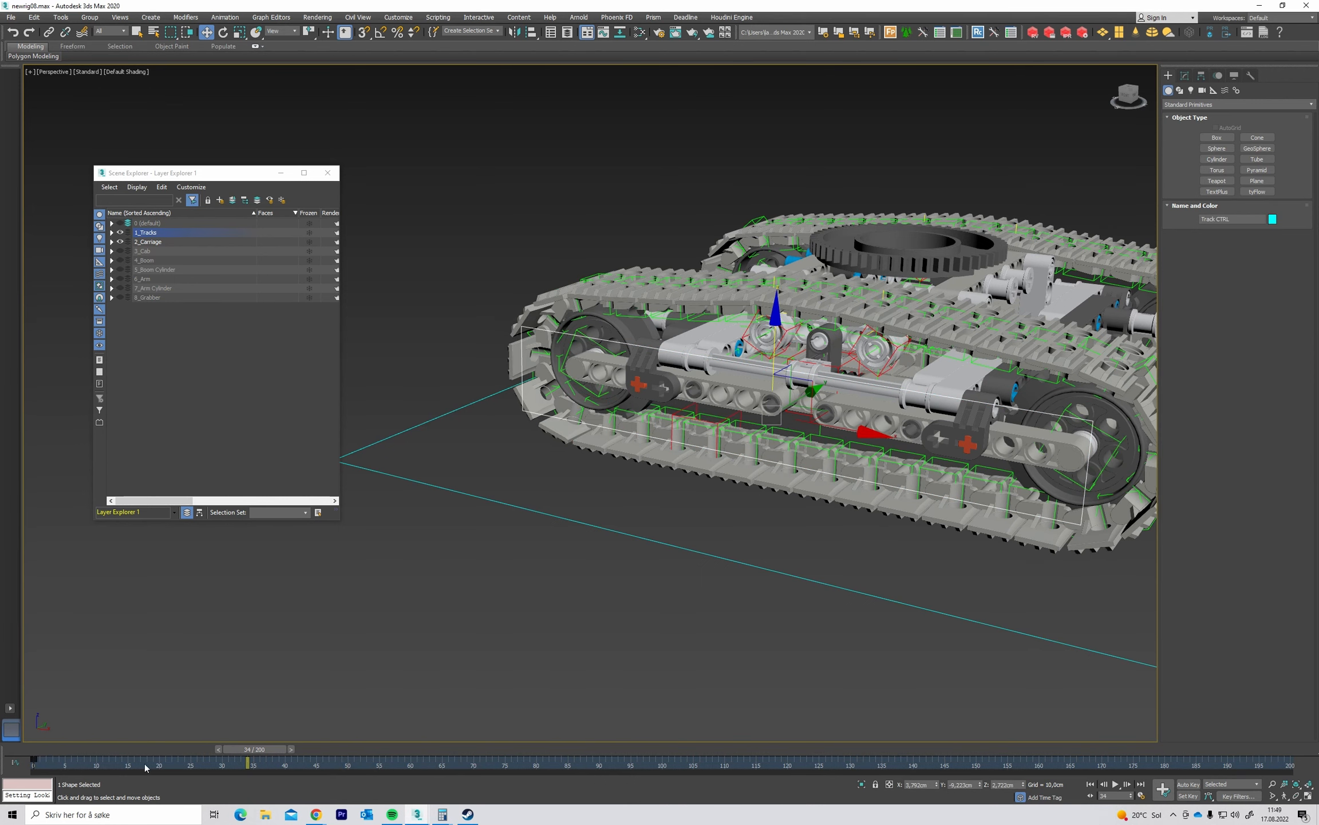
pyautogui.keyDown('alt'); pyautogui.moveTo(585, 563); pyautogui.dragTo(435, 637, button='middle'); pyautogui.keyUp('alt')
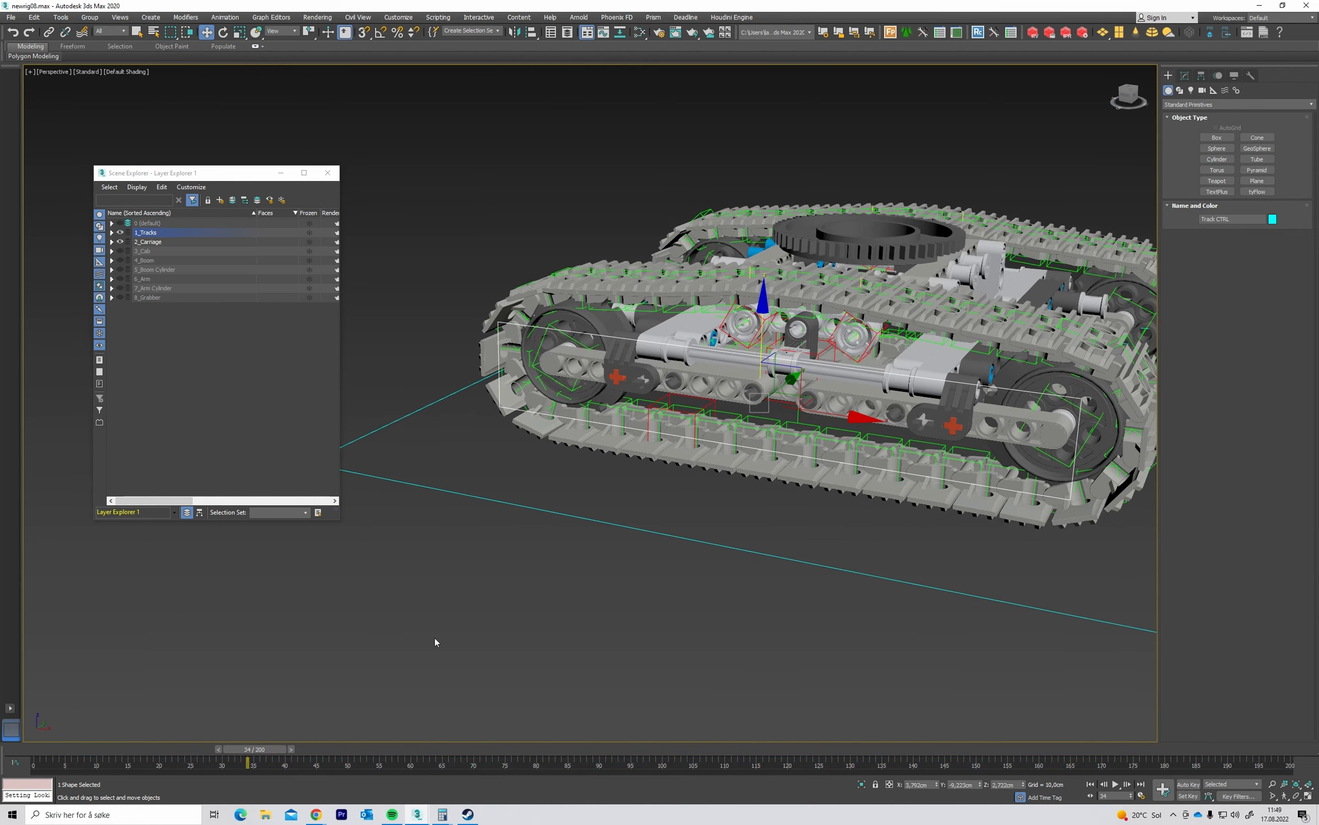
pyautogui.moveTo(259, 753); pyautogui.dragTo(11, 679)
# Select the Position CTRL and scrub the animation to frame 75 to check how the tracks follow its movement.
pyautogui.scroll(-4, 555, 595)
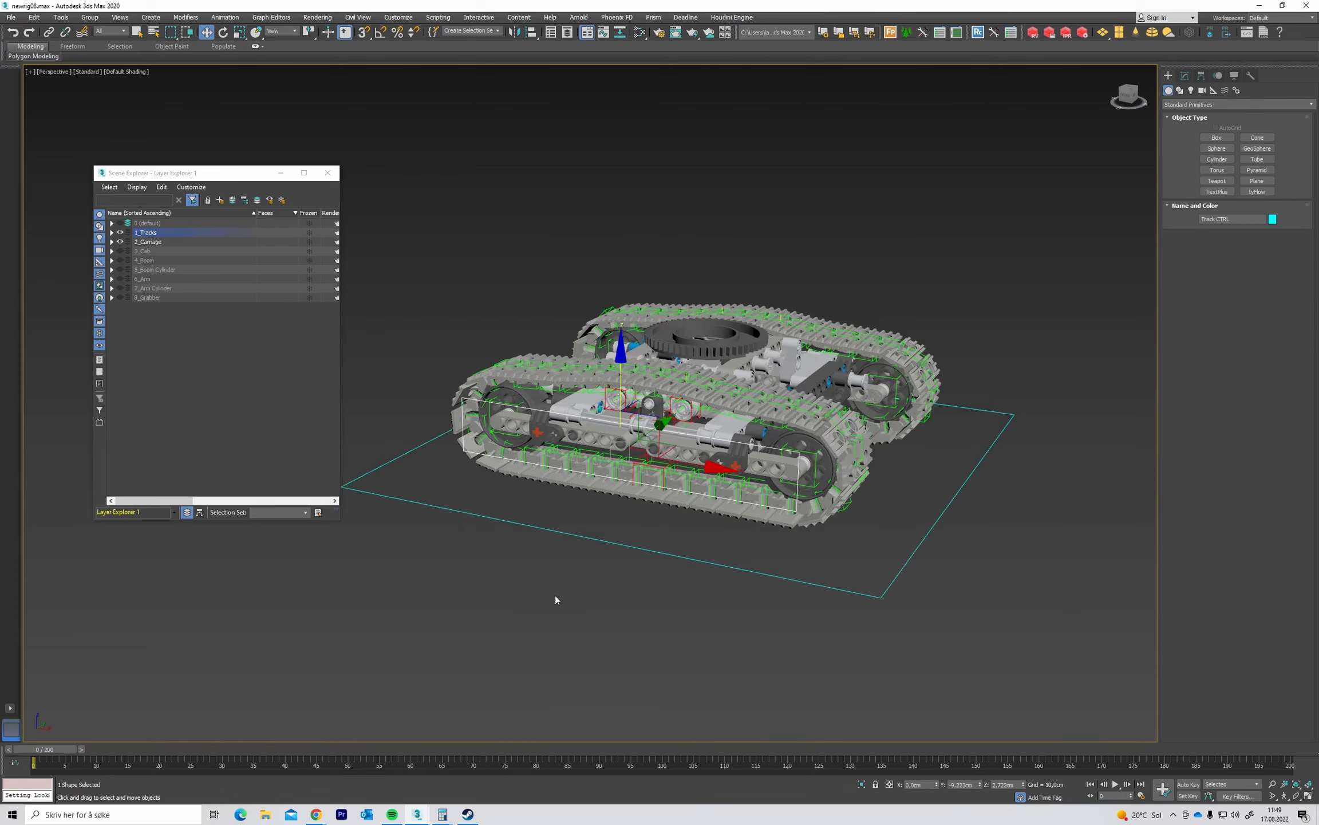
pyautogui.keyDown('alt'); pyautogui.moveTo(554, 595); pyautogui.dragTo(685, 539, button='middle'); pyautogui.keyUp('alt')
pyautogui.click(662, 549)
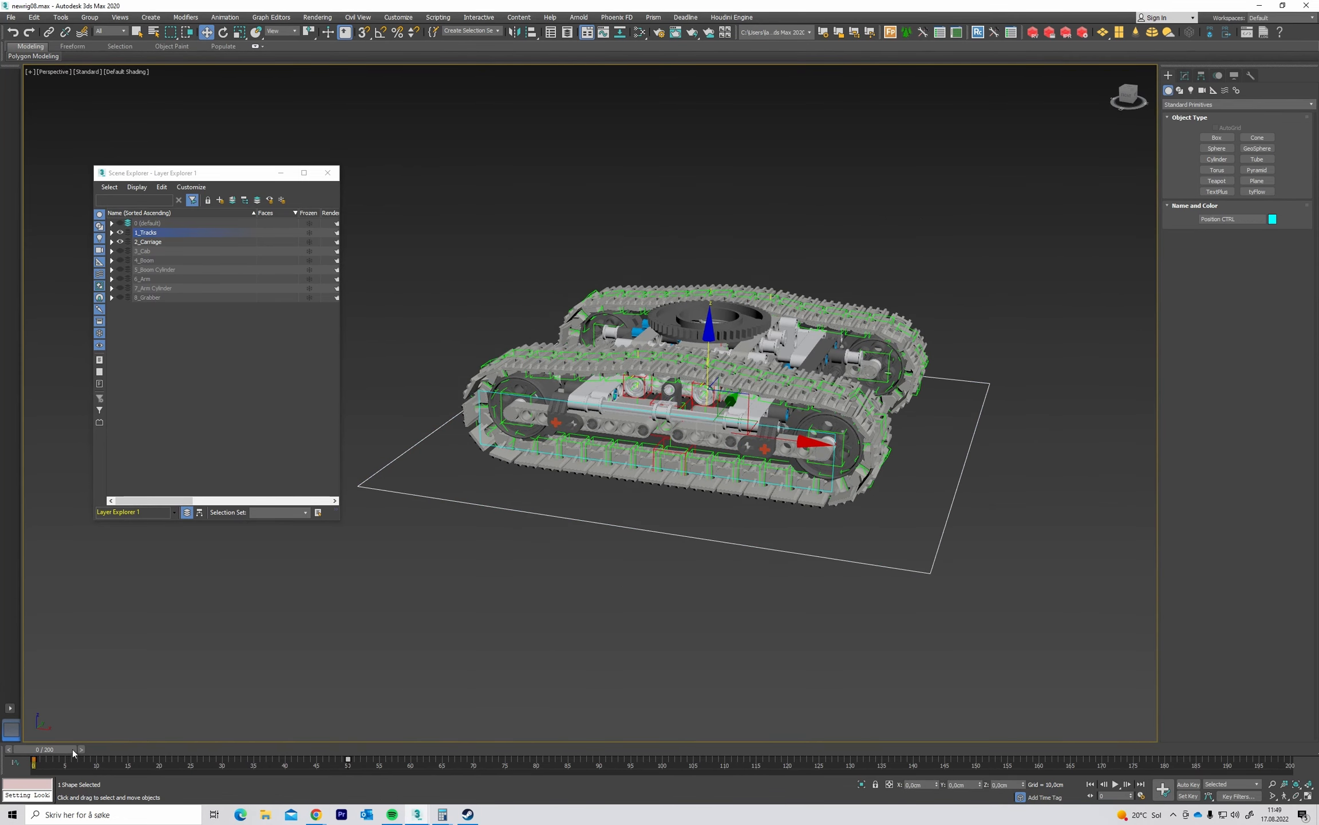
pyautogui.moveTo(72, 748); pyautogui.dragTo(523, 765)
pyautogui.press('w')
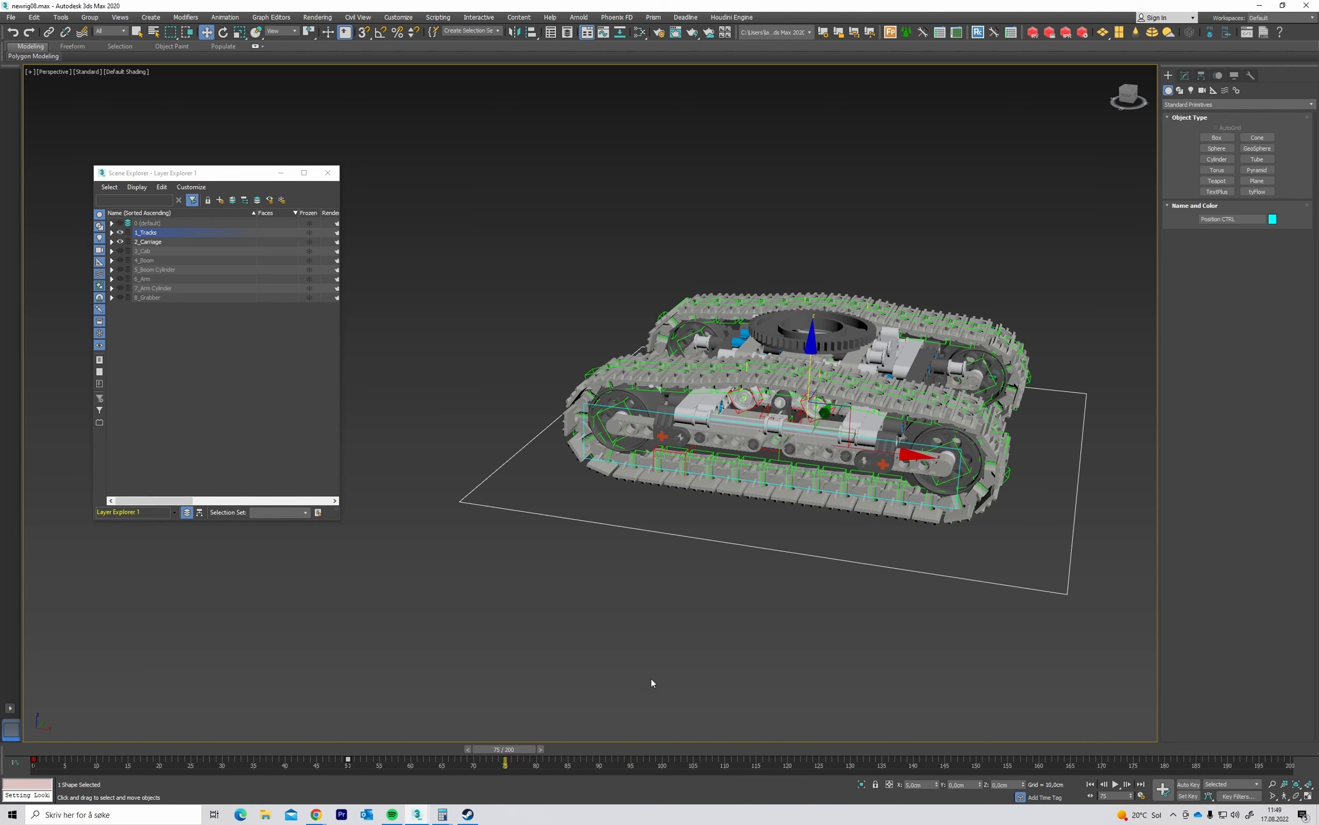
# Enable Auto Key and rotate the Position CTRL at frame 90 so the excavator turns.
pyautogui.press('n')
pyautogui.keyDown('alt'); pyautogui.moveTo(607, 644); pyautogui.dragTo(654, 528, button='middle'); pyautogui.keyUp('alt')
pyautogui.moveTo(504, 749); pyautogui.dragTo(600, 750)
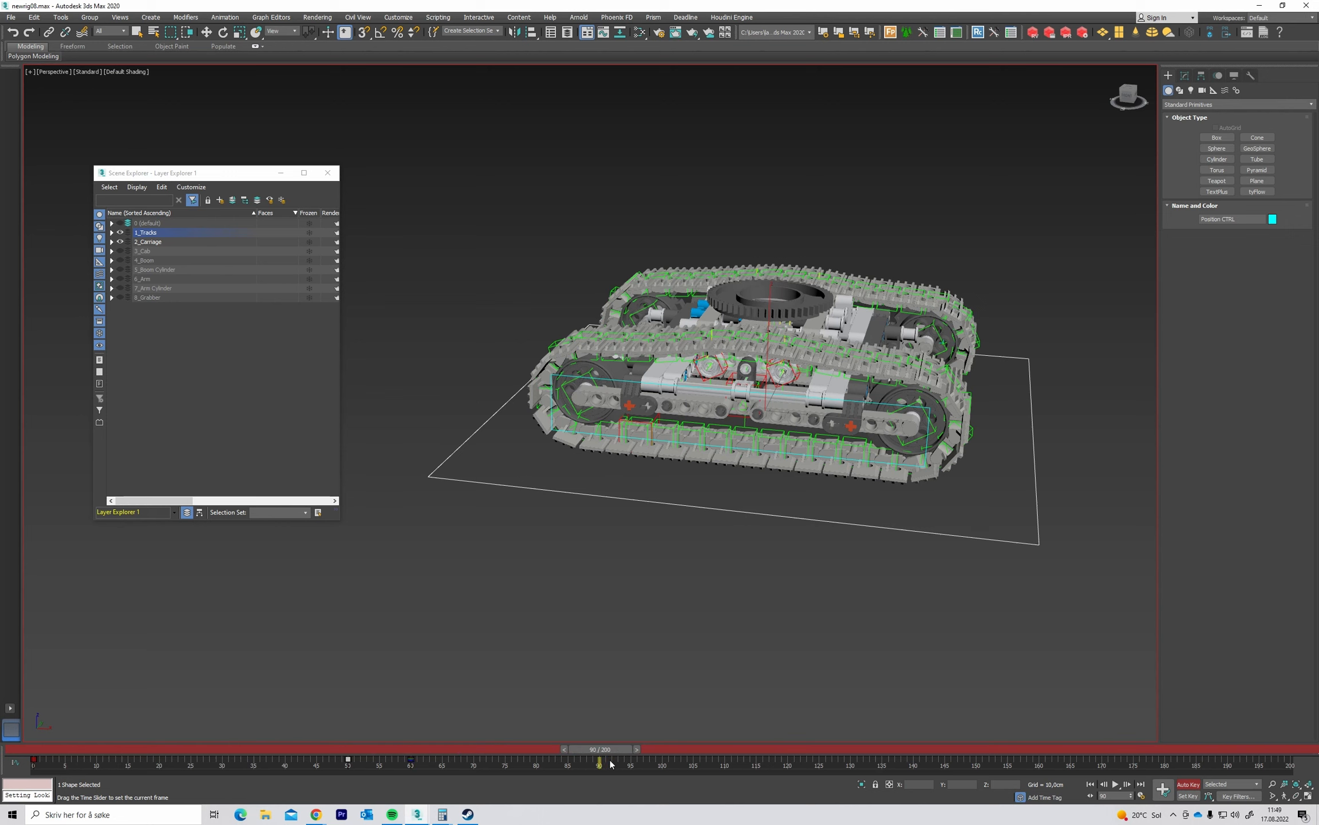
pyautogui.press('e')
pyautogui.moveTo(793, 440); pyautogui.dragTo(694, 716)
pyautogui.press('w')
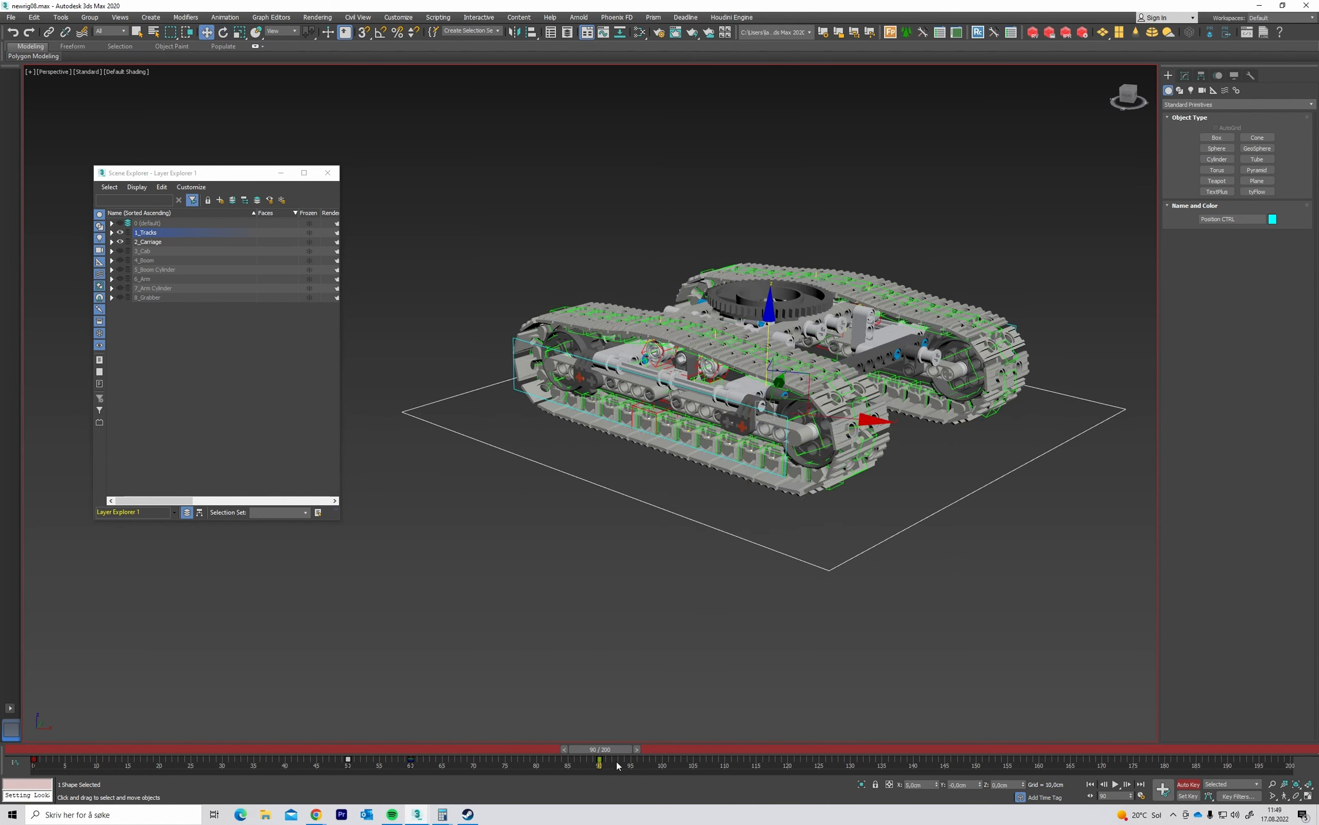
# Copy a Position CTRL key to frame 100, and at frame 140 move the control backward along its local X axis.
pyautogui.click(600, 763)
pyautogui.keyDown('shift'); pyautogui.moveTo(600, 762); pyautogui.dragTo(903, 760); pyautogui.keyUp('shift')
pyautogui.click(913, 759)
pyautogui.press('w')
pyautogui.moveTo(843, 433); pyautogui.dragTo(658, 362)
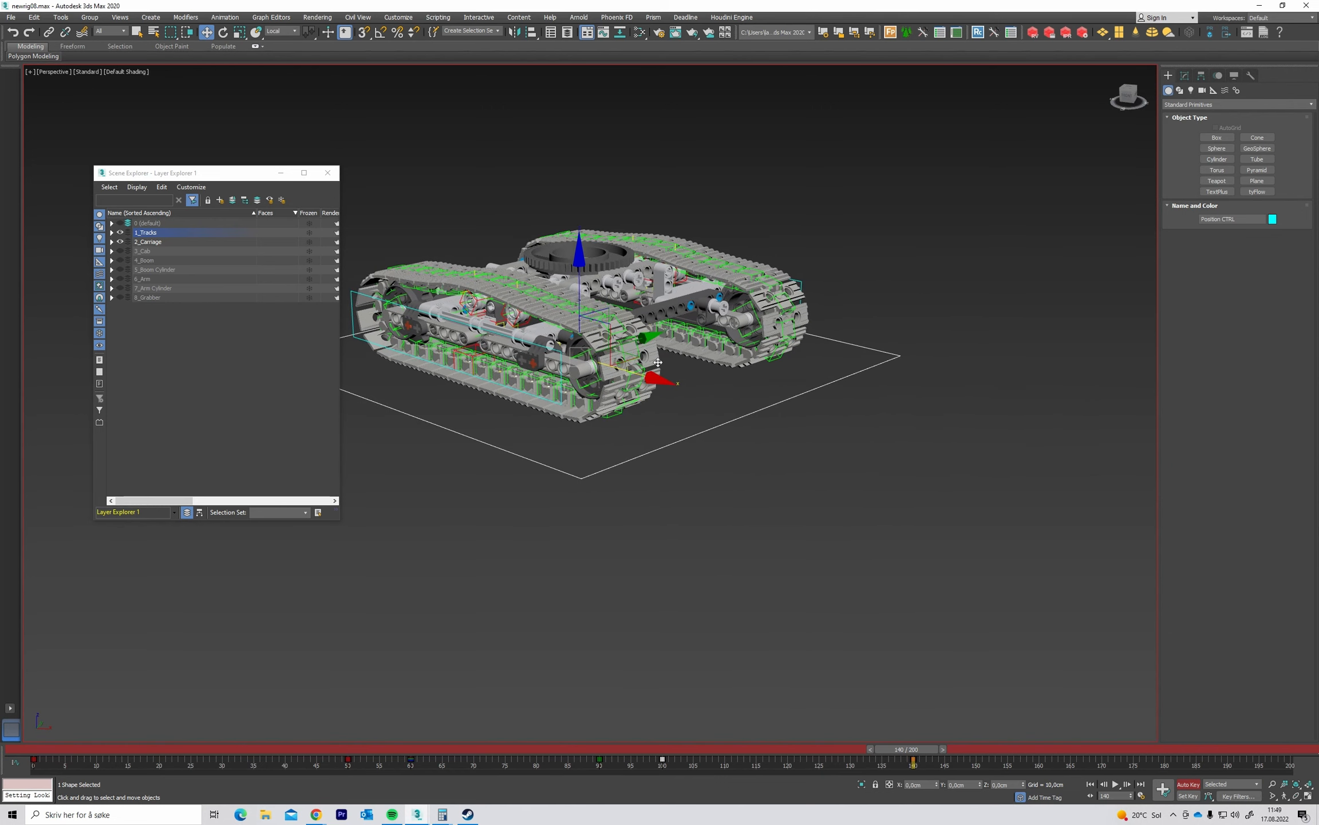
pyautogui.moveTo(916, 749); pyautogui.dragTo(511, 719)
pyautogui.press('w')
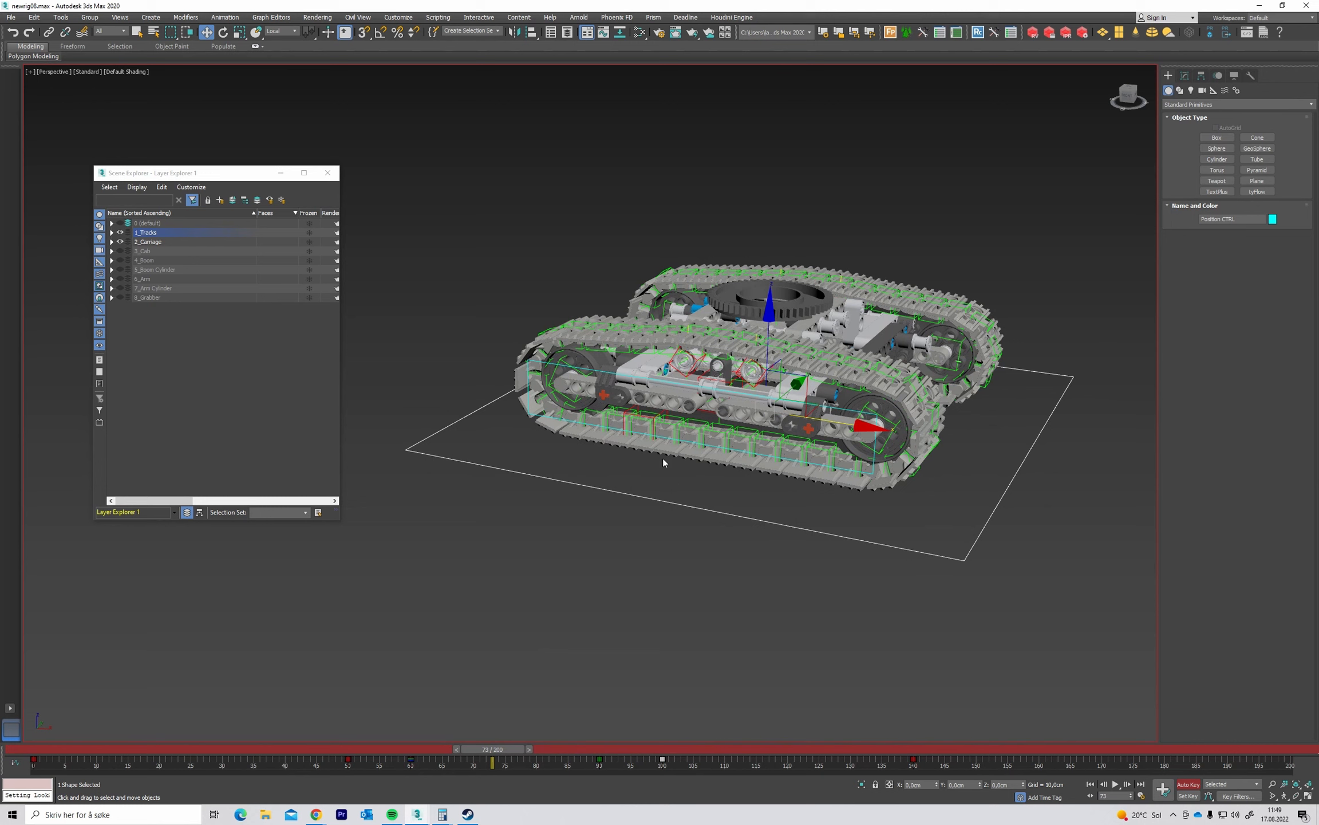
# Set To Frame to 200 in the Float Object Travel controller of the Point_TrackLinks_MasterCtrl helper and close its settings.
pyautogui.click(662, 412)
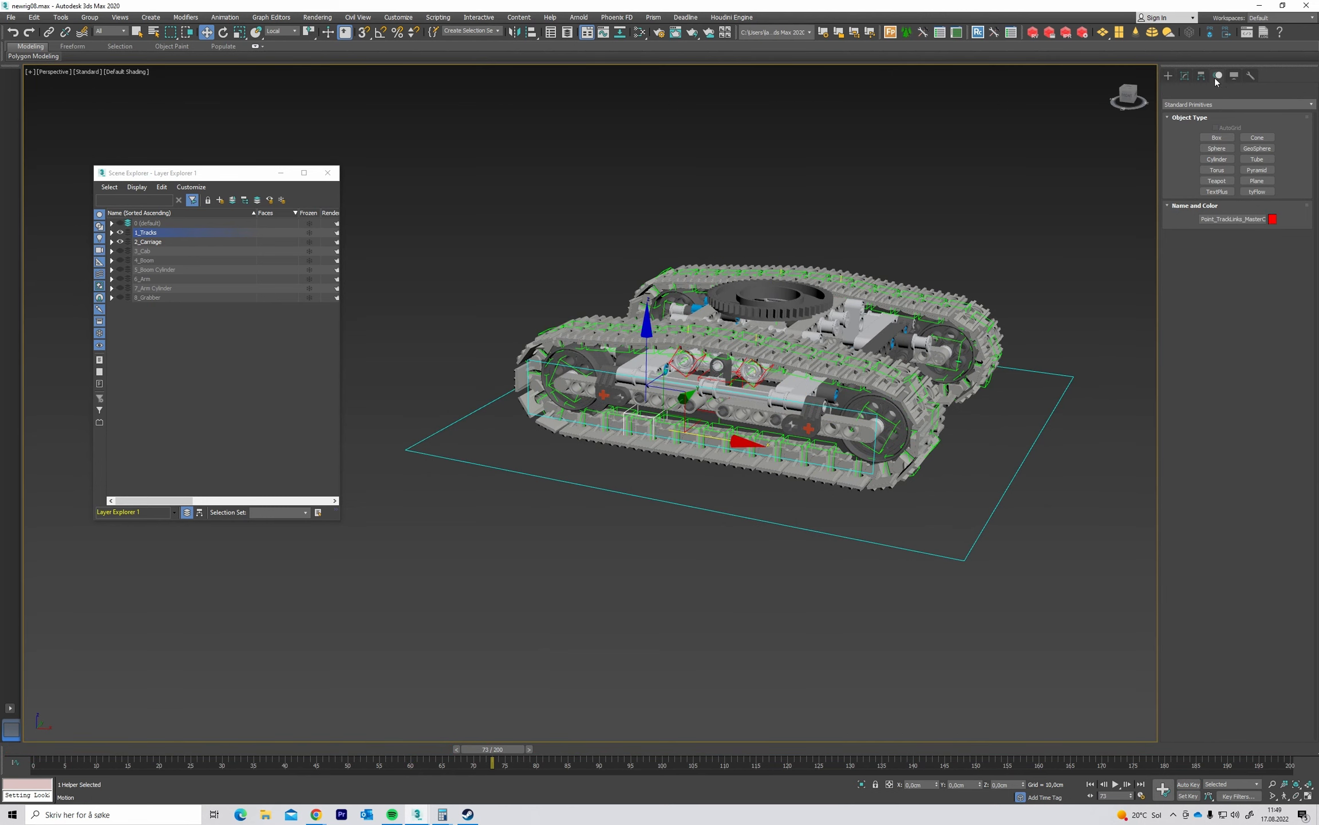
pyautogui.click(1217, 77)
pyautogui.doubleClick(1247, 204)
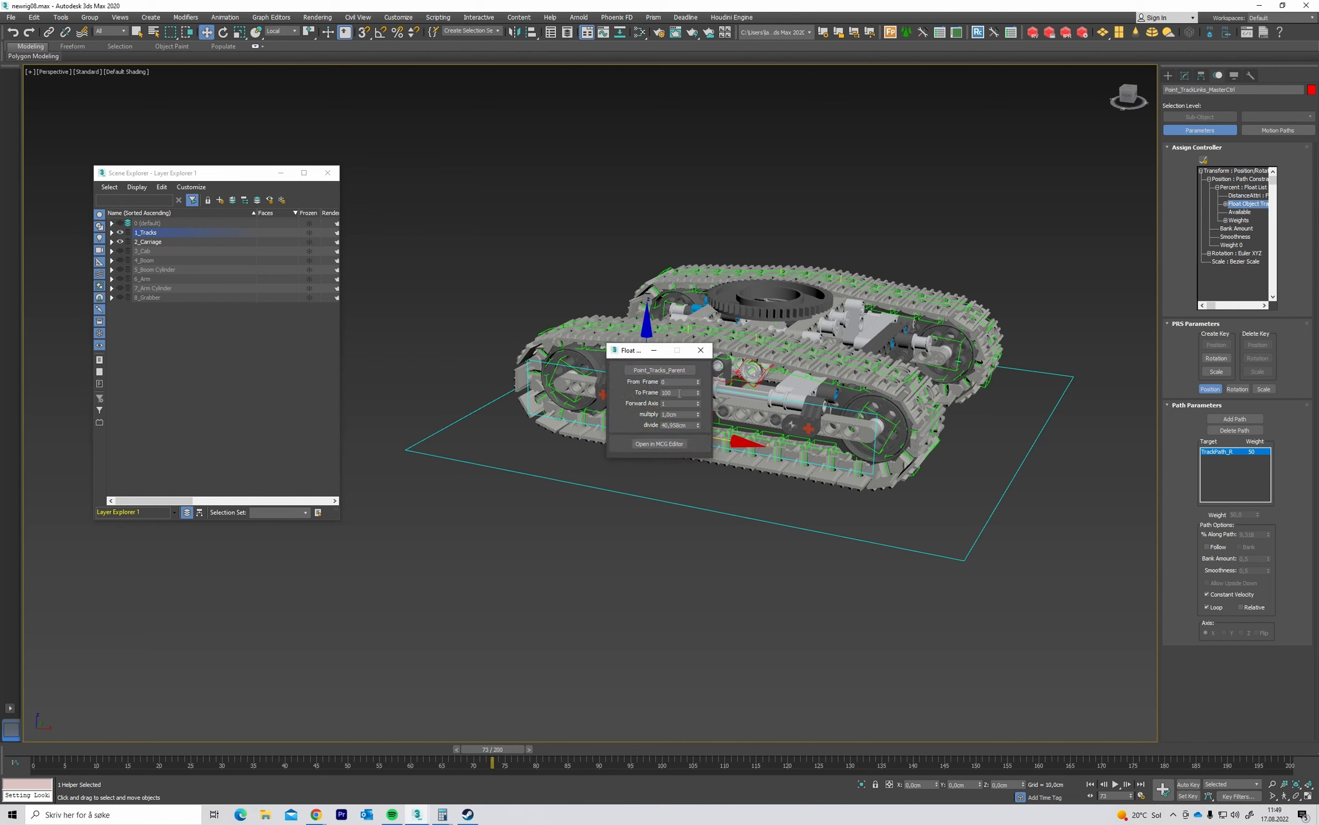
pyautogui.doubleClick(680, 393)
pyautogui.write('20')
pyautogui.press('Return')
pyautogui.moveTo(633, 352); pyautogui.dragTo(492, 173)
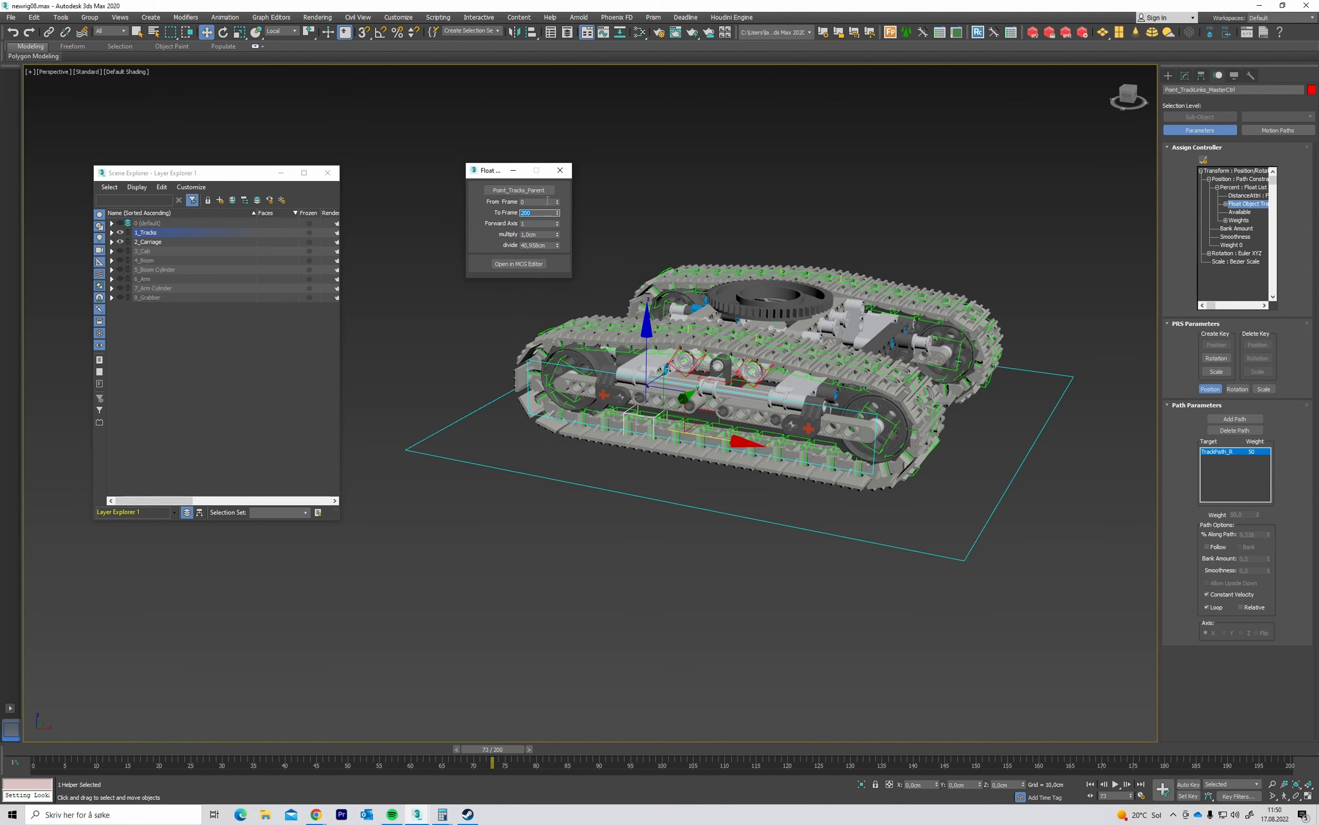
pyautogui.click(561, 170)
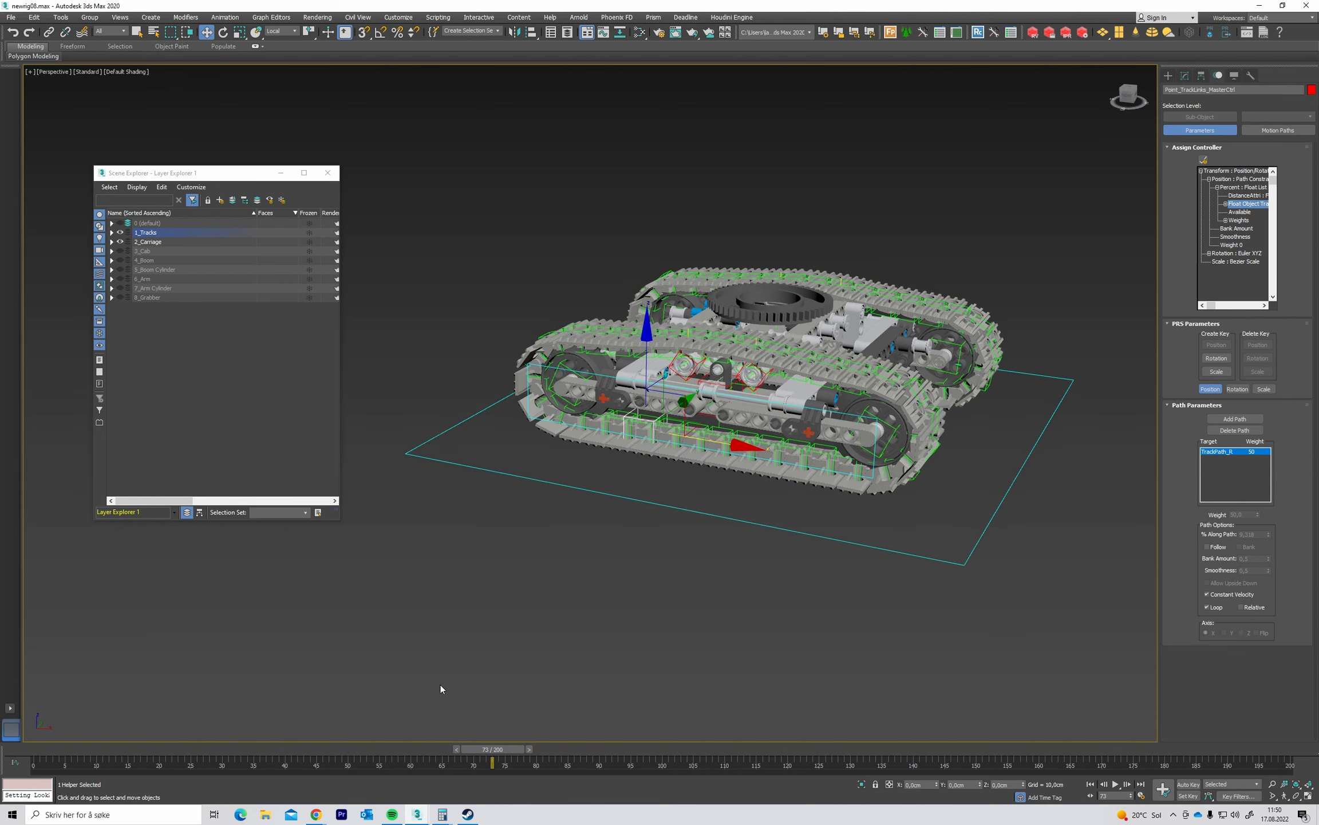
# Scrub and play the animation from frame 0 to check the track links through the turn and the reversing move.
pyautogui.moveTo(488, 753); pyautogui.dragTo(111, 713)
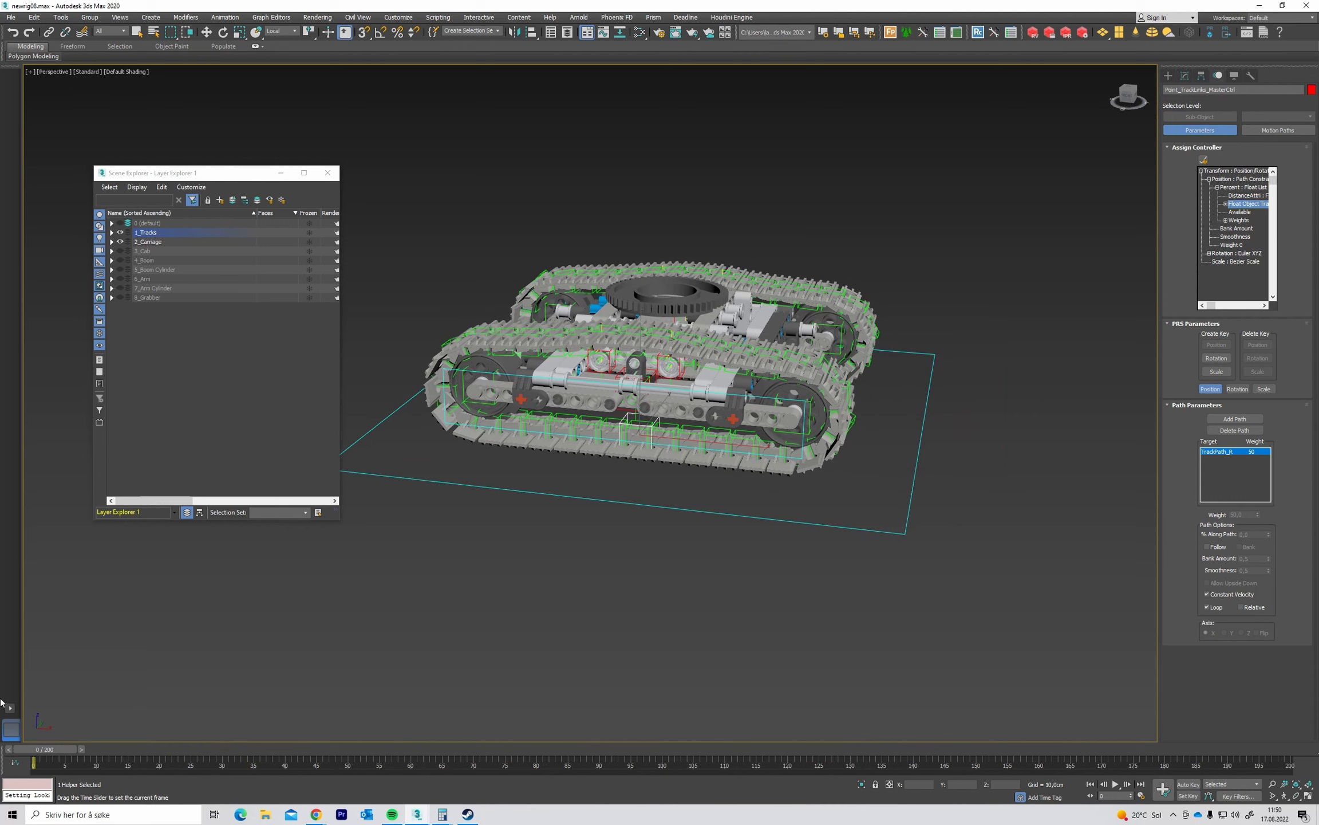
pyautogui.press('w')
pyautogui.press('/')
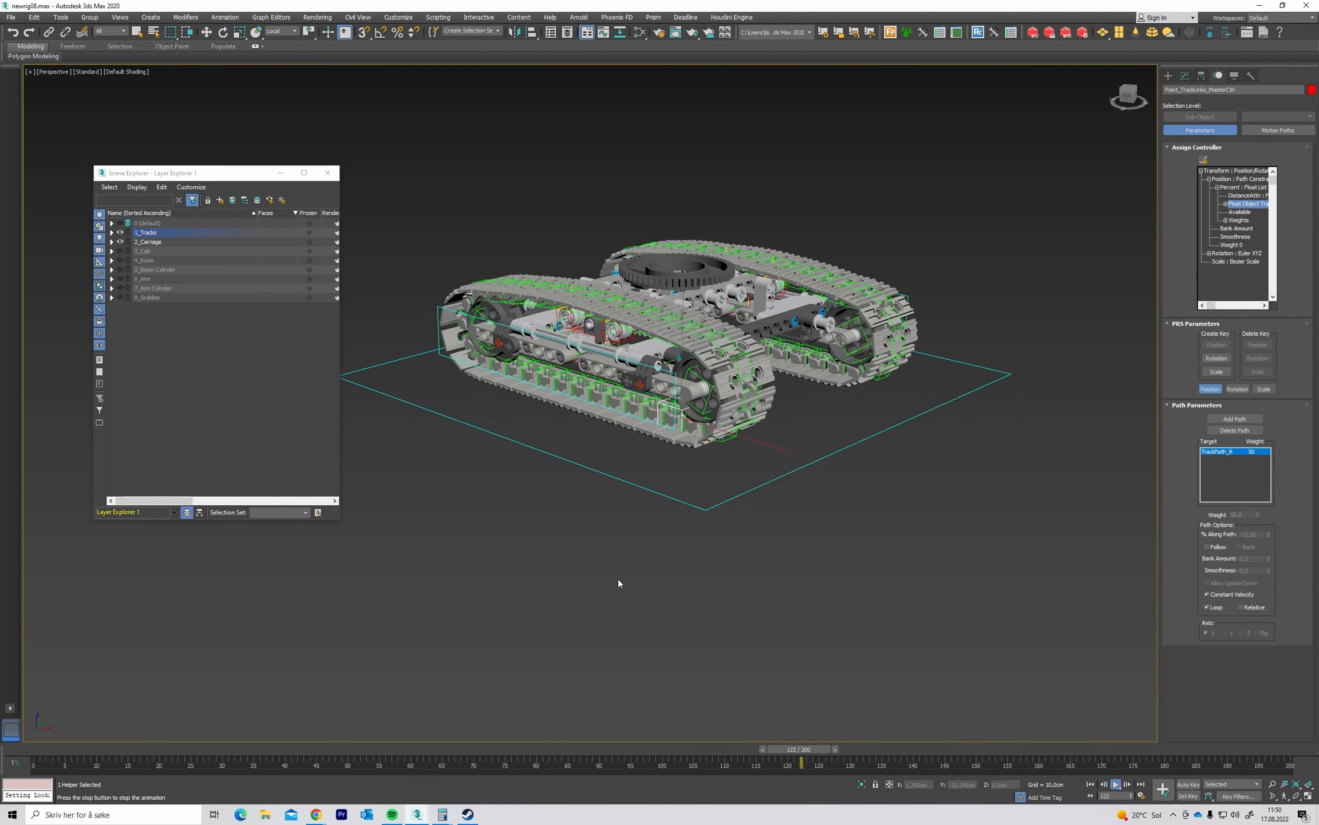
pyautogui.press('/')
pyautogui.moveTo(875, 749); pyautogui.dragTo(69, 664)
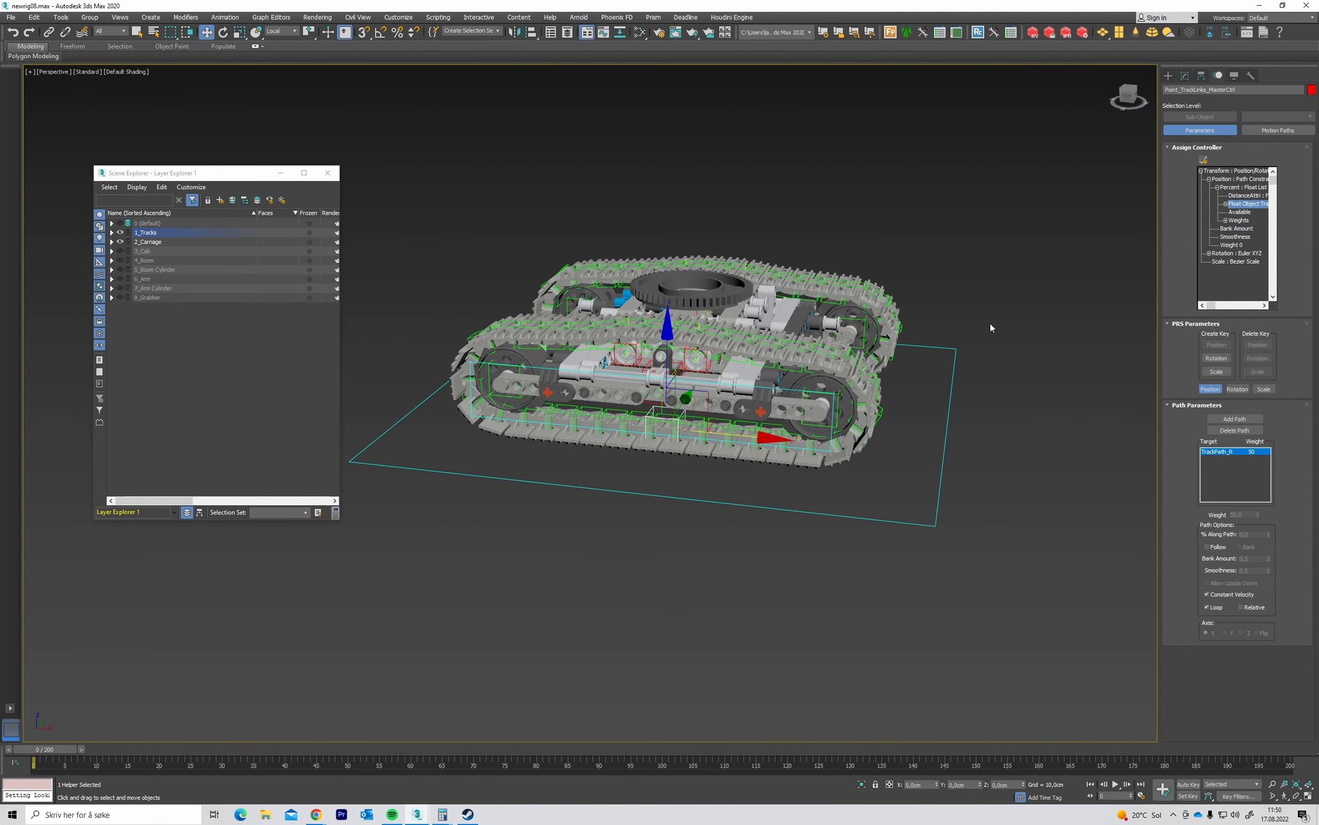
# Try changing the Track CTRL's Distance attribute to test the manual track offset.
pyautogui.click(809, 391)
pyautogui.click(1186, 75)
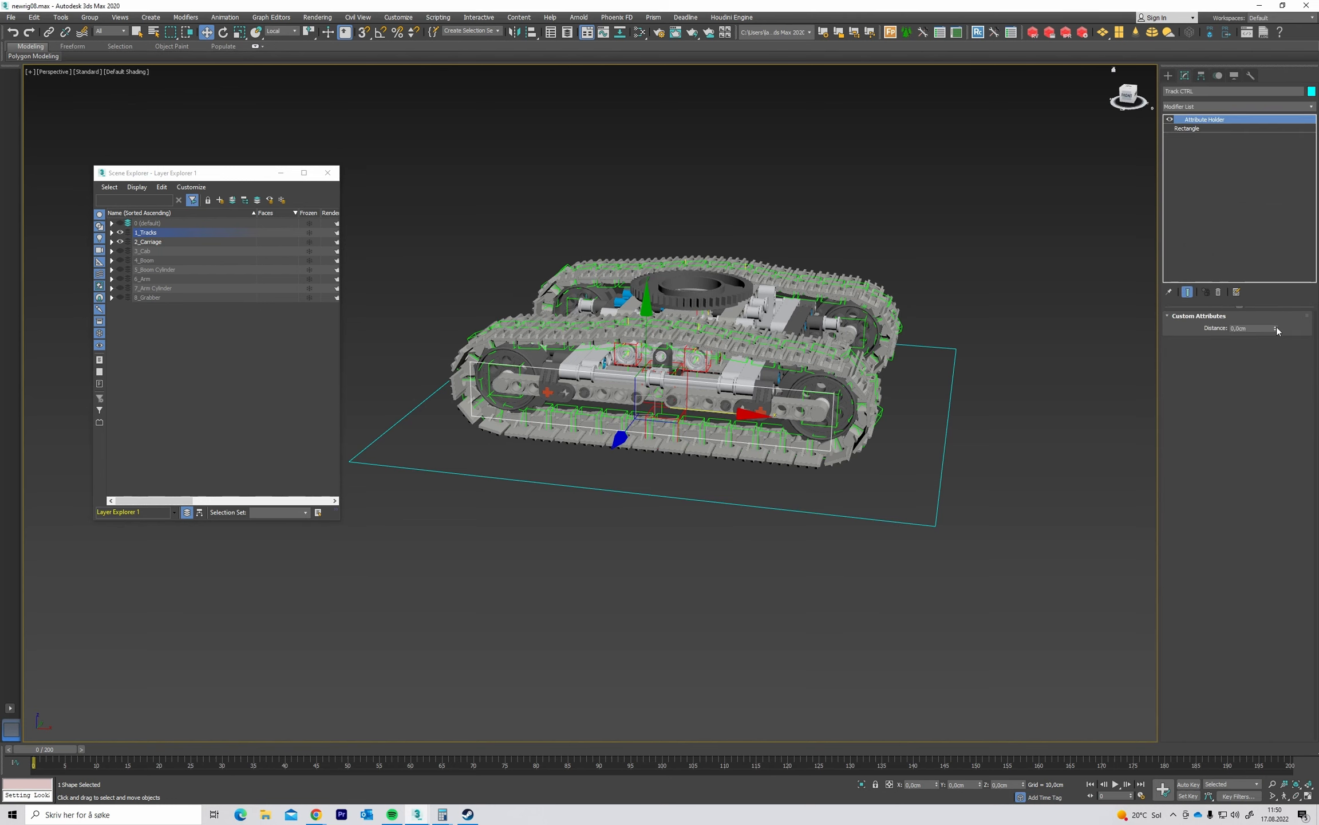
pyautogui.moveTo(1276, 327); pyautogui.dragTo(1279, 298)
pyautogui.rightClick(1279, 301)
# Inspect the controllers assigned to the Point_TrackLinks_MasterCtrl helper.
pyautogui.keyDown('alt'); pyautogui.moveTo(872, 289); pyautogui.dragTo(1004, 318, button='middle'); pyautogui.keyUp('alt')
pyautogui.scroll(3, 895, 303)
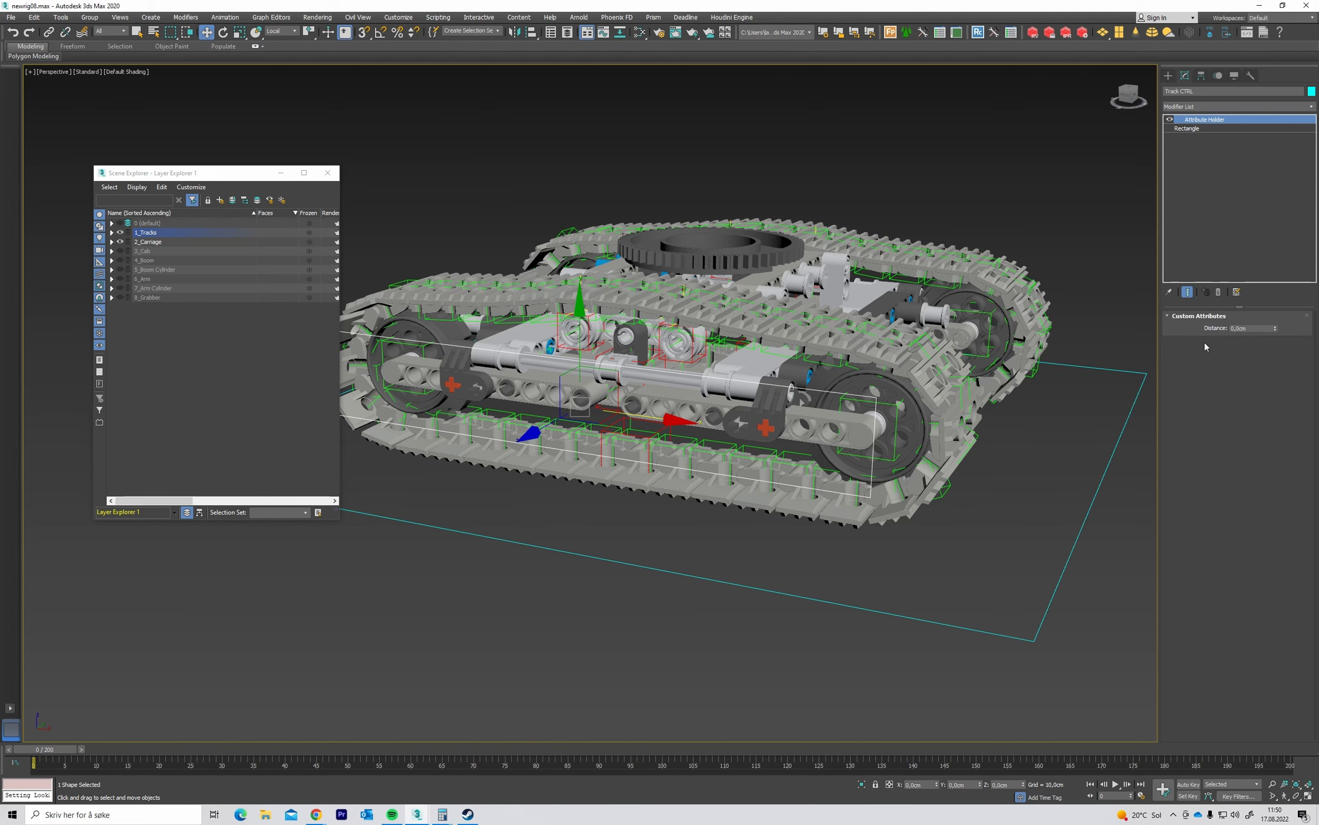
pyautogui.keyDown('alt'); pyautogui.moveTo(1038, 373); pyautogui.dragTo(802, 373, button='middle'); pyautogui.keyUp('alt')
pyautogui.click(718, 395)
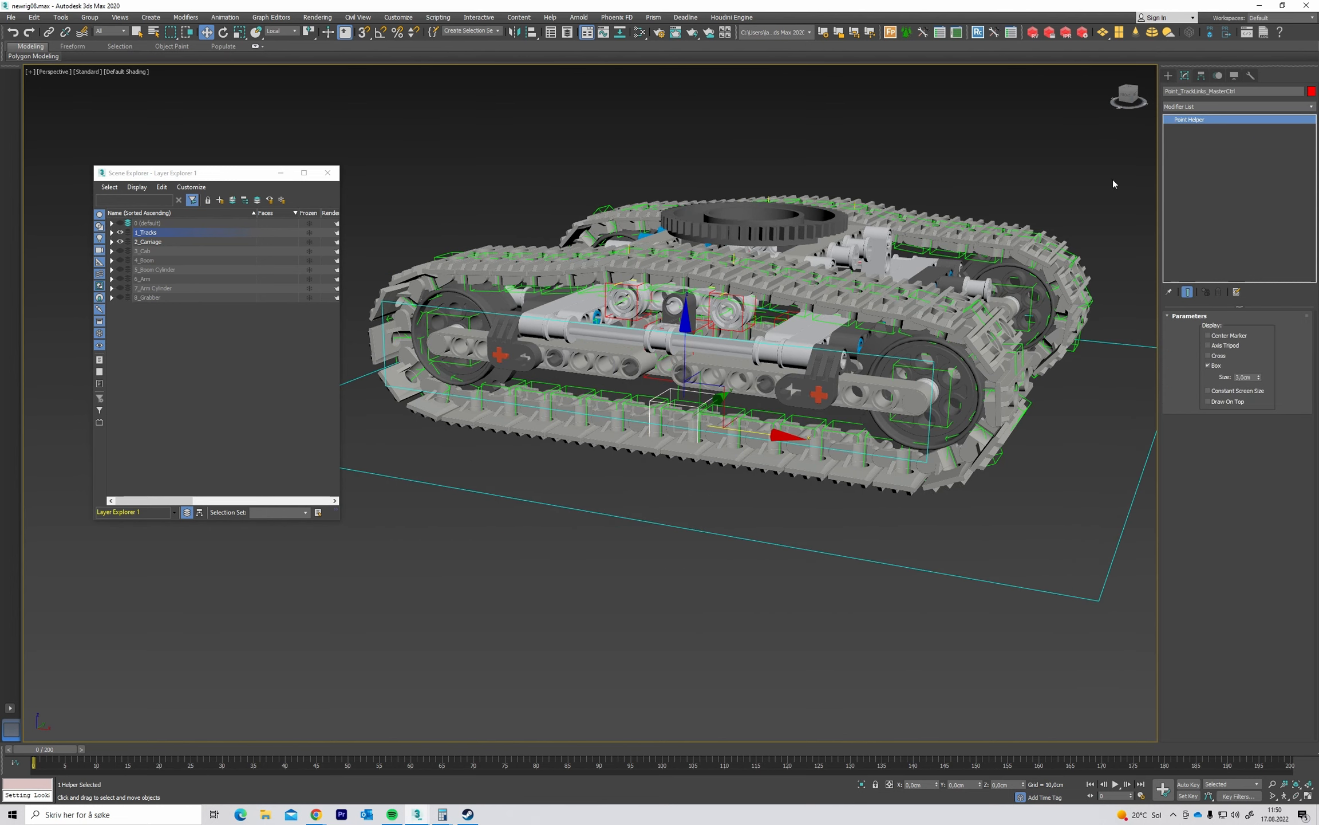
pyautogui.click(1218, 75)
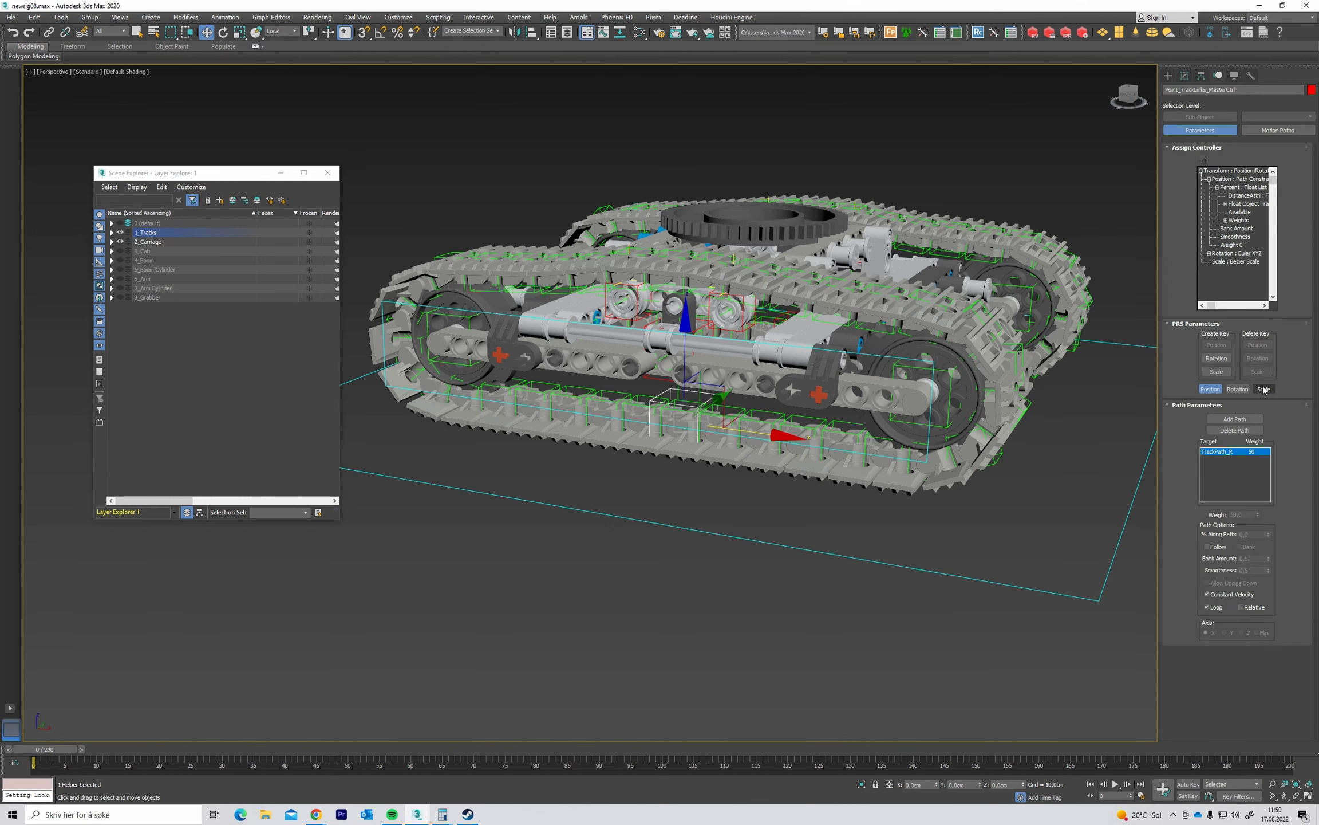
pyautogui.moveTo(886, 324); pyautogui.dragTo(915, 350, button='middle')
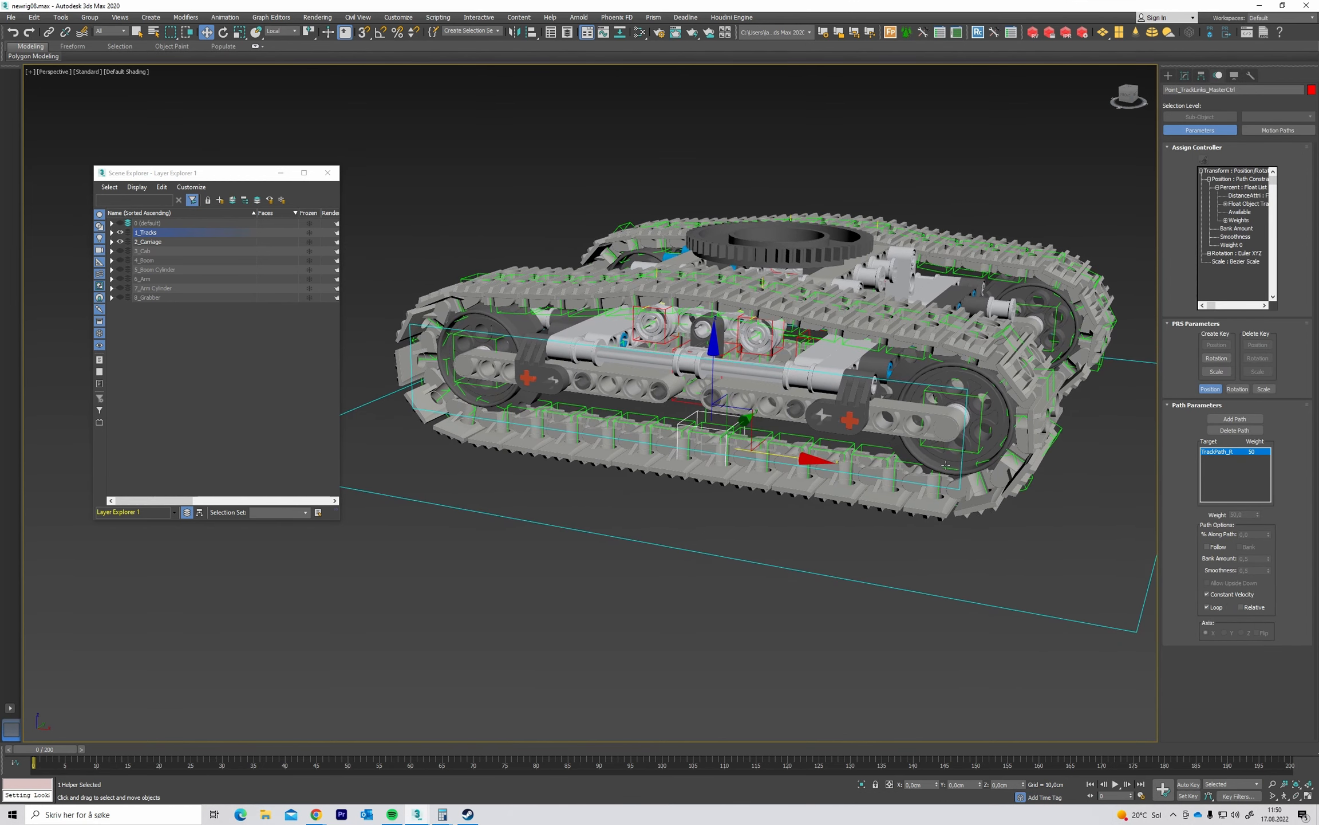
# Select the Track CTRL shape and open the Parameter Editor for its Attribute Holder modifier.
pyautogui.click(904, 382)
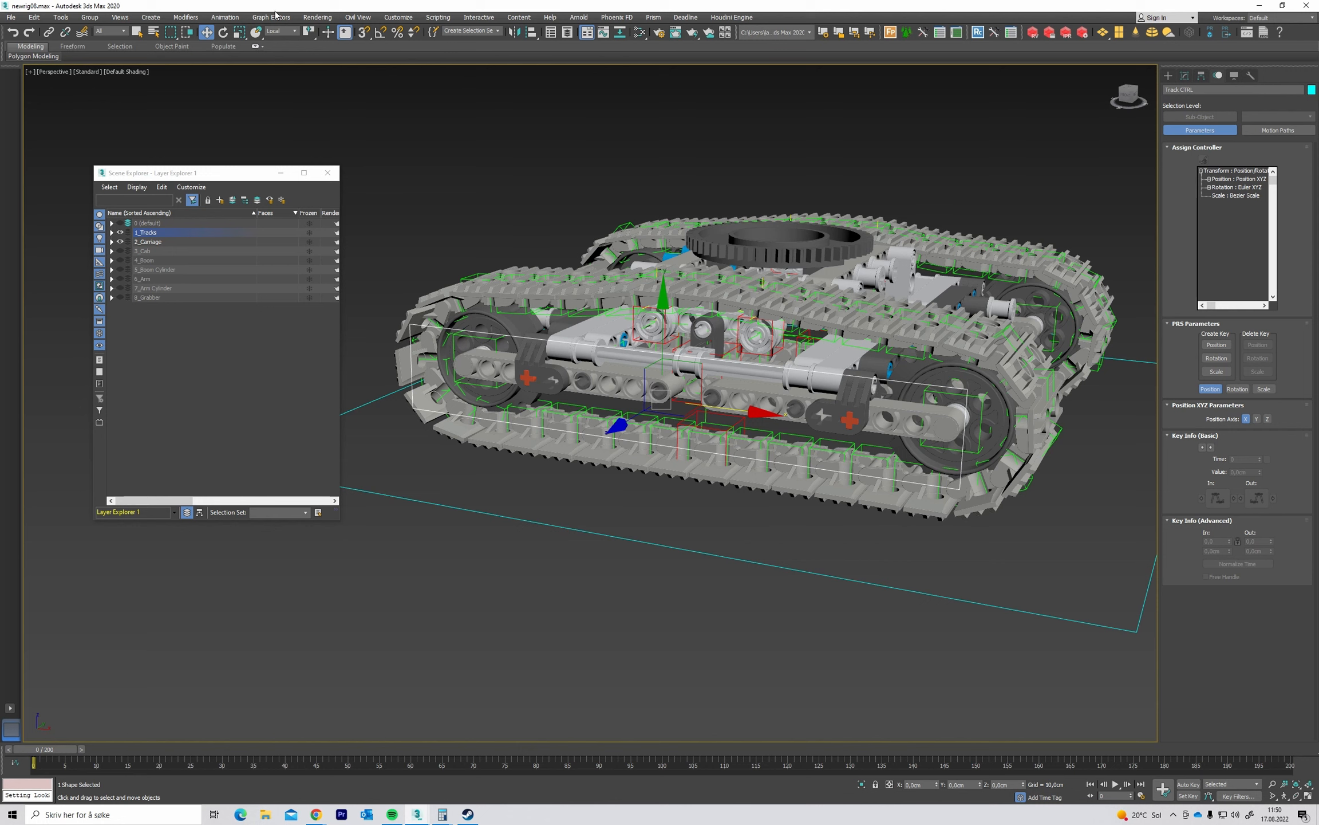
pyautogui.click(1185, 77)
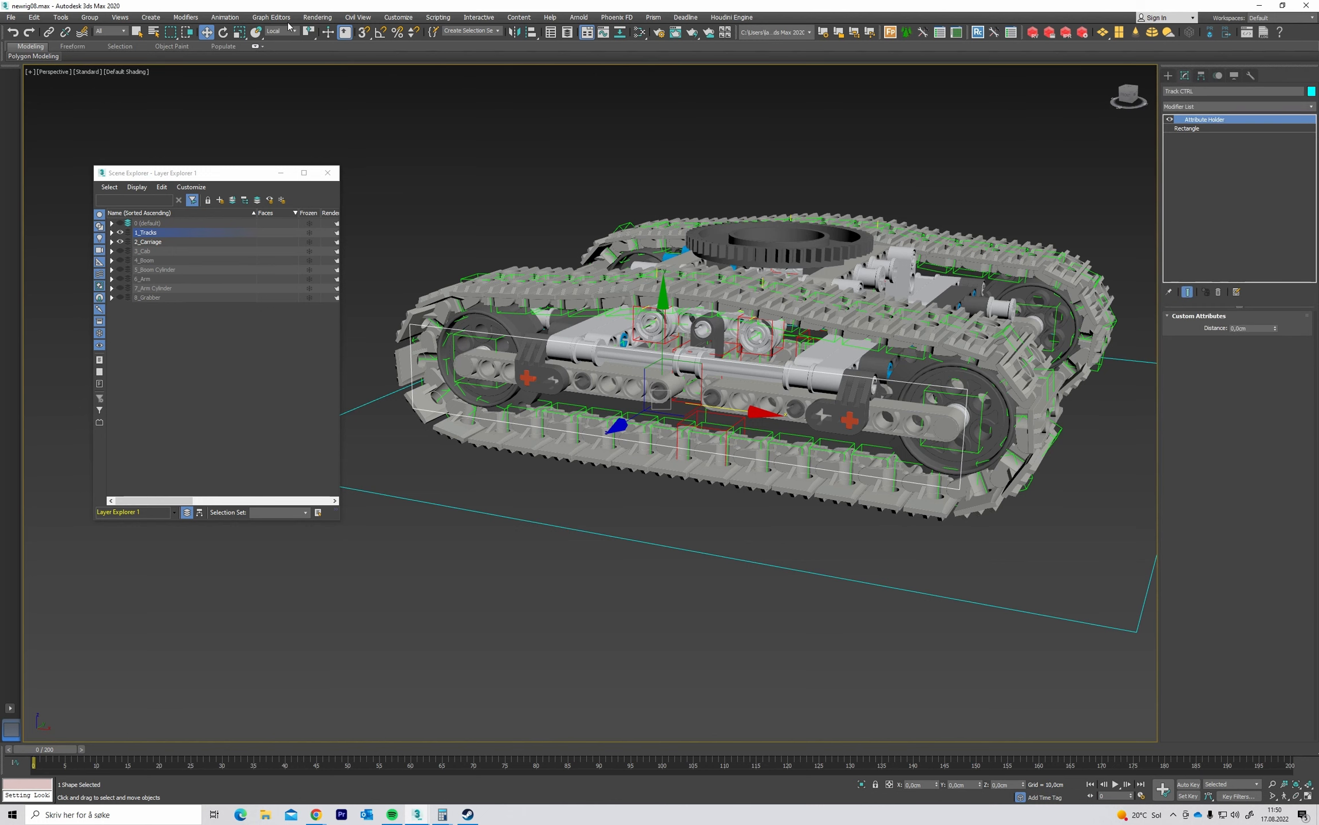
pyautogui.click(225, 17)
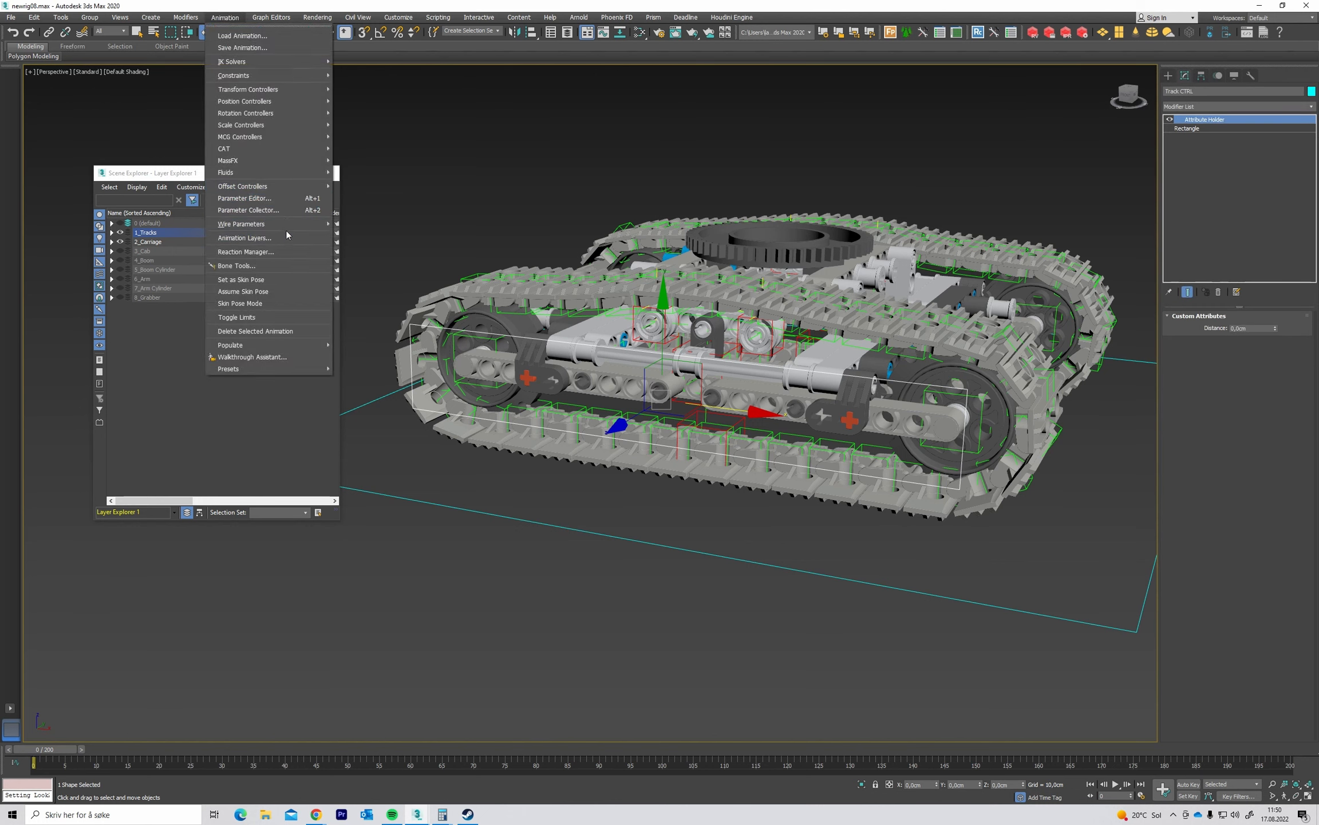
pyautogui.click(281, 197)
pyautogui.moveTo(374, 212); pyautogui.dragTo(504, 147)
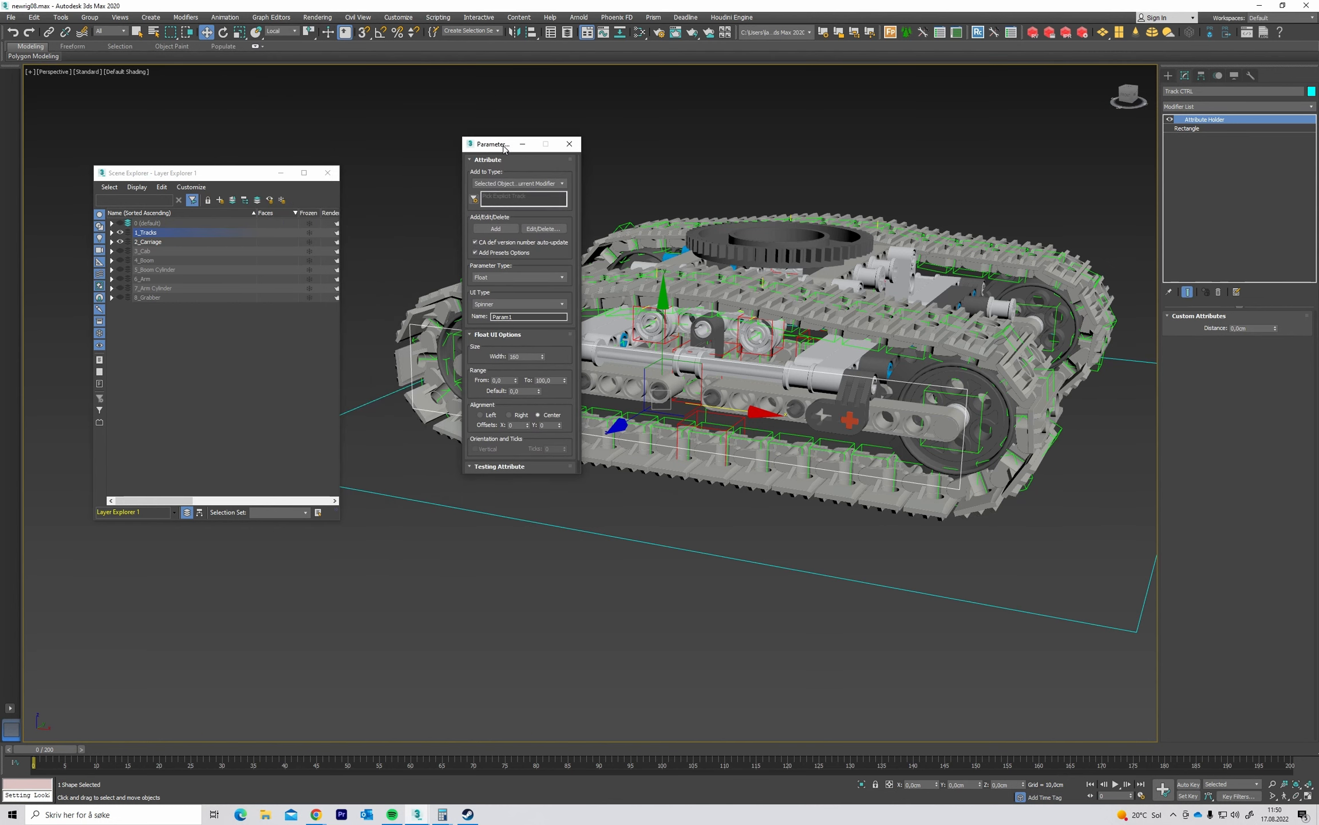
# Add an Integer spinner attribute named Auto From Frame with a range from -99999 to 99999 to the Attribute Holder.
pyautogui.click(509, 277)
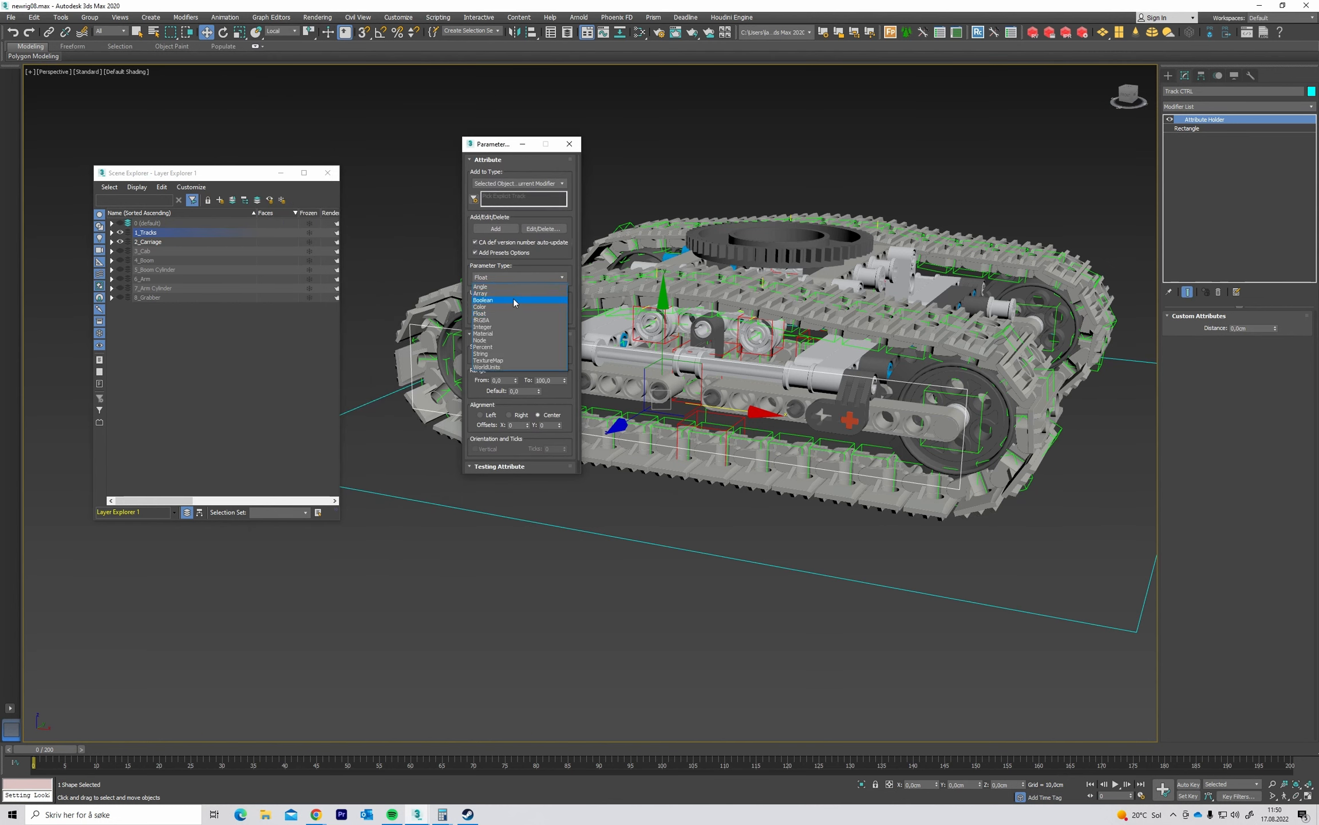
pyautogui.click(507, 327)
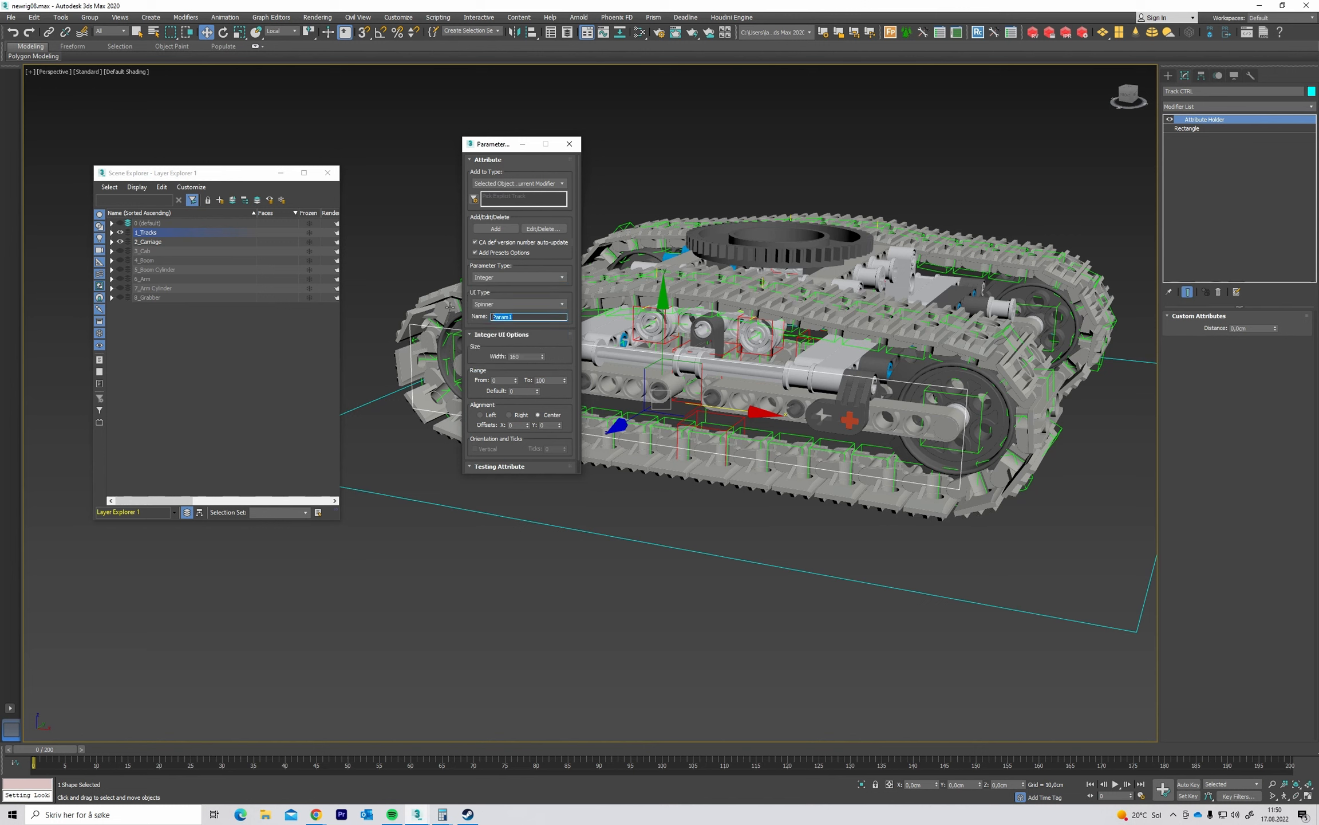
pyautogui.write('From F')
pyautogui.doubleClick(506, 380)
pyautogui.write('-999')
pyautogui.doubleClick(553, 381)
pyautogui.write('99999')
pyautogui.scroll(-1, 580, 349)
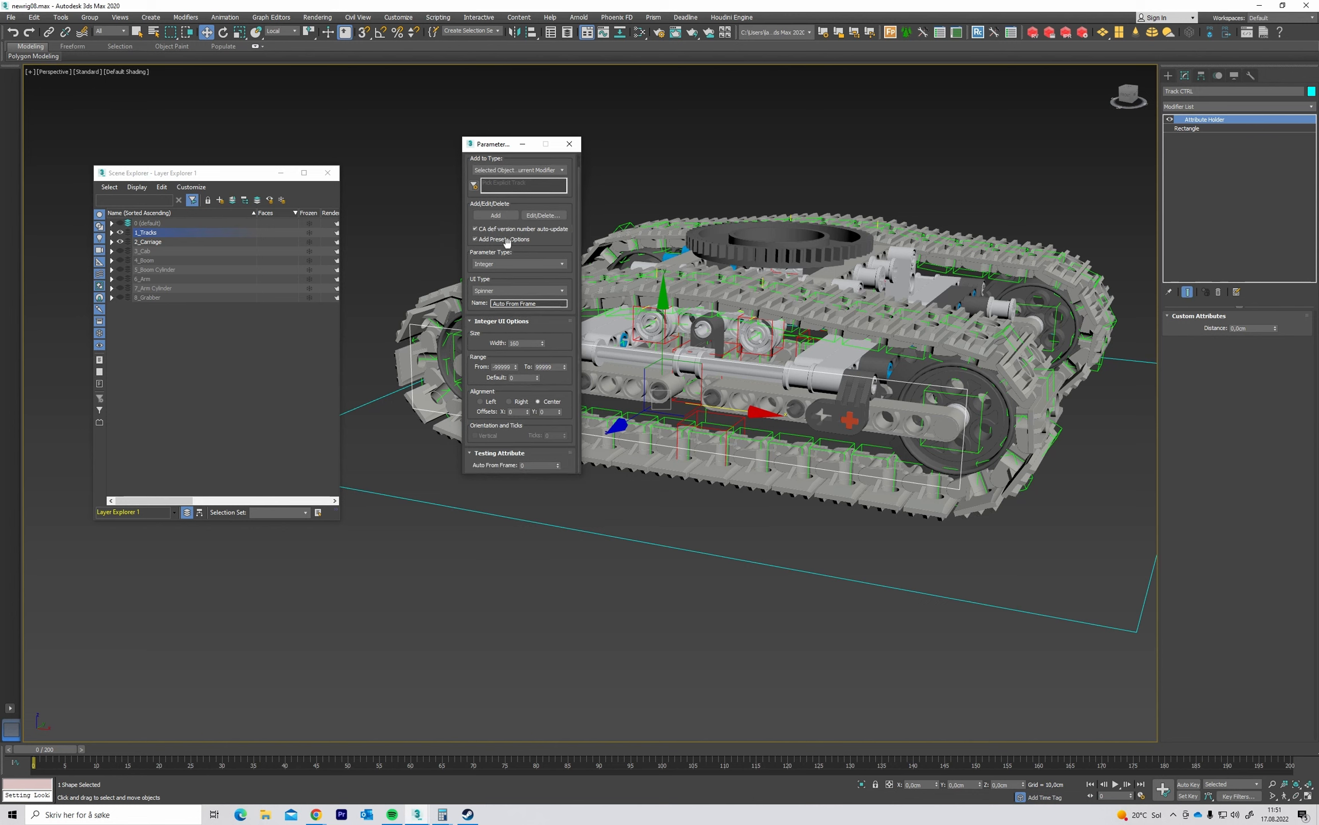
pyautogui.click(496, 216)
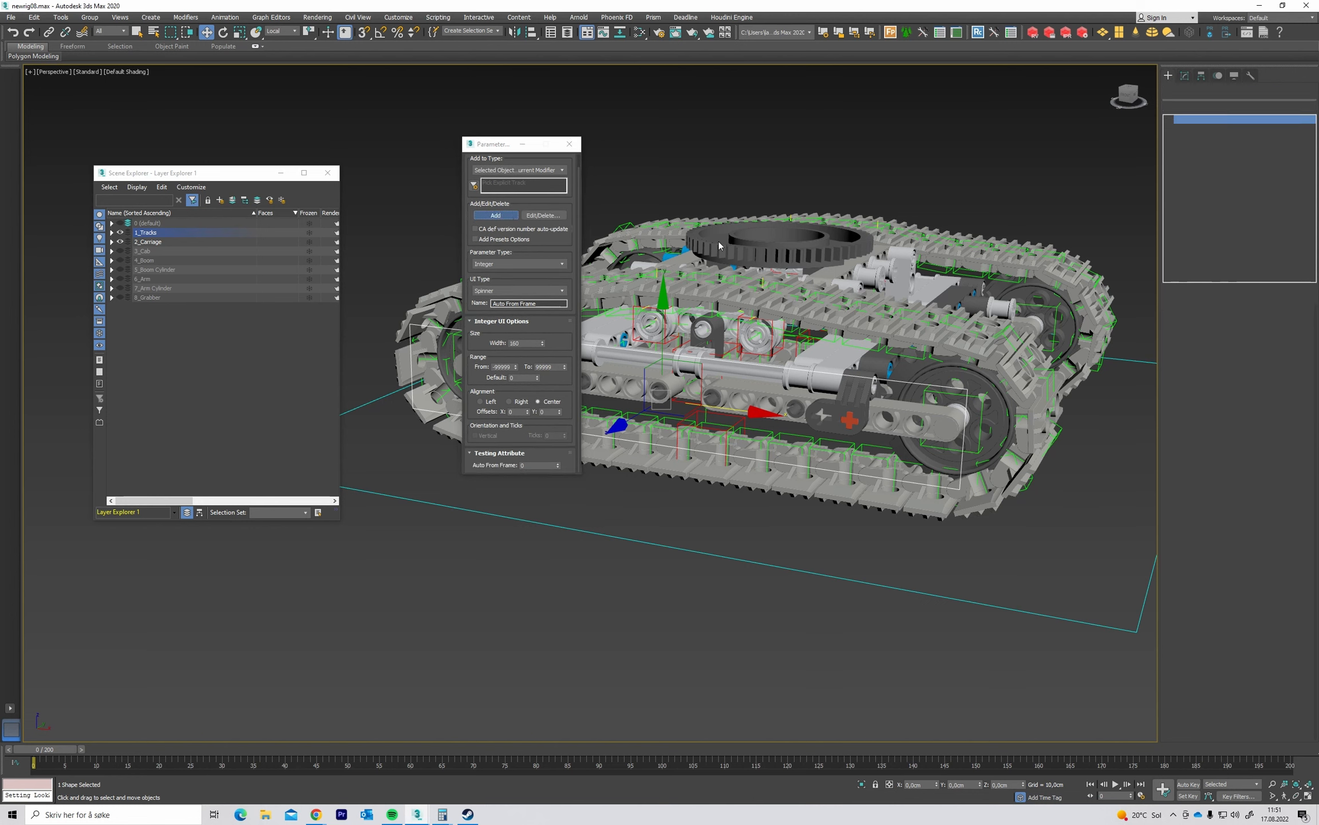
# Add a second integer attribute named Auto To Frame with a default of 100 and close the Parameter Editor.
pyautogui.doubleClick(494, 303)
pyautogui.write('Au')
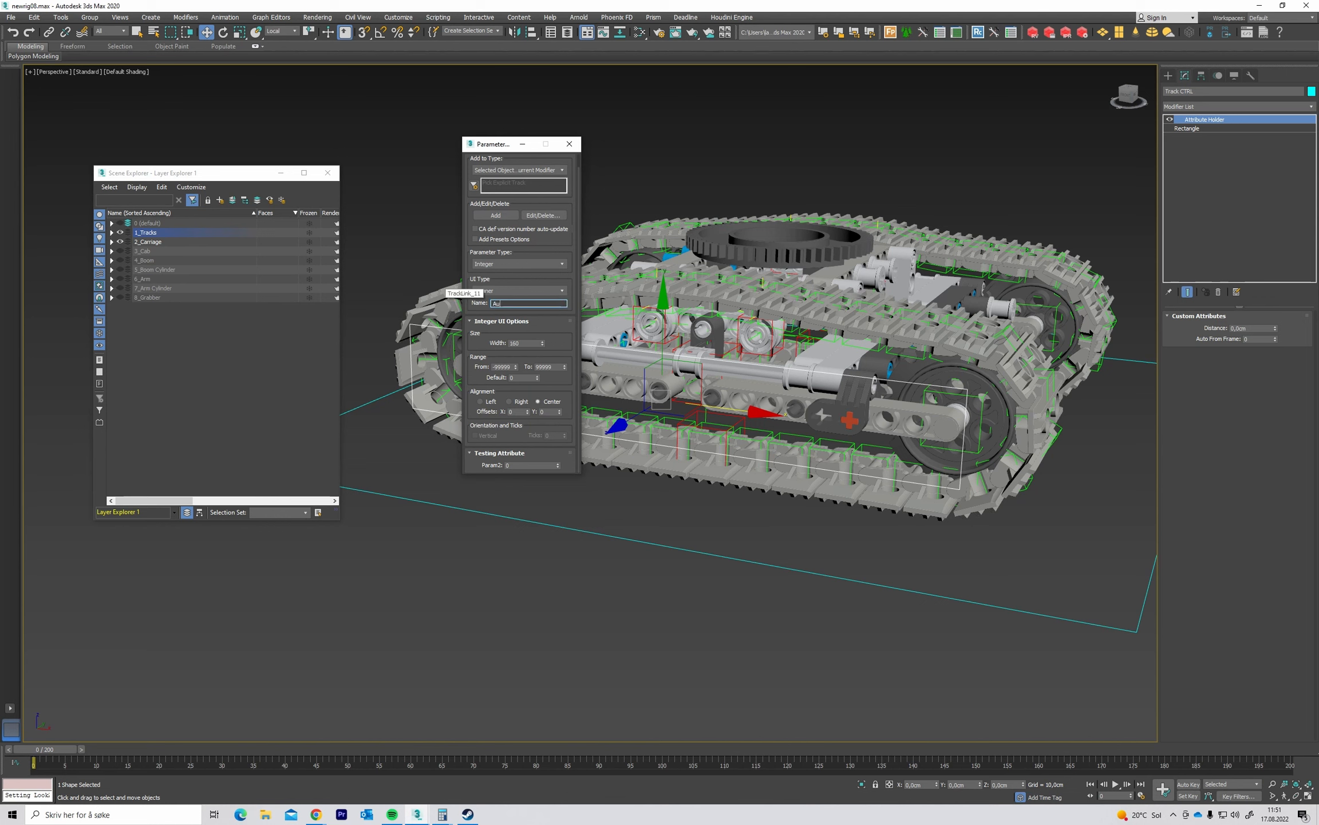
pyautogui.write('to To Frame')
pyautogui.click(512, 378)
pyautogui.press('Return')
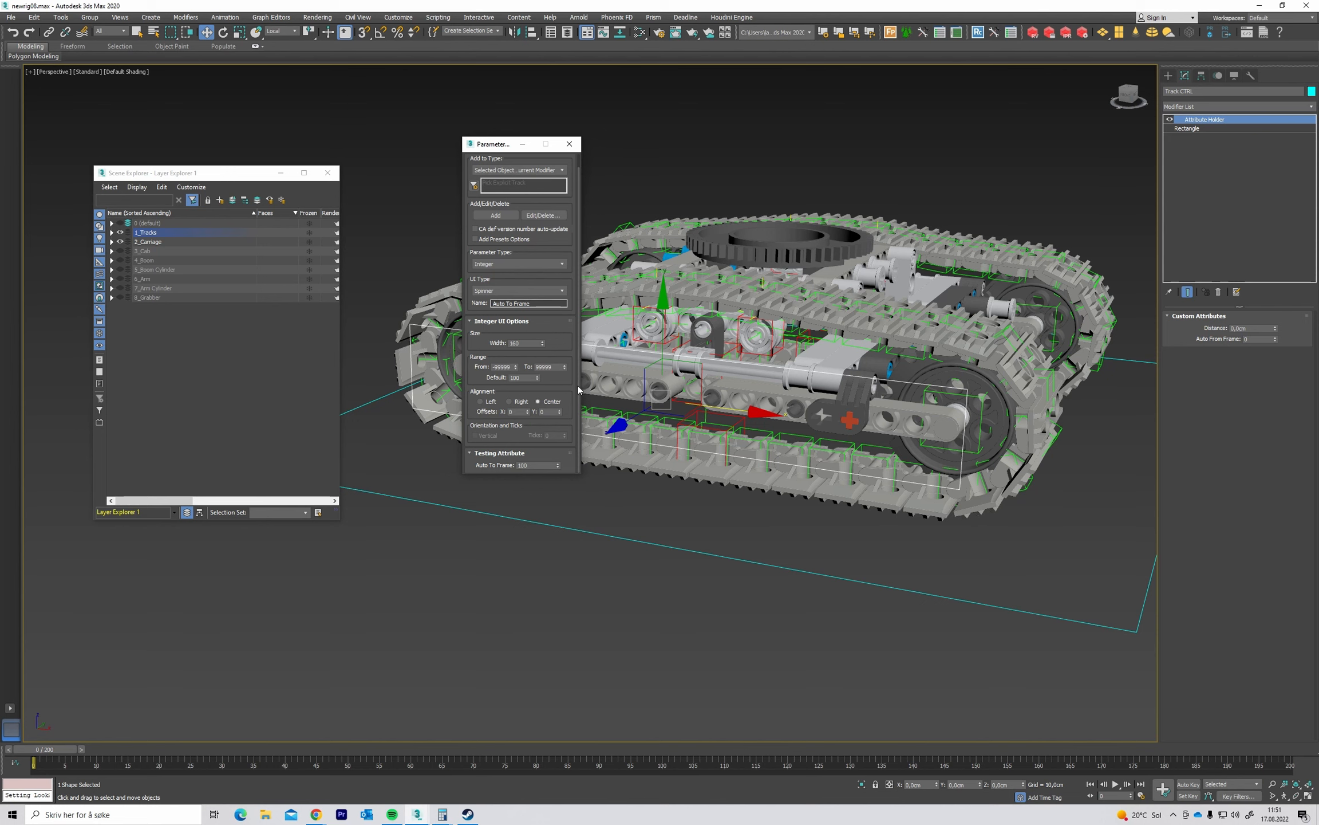
pyautogui.click(496, 215)
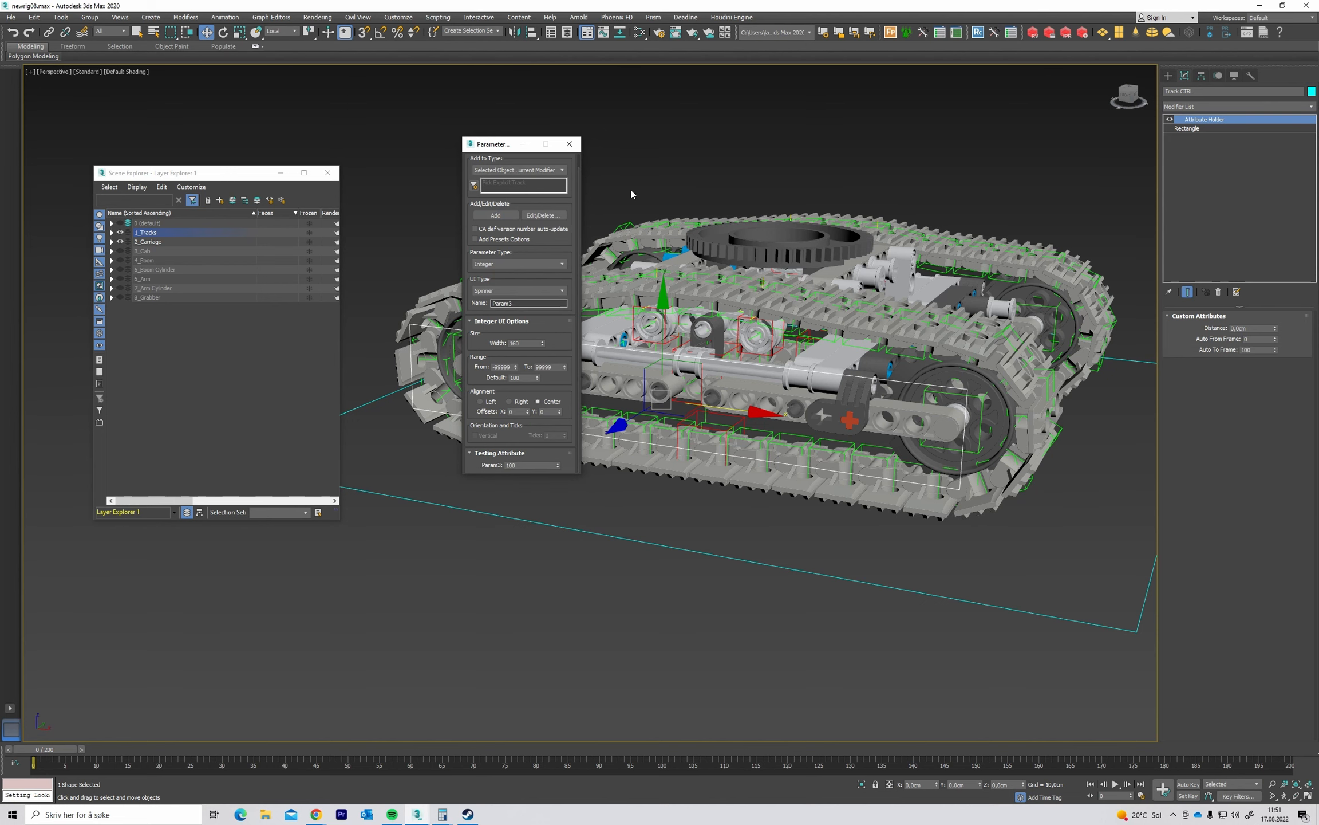
pyautogui.click(569, 144)
# Examine the From__Frame parameter under the Float Object Travel controller of the Point_TrackLinks_MasterCtrl helper.
pyautogui.moveTo(764, 215); pyautogui.dragTo(781, 240, button='middle')
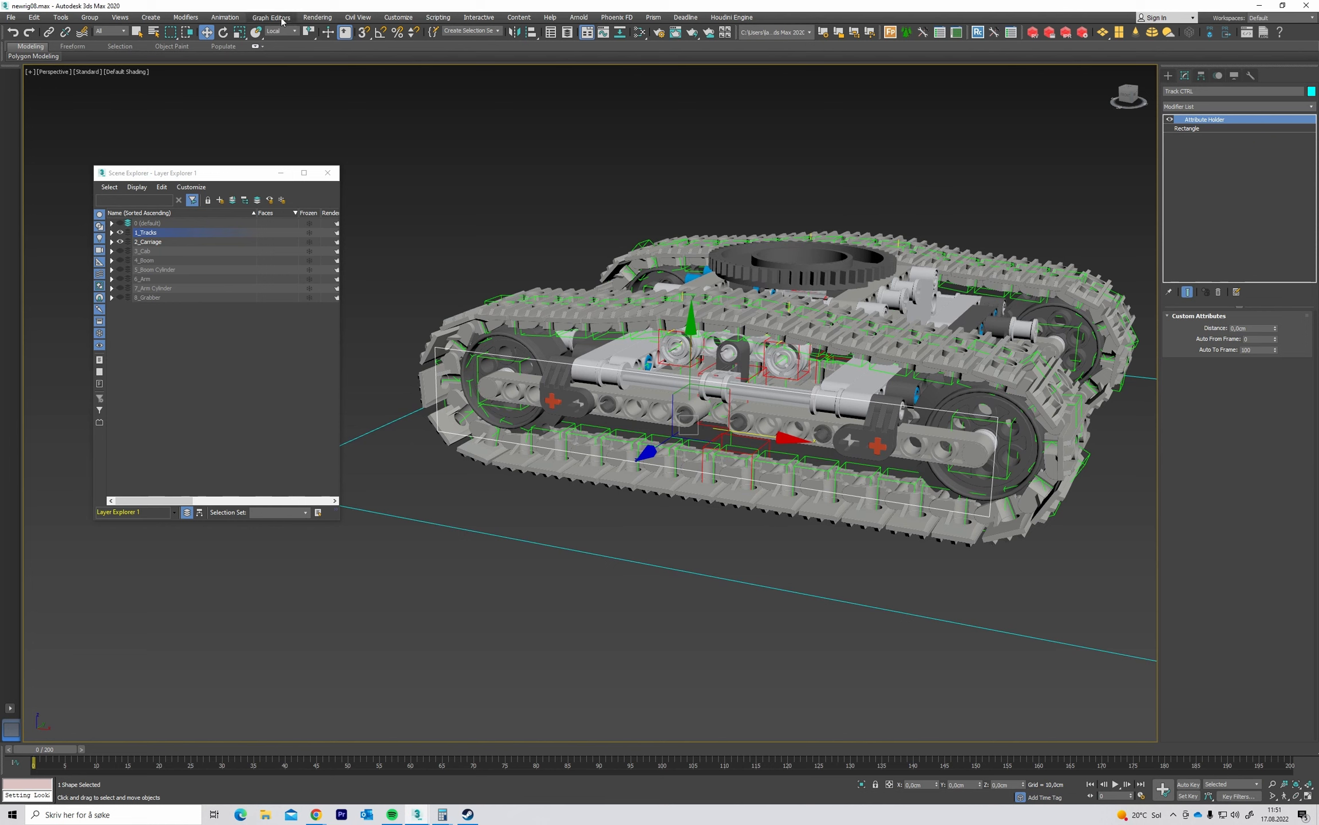
pyautogui.click(766, 442)
pyautogui.click(1218, 76)
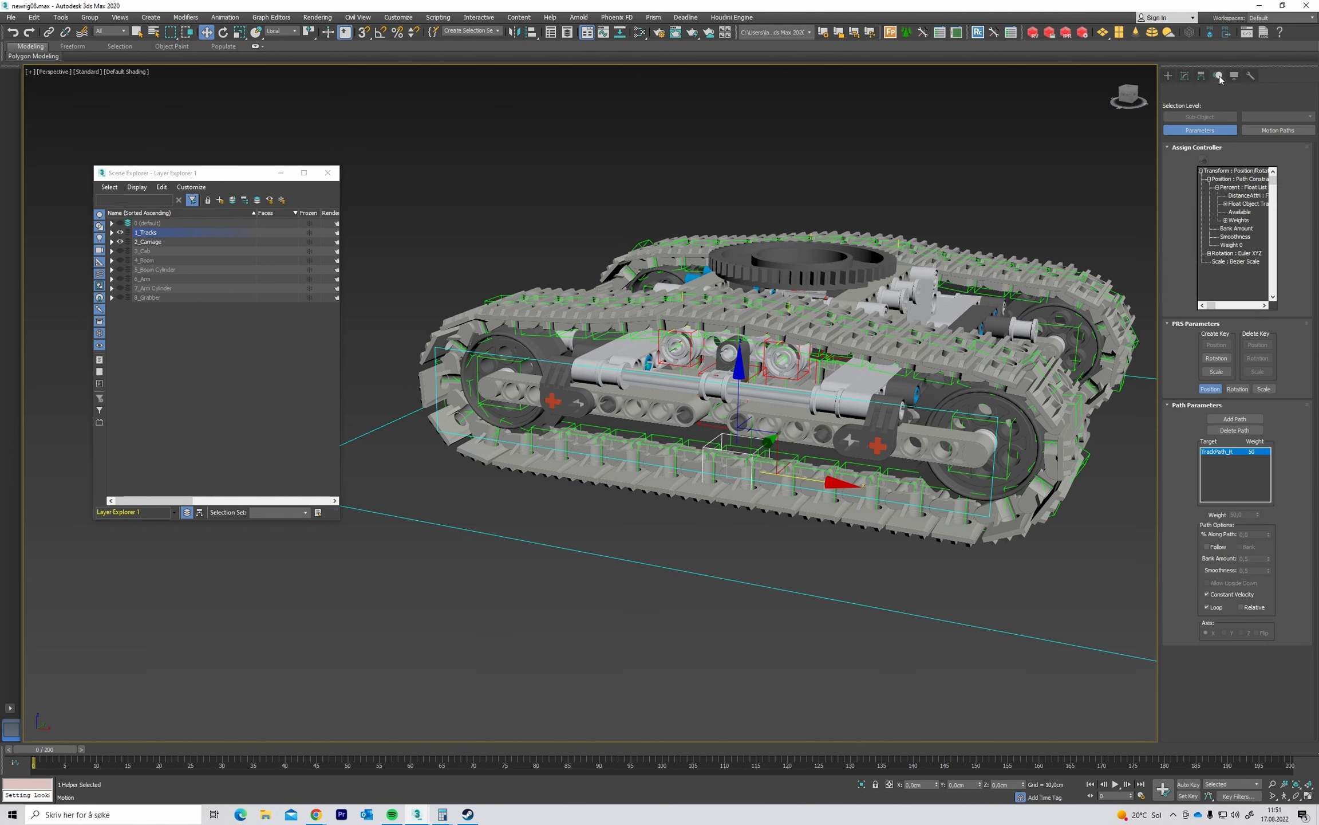
pyautogui.click(1225, 204)
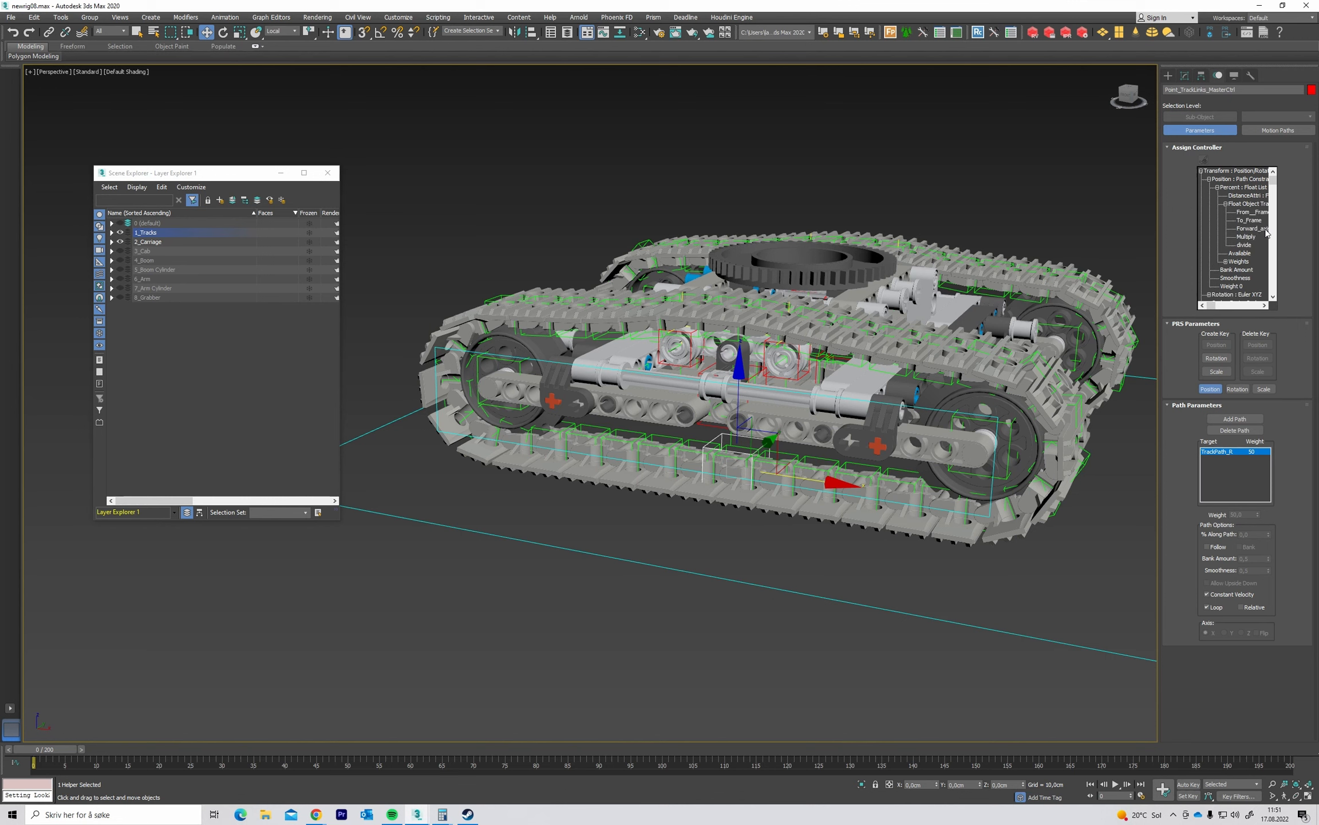
pyautogui.click(1254, 213)
pyautogui.rightClick(1251, 214)
pyautogui.click(1308, 207)
pyautogui.moveTo(1209, 307)
pyautogui.mouseDown()
pyautogui.moveTo(1220, 306)
pyautogui.moveTo(1202, 306)
pyautogui.mouseUp()
# Open the Curve Editor for the Track CTRL, resize its window and expand the Attribute Holder's custom attributes.
pyautogui.click(644, 372)
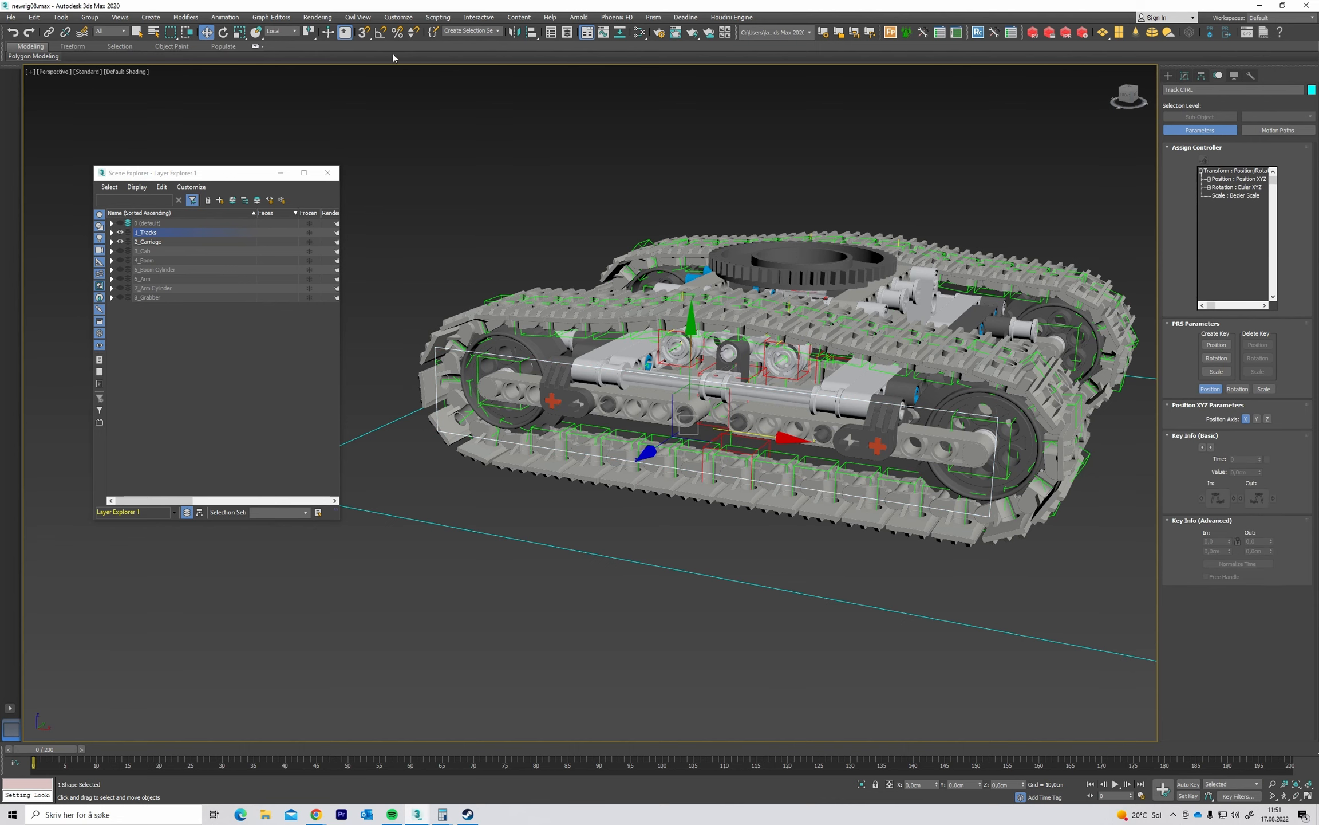
pyautogui.click(271, 17)
pyautogui.click(283, 36)
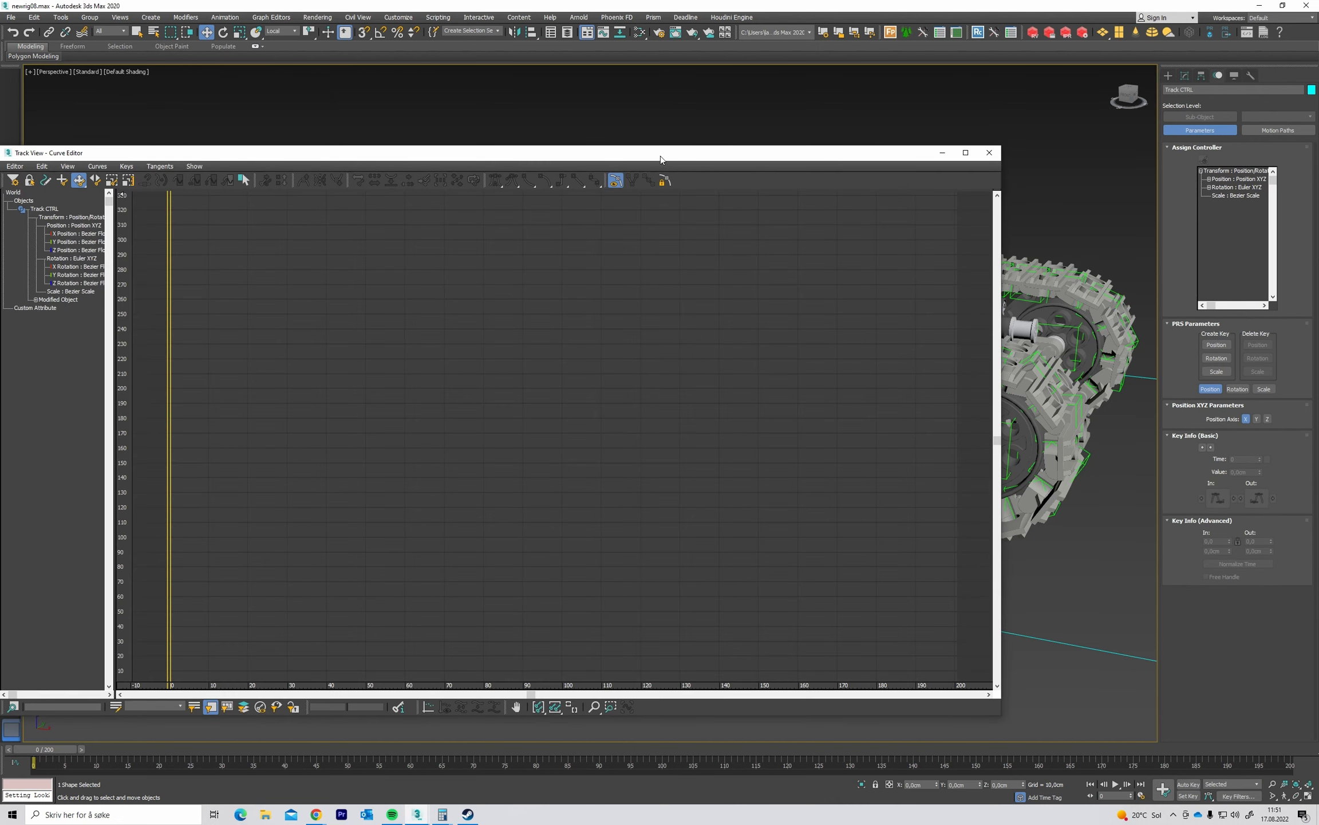
pyautogui.moveTo(661, 156); pyautogui.dragTo(835, 97)
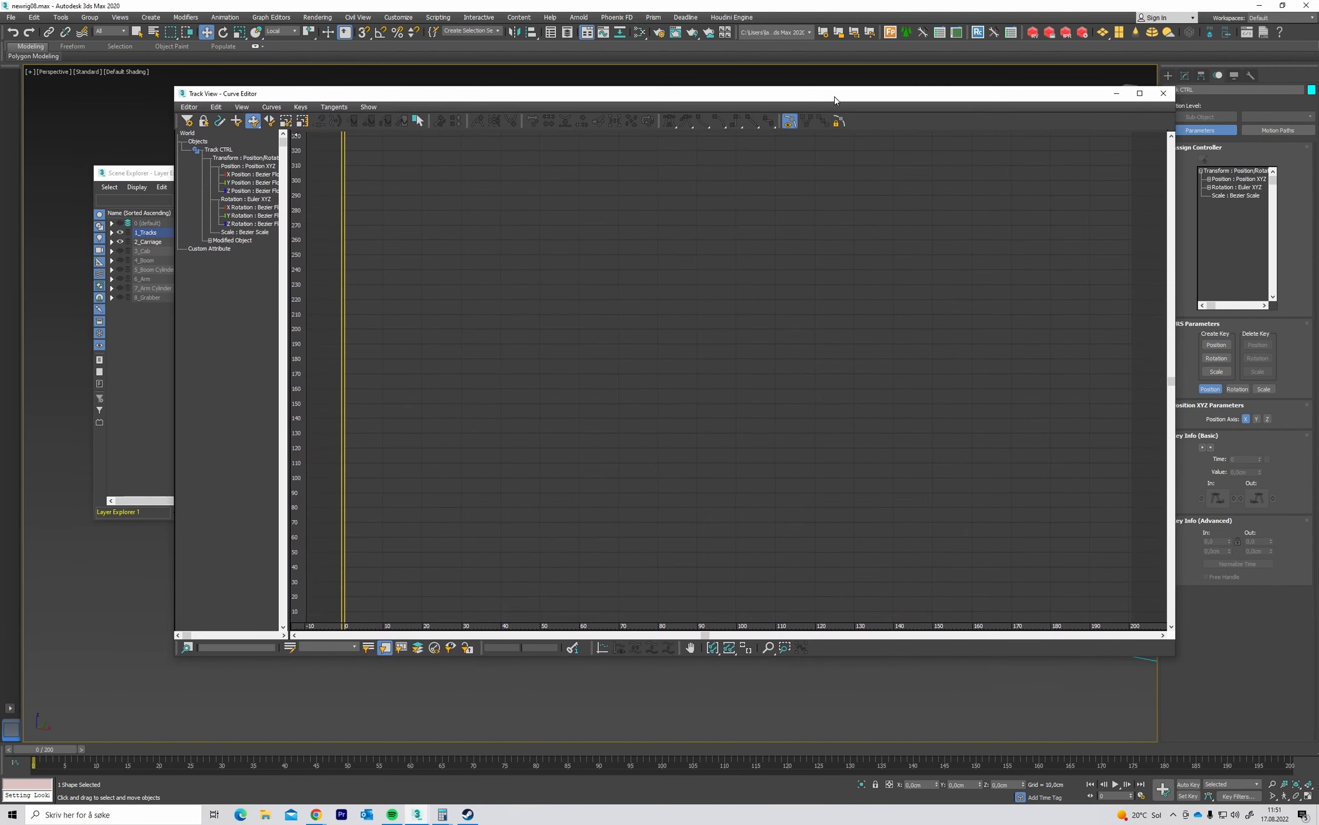
pyautogui.moveTo(1174, 657); pyautogui.dragTo(768, 427)
pyautogui.click(209, 240)
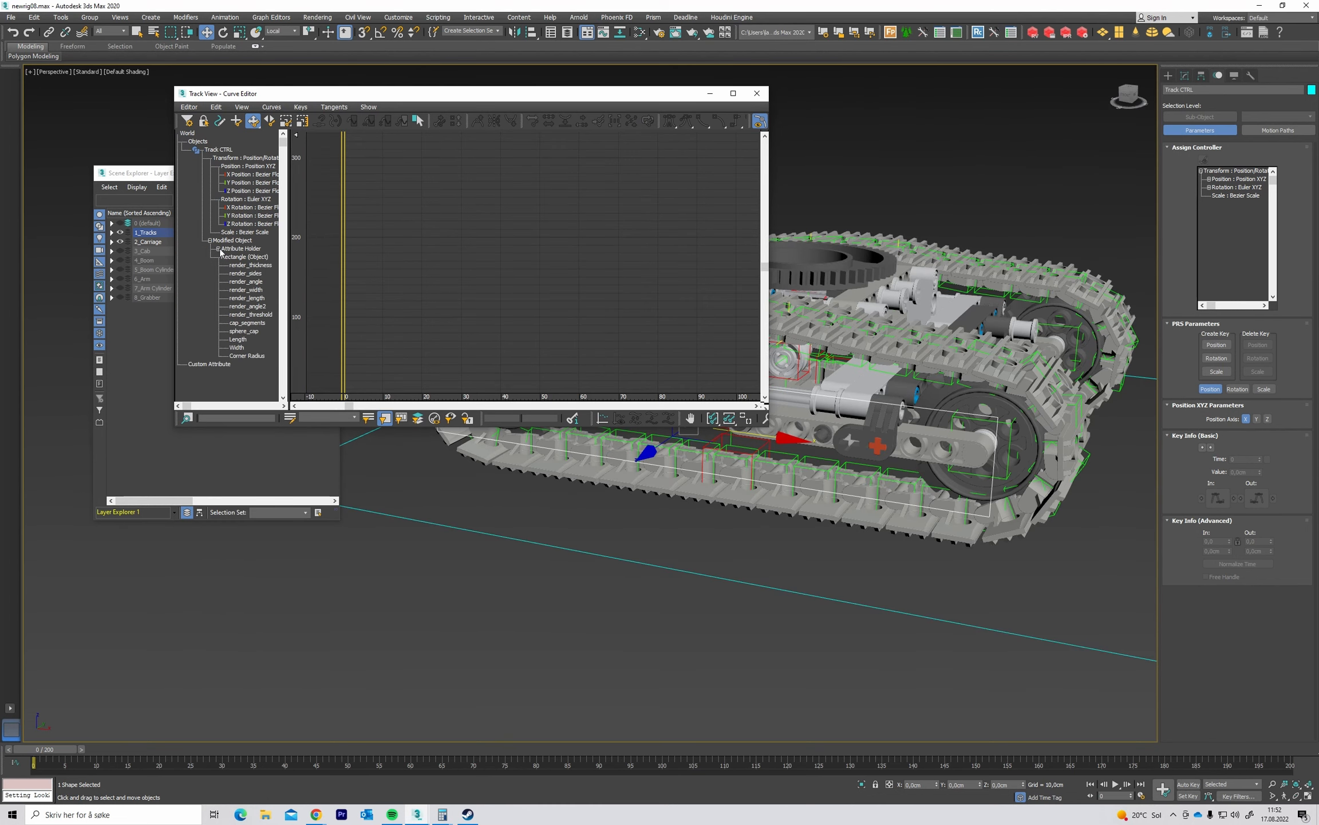
pyautogui.click(219, 248)
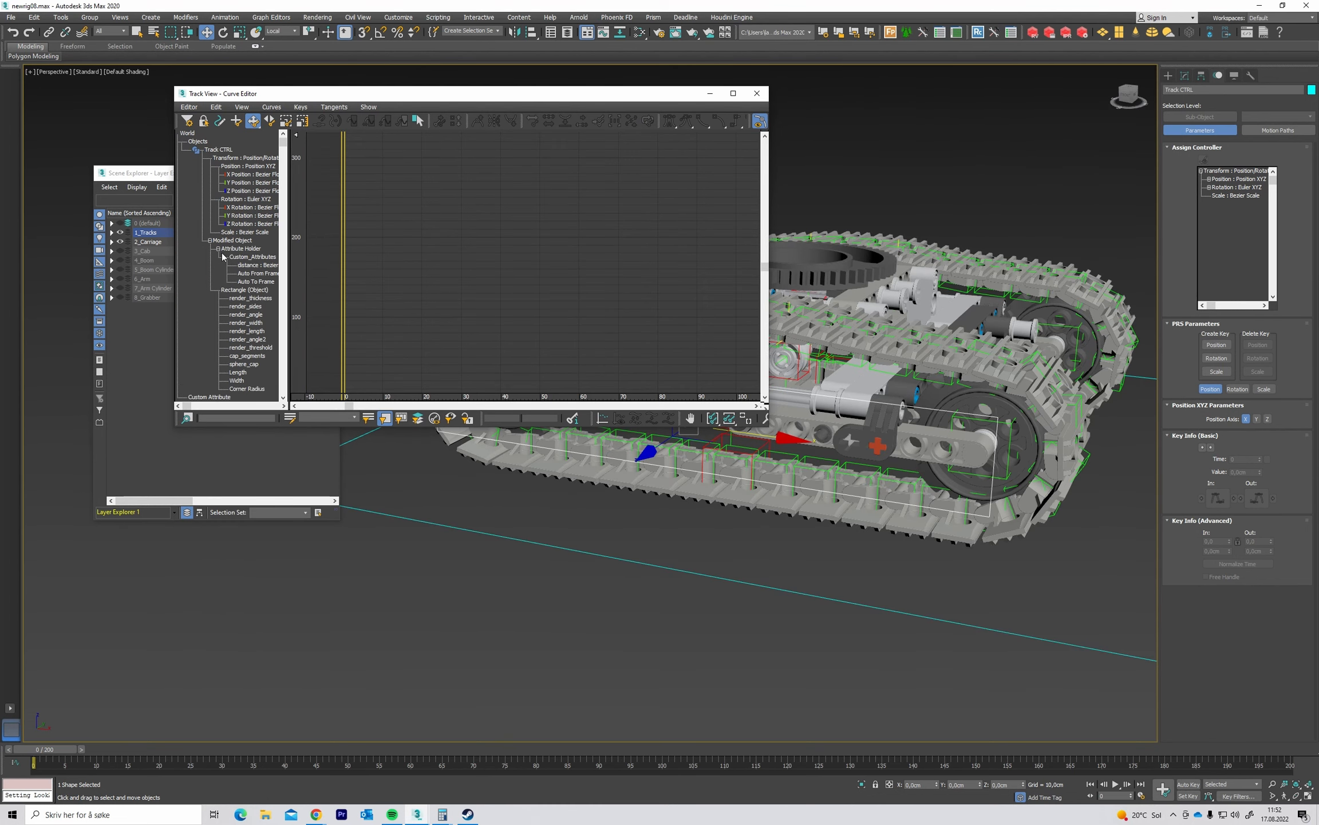
# Select the Auto From Frame track in the Curve Editor and widen the controller list.
pyautogui.click(260, 275)
pyautogui.rightClick(258, 271)
pyautogui.click(281, 312)
pyautogui.moveTo(289, 243); pyautogui.dragTo(396, 252)
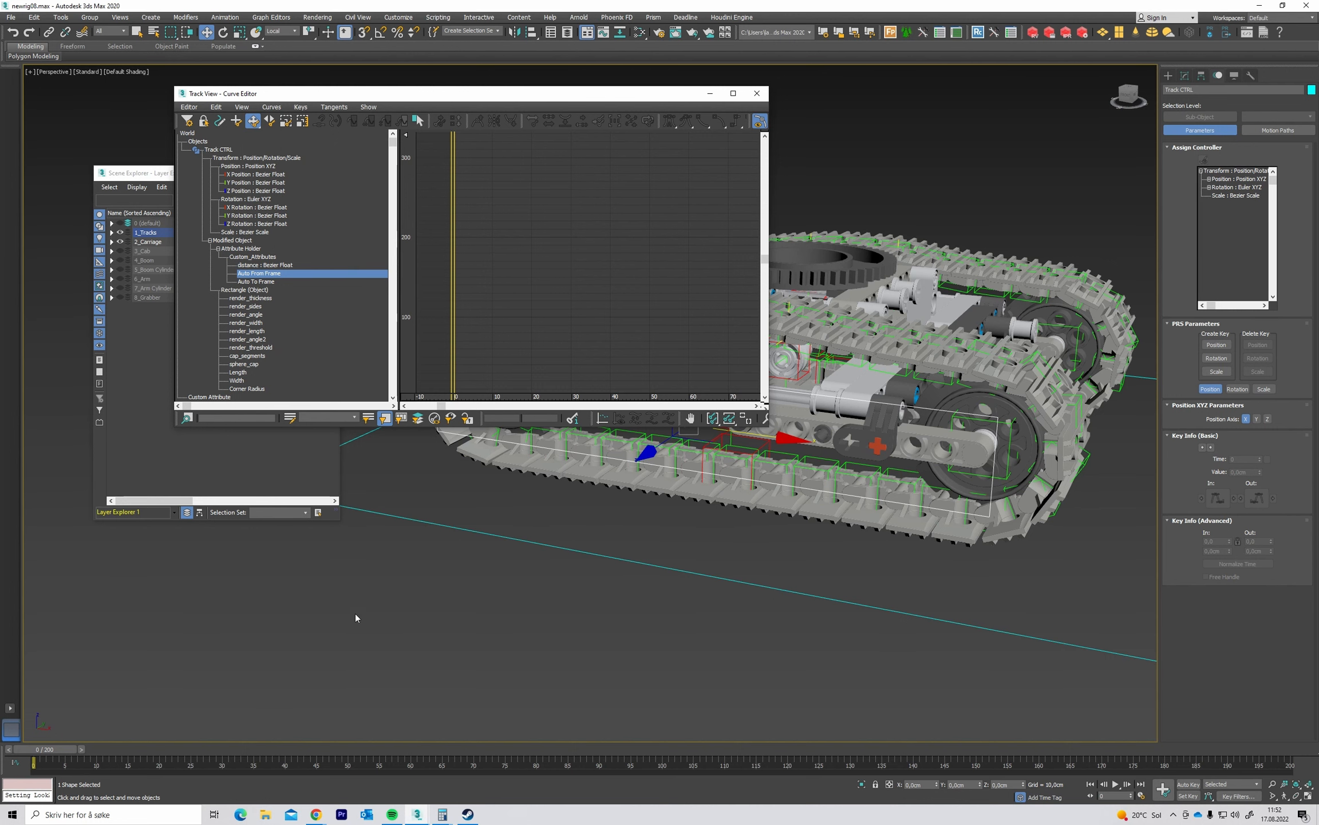
# Turn on Auto Key and, at frame 42, set Auto From Frame to 16 and Auto To Frame to 87 to give both attributes controllers.
pyautogui.press('n')
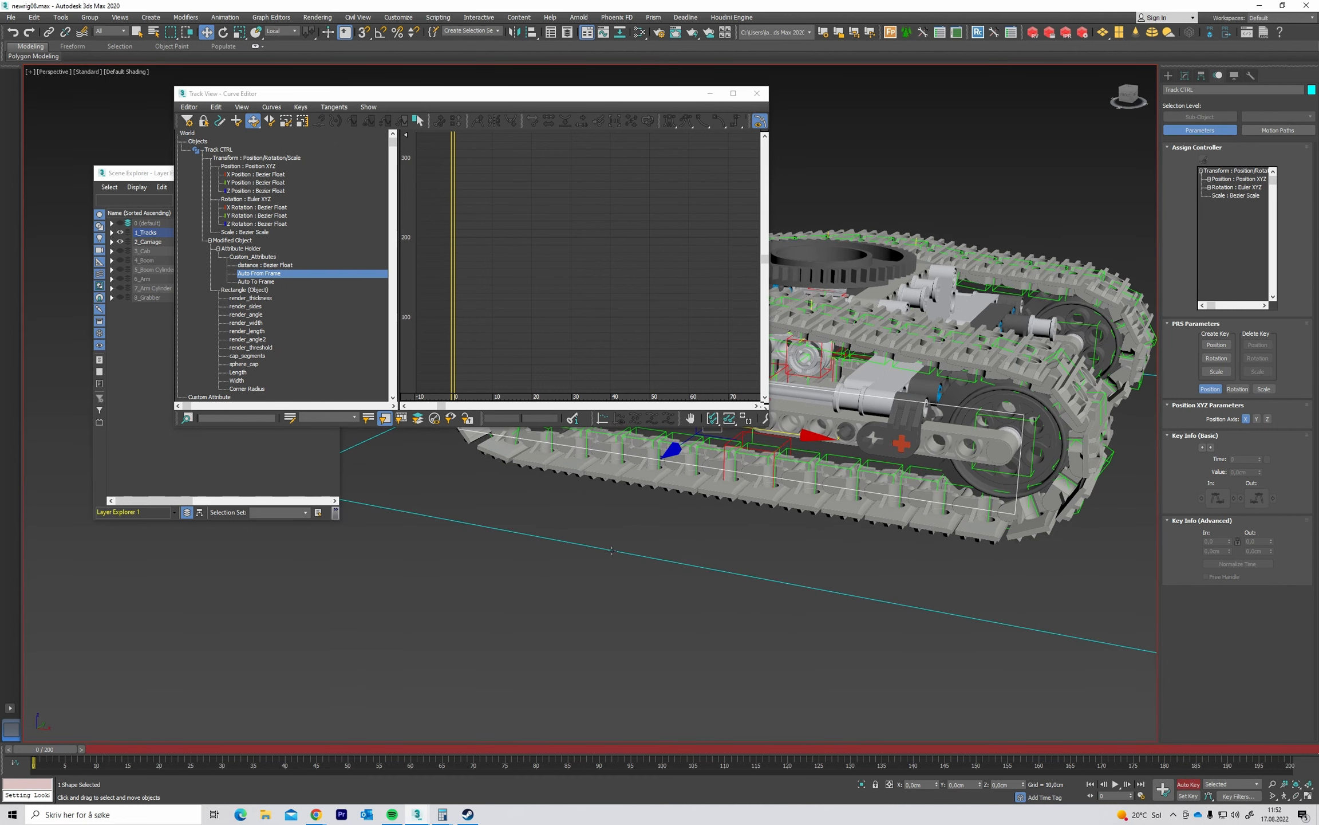
pyautogui.click(1185, 75)
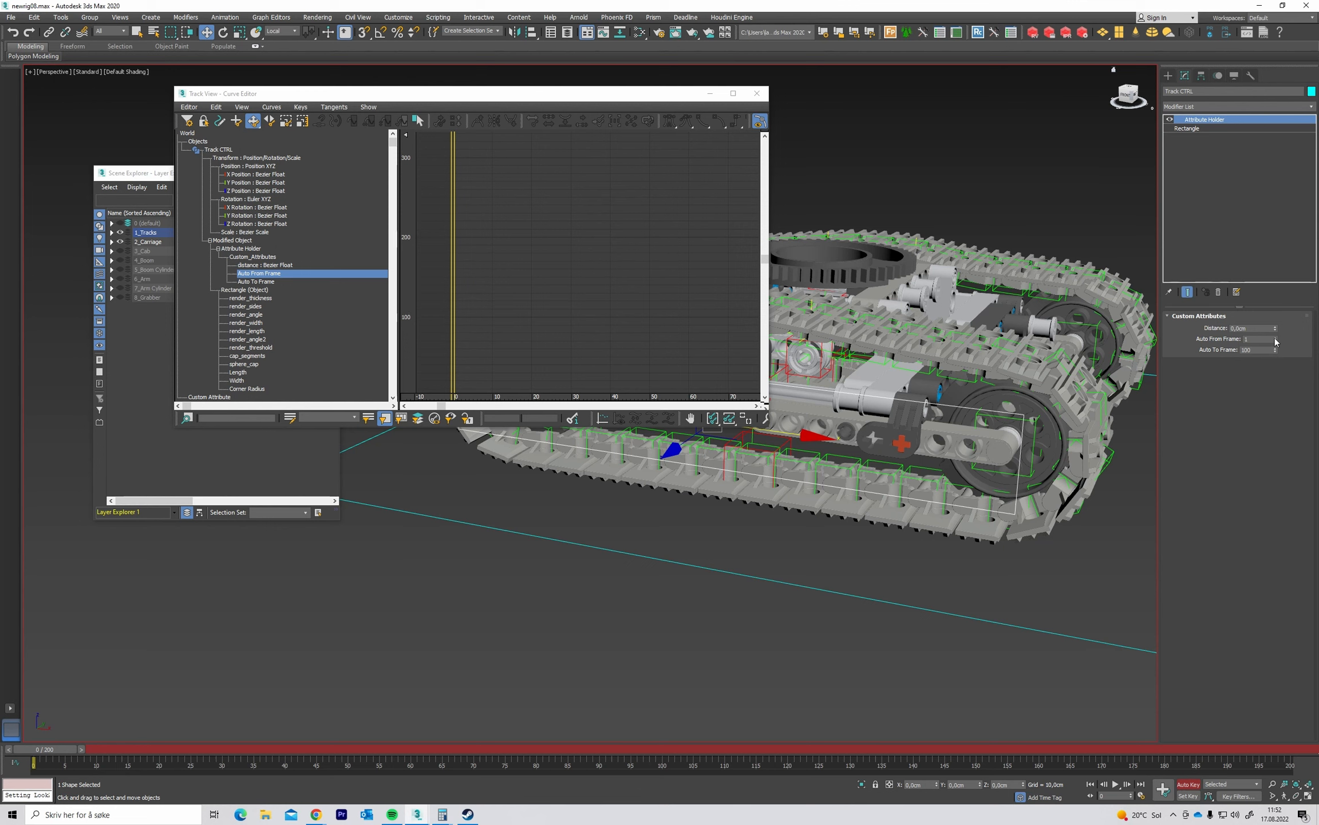
pyautogui.moveTo(49, 748); pyautogui.dragTo(299, 748)
pyautogui.moveTo(1274, 342); pyautogui.dragTo(1274, 352)
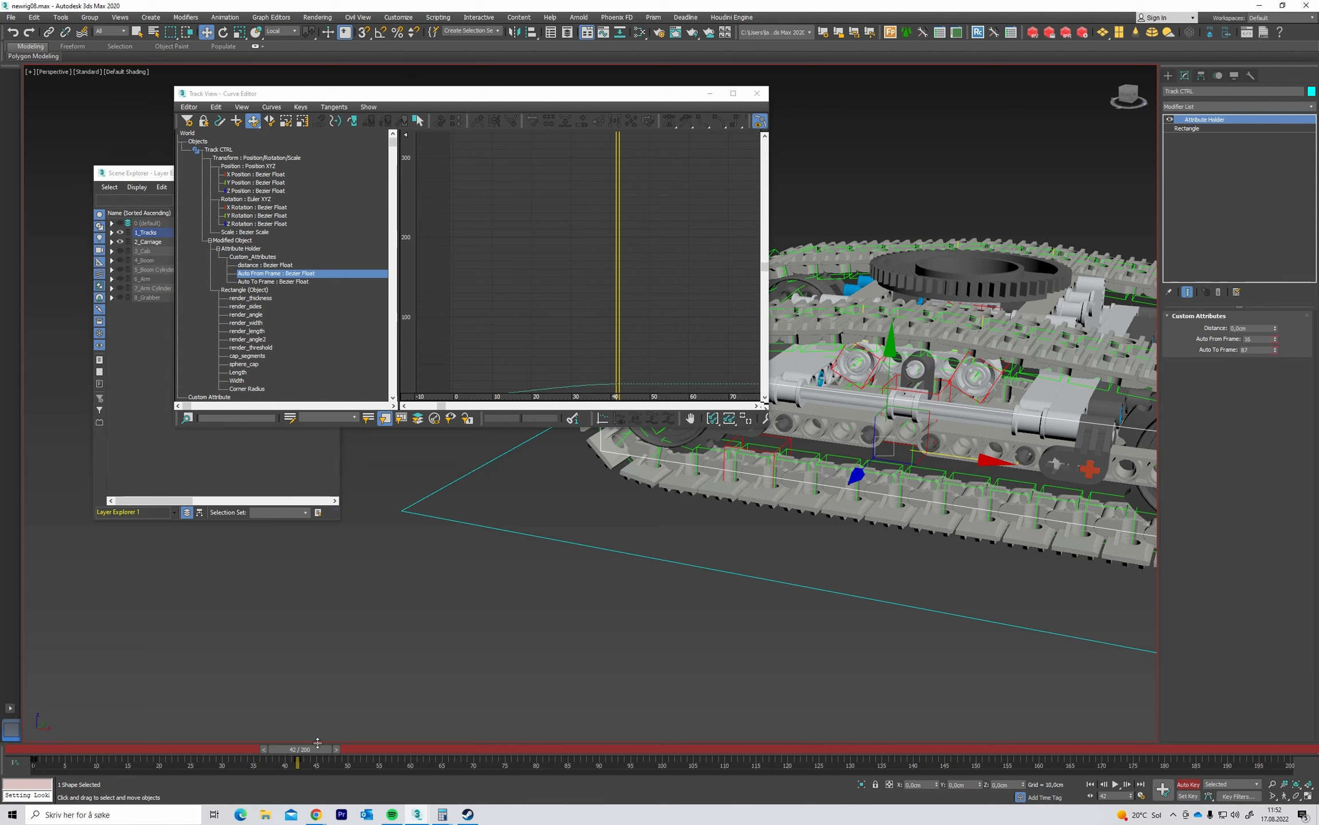
# Return to frame 0 and delete the Track CTRL's attribute keys from the timeline.
pyautogui.moveTo(311, 751); pyautogui.dragTo(7, 757)
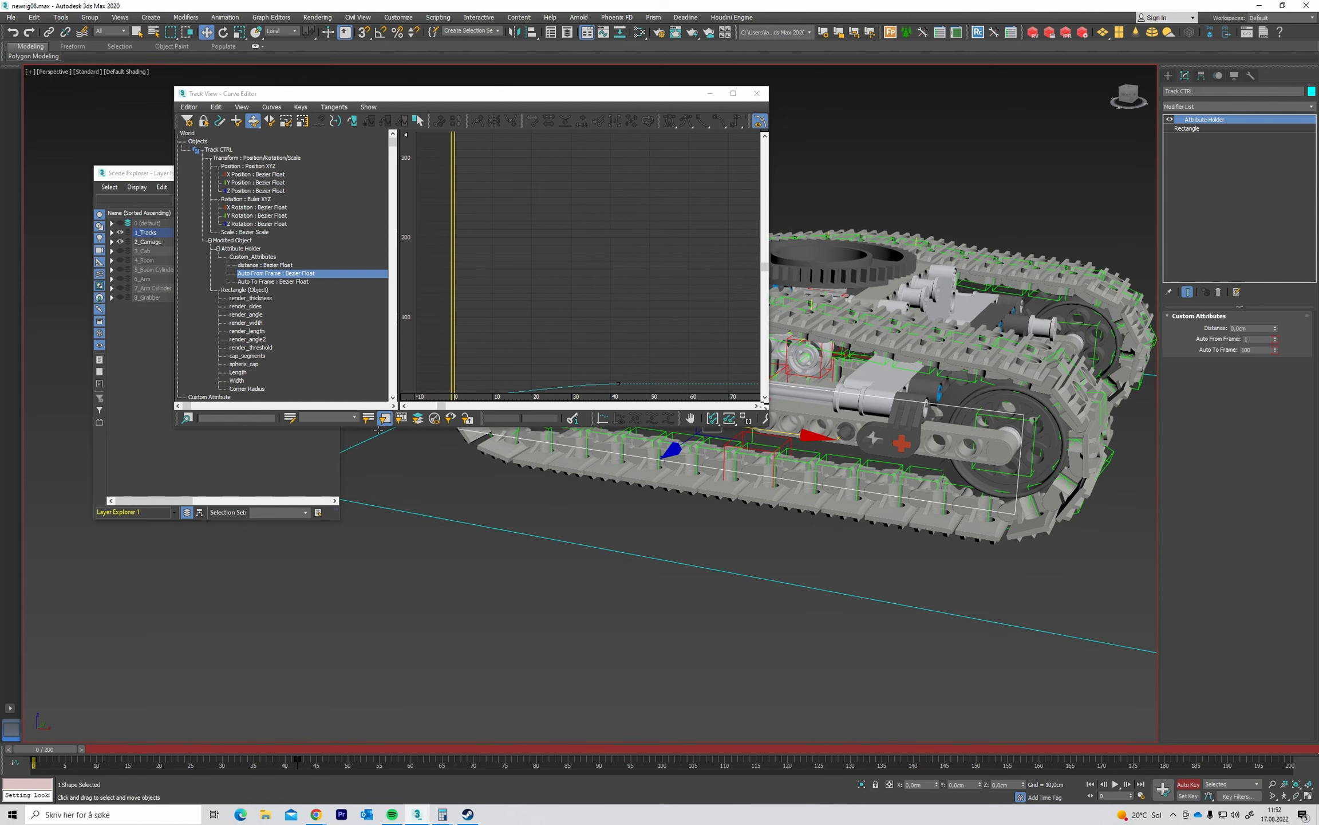
pyautogui.rightClick(309, 275)
pyautogui.click(282, 323)
pyautogui.moveTo(324, 775); pyautogui.dragTo(272, 761)
pyautogui.press('Delete')
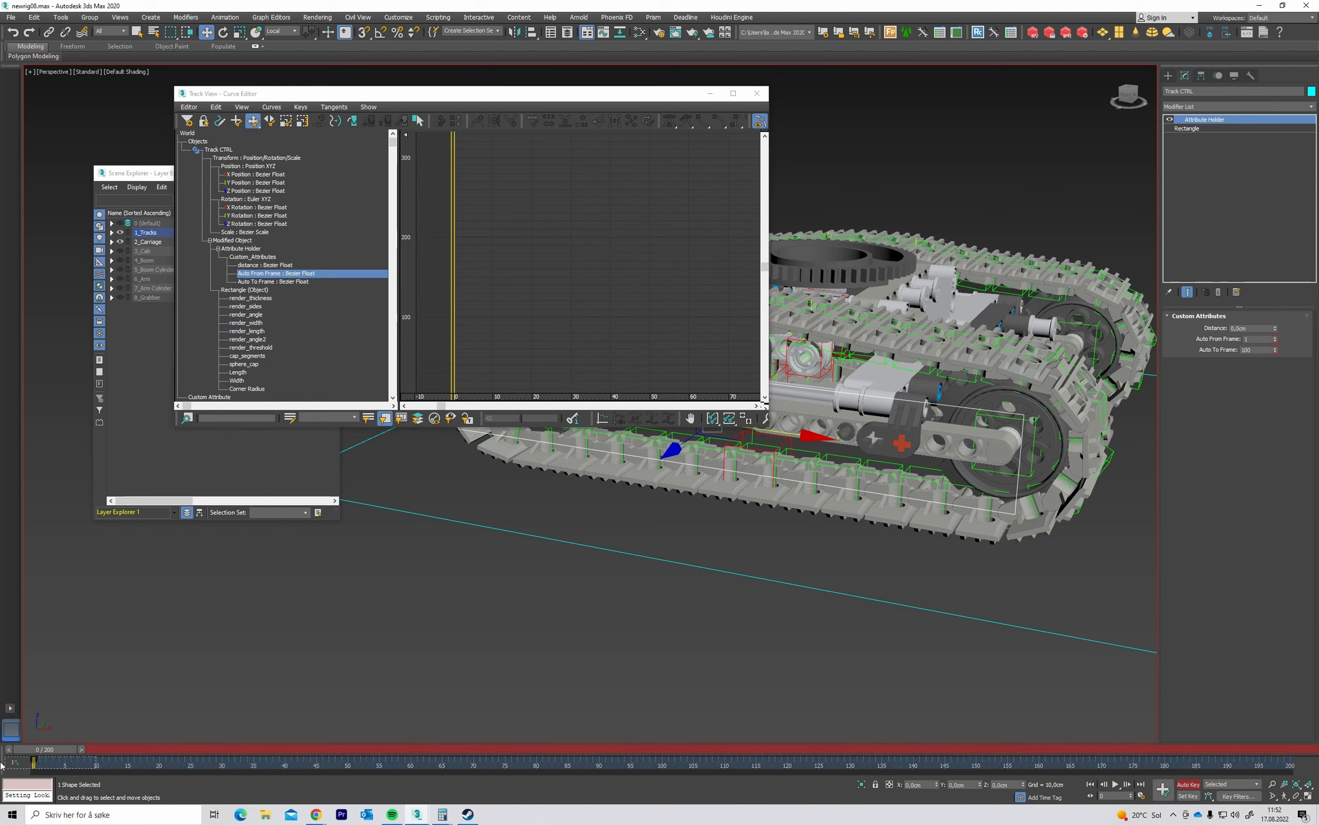
# Copy the Bezier Float controller of the Auto From Frame track.
pyautogui.click(286, 266)
pyautogui.click(288, 273)
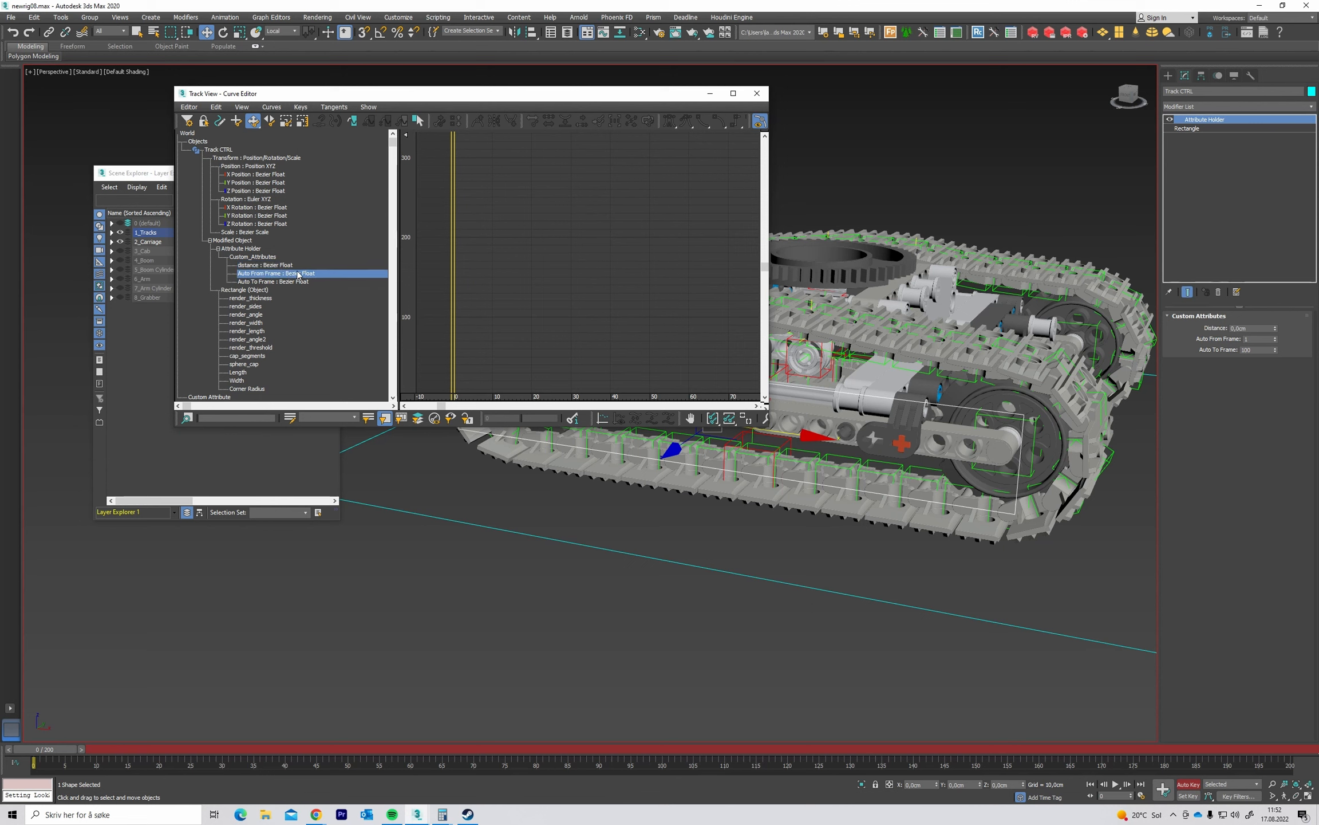
pyautogui.rightClick(298, 276)
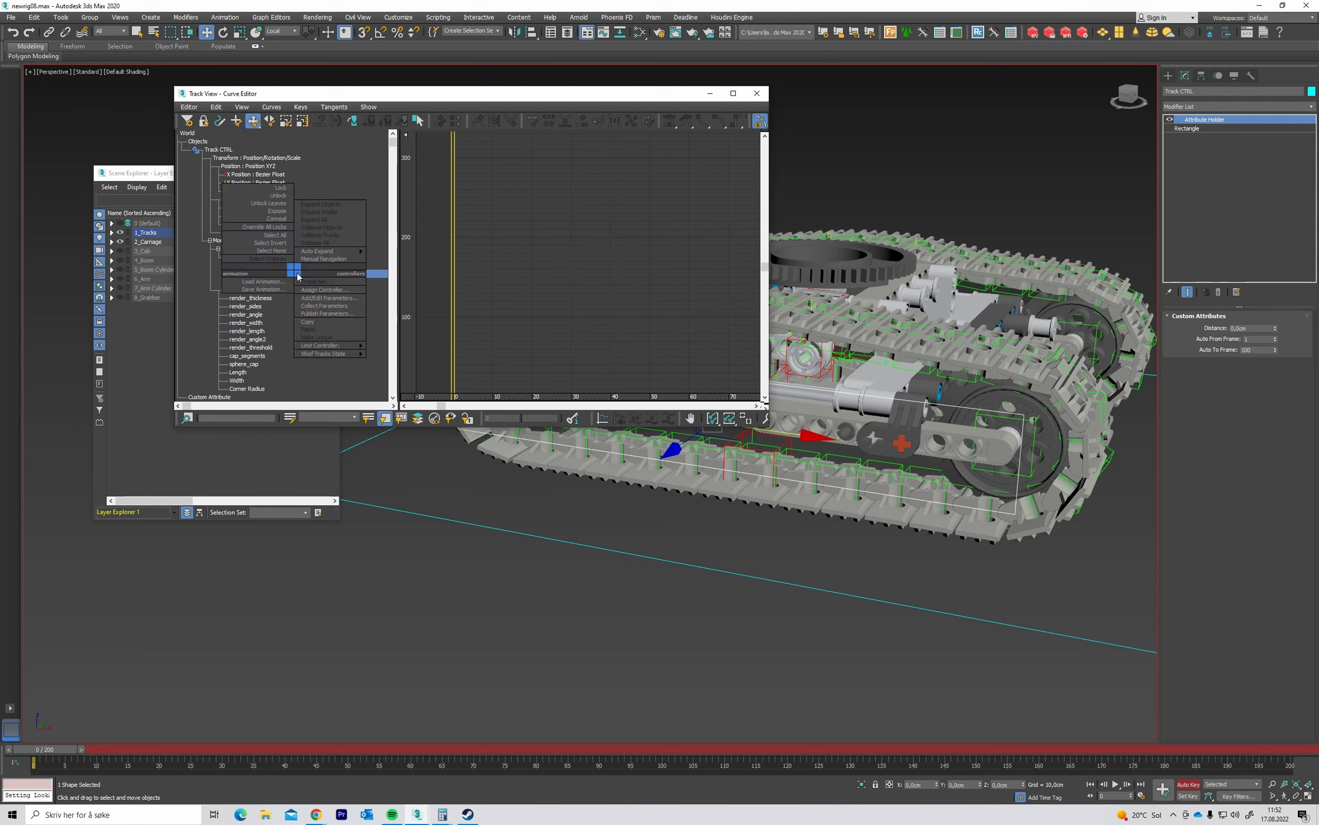
pyautogui.click(328, 323)
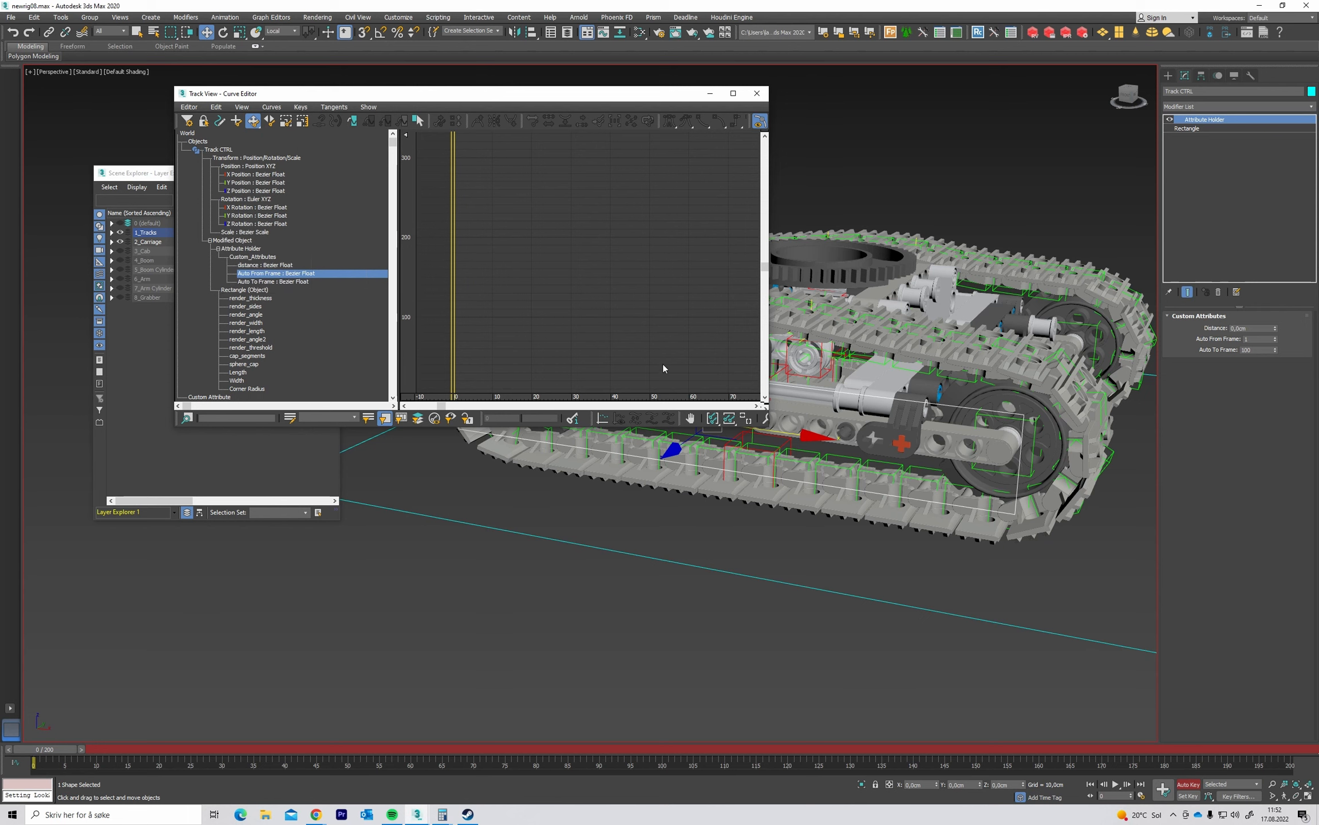
# Paste the copied controller as an instance onto From__Frame in the Float Object Travel controller of Point_TrackLinks_MasterCtrl.
pyautogui.keyDown('alt'); pyautogui.moveTo(808, 415); pyautogui.dragTo(838, 479, button='middle'); pyautogui.keyUp('alt')
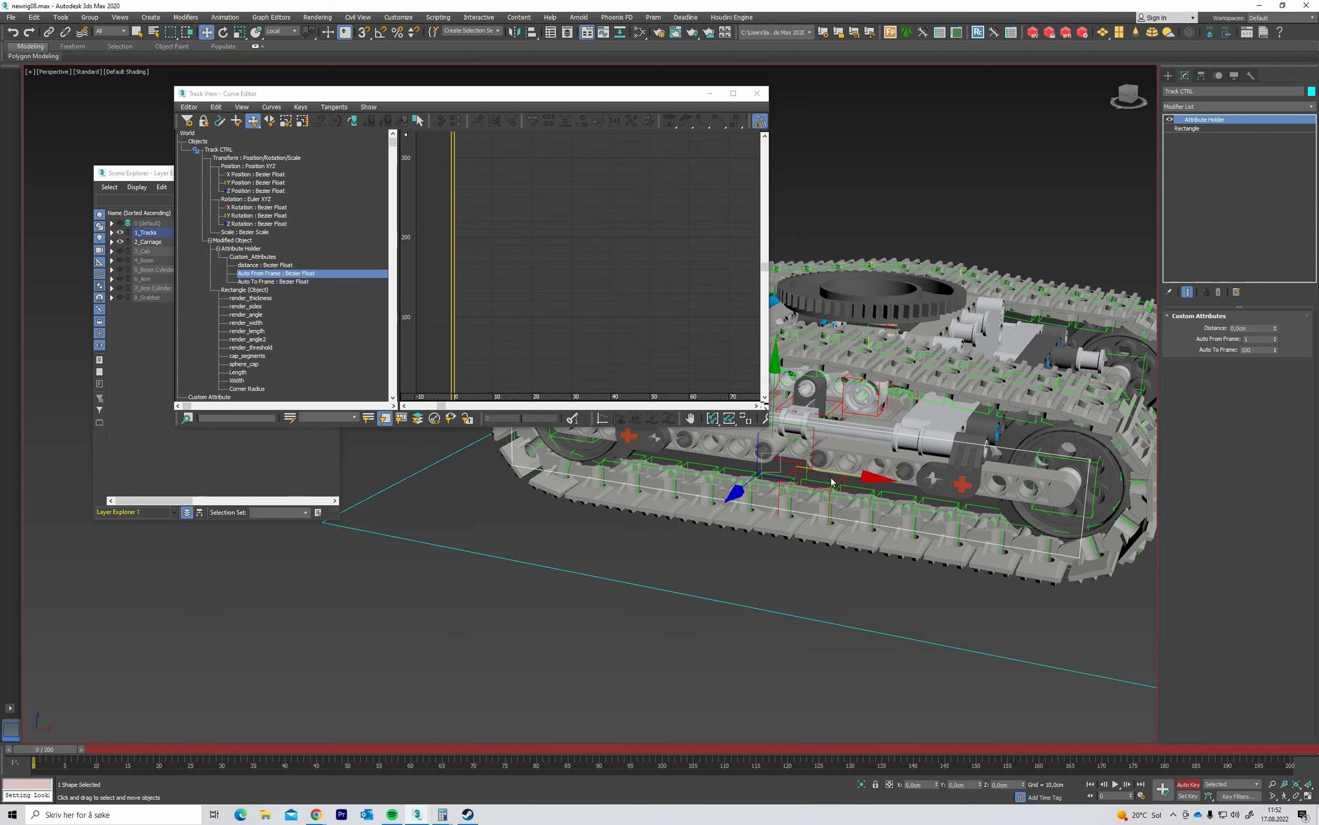
pyautogui.click(838, 480)
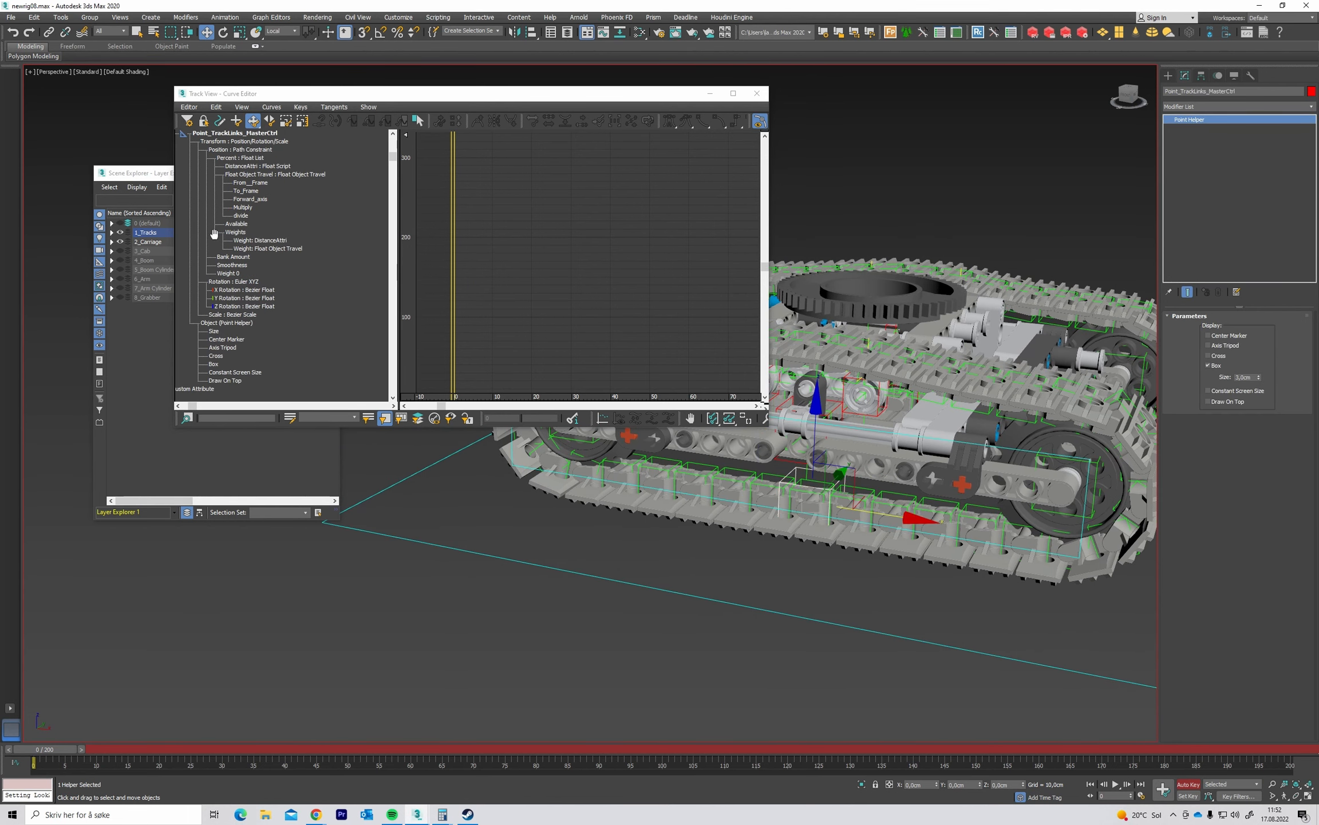
pyautogui.click(247, 184)
pyautogui.rightClick(246, 185)
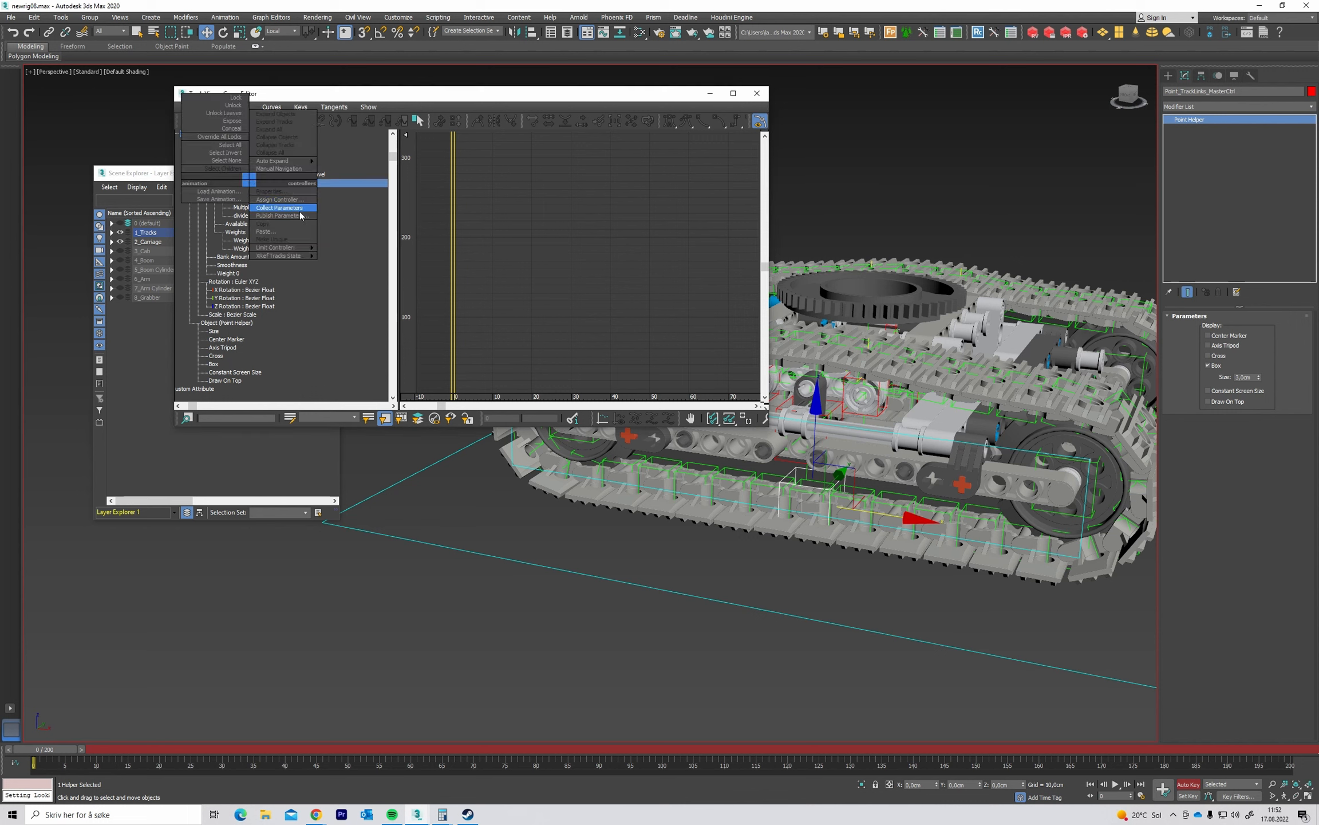
pyautogui.click(284, 240)
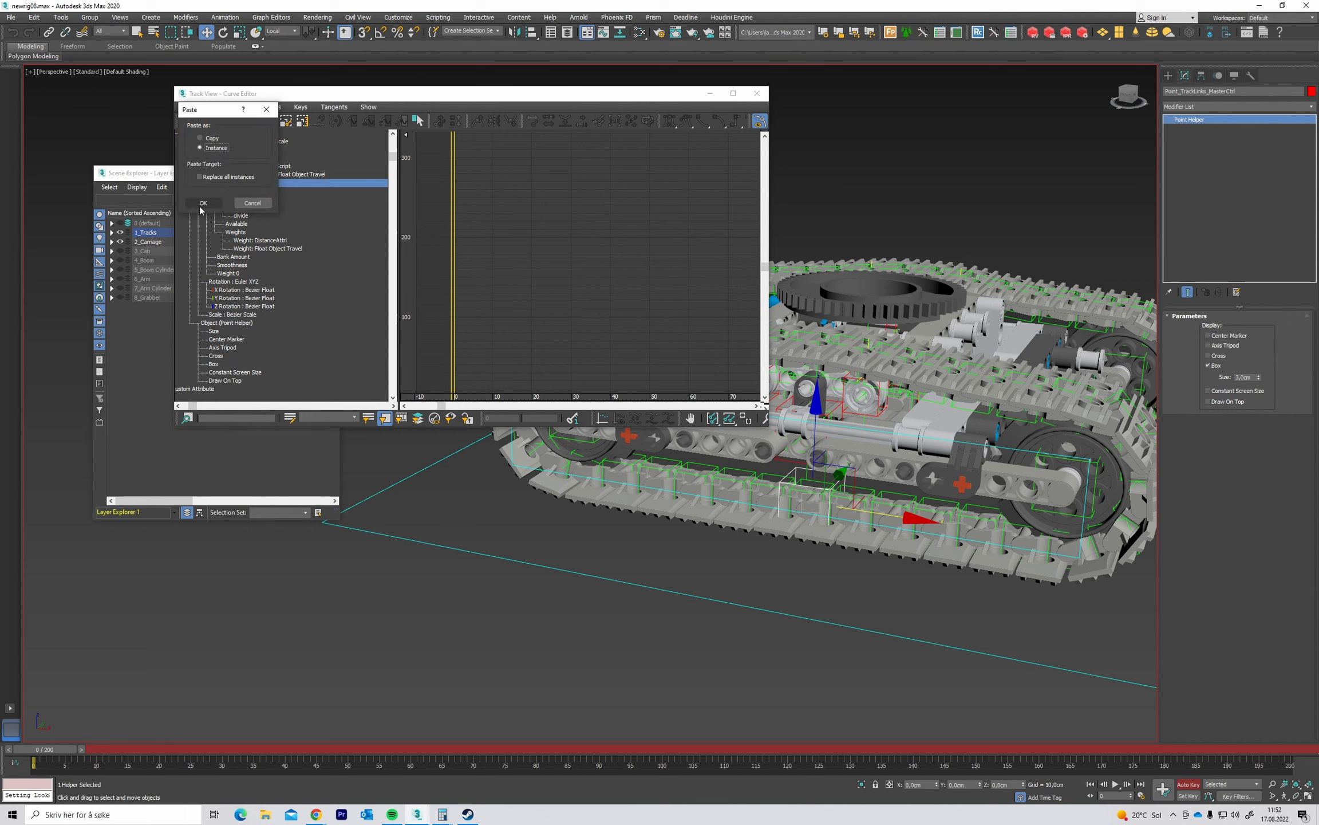
pyautogui.click(204, 202)
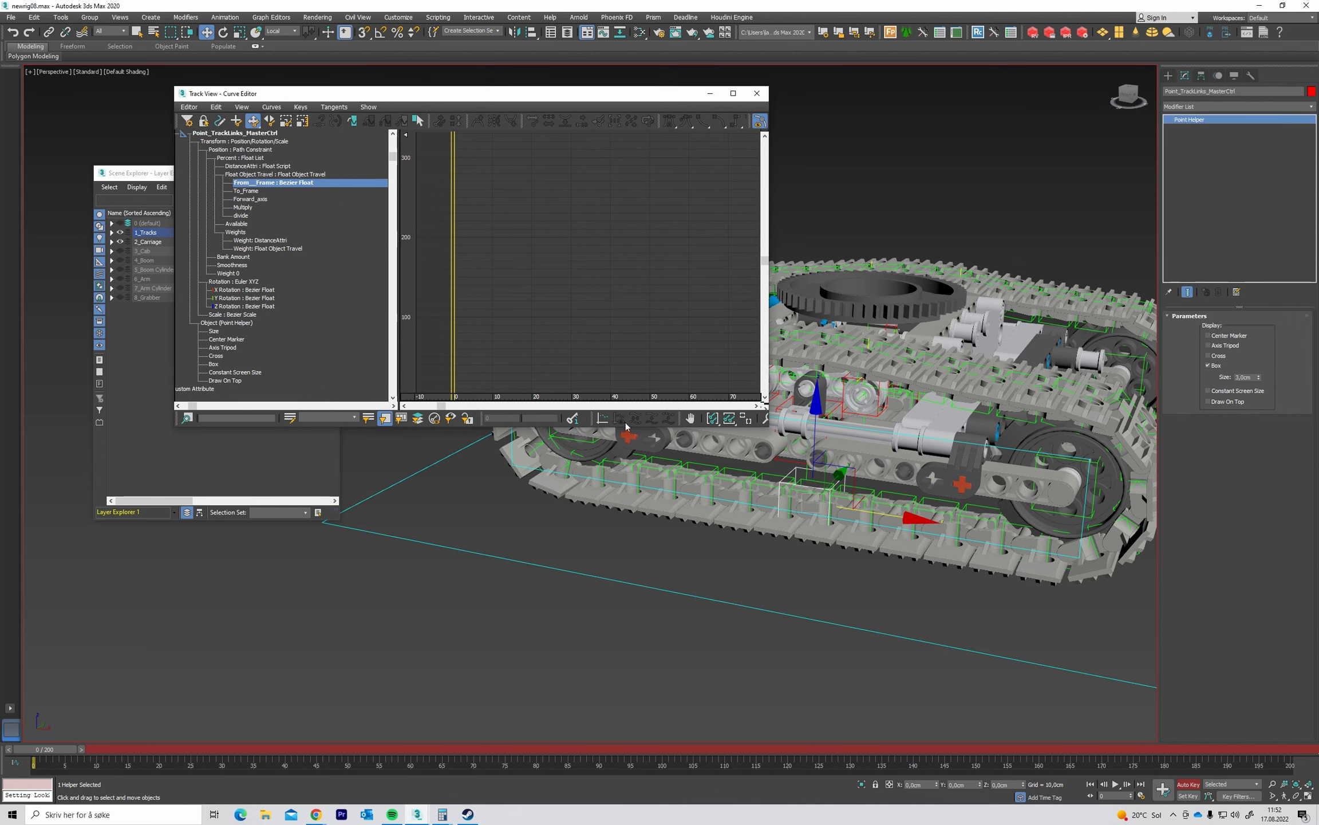
# Select Track CTRL and copy the Bezier Float controller of its Auto To Frame attribute.
pyautogui.click(642, 584)
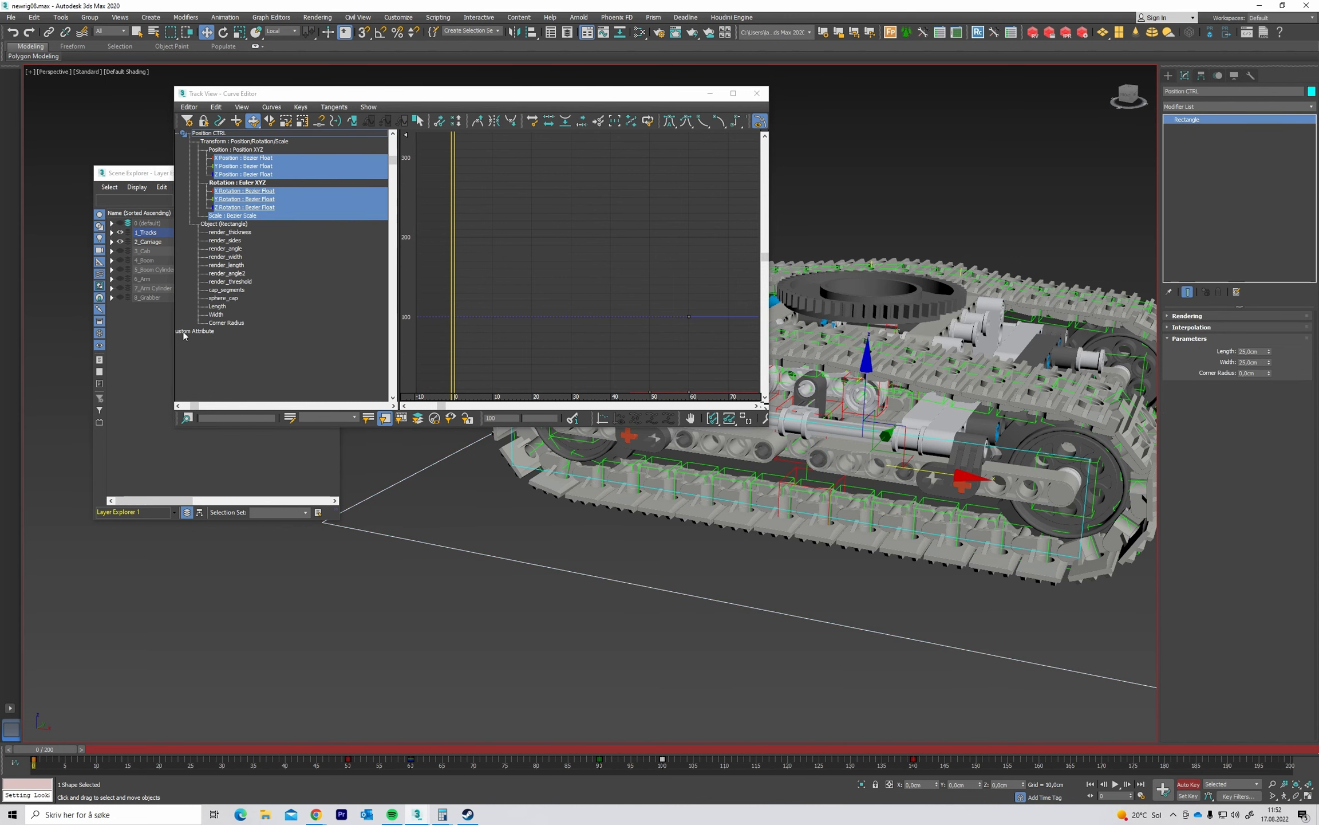
pyautogui.click(511, 457)
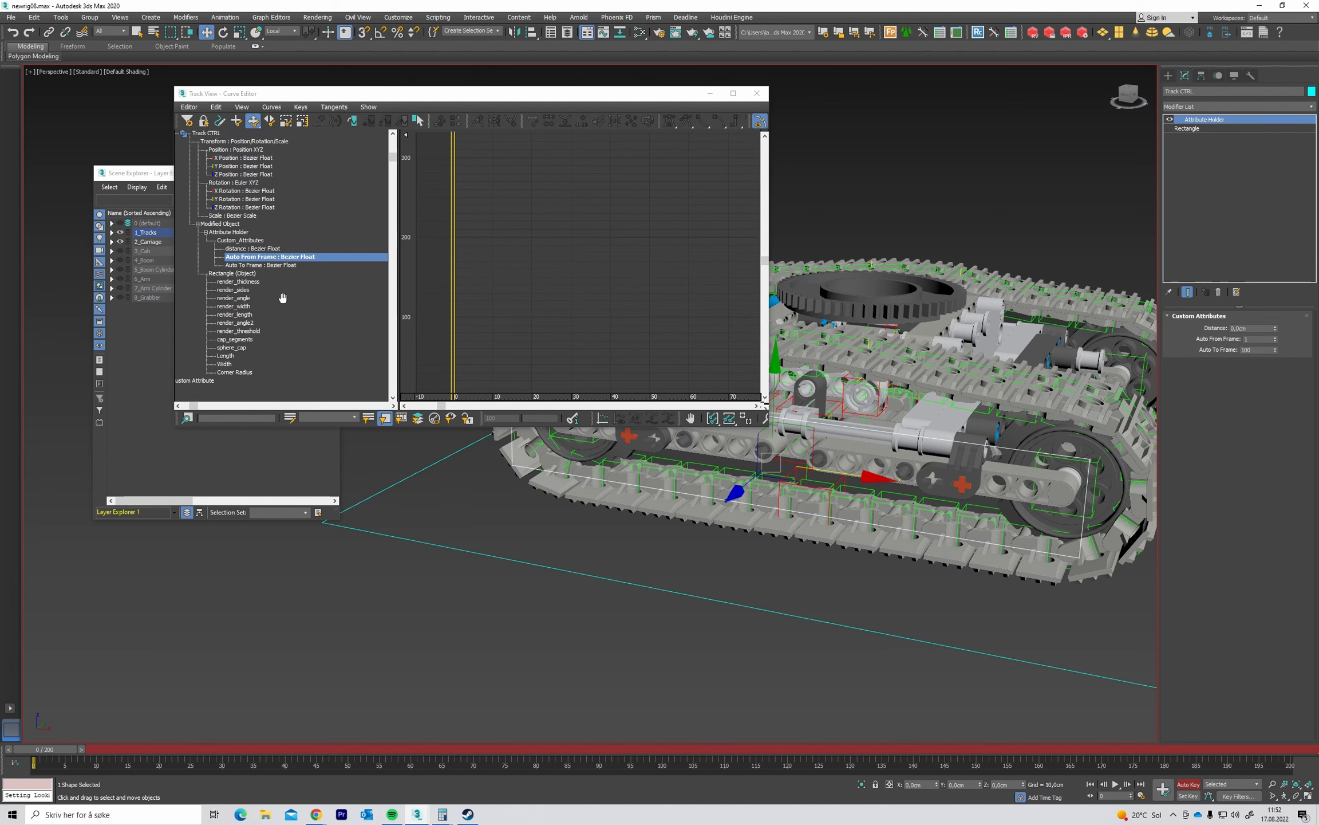
pyautogui.click(257, 264)
pyautogui.rightClick(257, 264)
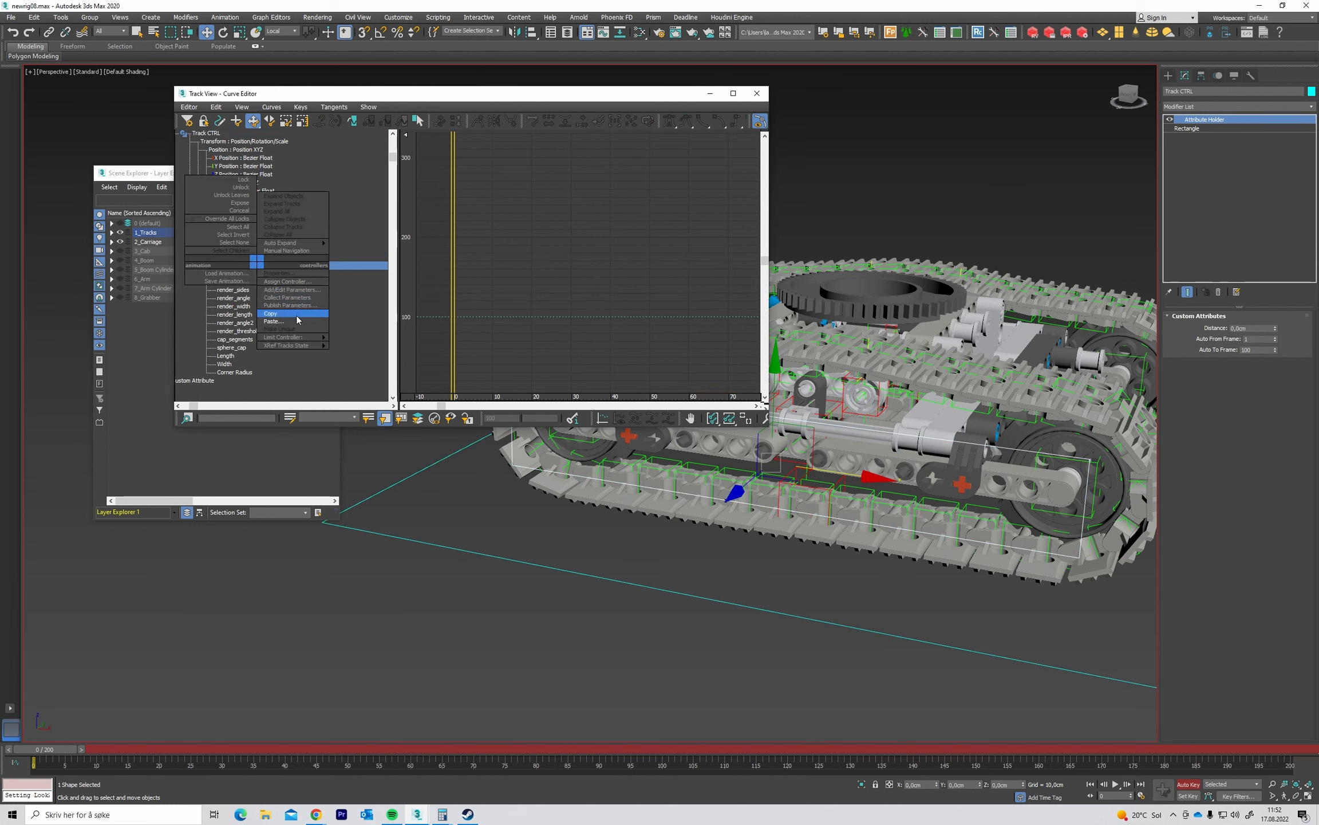
pyautogui.click(296, 314)
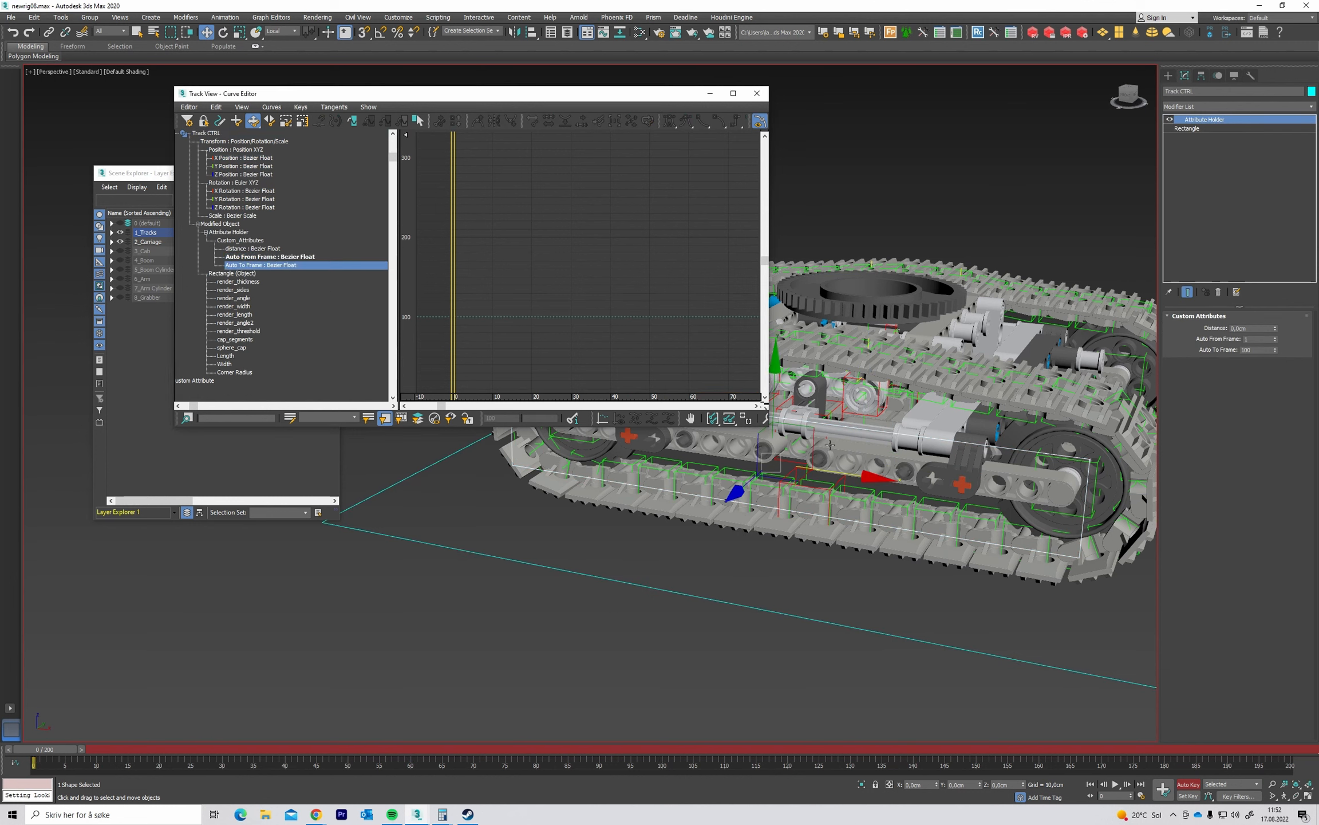
# Paste the Auto To Frame controller as an instance onto To_Frame in Point_TrackLinks_MasterCtrl's Float Object Travel controller.
pyautogui.click(811, 412)
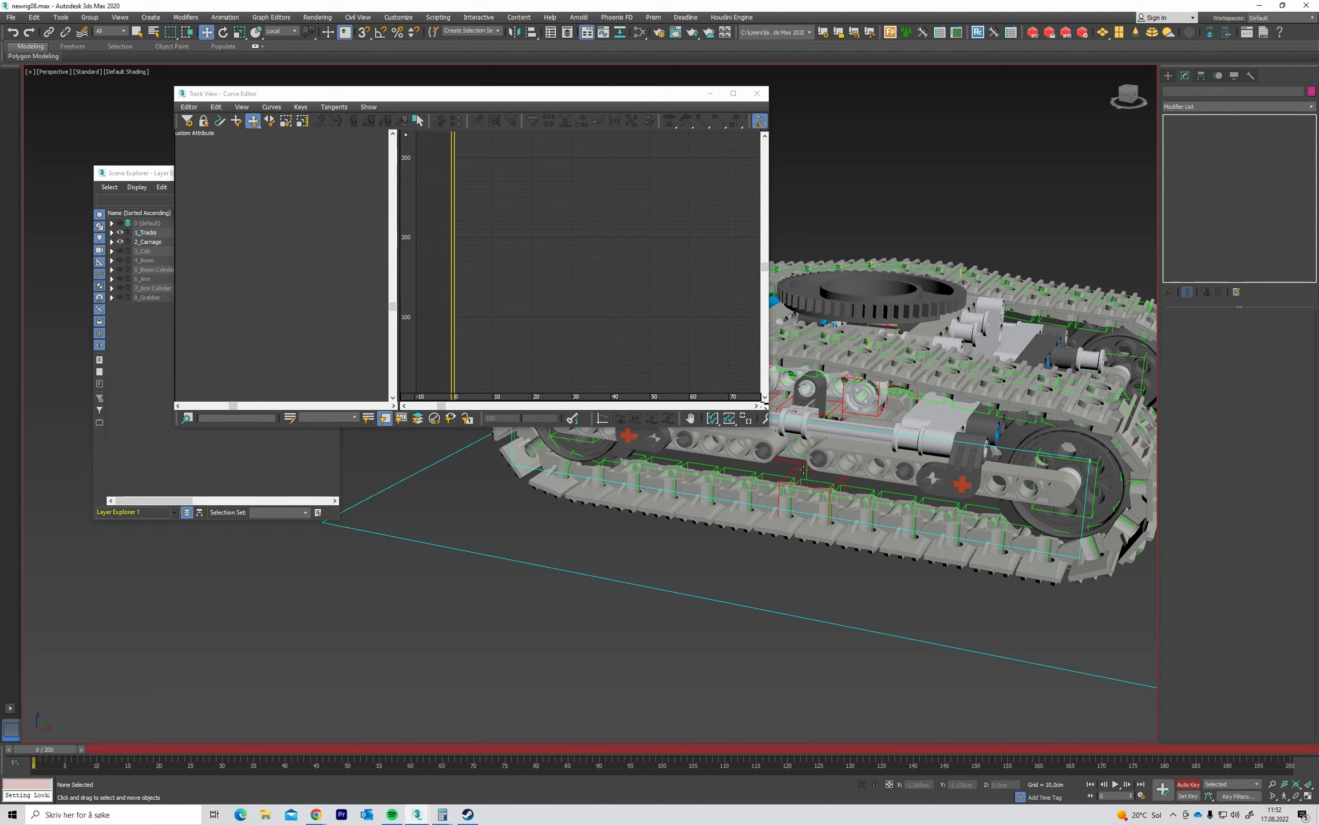
pyautogui.click(806, 469)
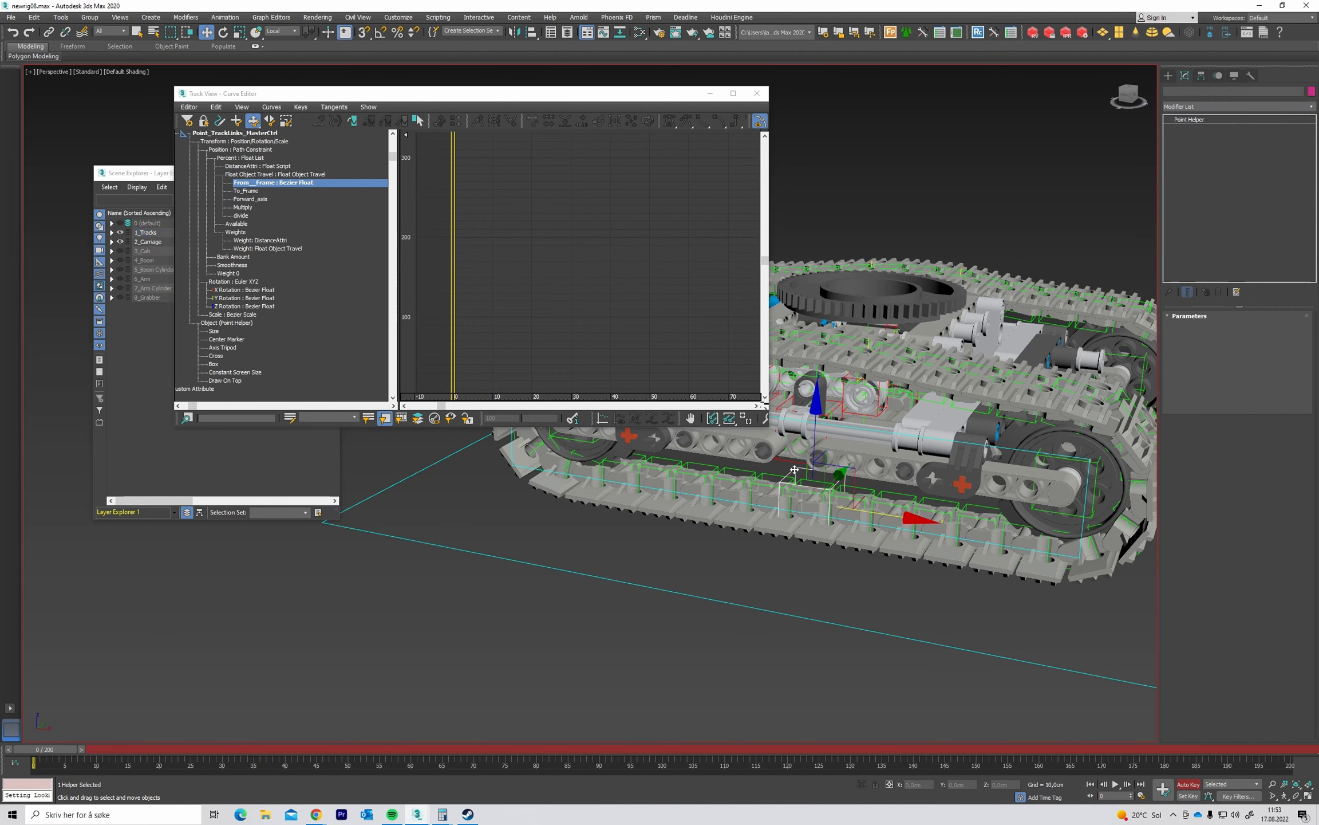
pyautogui.rightClick(255, 194)
pyautogui.click(275, 243)
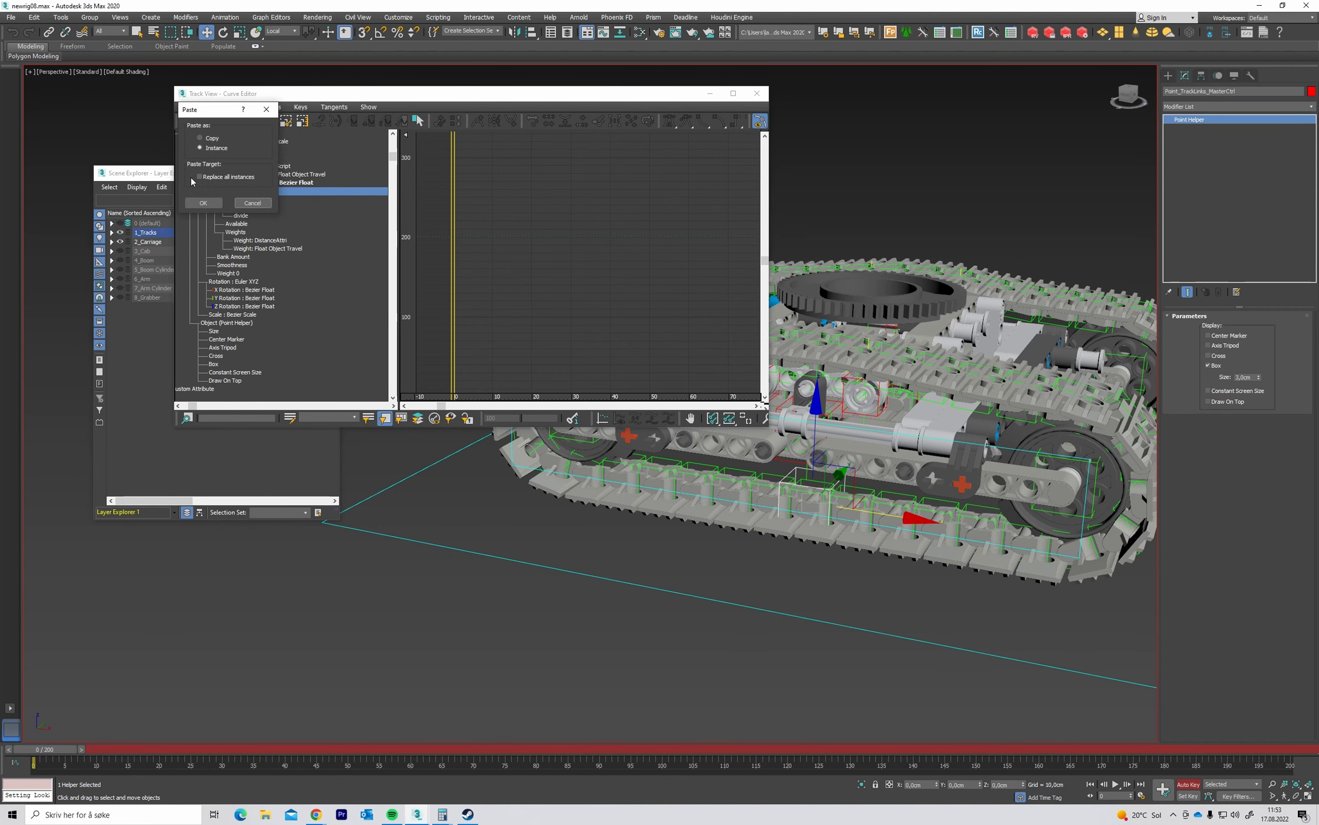
pyautogui.click(204, 203)
# Turn off Auto Key and play the animation to about frame 23 to check the track motion.
pyautogui.moveTo(689, 510); pyautogui.dragTo(718, 527, button='middle')
pyautogui.press('n')
pyautogui.scroll(-8, 703, 499)
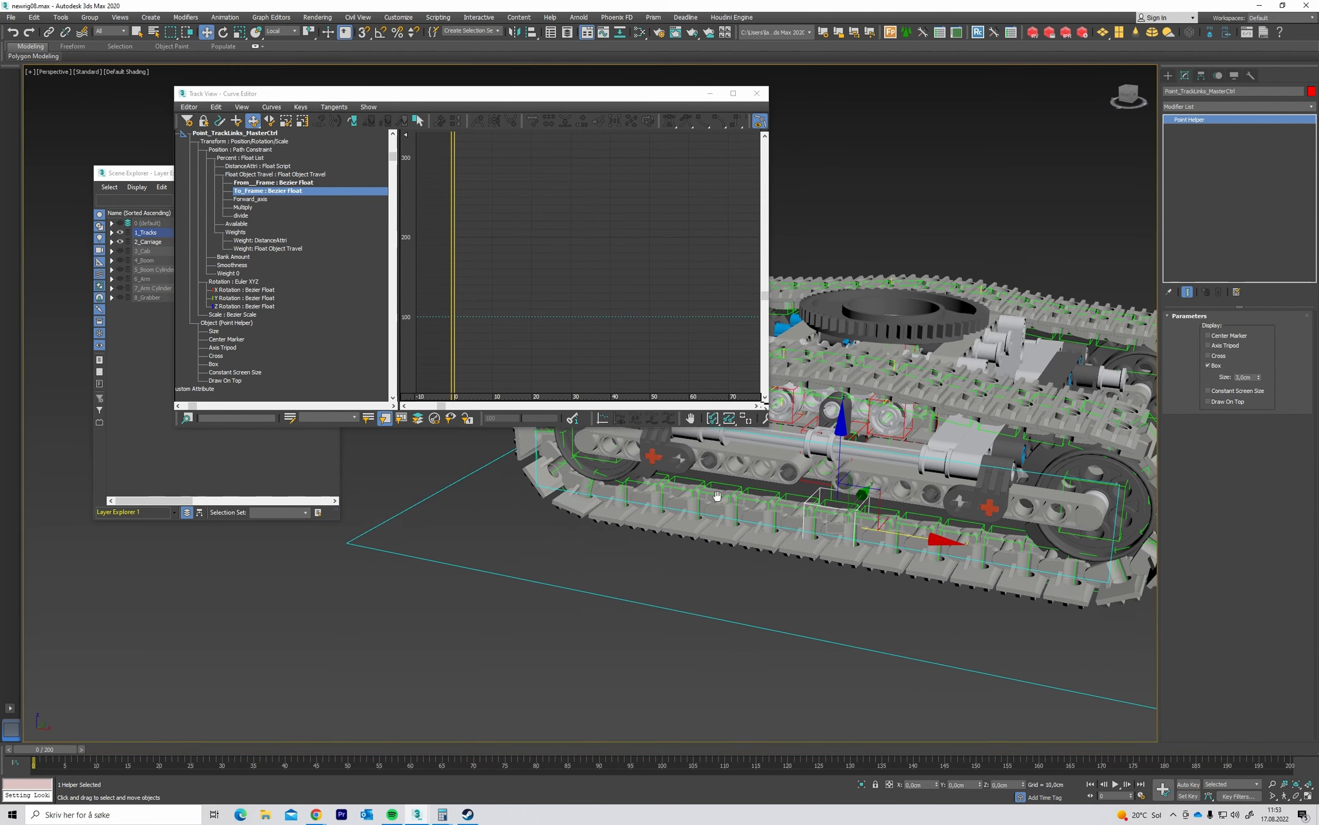
pyautogui.press('/')
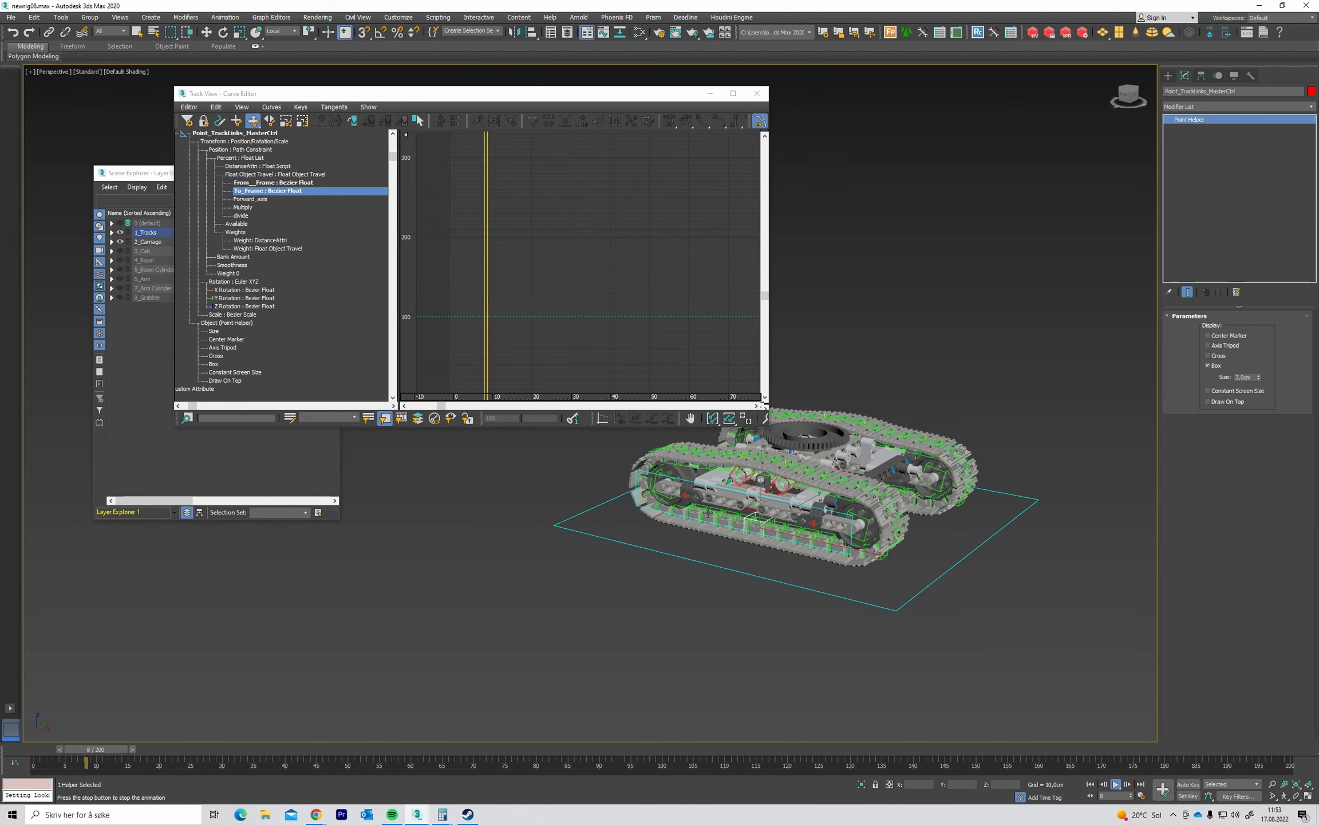
pyautogui.press('/')
pyautogui.scroll(6, 707, 507)
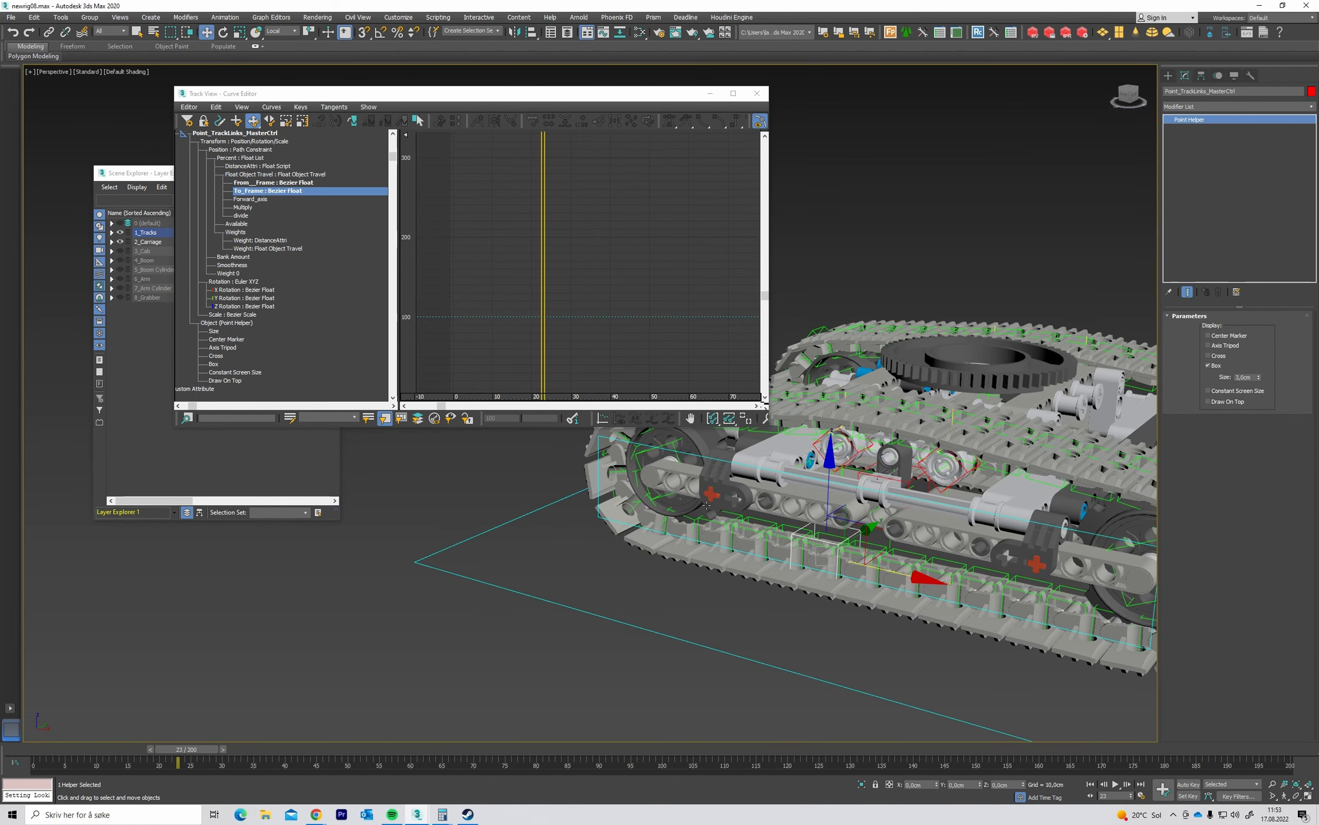
# Set Track CTRL's Auto To Frame to 10 and scrub to about frame 27 to test the automatic range.
pyautogui.click(746, 464)
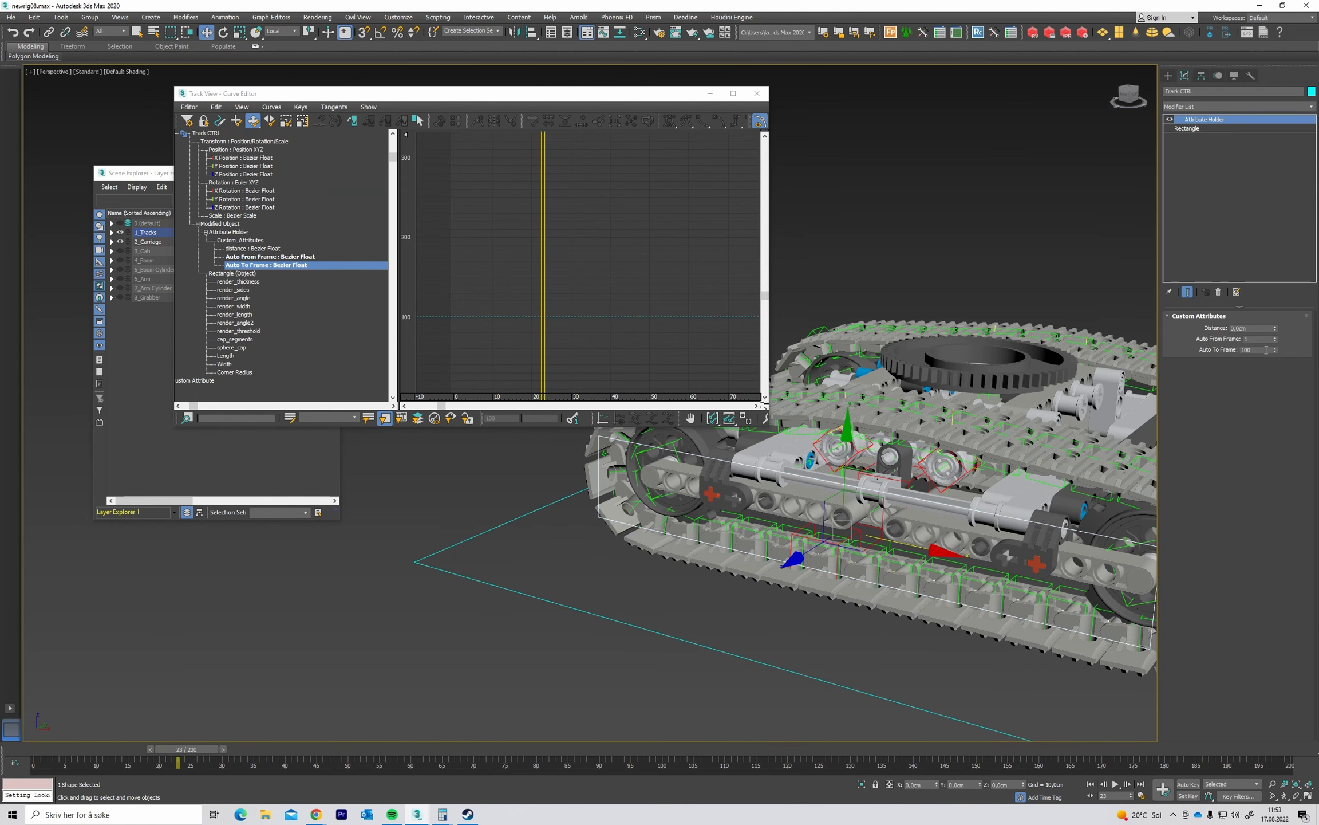
pyautogui.moveTo(1265, 350); pyautogui.dragTo(1207, 351)
pyautogui.write('10')
pyautogui.press('Return')
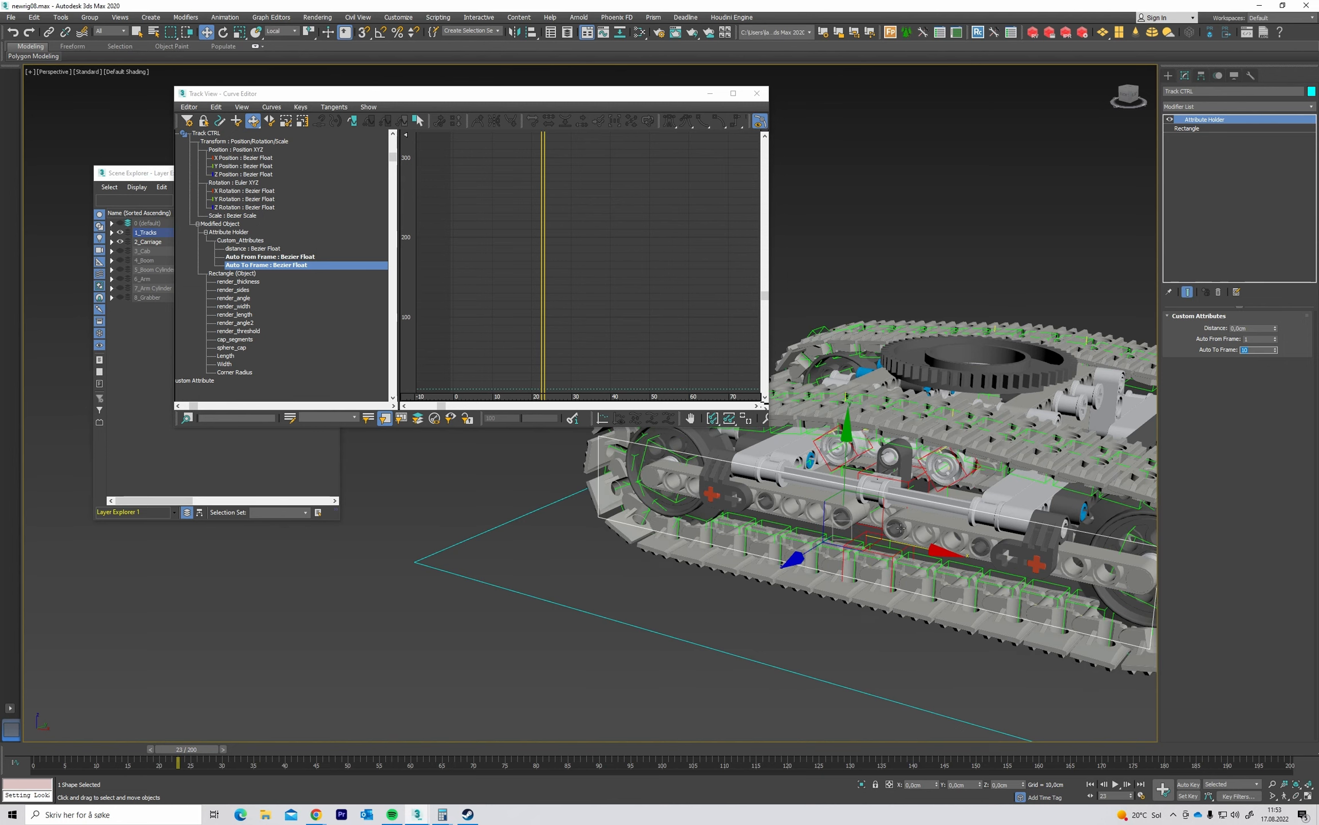
pyautogui.scroll(-5, 558, 639)
pyautogui.moveTo(188, 752); pyautogui.dragTo(212, 733)
# Set Auto From Frame to 0 and Auto To Frame to 200, and scrub to frame 117 to test the tracks.
pyautogui.moveTo(1258, 350); pyautogui.dragTo(1239, 352)
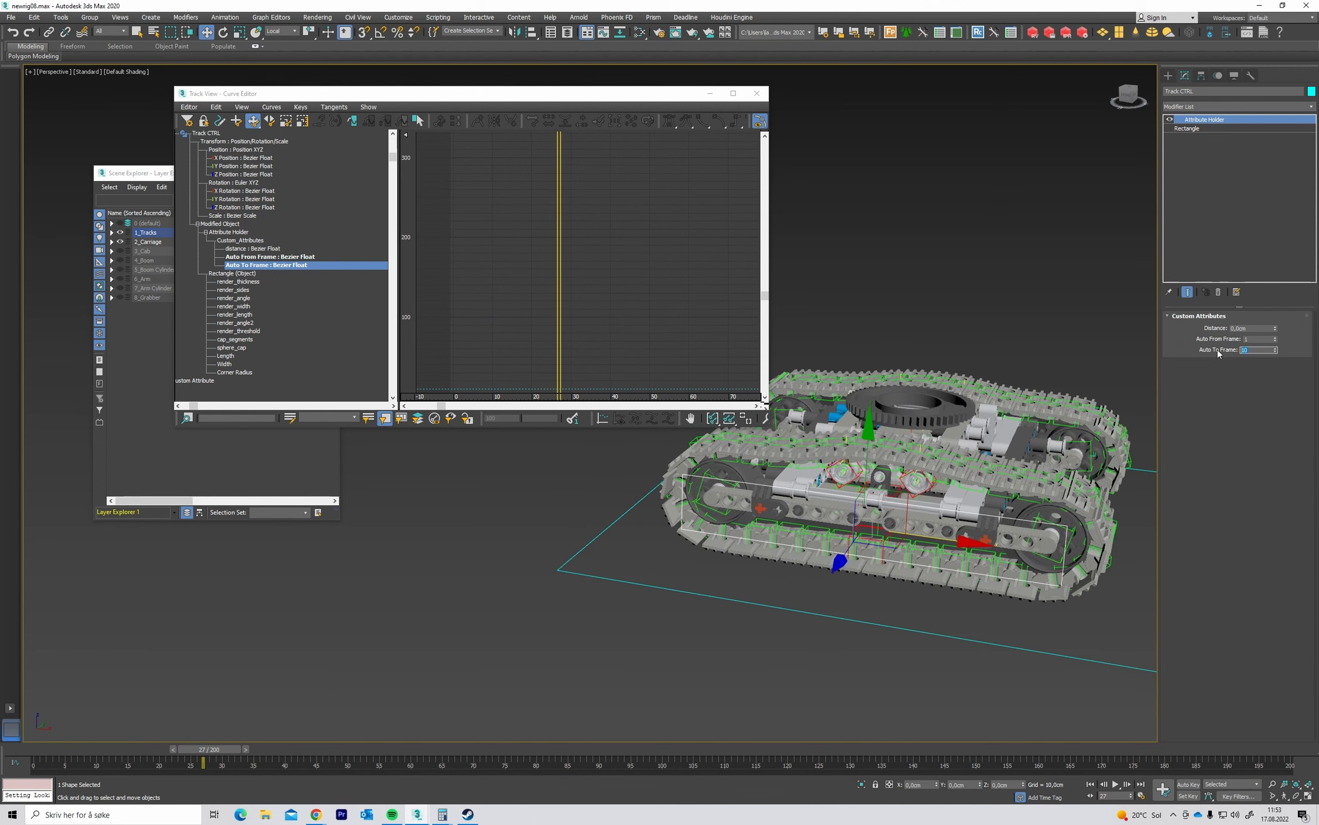
pyautogui.write('200')
pyautogui.press('Return')
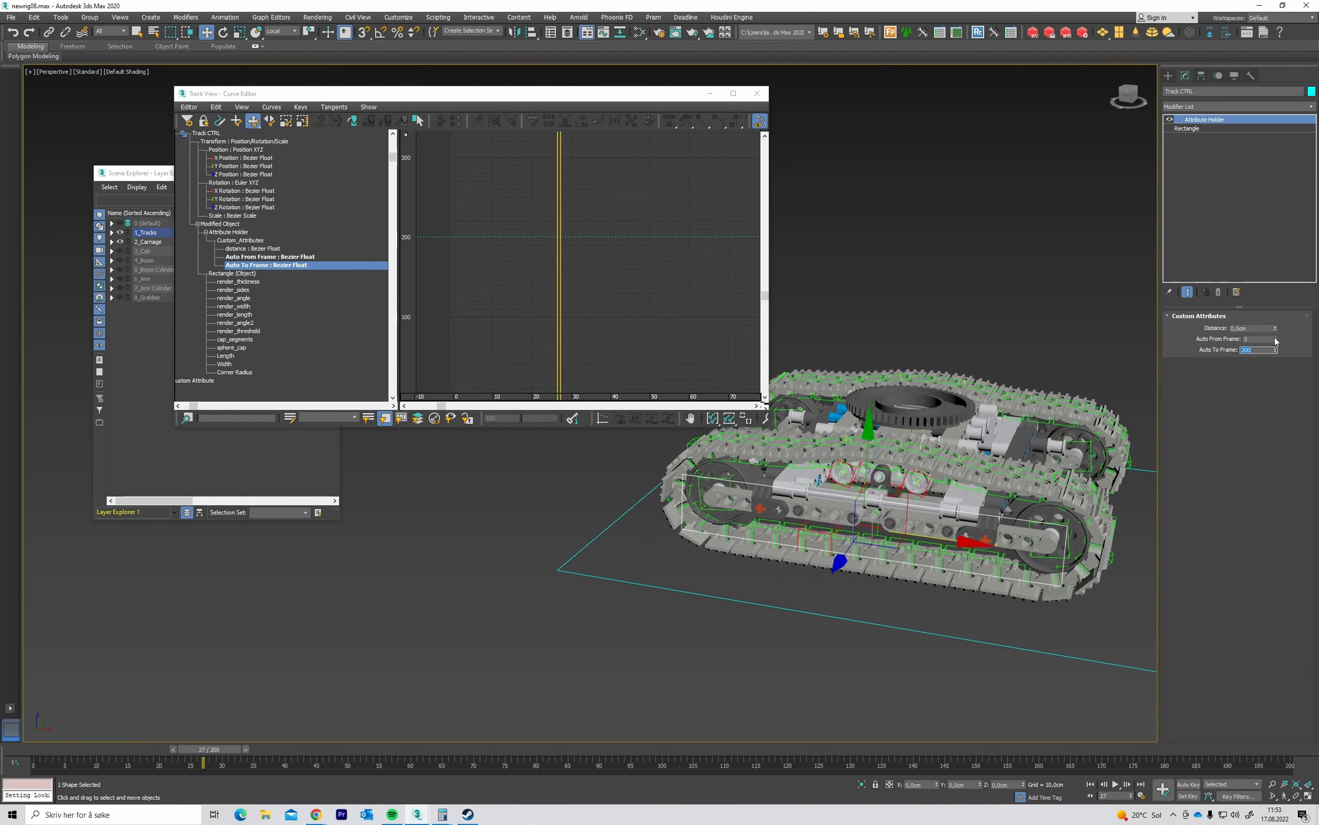
pyautogui.moveTo(216, 752); pyautogui.dragTo(769, 767)
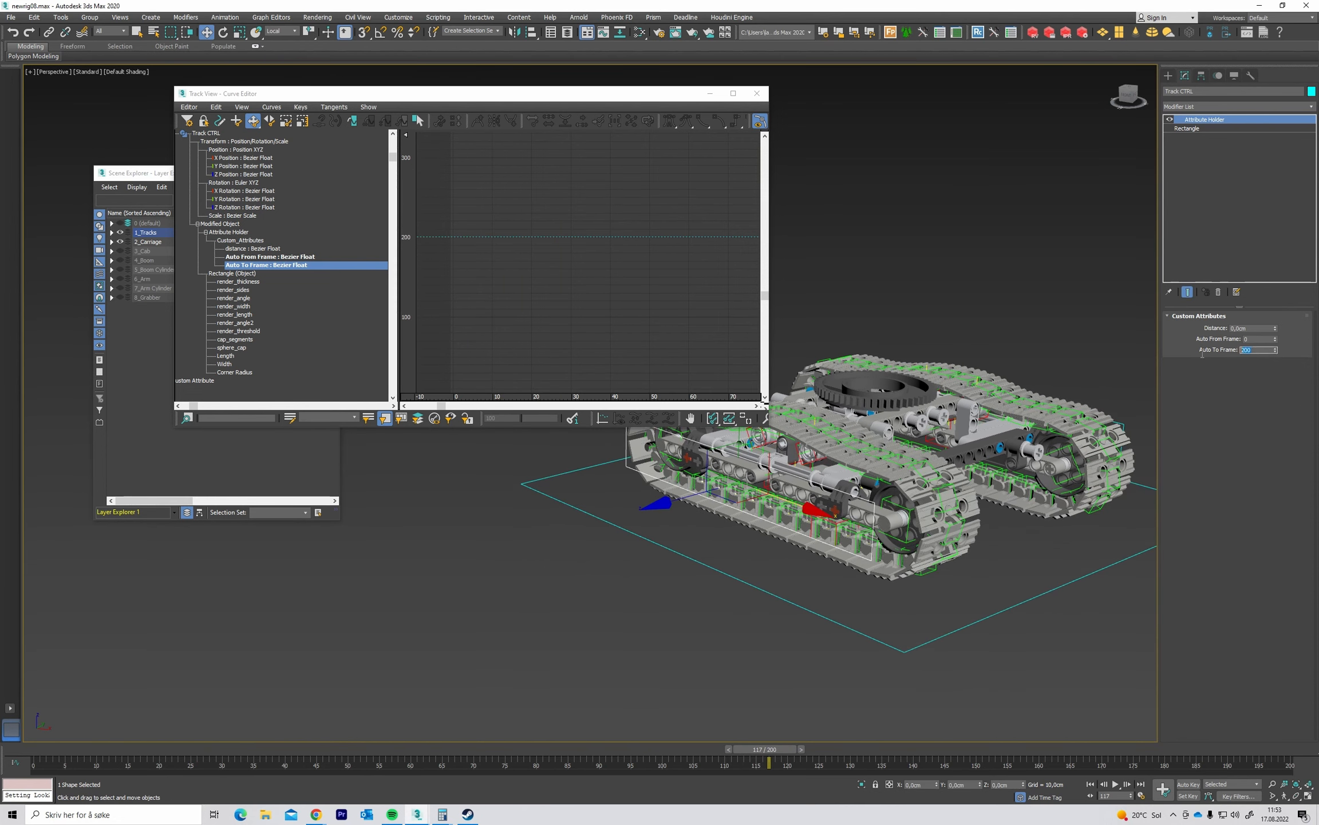
# Scrub back to frame 107 and set Track CTRL's Auto To Frame to 100.
pyautogui.press('Return')
pyautogui.moveTo(782, 739); pyautogui.dragTo(716, 744)
pyautogui.press('w')
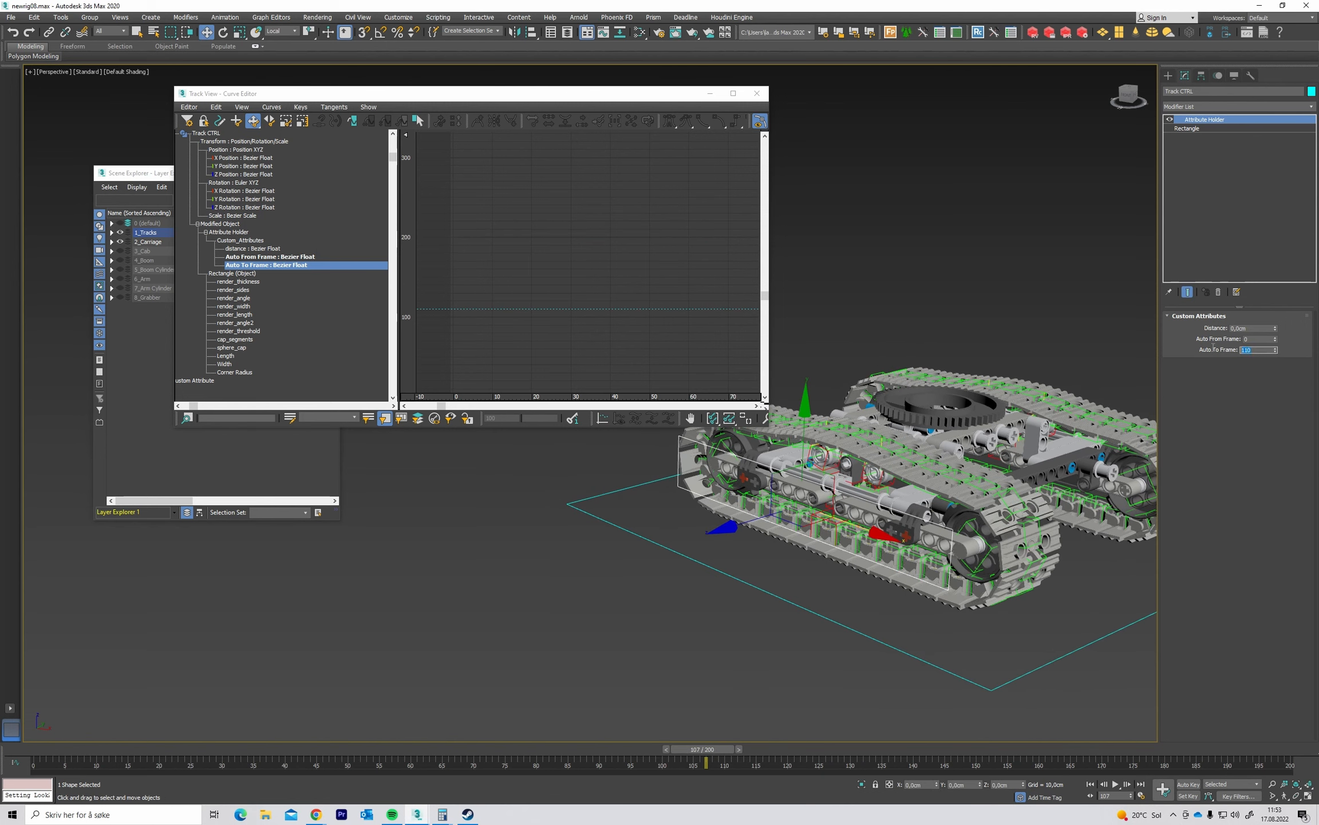
pyautogui.press('Return')
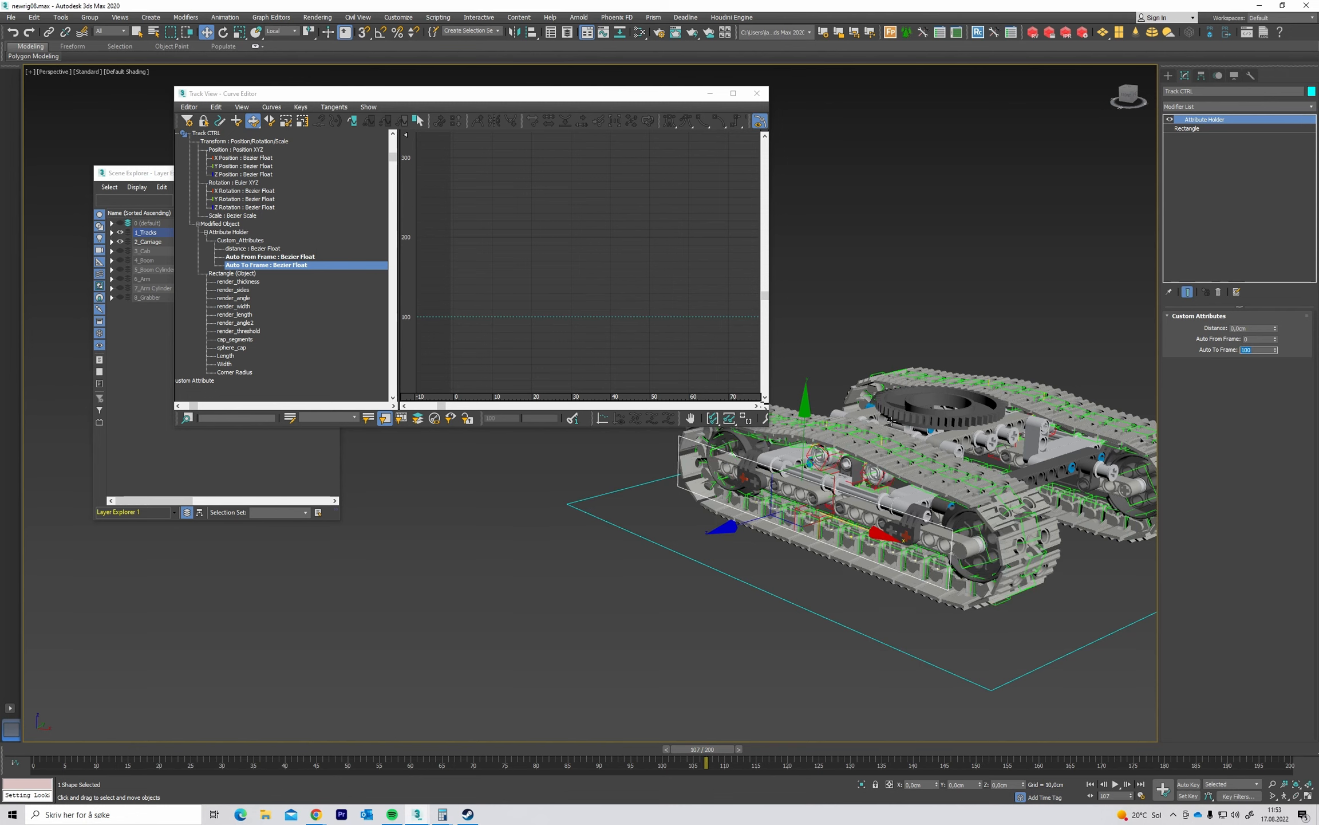
# Clear the selection, return the timeline to frame 0 and close the Curve Editor.
pyautogui.keyDown('alt'); pyautogui.moveTo(892, 421); pyautogui.dragTo(927, 383, button='middle'); pyautogui.keyUp('alt')
pyautogui.click(931, 378)
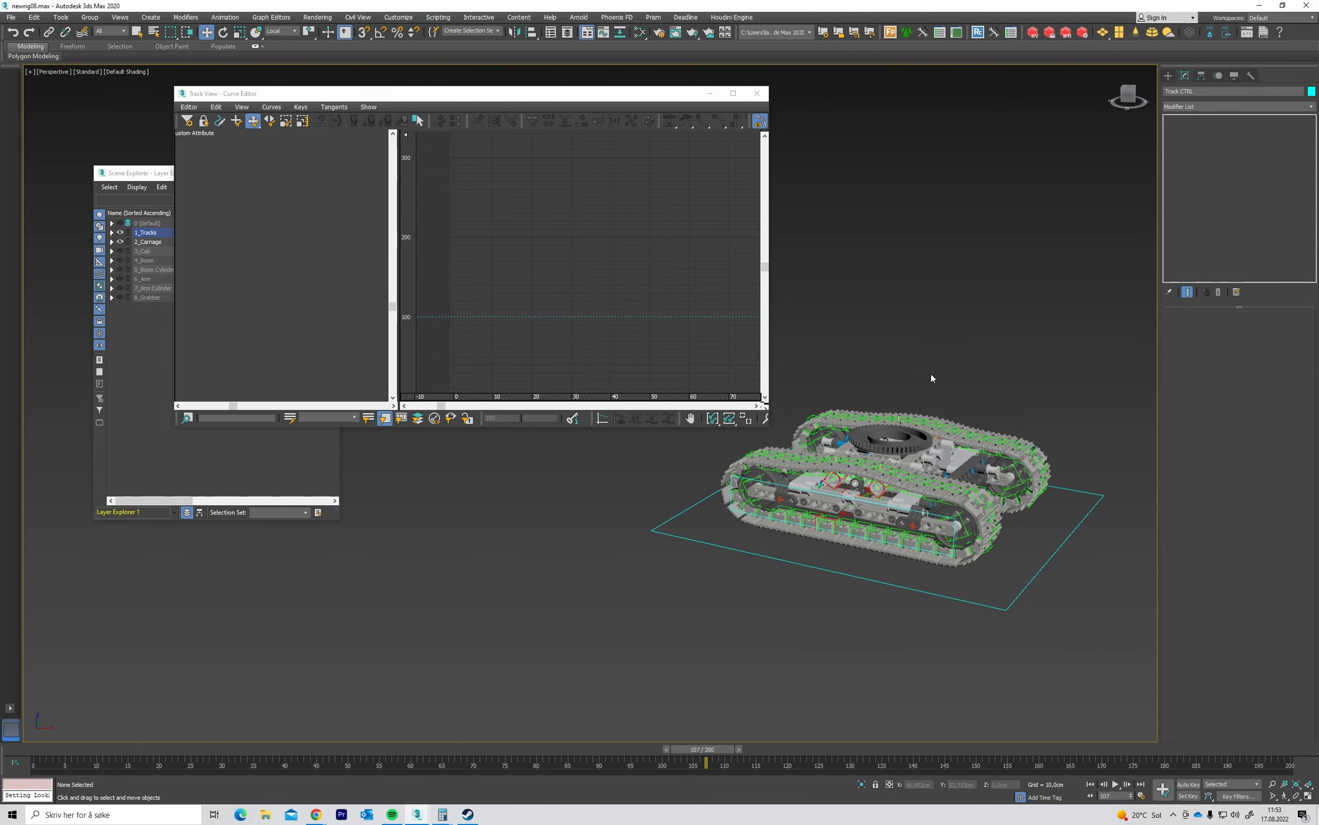
pyautogui.moveTo(703, 749); pyautogui.dragTo(1, 687)
pyautogui.press('w')
pyautogui.scroll(5, 765, 583)
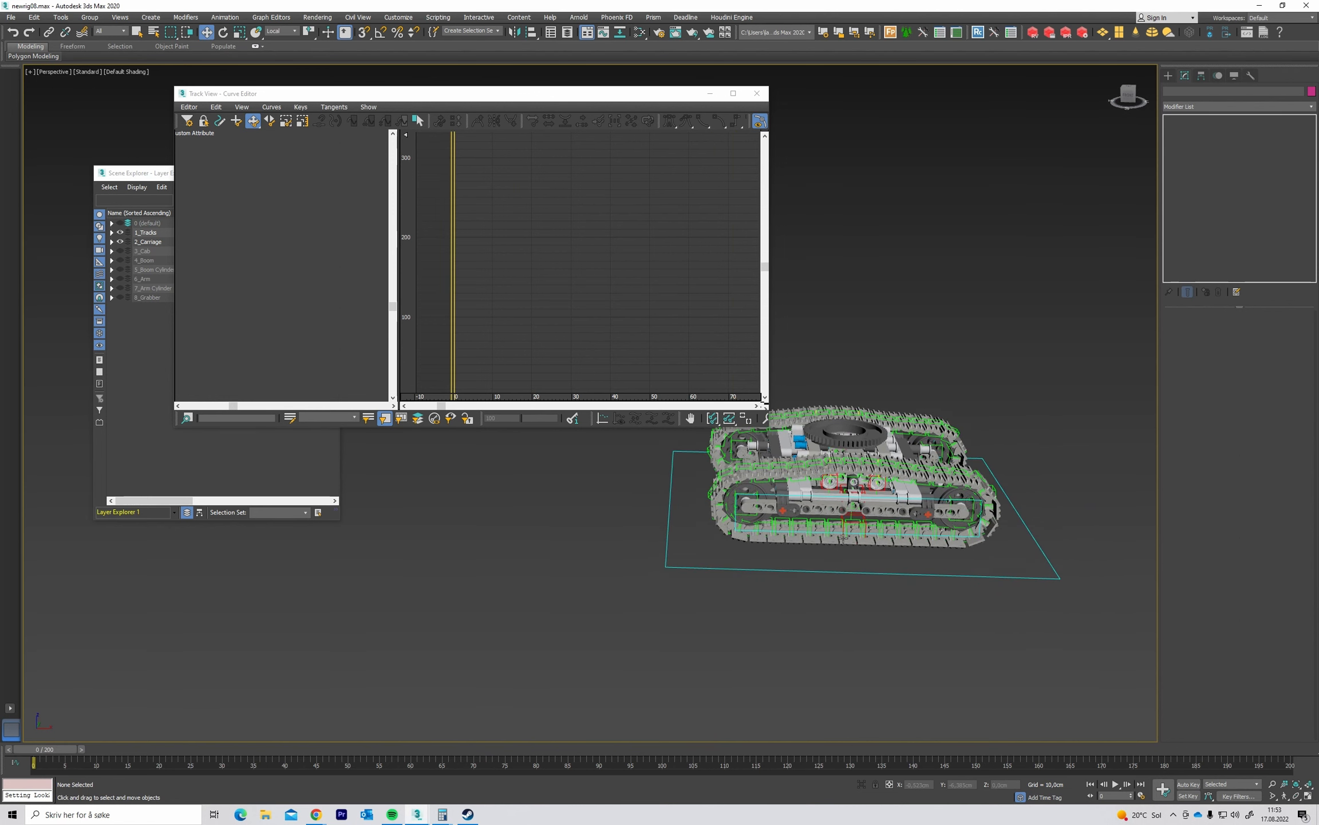
pyautogui.keyDown('alt'); pyautogui.moveTo(722, 540); pyautogui.dragTo(726, 533, button='middle'); pyautogui.keyUp('alt')
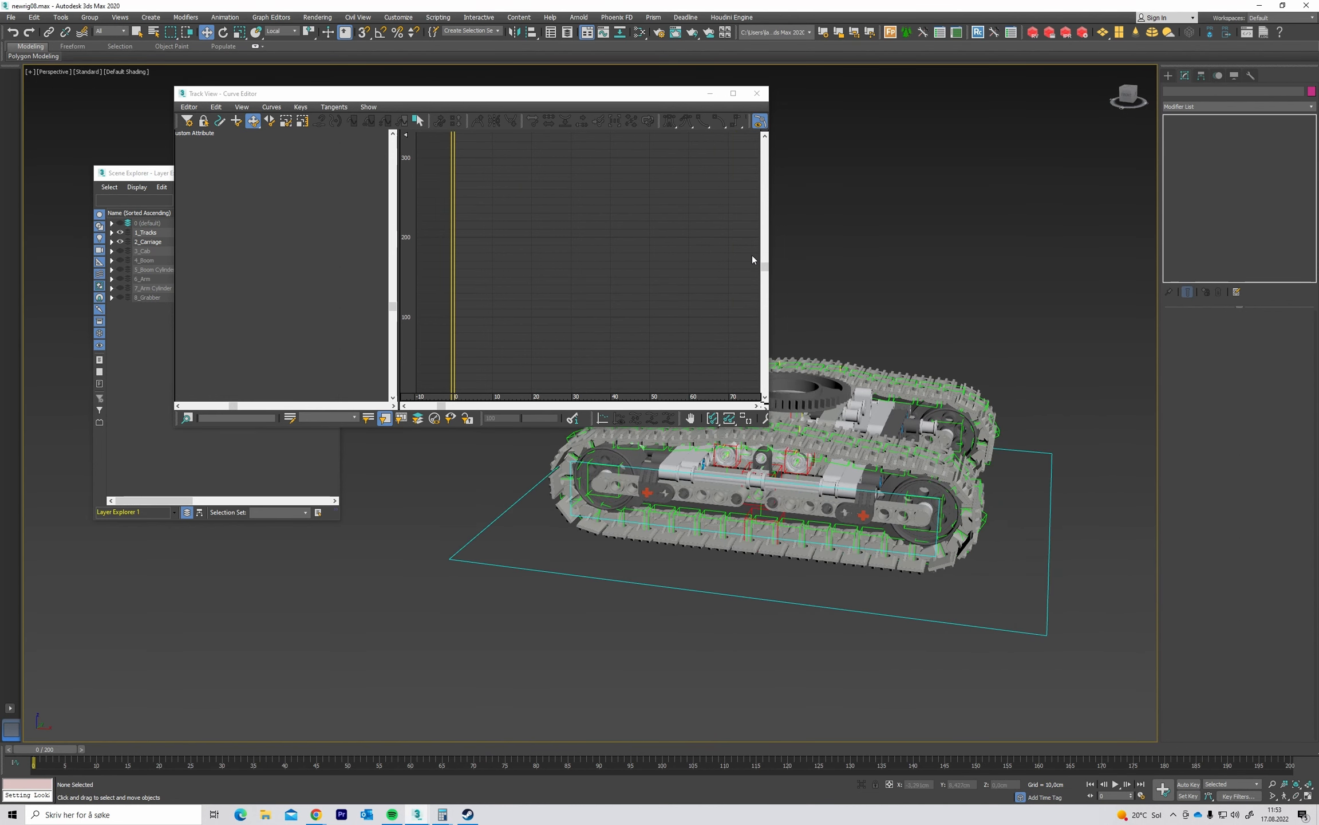
pyautogui.click(757, 93)
# Examine the rigged tracks and carriage from several angles.
pyautogui.scroll(6, 627, 437)
pyautogui.scroll(-3, 627, 437)
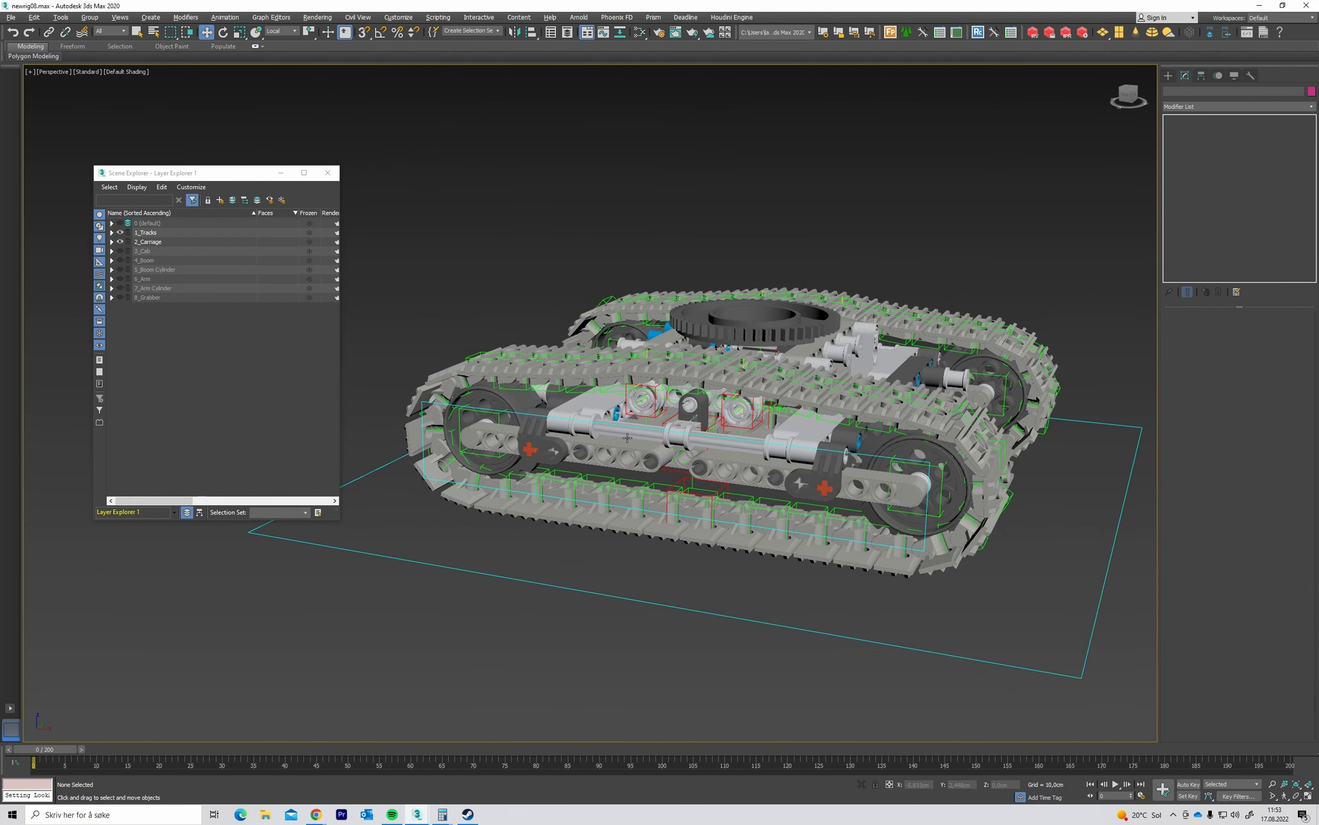
pyautogui.keyDown('alt'); pyautogui.moveTo(627, 437); pyautogui.dragTo(636, 432, button='middle'); pyautogui.keyUp('alt')
pyautogui.moveTo(754, 407); pyautogui.dragTo(948, 454, button='middle')
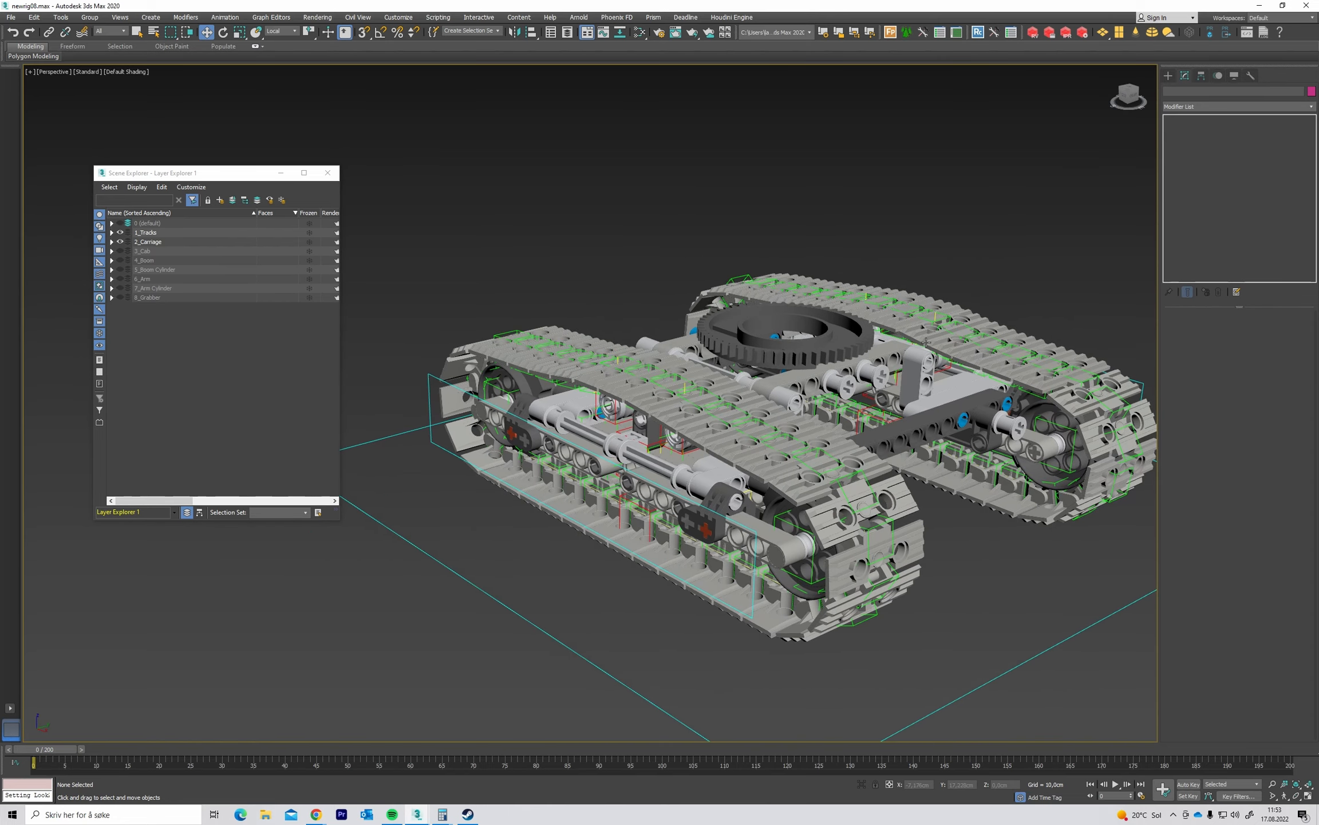
pyautogui.keyDown('alt'); pyautogui.moveTo(926, 342); pyautogui.dragTo(1020, 343, button='middle'); pyautogui.keyUp('alt')
pyautogui.scroll(-3, 770, 444)
pyautogui.keyDown('alt'); pyautogui.moveTo(770, 444); pyautogui.dragTo(813, 424, button='middle'); pyautogui.keyUp('alt')
pyautogui.moveTo(813, 424); pyautogui.dragTo(798, 372, button='middle')
pyautogui.moveTo(780, 316)
pyautogui.mouseDown(button='middle')
pyautogui.moveTo(770, 310)
pyautogui.moveTo(760, 329)
pyautogui.mouseUp(button='middle')
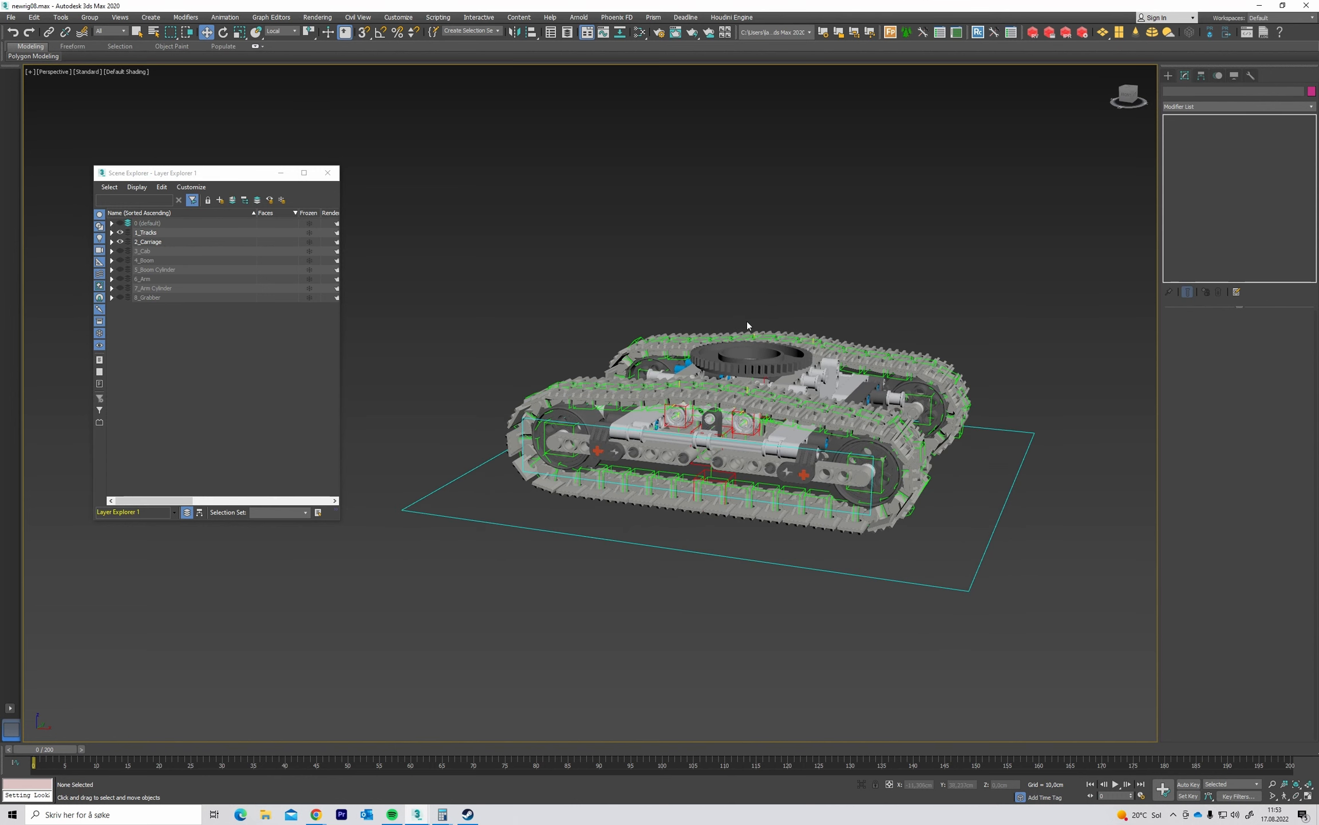
pyautogui.moveTo(573, 310); pyautogui.dragTo(625, 321, button='middle')
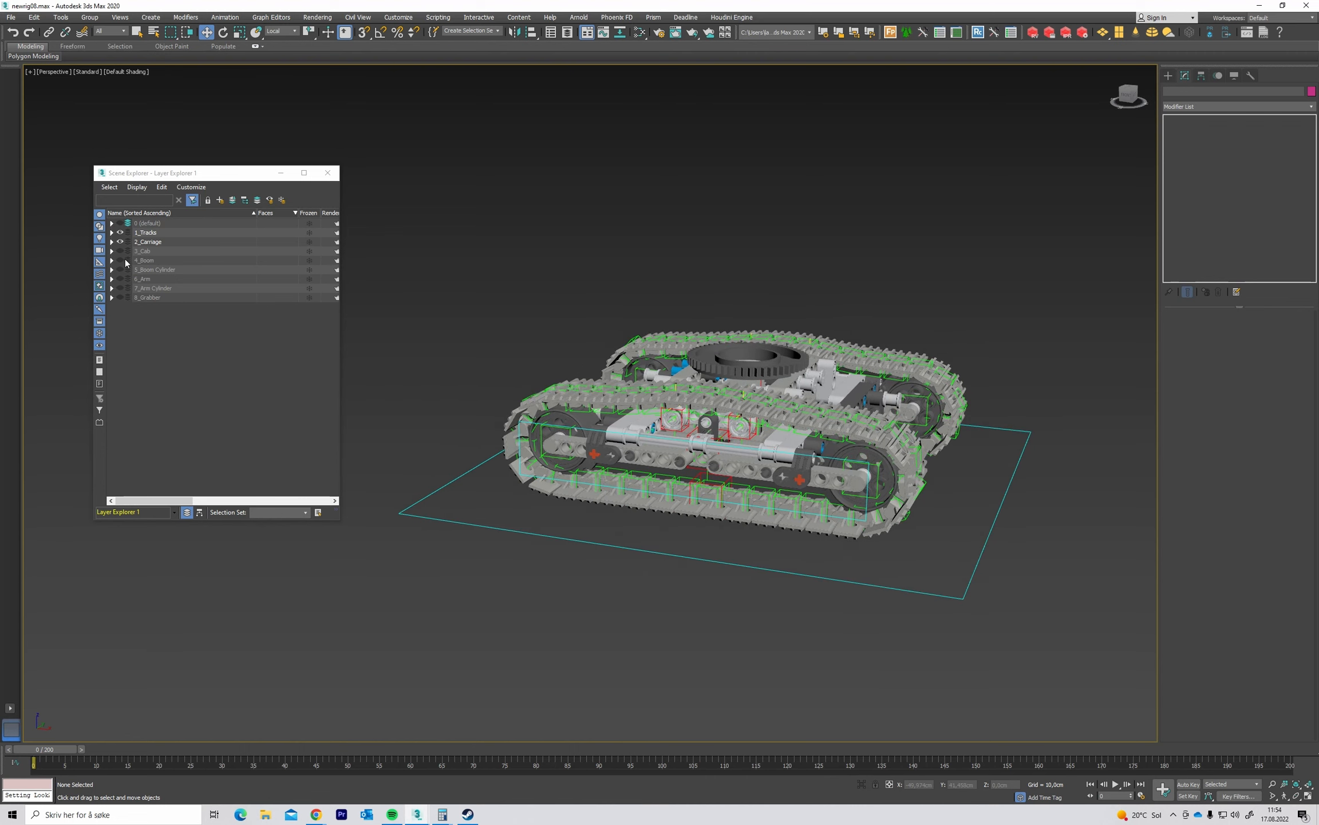
# Unhide the 4_Boom and 3_Cab layers and select a grey control lever part inside the cab.
pyautogui.click(120, 260)
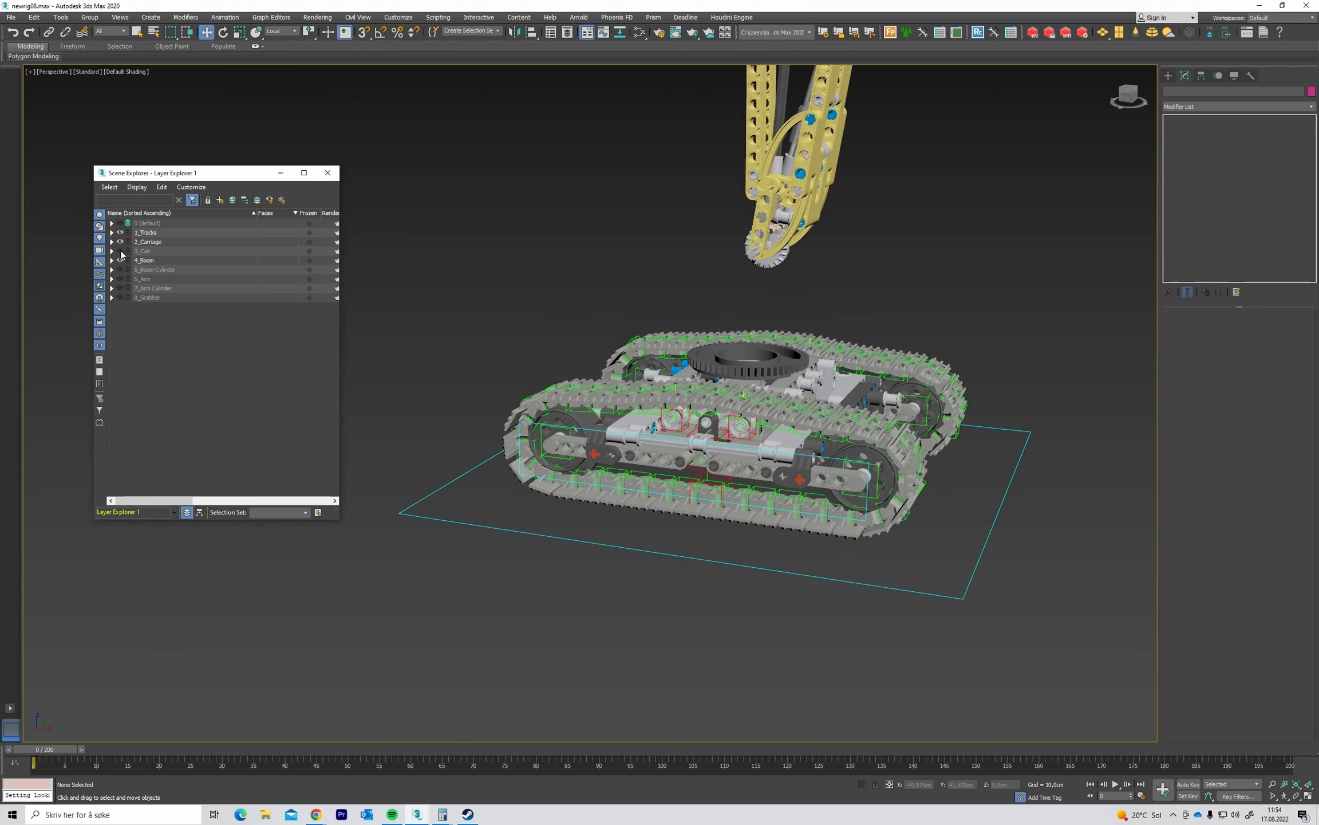
pyautogui.click(120, 251)
pyautogui.keyDown('alt'); pyautogui.moveTo(866, 279); pyautogui.dragTo(700, 372, button='middle'); pyautogui.keyUp('alt')
pyautogui.scroll(8, 711, 307)
pyautogui.click(706, 382)
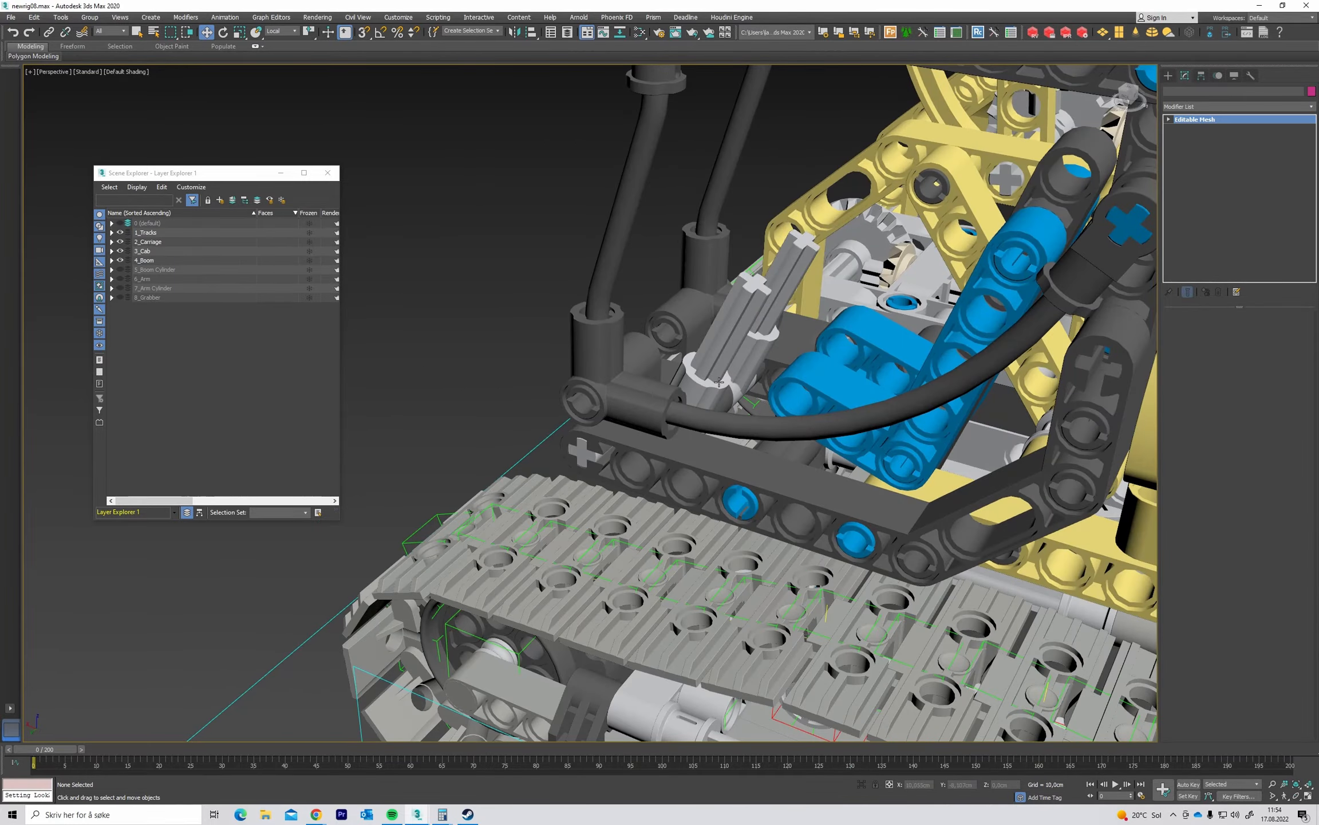
# Turn on edged faces in the viewport and view the whole excavator with its boom.
pyautogui.scroll(-6, 682, 430)
pyautogui.scroll(-6, 683, 430)
pyautogui.press('F4')
pyautogui.moveTo(653, 412)
pyautogui.keyDown('alt'); pyautogui.mouseDown(button='middle')
pyautogui.moveTo(659, 361)
pyautogui.moveTo(693, 324)
pyautogui.moveTo(676, 317)
pyautogui.moveTo(689, 366)
pyautogui.moveTo(676, 315)
pyautogui.mouseUp(button='middle'); pyautogui.keyUp('alt')
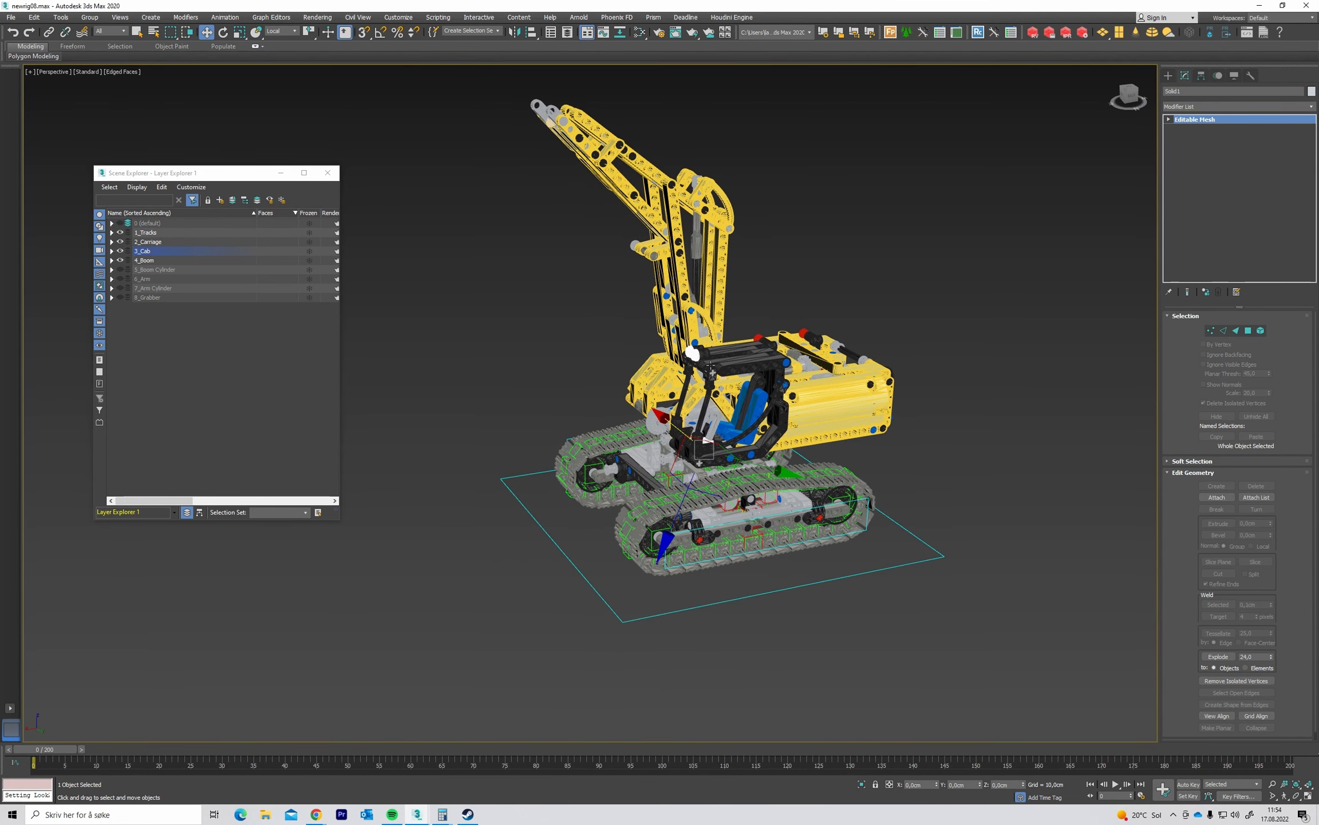
pyautogui.moveTo(710, 367); pyautogui.dragTo(717, 400, button='middle')
pyautogui.moveTo(626, 361); pyautogui.dragTo(622, 323, button='middle')
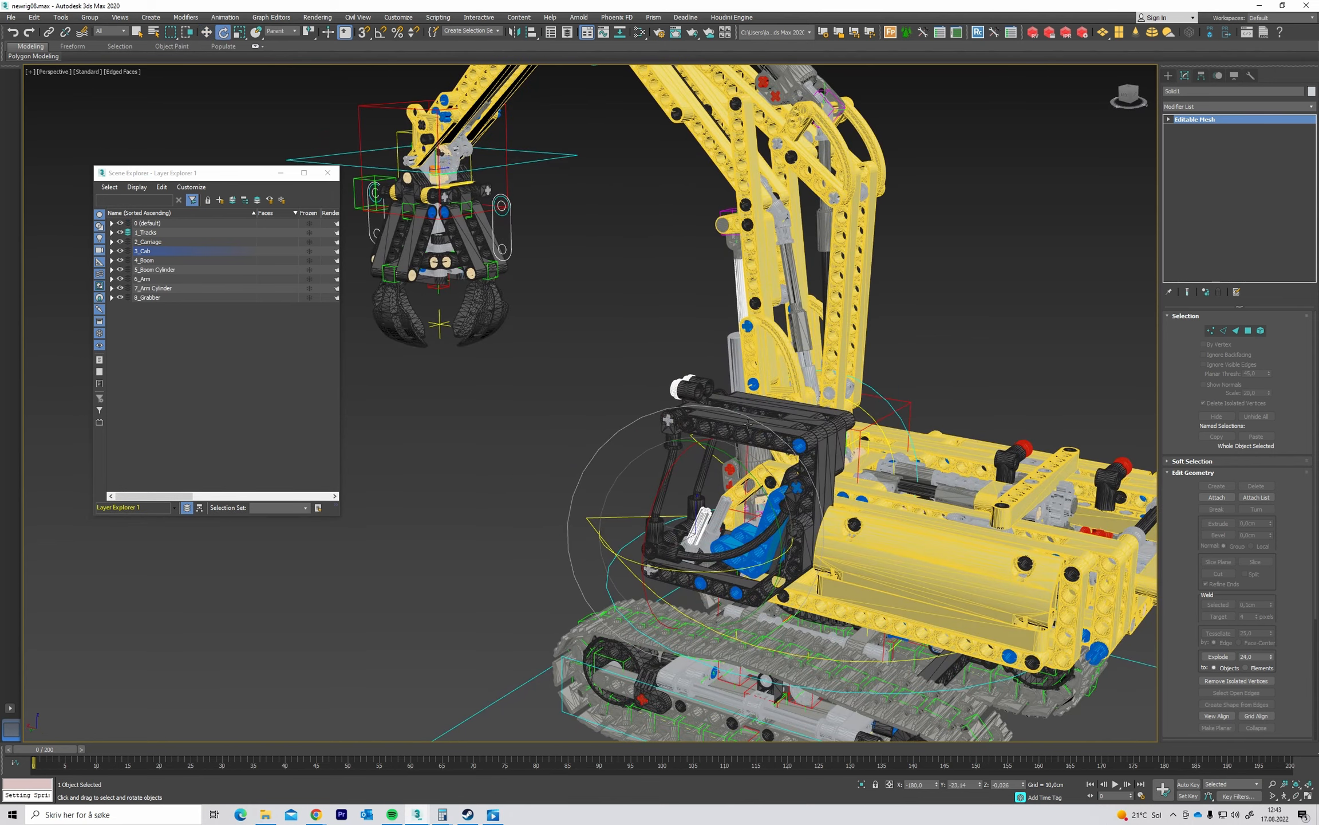
# Select the four grey parts that make up the two control levers inside the cab.
pyautogui.moveTo(962, 367); pyautogui.dragTo(966, 339, button='middle')
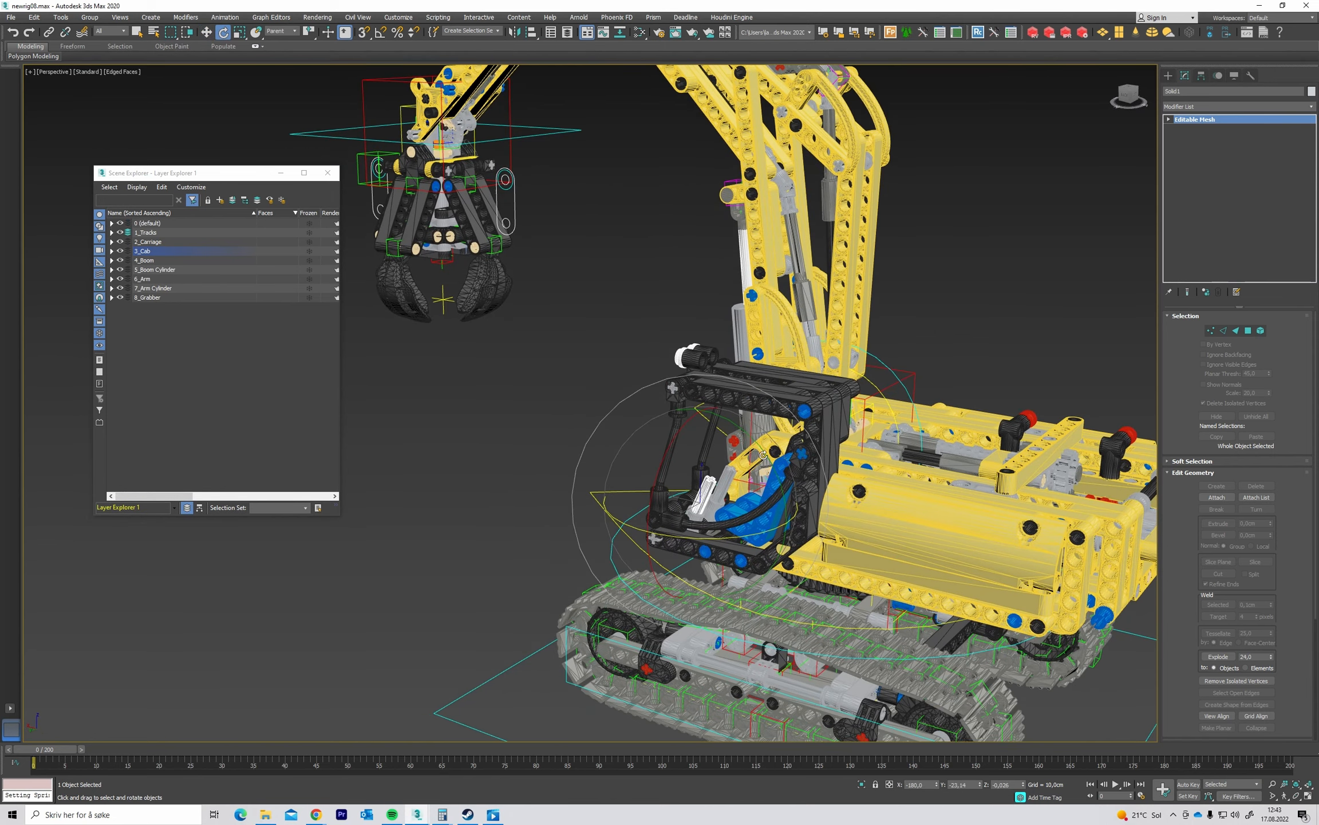
pyautogui.click(966, 339)
pyautogui.scroll(10, 643, 531)
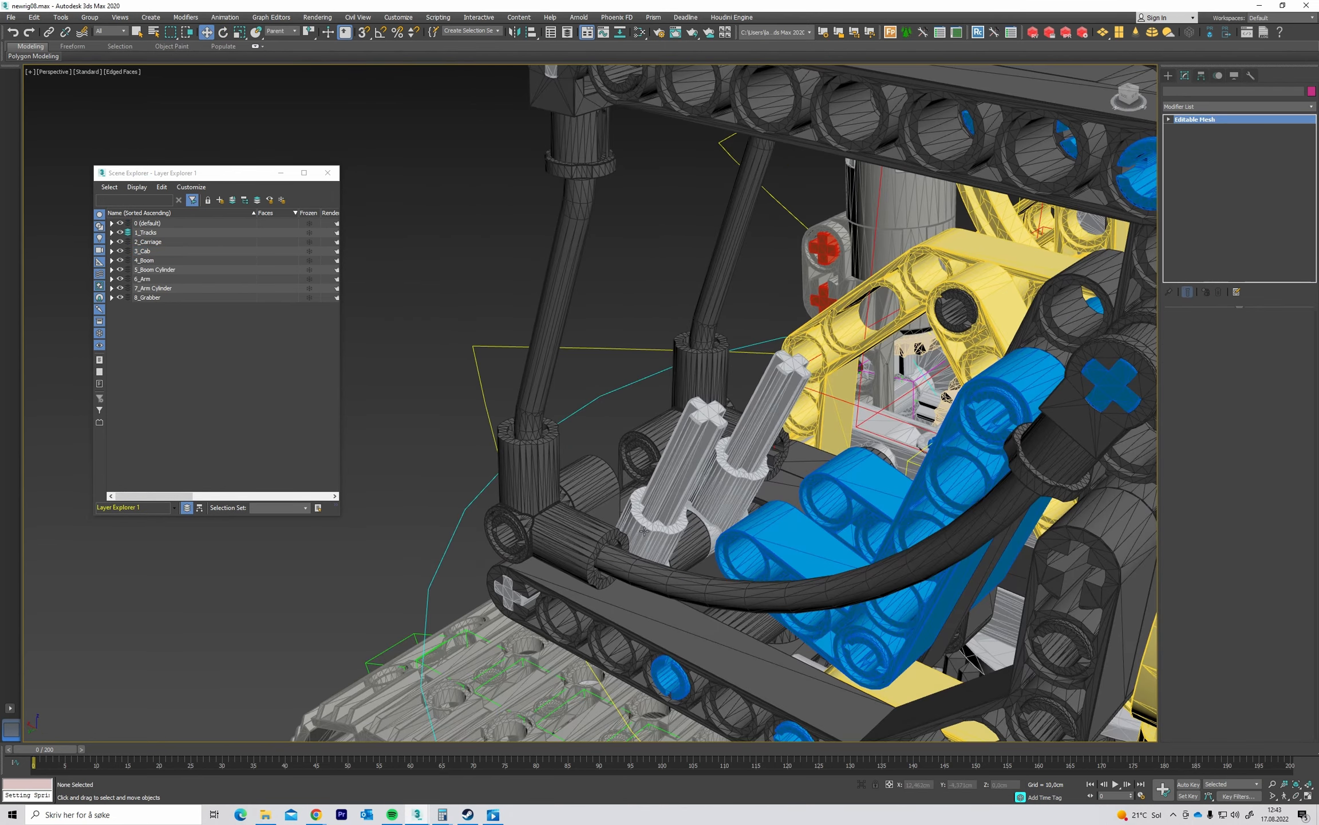
pyautogui.click(644, 532)
pyautogui.keyDown('ctrl'); pyautogui.click(681, 471); pyautogui.keyUp('ctrl')
pyautogui.keyDown('ctrl'); pyautogui.click(734, 480); pyautogui.keyUp('ctrl')
pyautogui.keyDown('ctrl'); pyautogui.click(753, 427); pyautogui.keyUp('ctrl')
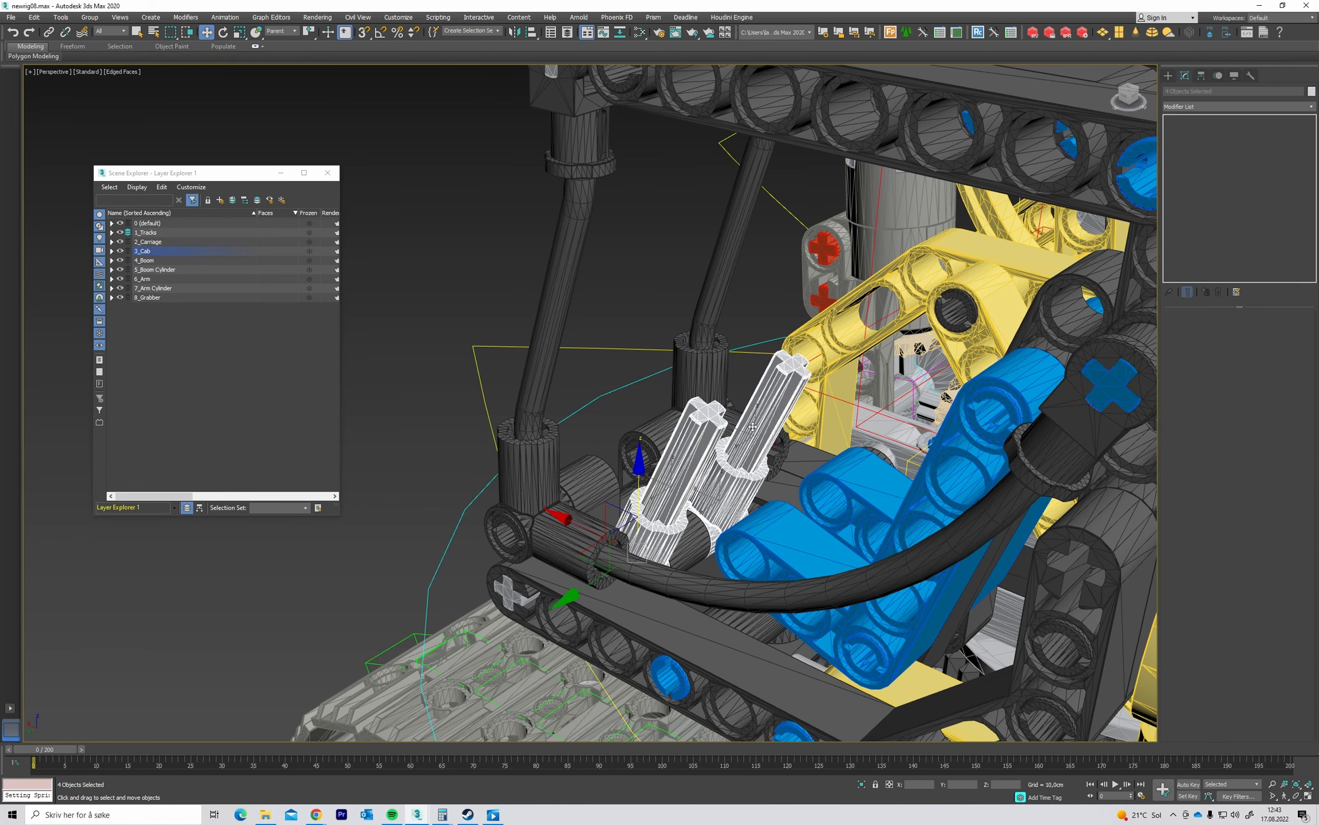
# Add the box and circle controls of the boom and arm to the lever selection, and isolate all of them.
pyautogui.scroll(-15, 753, 427)
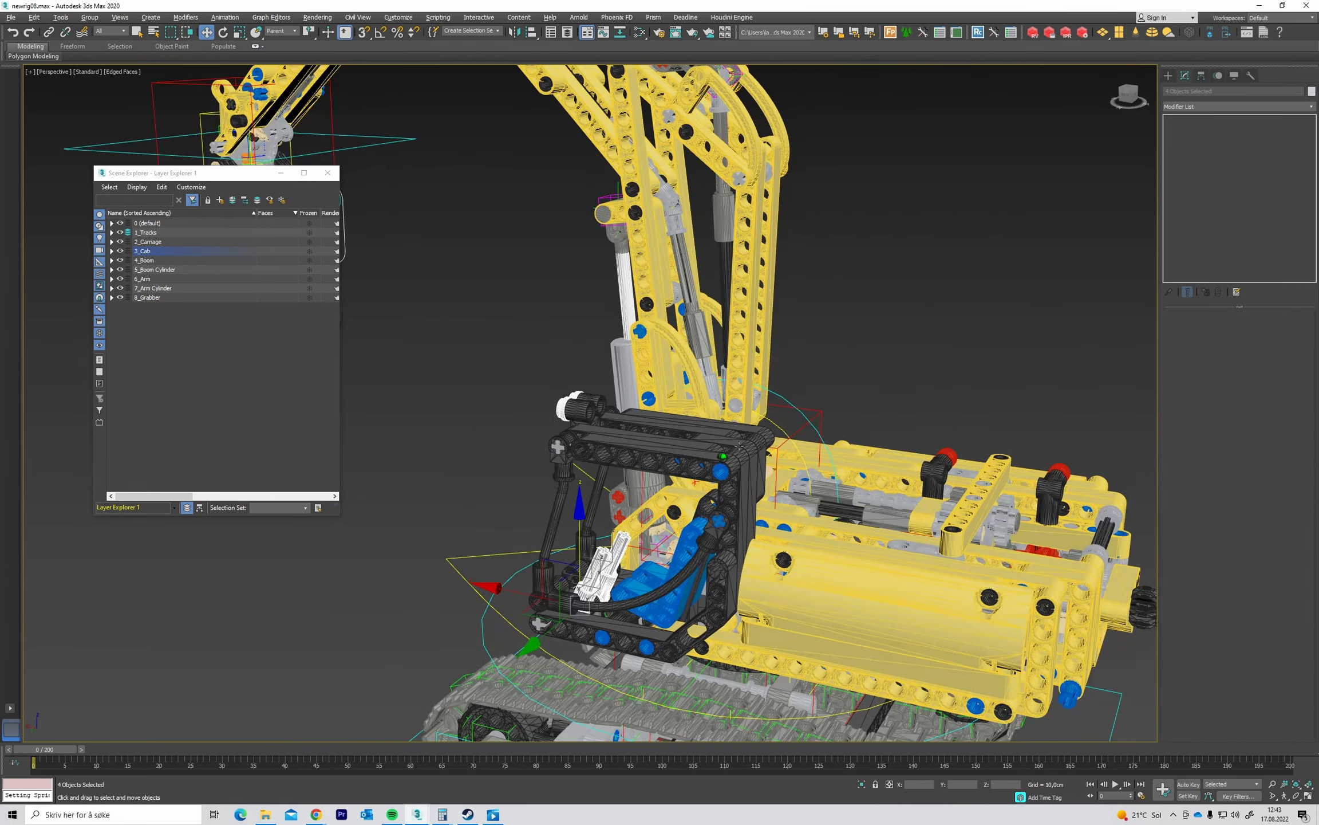
pyautogui.keyDown('ctrl'); pyautogui.click(821, 411); pyautogui.keyUp('ctrl')
pyautogui.moveTo(590, 301); pyautogui.dragTo(716, 430, button='middle')
pyautogui.scroll(-4, 710, 425)
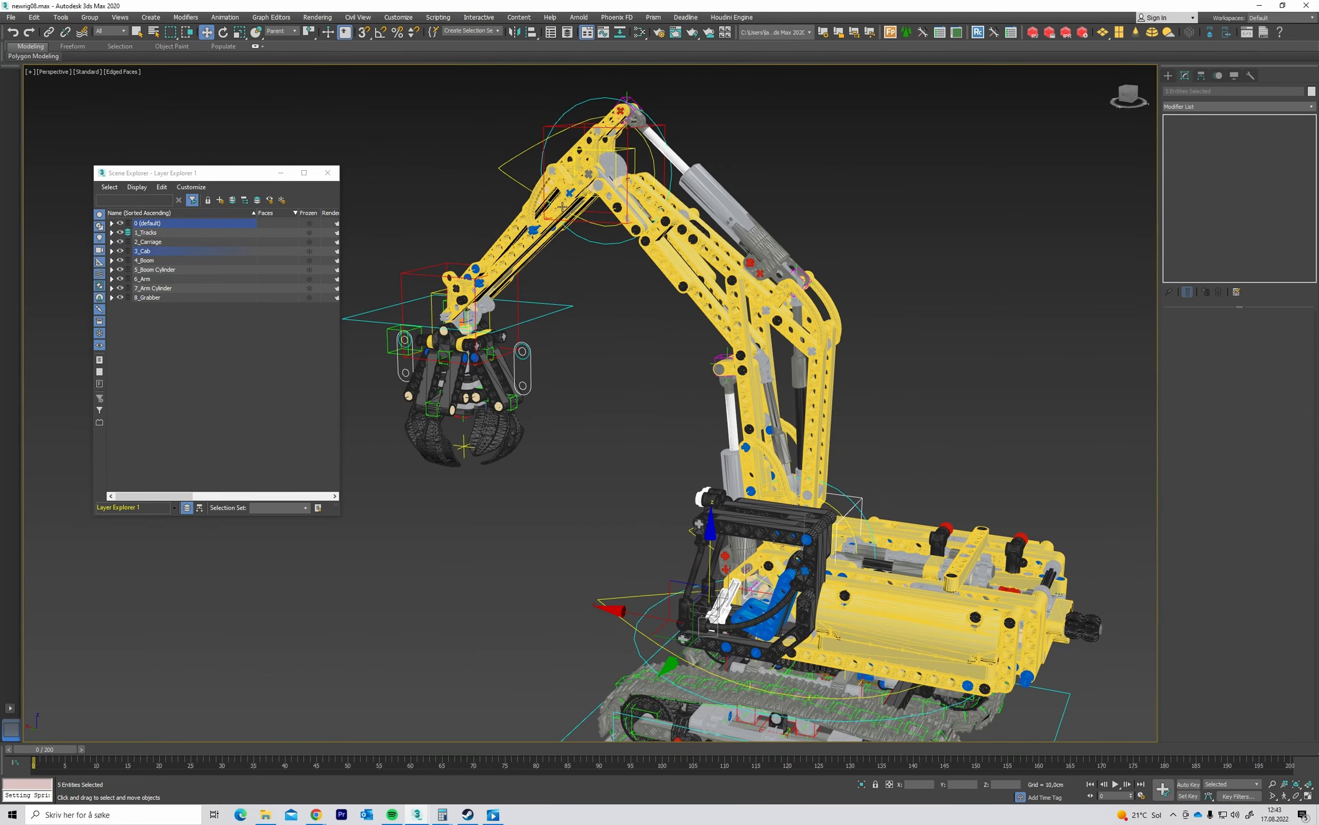
pyautogui.keyDown('ctrl'); pyautogui.click(544, 124); pyautogui.keyUp('ctrl')
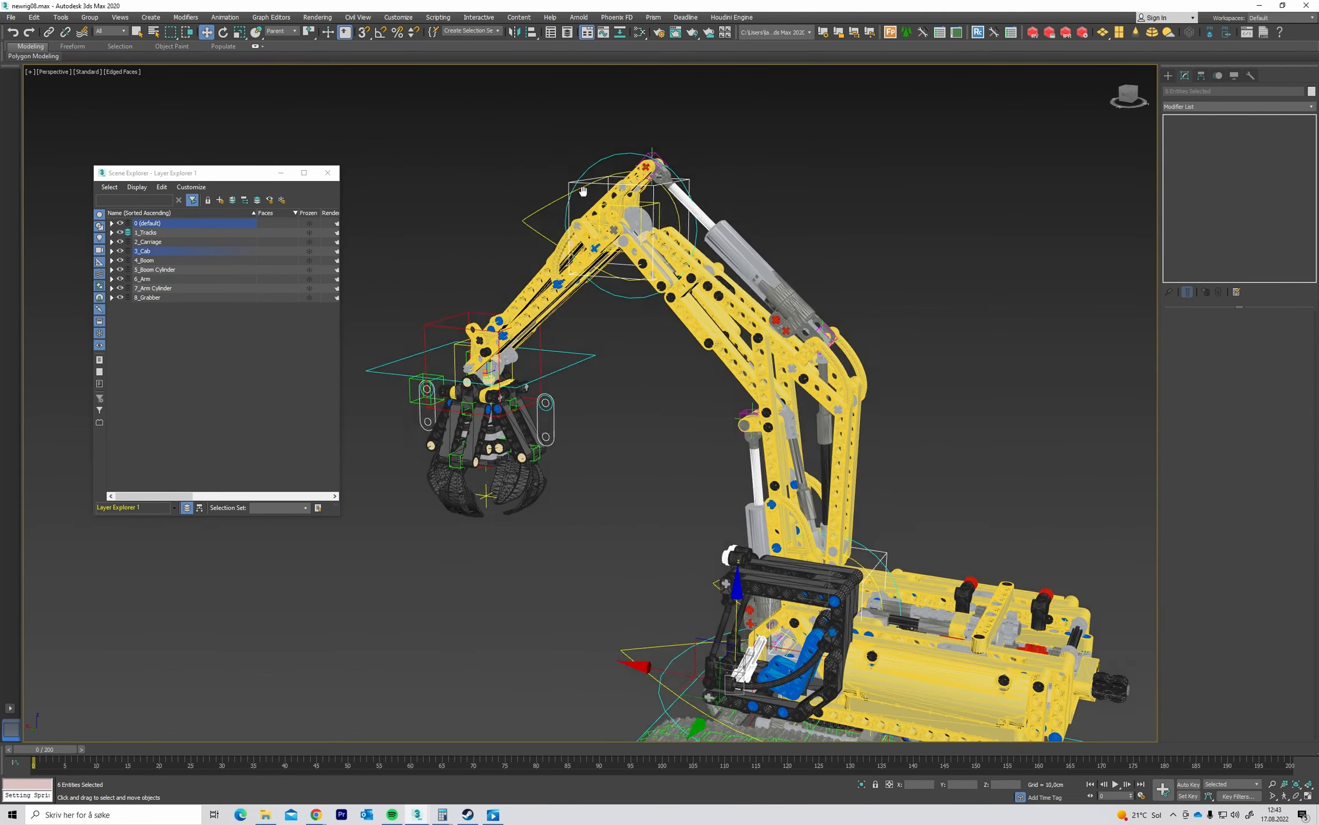
pyautogui.scroll(5, 584, 166)
pyautogui.scroll(-5, 626, 207)
pyautogui.keyDown('alt'); pyautogui.moveTo(626, 207); pyautogui.dragTo(694, 283, button='middle'); pyautogui.keyUp('alt')
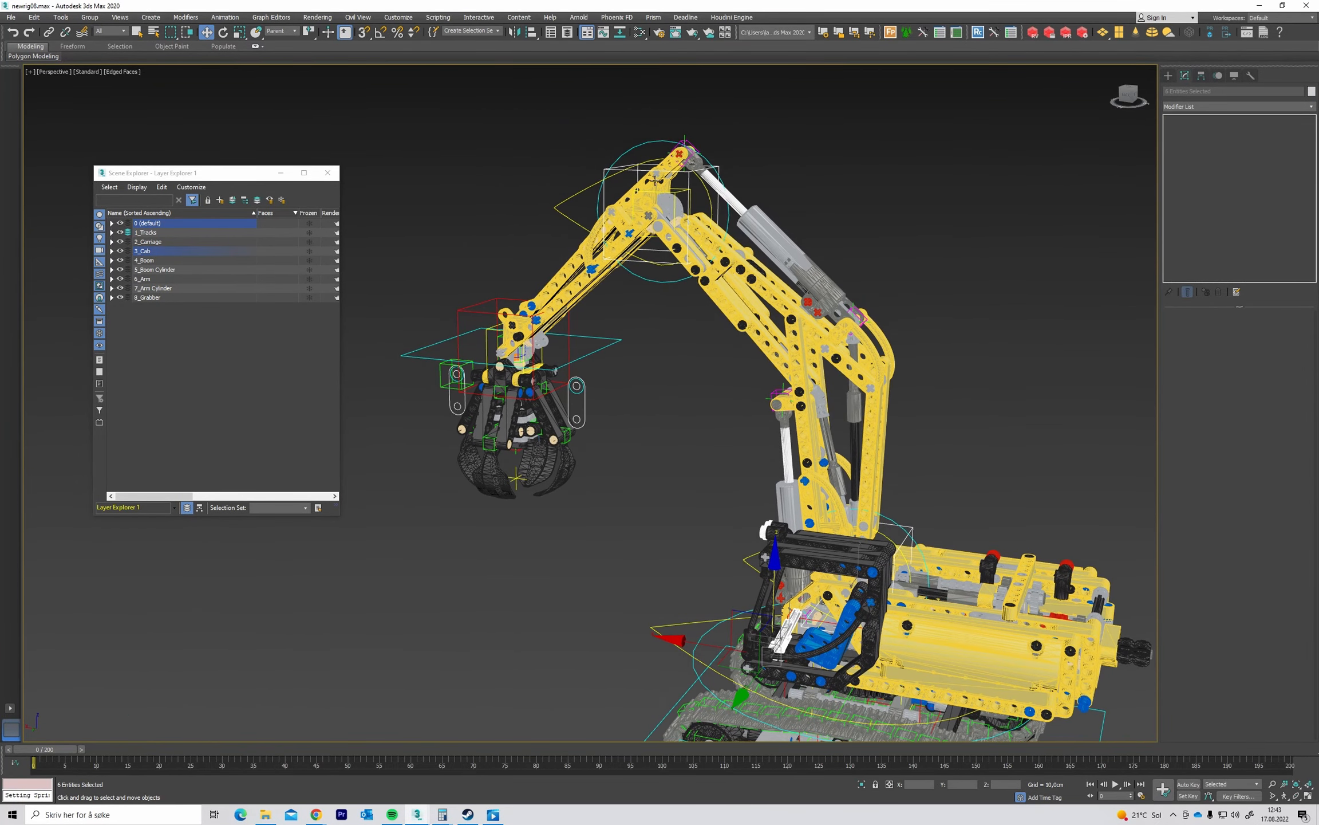
pyautogui.keyDown('ctrl'); pyautogui.click(654, 141); pyautogui.keyUp('ctrl')
pyautogui.moveTo(899, 547); pyautogui.dragTo(736, 534, button='middle')
pyautogui.keyDown('ctrl'); pyautogui.click(871, 481); pyautogui.keyUp('ctrl')
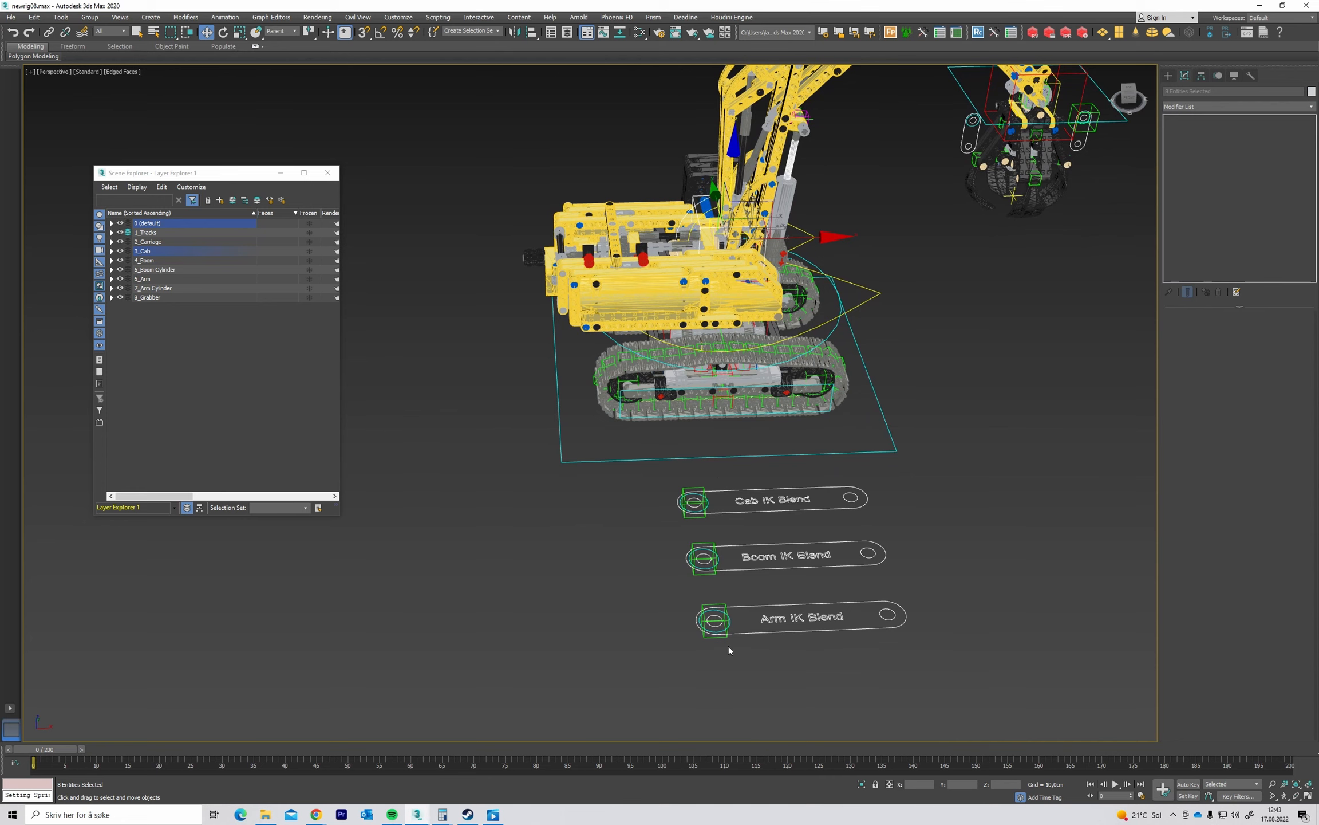
pyautogui.keyDown('alt'); pyautogui.moveTo(696, 472); pyautogui.dragTo(753, 471, button='middle'); pyautogui.keyUp('alt')
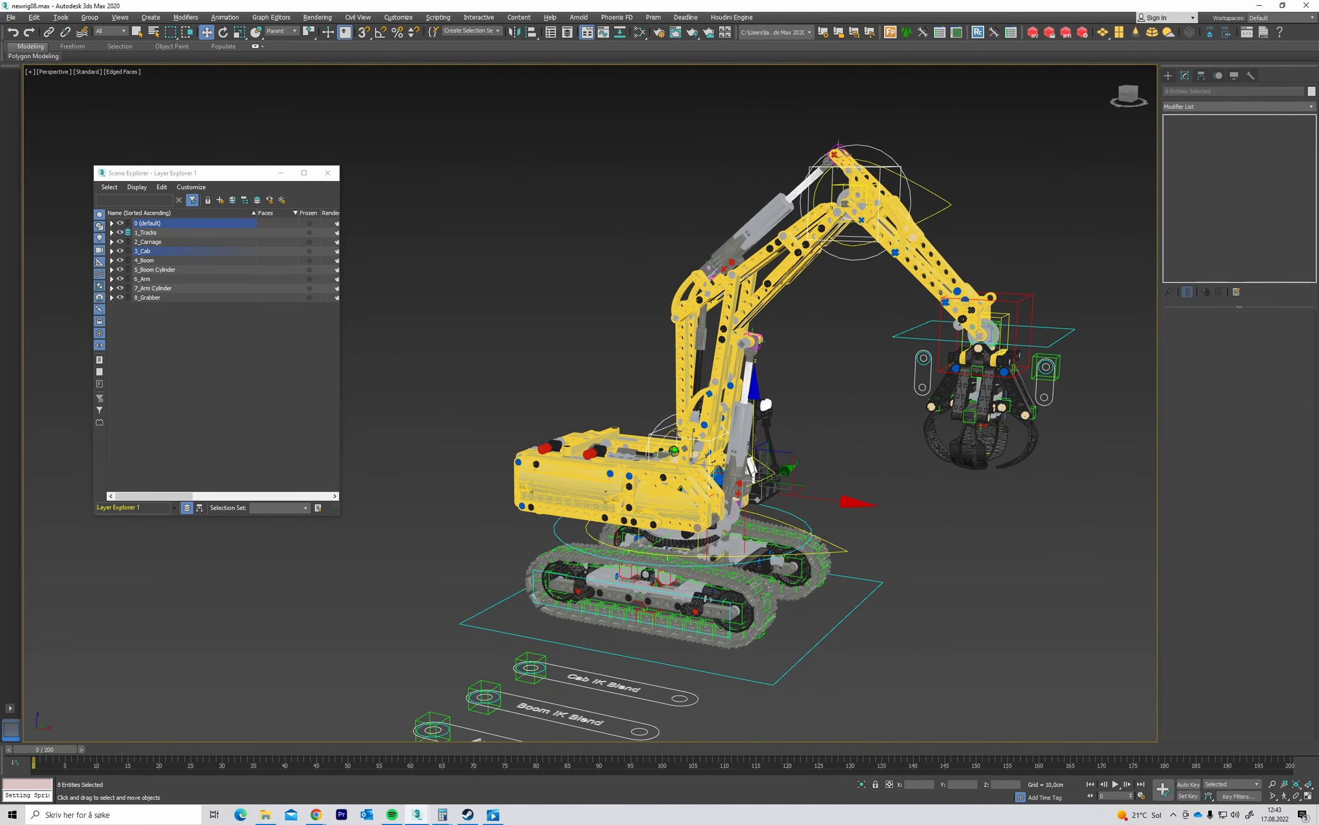
pyautogui.click(753, 467)
pyautogui.scroll(6, 586, 483)
pyautogui.keyDown('alt'); pyautogui.moveTo(587, 483); pyautogui.dragTo(443, 487, button='middle'); pyautogui.keyUp('alt')
pyautogui.moveTo(442, 488); pyautogui.dragTo(482, 469, button='middle')
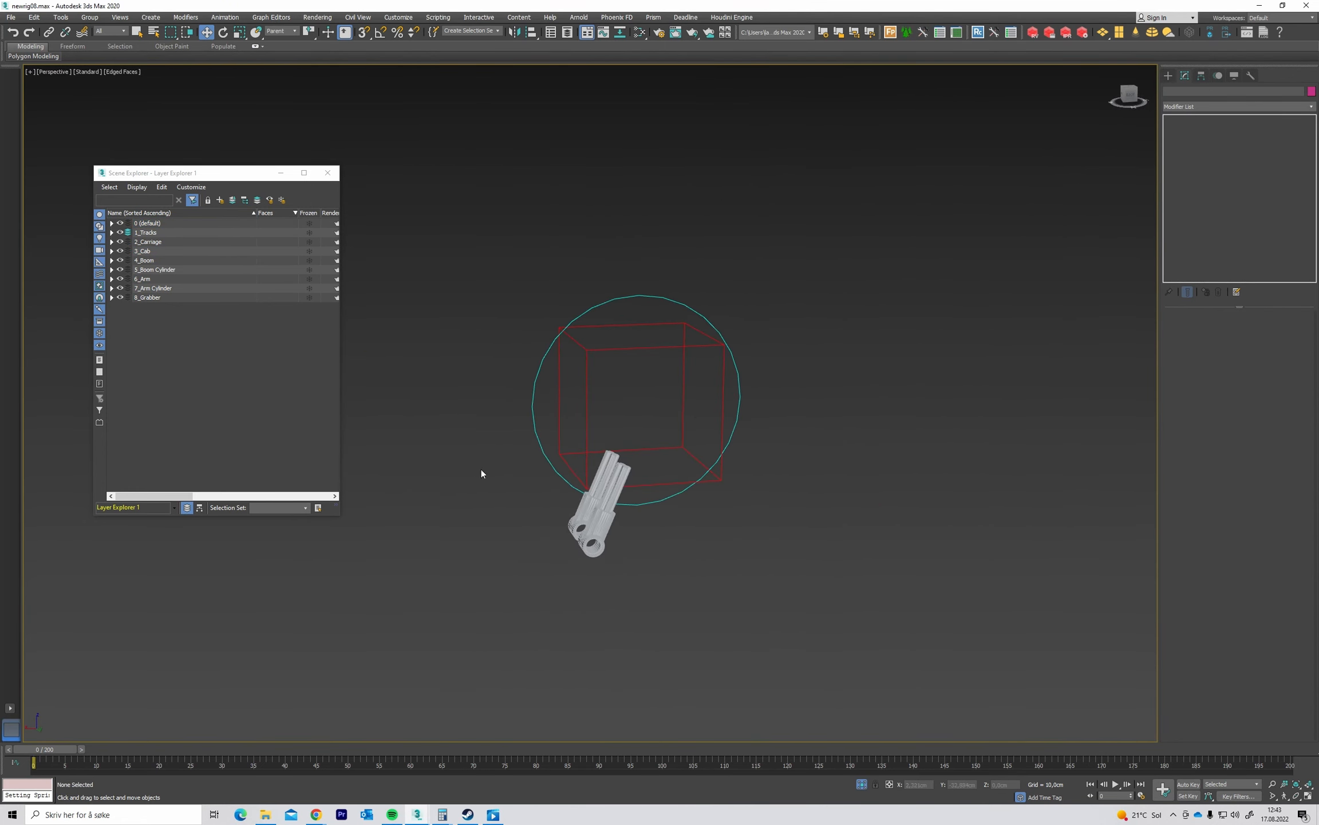
pyautogui.keyDown('alt'); pyautogui.moveTo(565, 471); pyautogui.dragTo(550, 395, button='middle'); pyautogui.keyUp('alt')
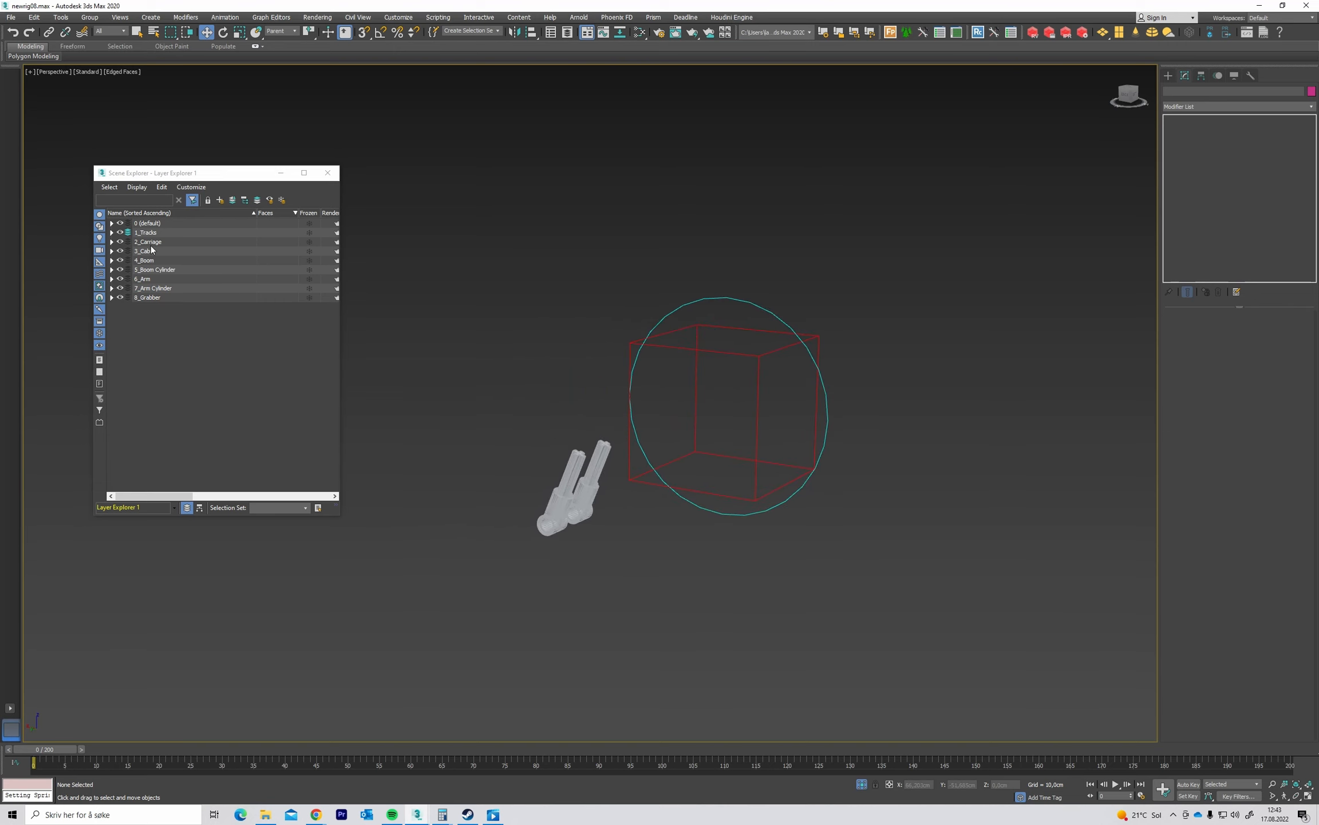
# Make 0 (default) the active layer and place a Point helper beside the levers.
pyautogui.click(128, 223)
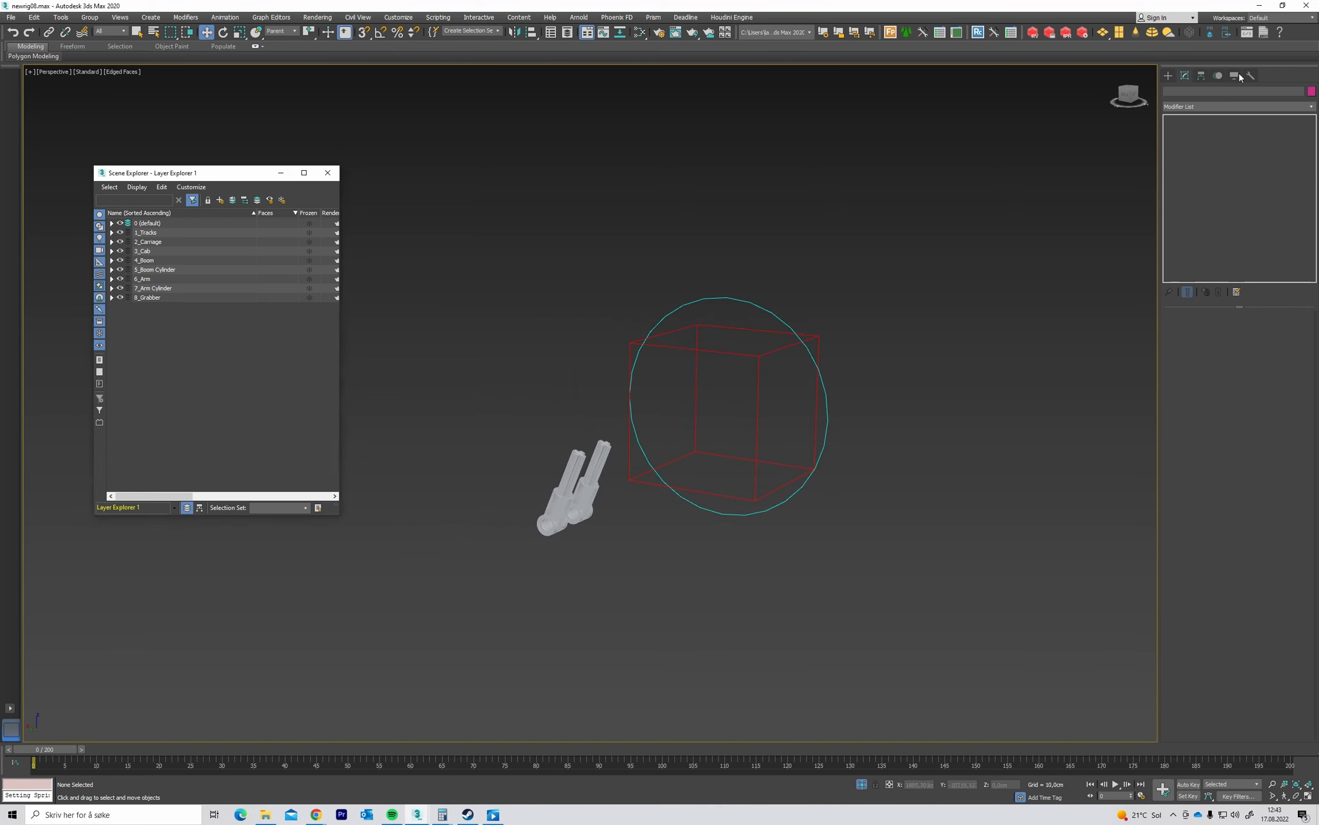
pyautogui.click(1168, 75)
pyautogui.click(1214, 90)
pyautogui.click(1217, 170)
pyautogui.scroll(8, 602, 532)
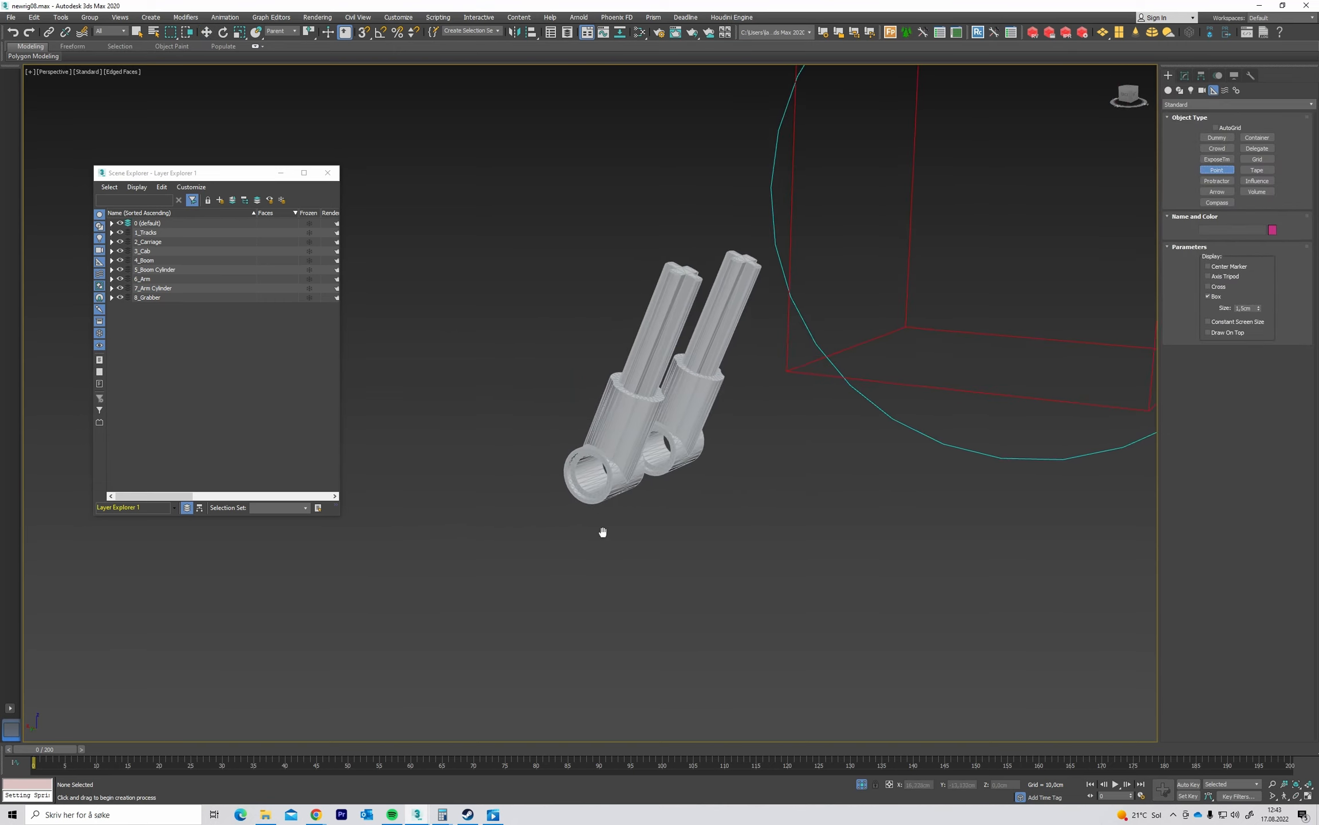
pyautogui.moveTo(689, 548)
pyautogui.keyDown('alt'); pyautogui.mouseDown(button='middle')
pyautogui.moveTo(650, 533)
pyautogui.moveTo(687, 544)
pyautogui.mouseUp(button='middle'); pyautogui.keyUp('alt')
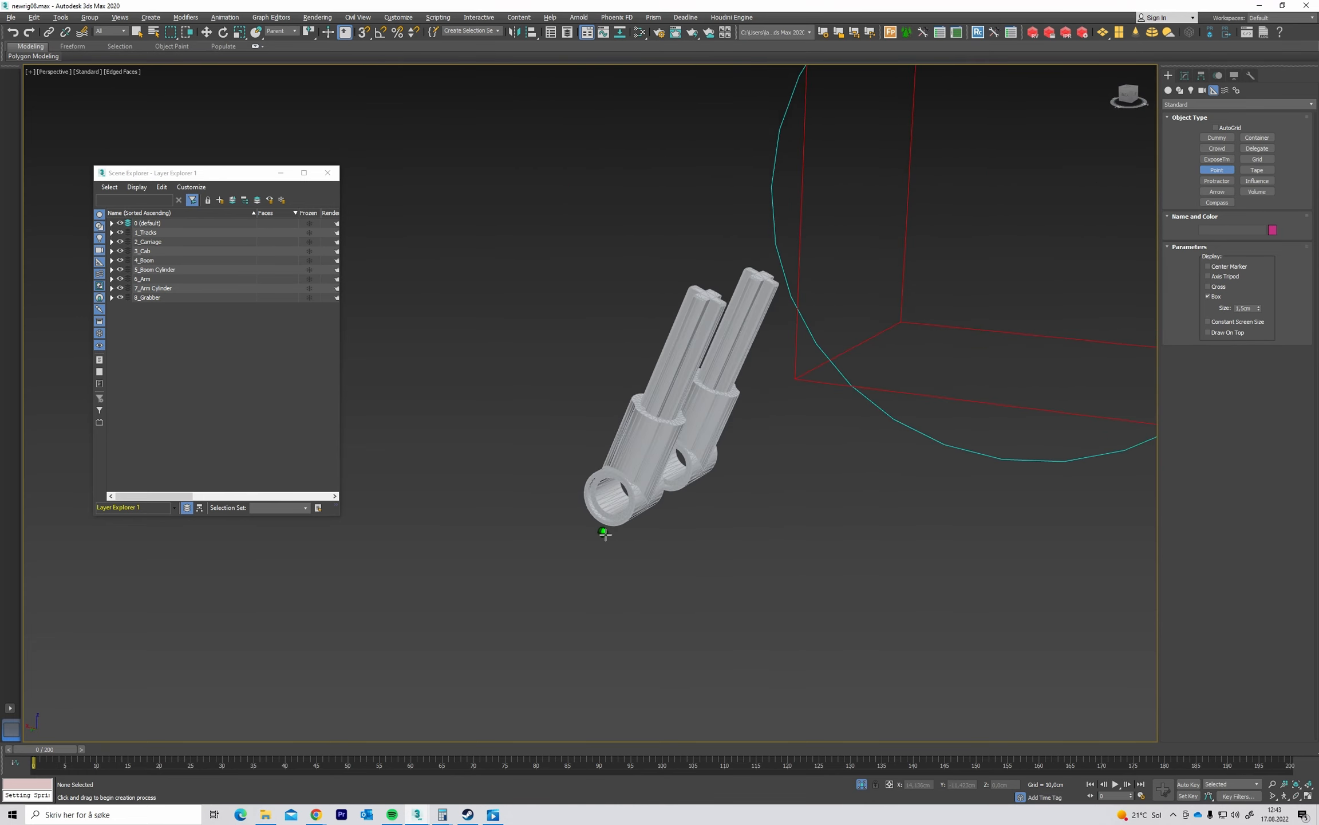
pyautogui.click(717, 552)
# Align the Point helper to the near lever part in X, Y and Z position, pivot to pivot, with matching orientation.
pyautogui.hotkey('alt', 'a')
pyautogui.click(635, 491)
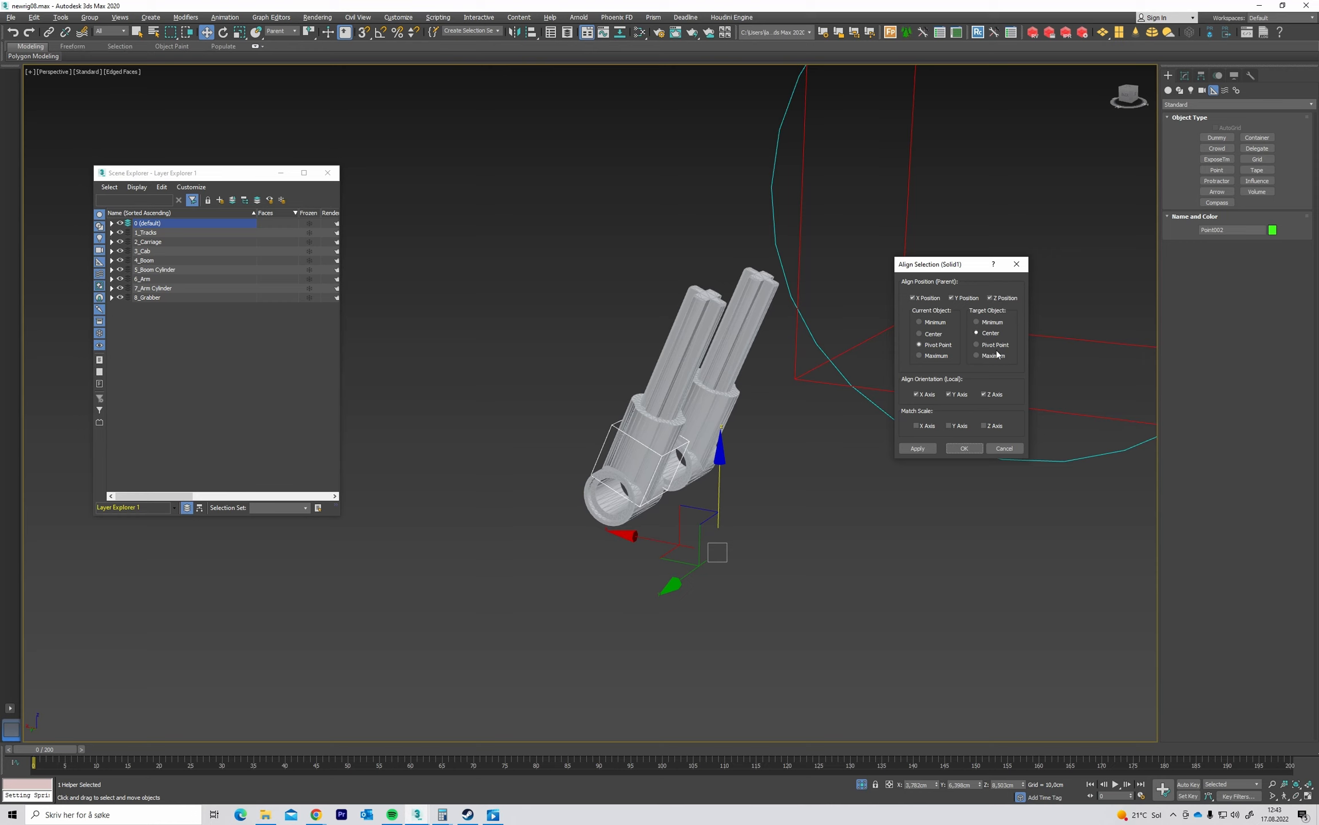
pyautogui.click(995, 345)
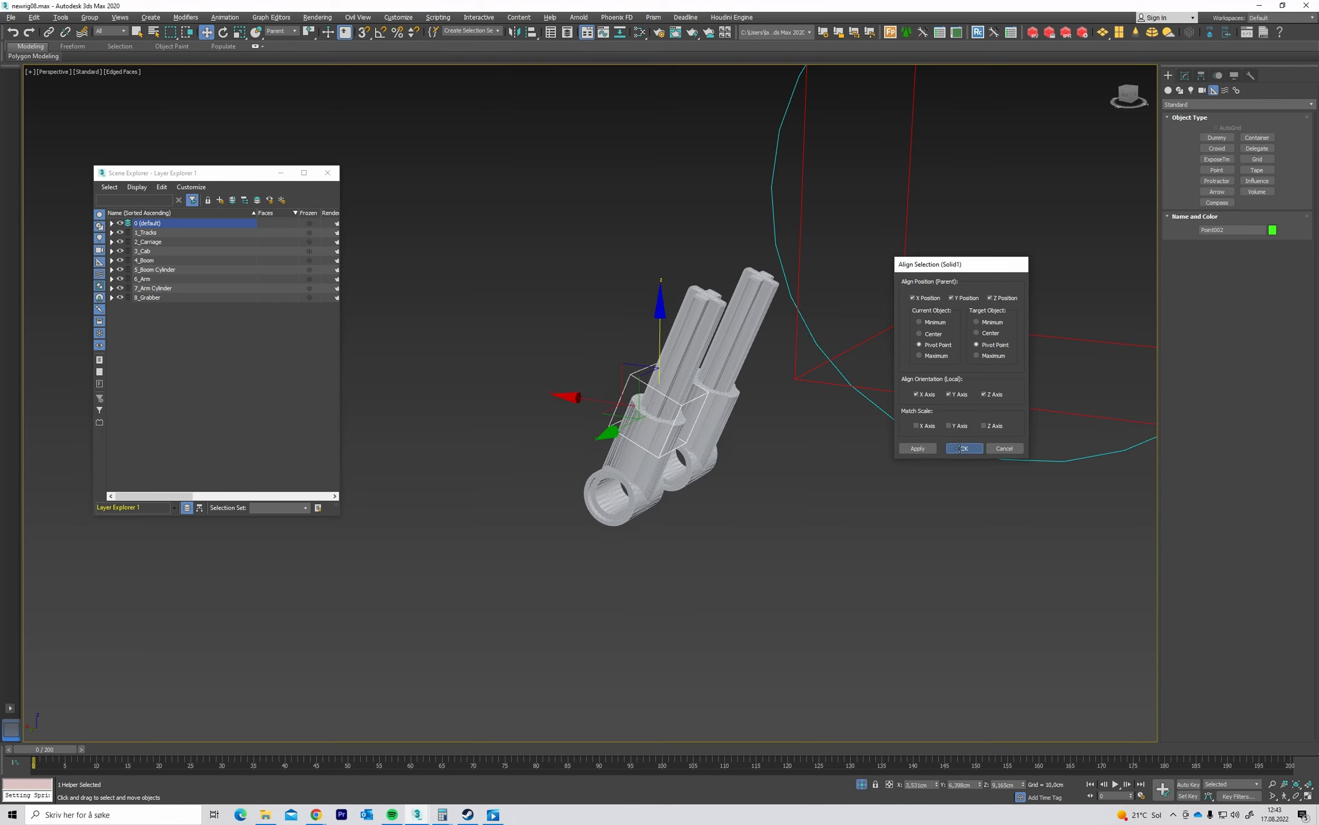
pyautogui.click(965, 448)
pyautogui.keyDown('alt'); pyautogui.moveTo(647, 430); pyautogui.dragTo(703, 431, button='middle'); pyautogui.keyUp('alt')
pyautogui.scroll(4, 681, 437)
pyautogui.scroll(-4, 687, 441)
pyautogui.moveTo(703, 431); pyautogui.dragTo(687, 469, button='middle')
pyautogui.scroll(-2, 687, 469)
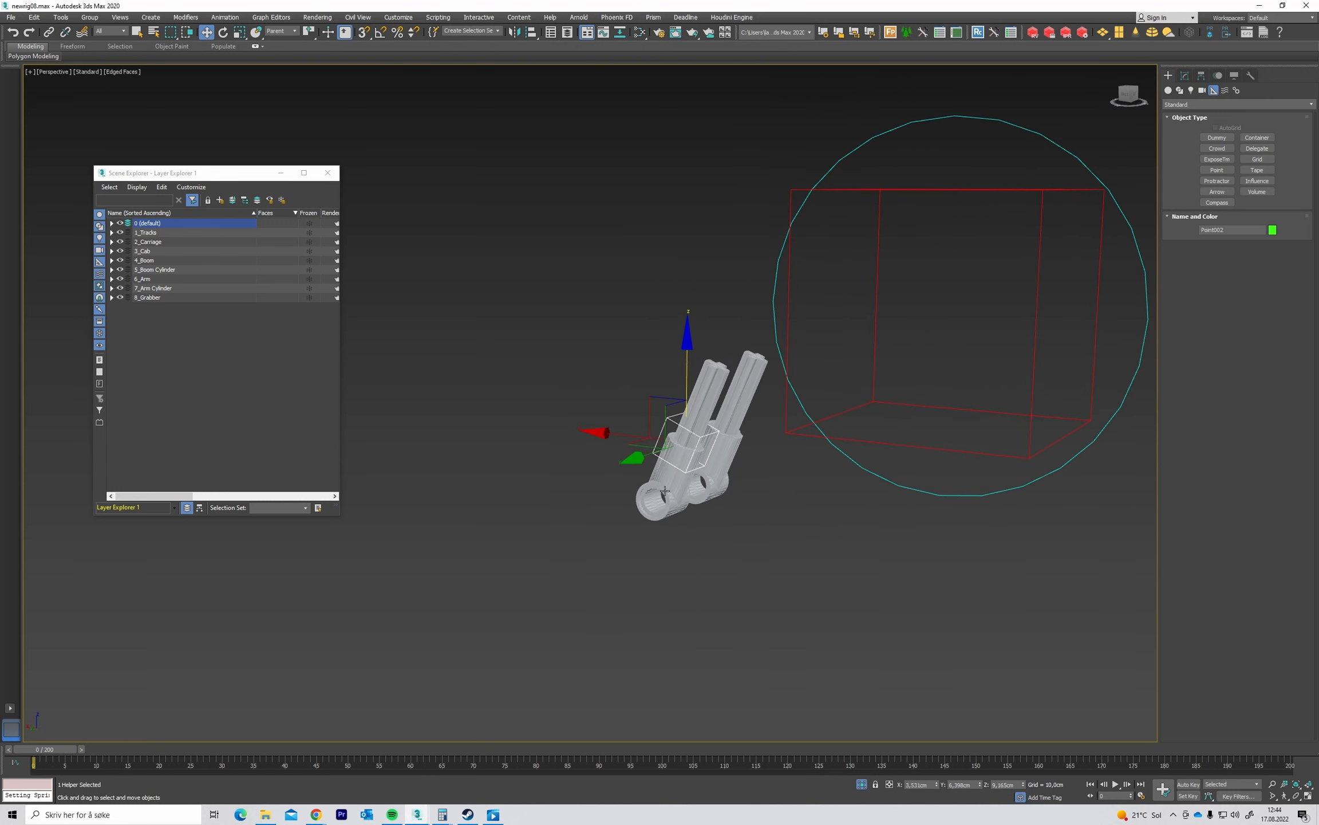
# Try rotating the near lever's base and its shaft to test their pivots, undoing each rotation and clearing the selection.
pyautogui.click(665, 508)
pyautogui.press('e')
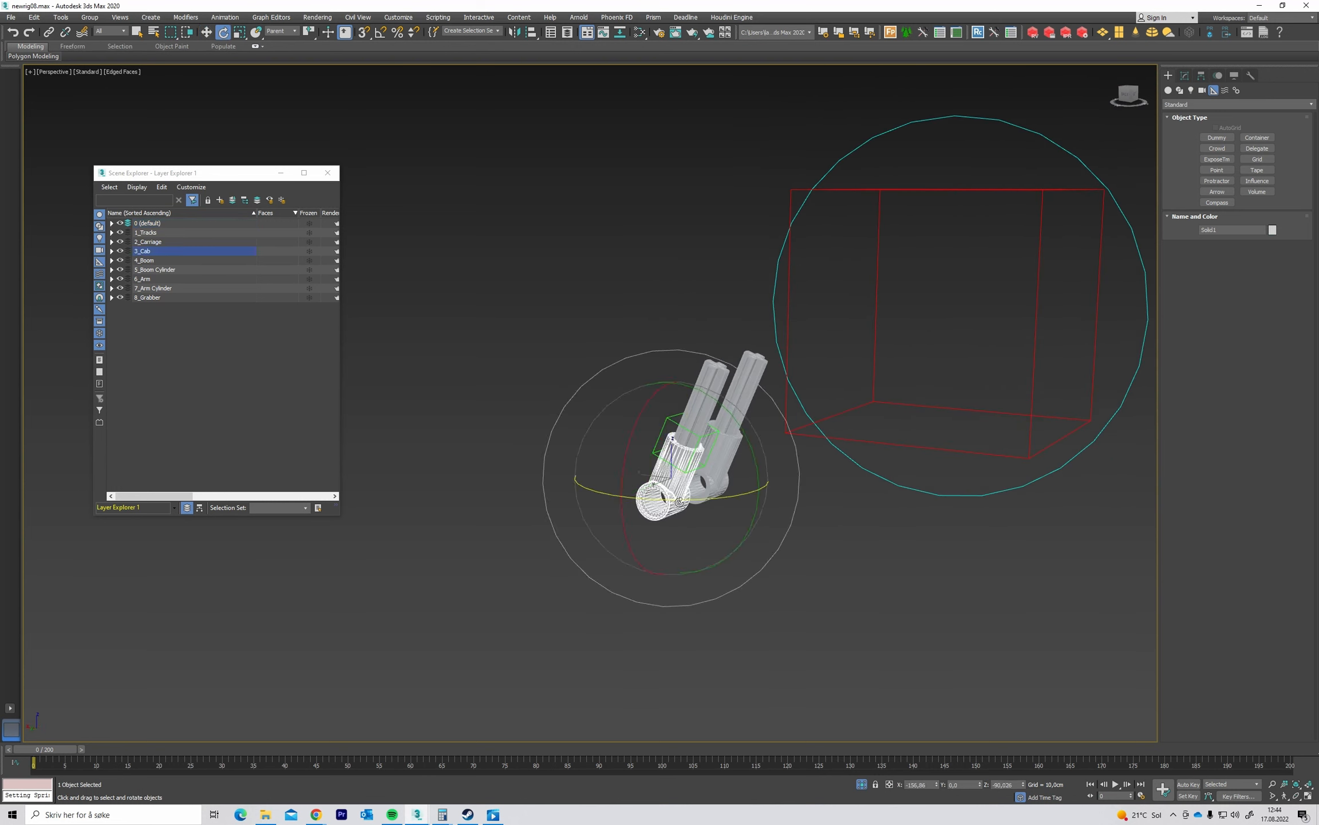
pyautogui.moveTo(748, 445)
pyautogui.mouseDown()
pyautogui.moveTo(768, 492)
pyautogui.moveTo(759, 440)
pyautogui.mouseUp()
pyautogui.hotkey('ctrl', 'z')
pyautogui.hotkey('ctrl', 'z')
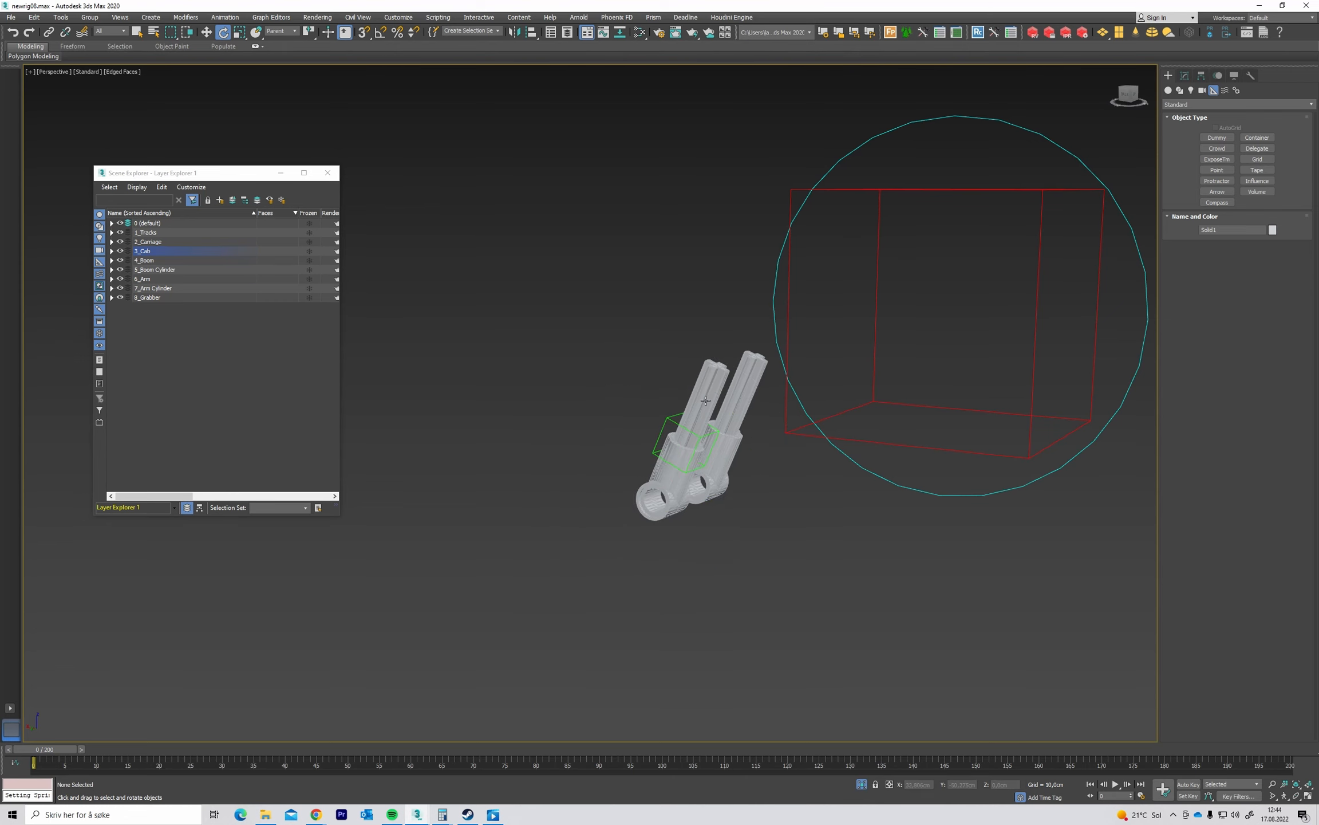
pyautogui.moveTo(702, 405); pyautogui.dragTo(682, 439, button='middle')
pyautogui.click(681, 440)
pyautogui.moveTo(729, 391); pyautogui.dragTo(742, 400)
pyautogui.hotkey('ctrl', 'z')
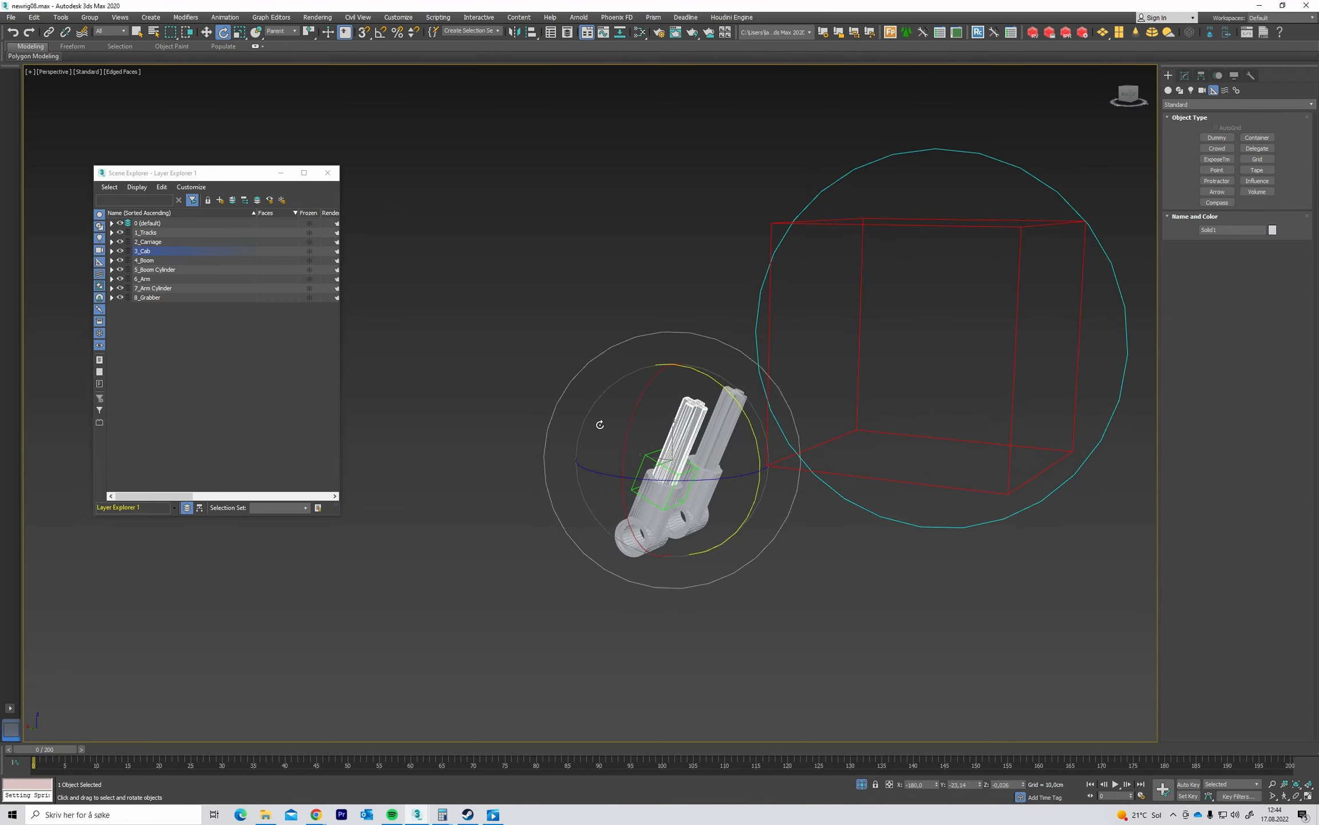
pyautogui.press('w')
pyautogui.click(634, 524)
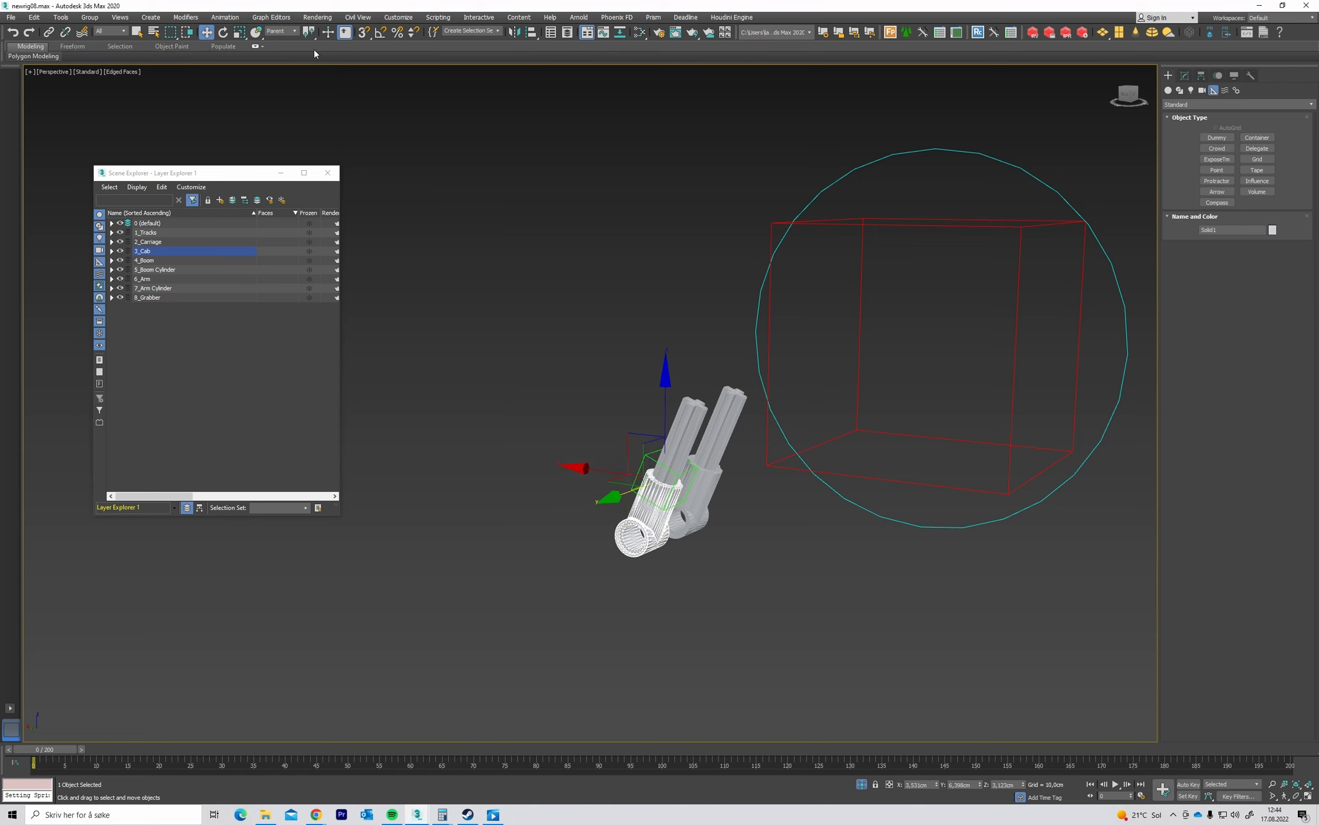
pyautogui.moveTo(534, 199); pyautogui.dragTo(513, 224, button='middle')
pyautogui.click(513, 284)
# Add the blue pin that joins the two levers to the isolated set of lever parts and controls.
pyautogui.keyDown('alt'); pyautogui.moveTo(514, 286); pyautogui.dragTo(583, 336, button='middle'); pyautogui.keyUp('alt')
pyautogui.hotkey('ctrl', 'a')
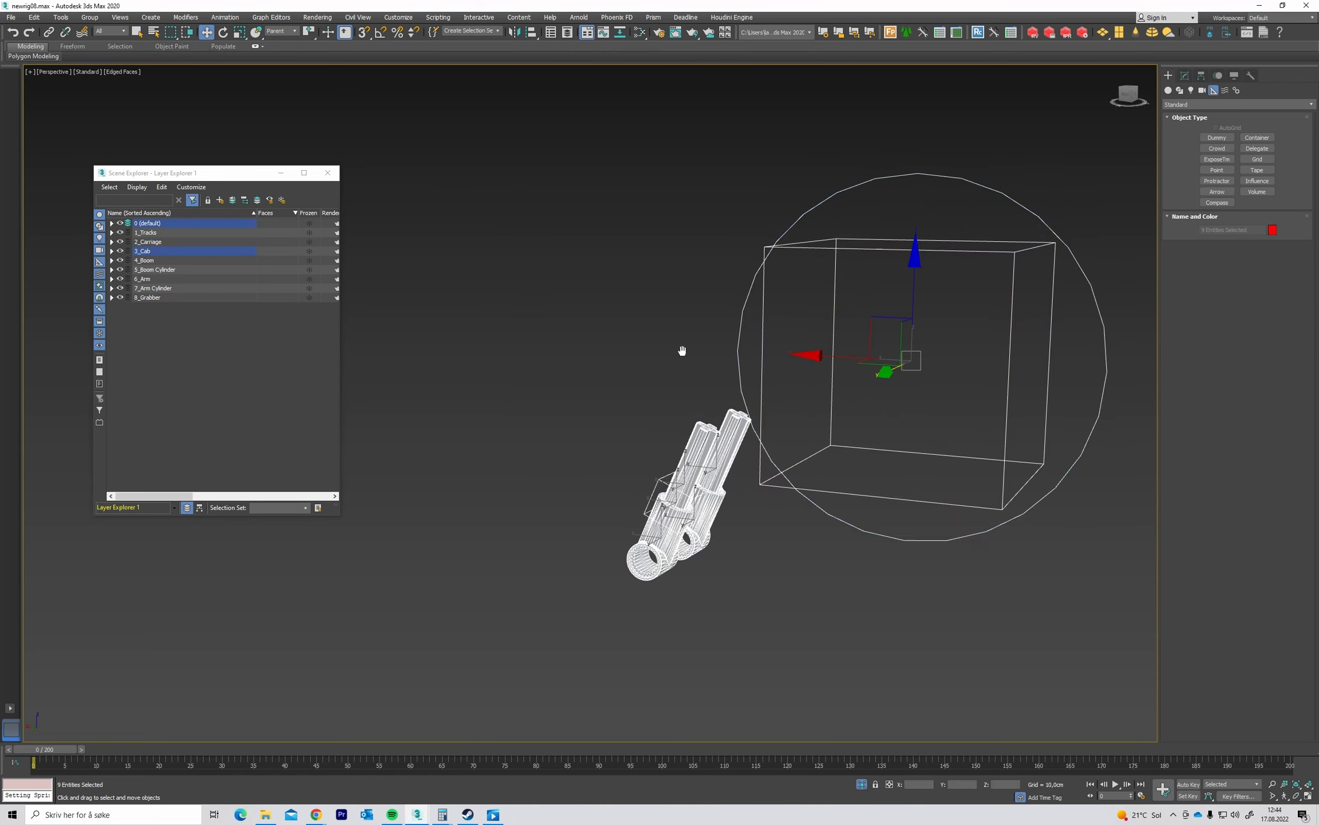
pyautogui.moveTo(681, 350); pyautogui.dragTo(697, 295, button='middle')
pyautogui.keyDown('alt'); pyautogui.moveTo(697, 294); pyautogui.dragTo(663, 354, button='middle'); pyautogui.keyUp('alt')
pyautogui.hotkey('alt', 'q')
pyautogui.keyDown('alt'); pyautogui.moveTo(663, 354); pyautogui.dragTo(630, 372, button='middle'); pyautogui.keyUp('alt')
pyautogui.scroll(6, 635, 408)
pyautogui.keyDown('alt'); pyautogui.moveTo(802, 420); pyautogui.dragTo(602, 473, button='middle'); pyautogui.keyUp('alt')
pyautogui.scroll(6, 640, 462)
pyautogui.moveTo(601, 472); pyautogui.dragTo(733, 361, button='middle')
pyautogui.keyDown('ctrl'); pyautogui.click(650, 613); pyautogui.keyUp('ctrl')
pyautogui.keyDown('alt'); pyautogui.moveTo(650, 612); pyautogui.dragTo(623, 602, button='middle'); pyautogui.keyUp('alt')
pyautogui.hotkey('alt', 'q')
pyautogui.click(688, 542)
pyautogui.scroll(5, 607, 528)
# Align the Point helper's pivot to the blue pin's pivot in X and Z position only, with orientation alignment off.
pyautogui.keyDown('alt'); pyautogui.moveTo(575, 527); pyautogui.dragTo(616, 492, button='middle'); pyautogui.keyUp('alt')
pyautogui.click(649, 487)
pyautogui.hotkey('alt', 'a')
pyautogui.click(572, 587)
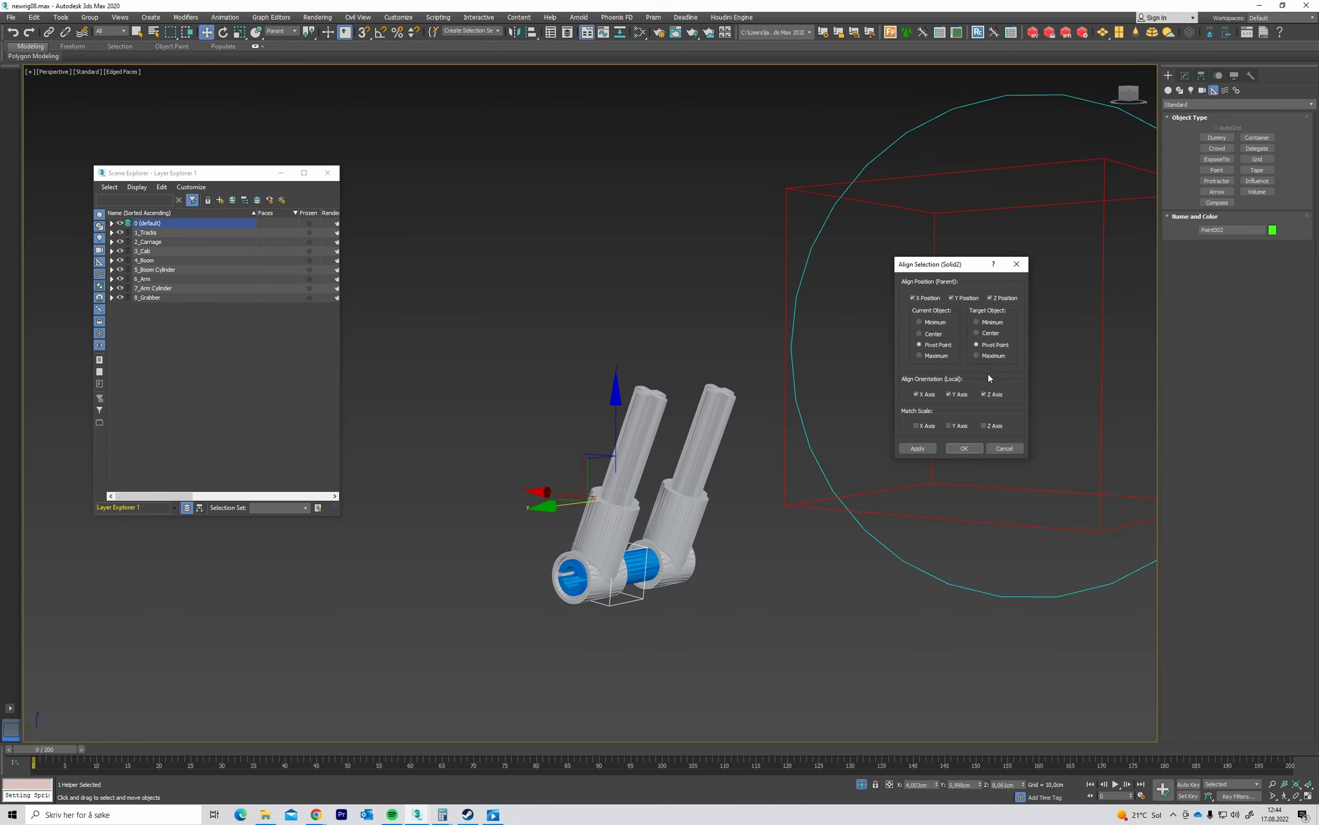
pyautogui.click(917, 395)
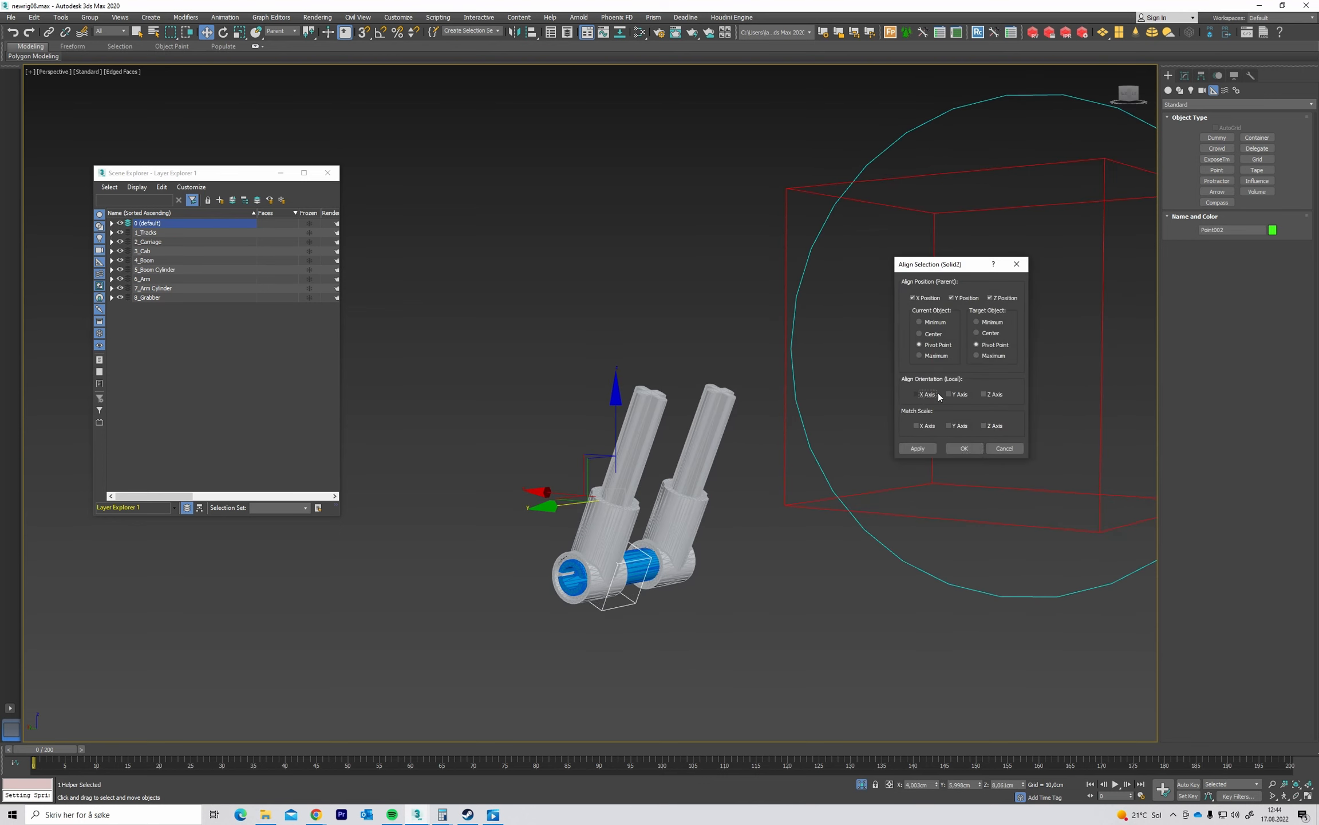
pyautogui.click(958, 298)
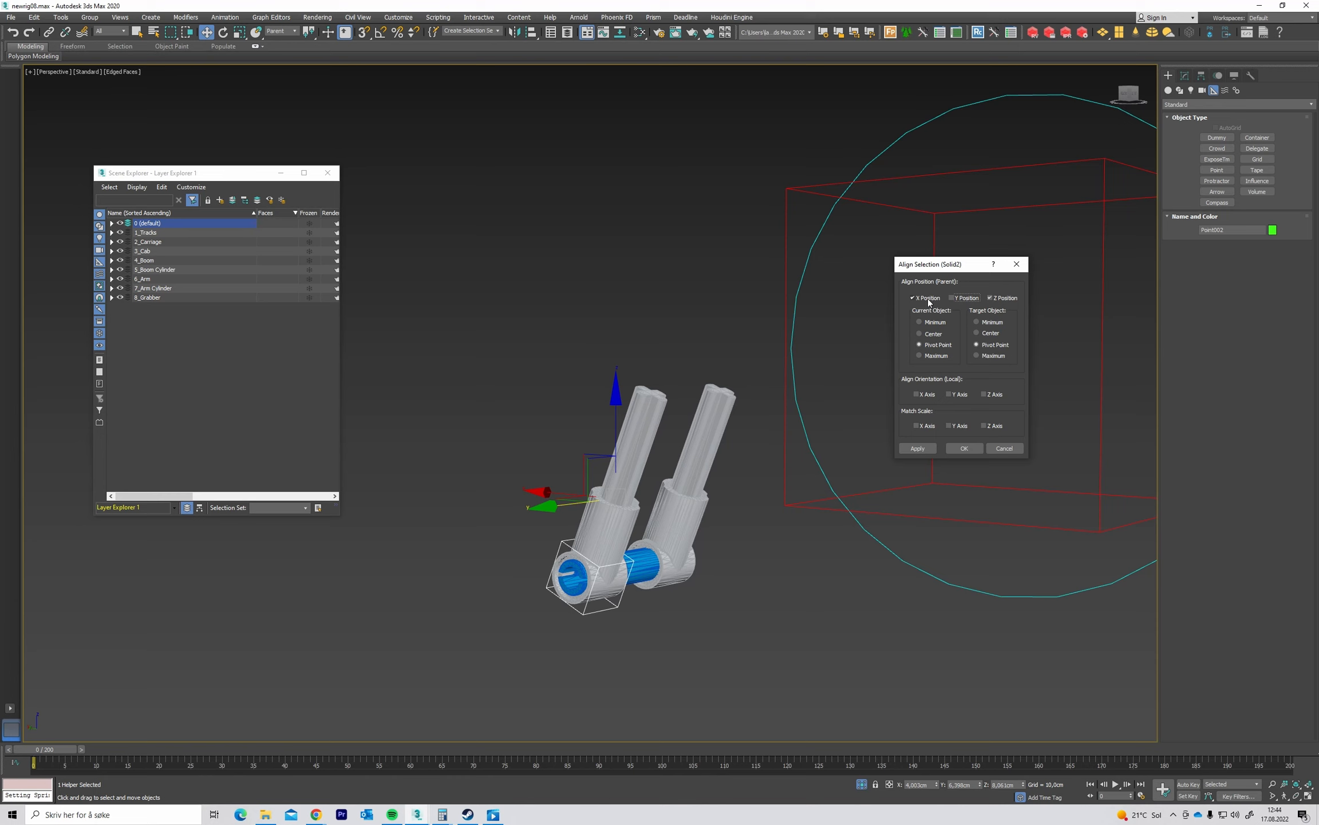
pyautogui.click(970, 451)
# Rename the Point helper Point_Joystick_Zero and display it as a cross instead of a box.
pyautogui.scroll(3, 621, 530)
pyautogui.keyDown('alt'); pyautogui.moveTo(622, 530); pyautogui.dragTo(638, 494, button='middle'); pyautogui.keyUp('alt')
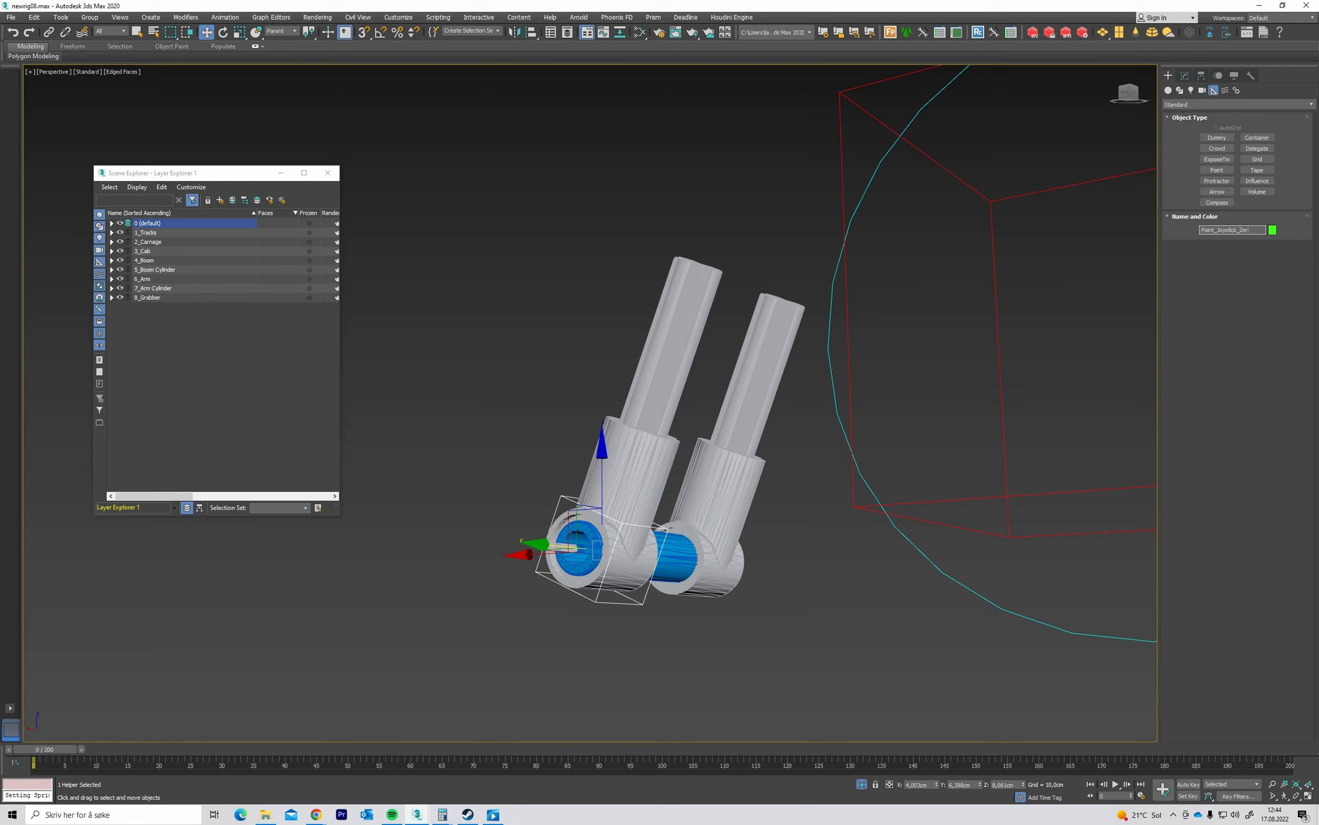
pyautogui.press('Return')
pyautogui.click(1185, 75)
pyautogui.click(1215, 364)
pyautogui.click(1214, 356)
pyautogui.moveTo(648, 456)
pyautogui.keyDown('alt'); pyautogui.mouseDown(button='middle')
pyautogui.moveTo(584, 452)
pyautogui.moveTo(704, 434)
pyautogui.moveTo(726, 442)
pyautogui.mouseUp(button='middle'); pyautogui.keyUp('alt')
pyautogui.scroll(5, 704, 434)
pyautogui.scroll(-3, 706, 435)
# Clone the Point_Joystick_Zero helper as a copy named Point_Joystick_LookAt.
pyautogui.rightClick(736, 453)
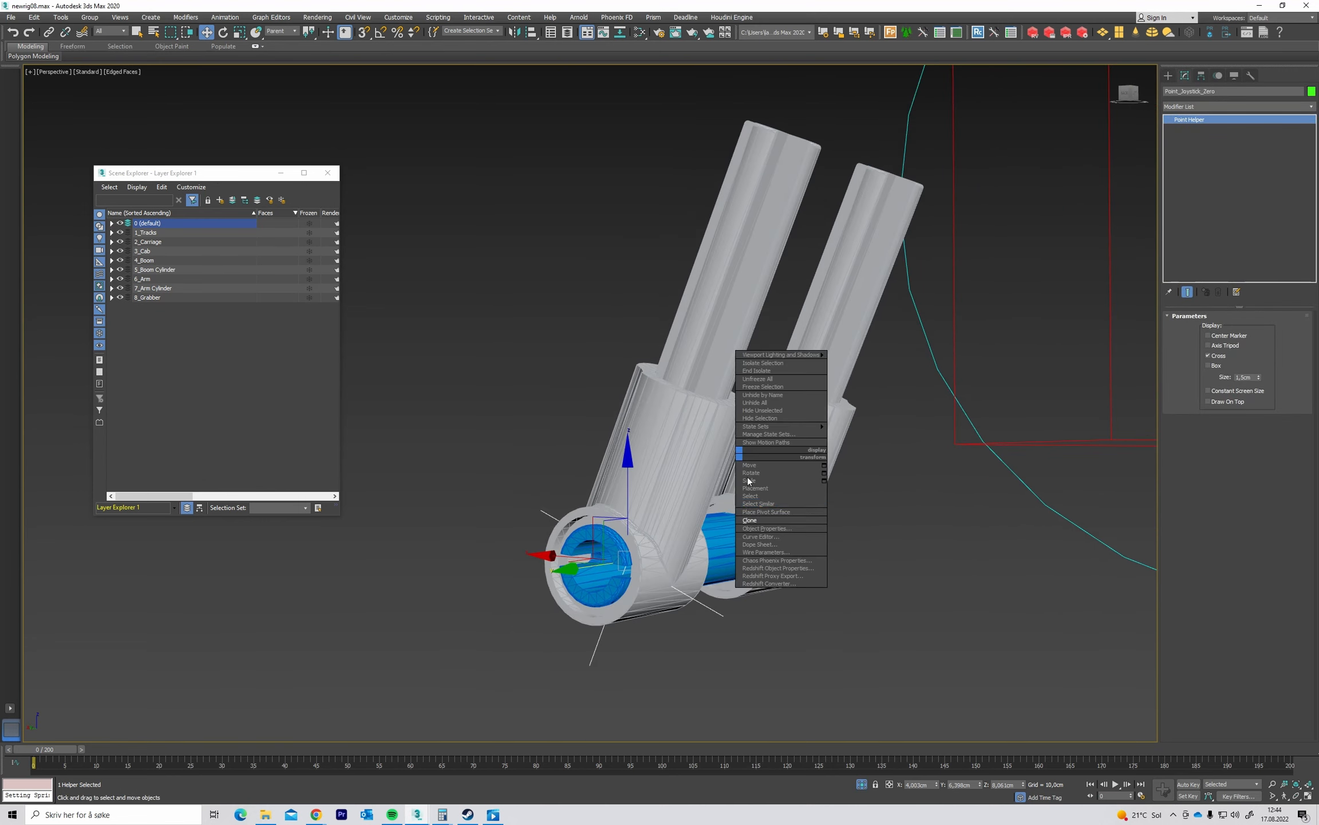
pyautogui.click(754, 520)
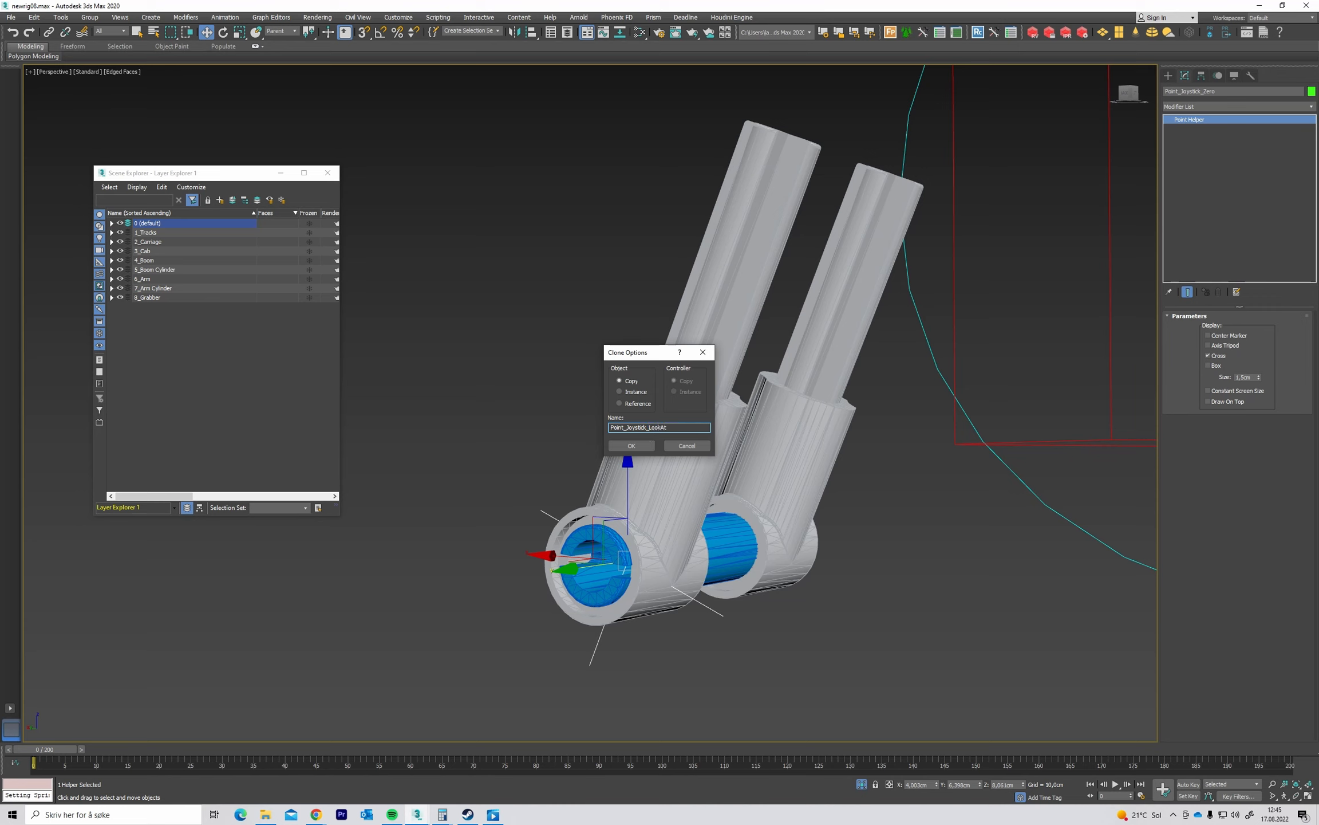
pyautogui.click(633, 446)
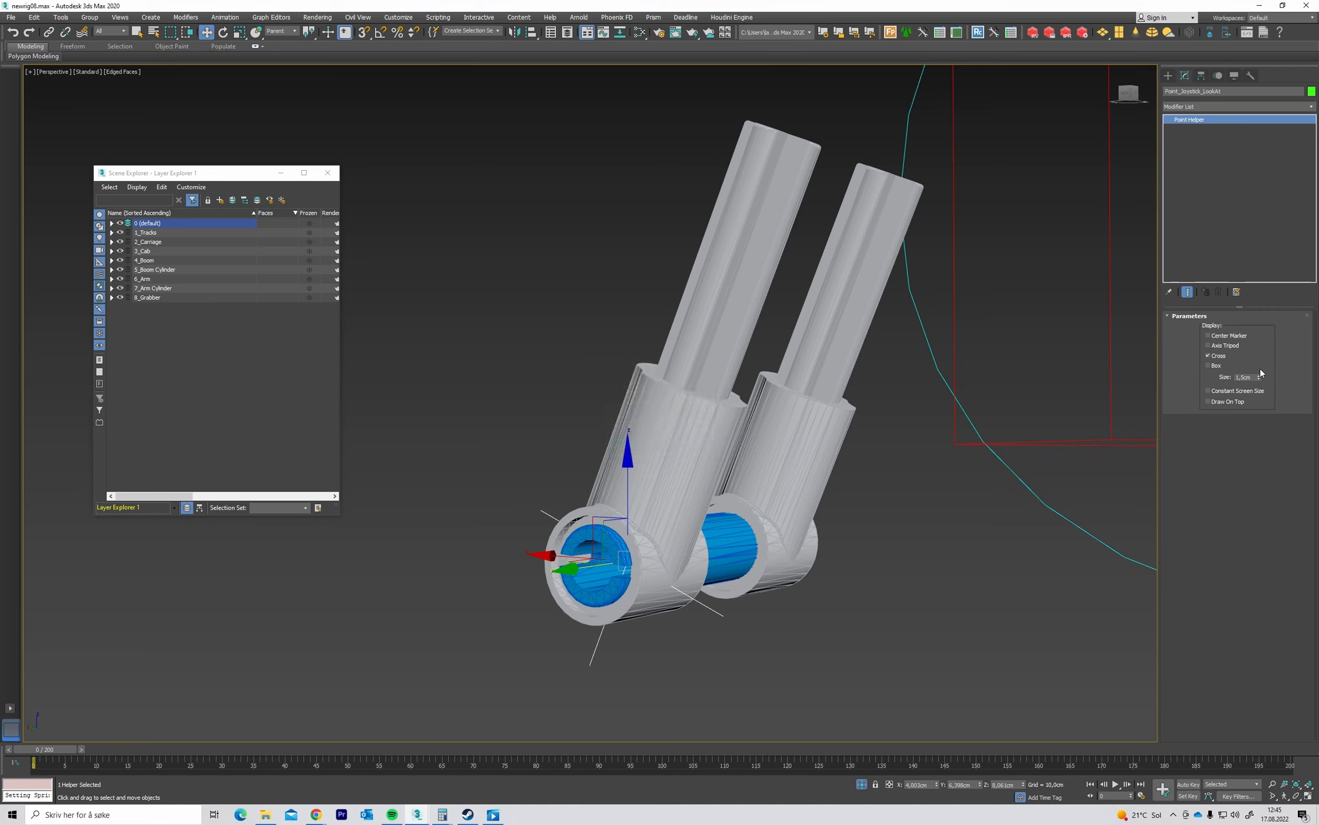
# Display the Point_Joystick_LookAt helper as a 2.0 cm box instead of a cross.
pyautogui.click(1214, 356)
pyautogui.click(1214, 365)
pyautogui.moveTo(1264, 378); pyautogui.dragTo(1265, 368)
pyautogui.scroll(-6, 739, 490)
pyautogui.click(619, 484)
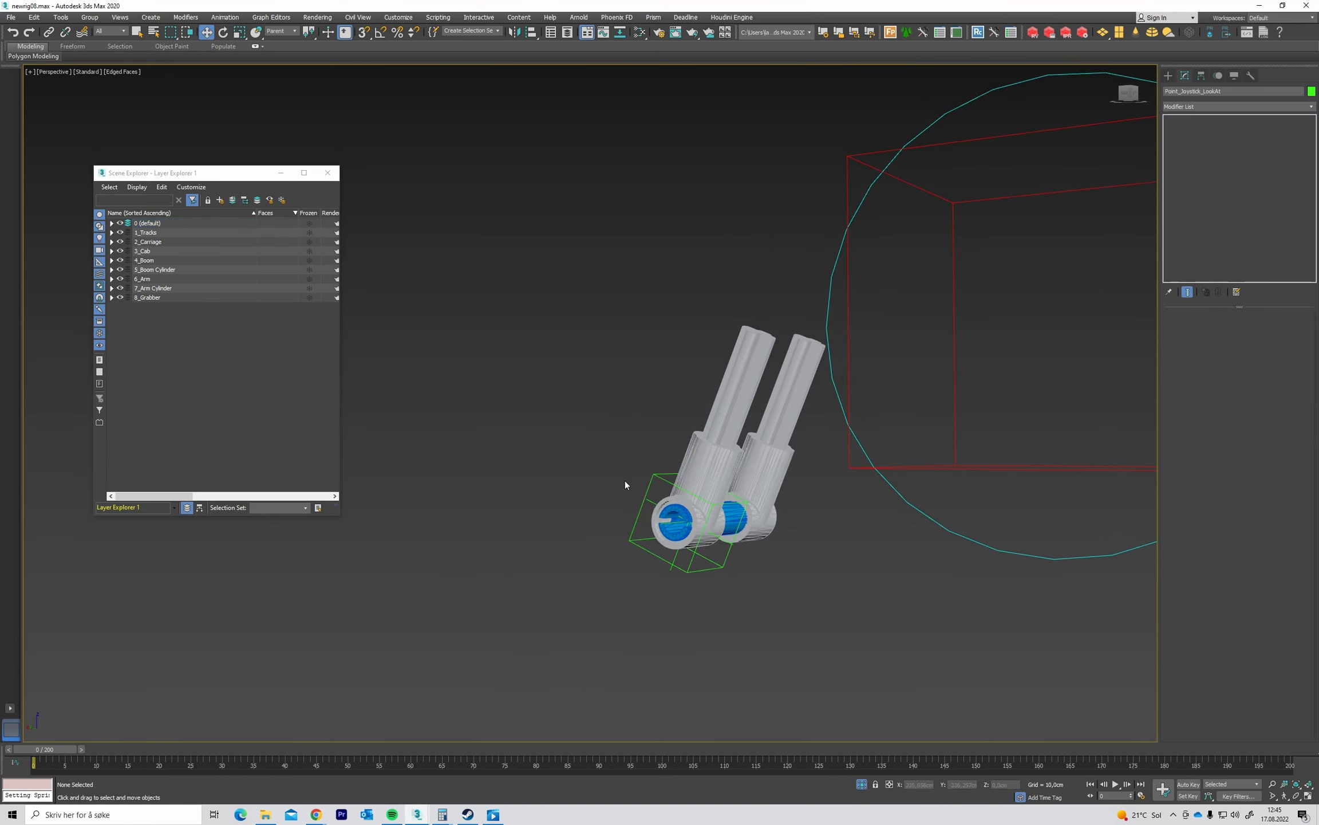
pyautogui.click(658, 478)
pyautogui.scroll(3, 657, 496)
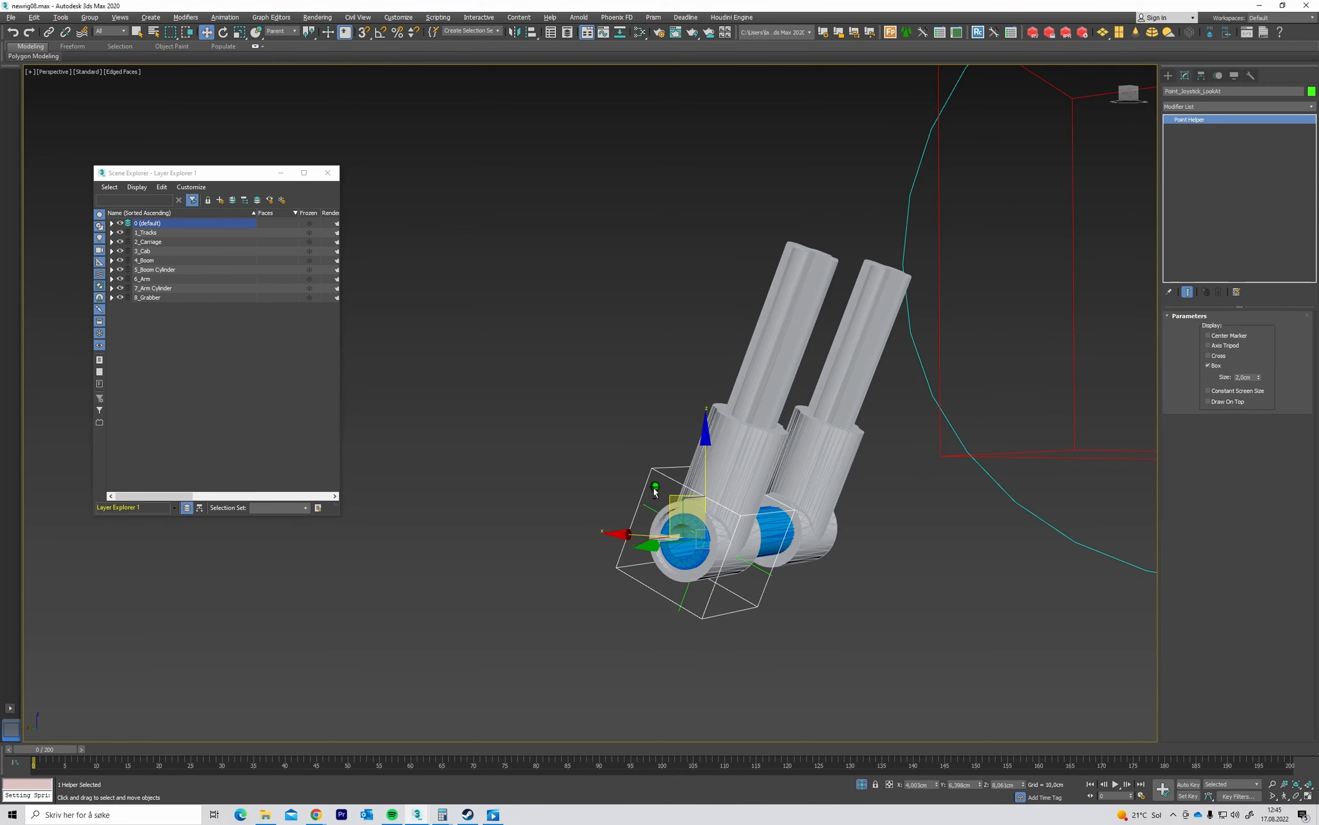
# Activate the Select and Link tool and change the Point_Joystick_LookAt helper's object color to magenta.
pyautogui.hotkey('ctrl', 'l')
pyautogui.press('space')
pyautogui.click(625, 494)
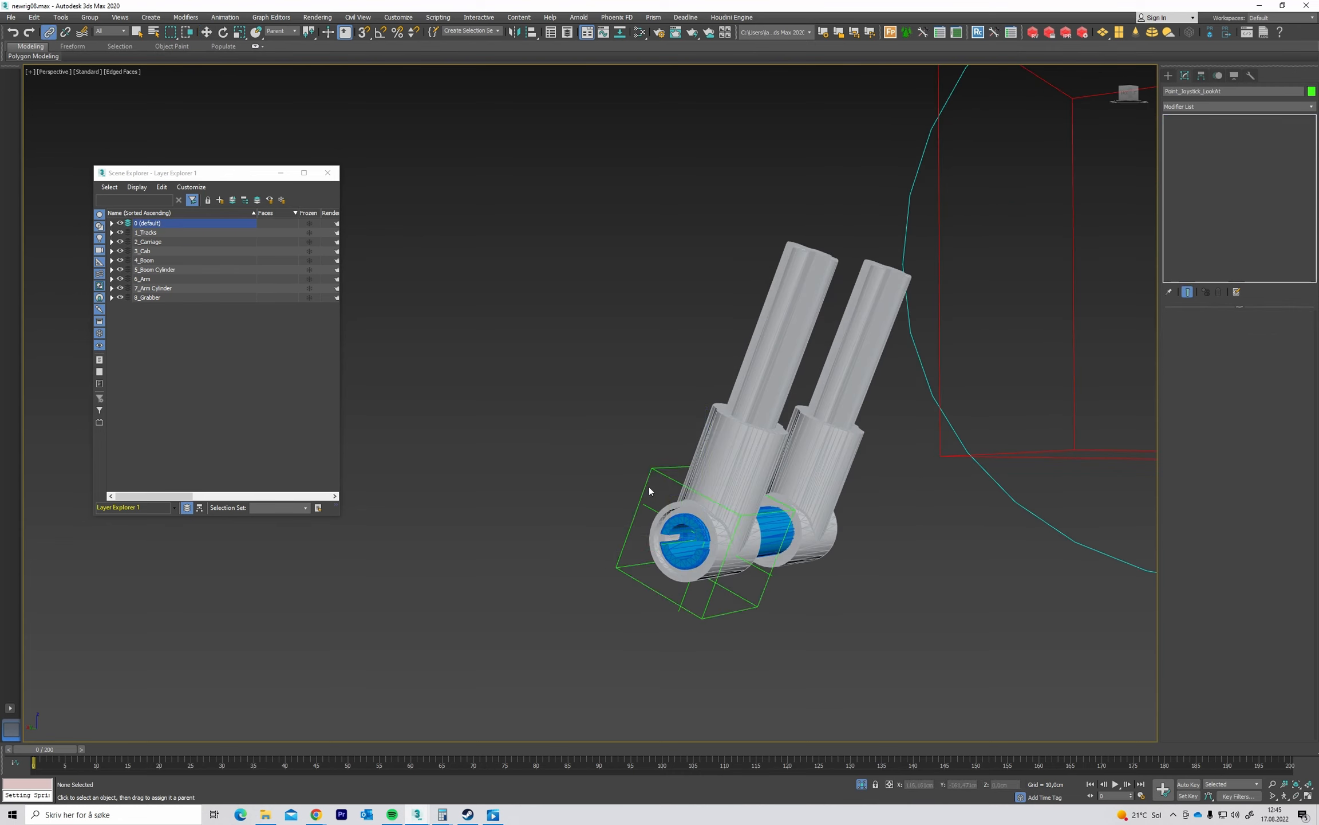
pyautogui.click(661, 474)
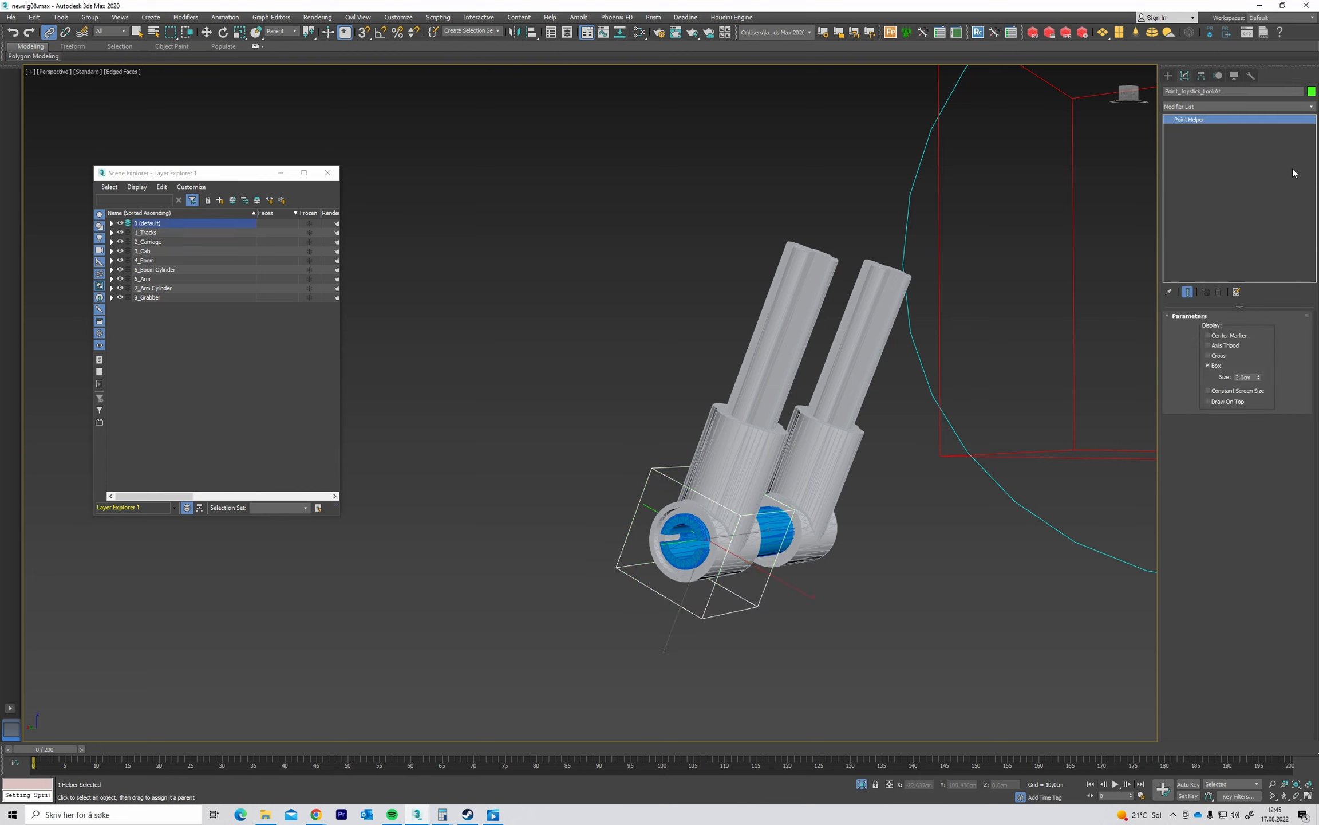
pyautogui.click(1312, 92)
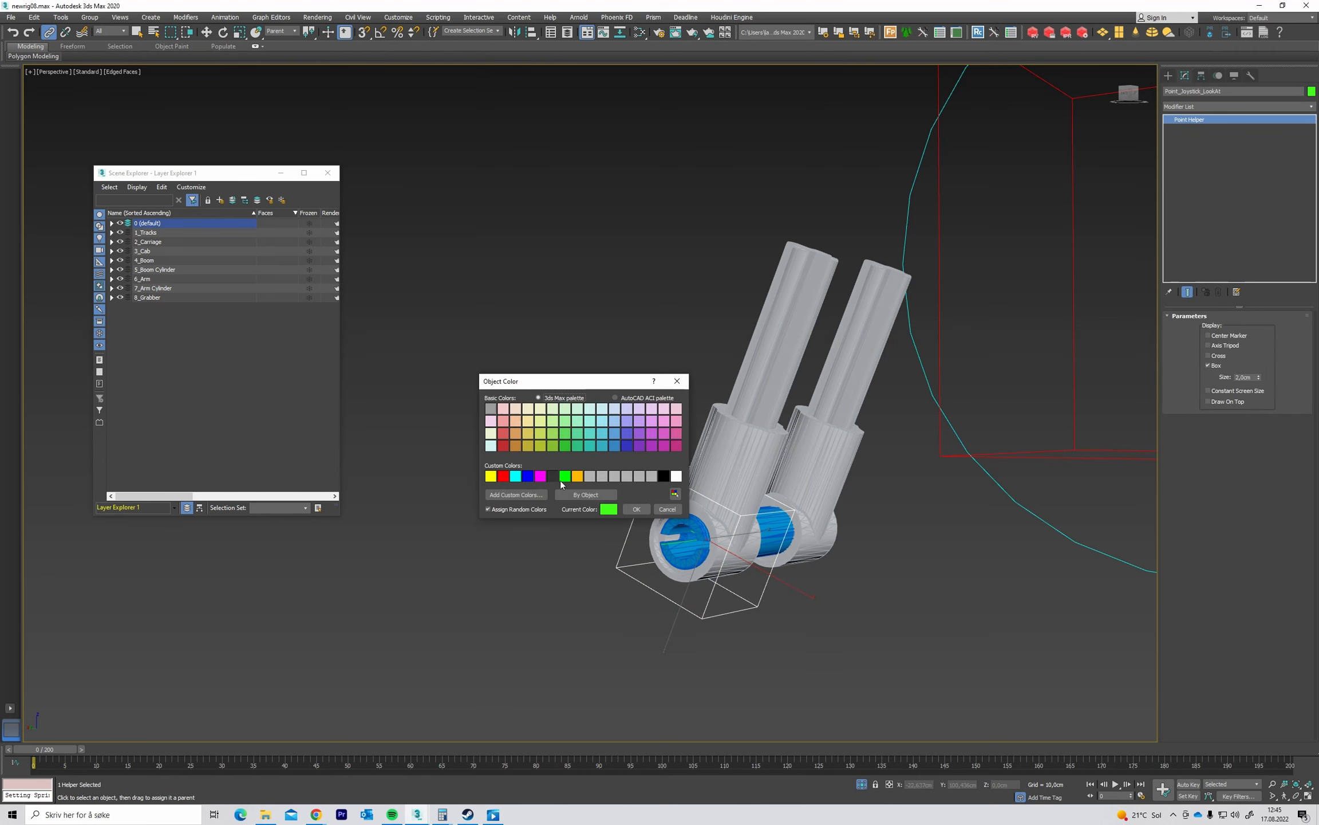
pyautogui.click(540, 476)
pyautogui.click(636, 509)
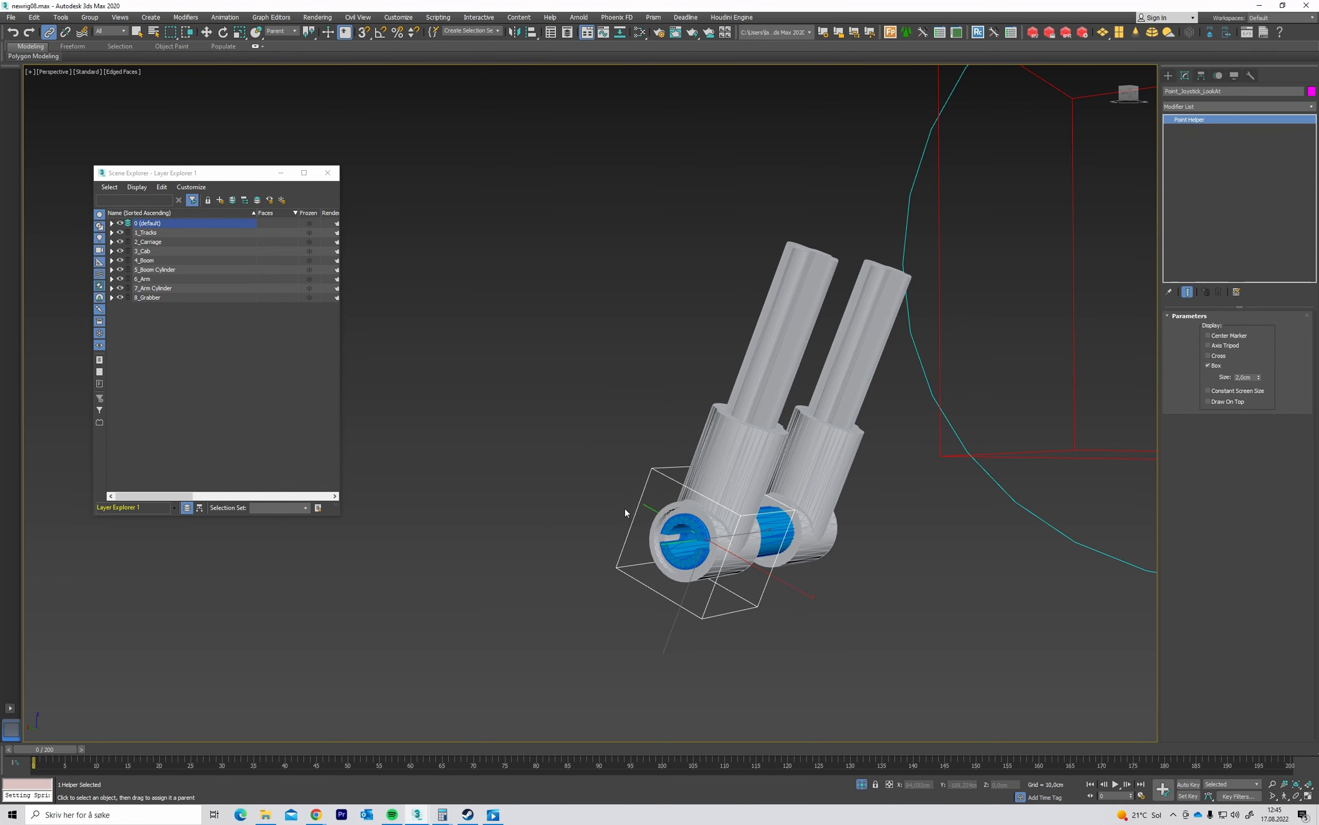
# Copy the Point_Joystick_Zero helper along its local Z axis from the lever's base to just above its tip.
pyautogui.keyDown('alt'); pyautogui.moveTo(624, 508); pyautogui.dragTo(648, 456, button='middle'); pyautogui.keyUp('alt')
pyautogui.click(649, 456)
pyautogui.click(644, 524)
pyautogui.moveTo(645, 524)
pyautogui.keyDown('alt'); pyautogui.mouseDown(button='middle')
pyautogui.moveTo(637, 549)
pyautogui.moveTo(653, 545)
pyautogui.mouseUp(button='middle'); pyautogui.keyUp('alt')
pyautogui.press('w')
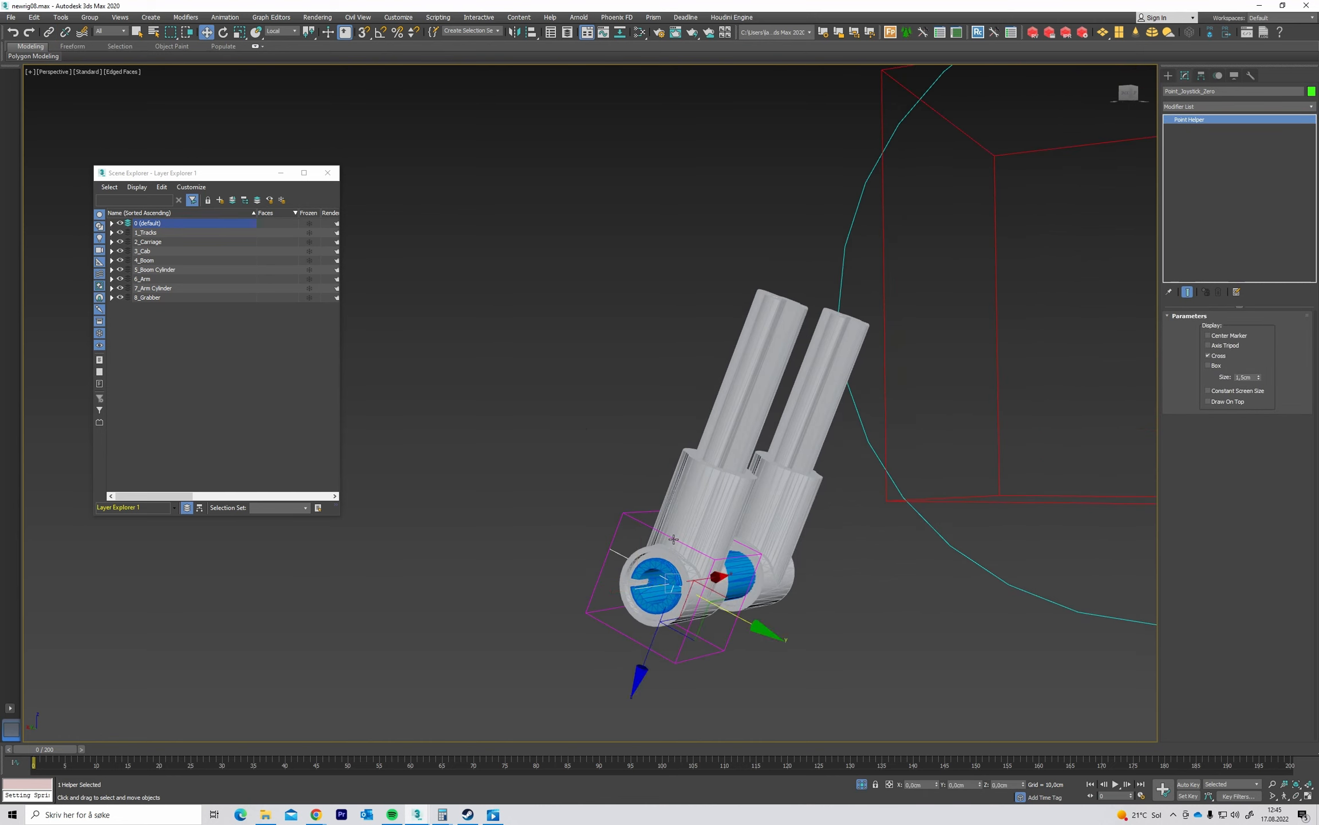
pyautogui.moveTo(658, 640); pyautogui.dragTo(817, 356)
# Turn on angle snap and rotate the Point_Joystick_Zero helper about its local X axis so its Y axis points up the lever.
pyautogui.click(661, 451)
pyautogui.moveTo(664, 453)
pyautogui.keyDown('alt'); pyautogui.mouseDown(button='middle')
pyautogui.moveTo(639, 440)
pyautogui.moveTo(635, 493)
pyautogui.mouseUp(button='middle'); pyautogui.keyUp('alt')
pyautogui.click(643, 479)
pyautogui.press('e')
pyautogui.click(653, 510)
pyautogui.click(654, 510)
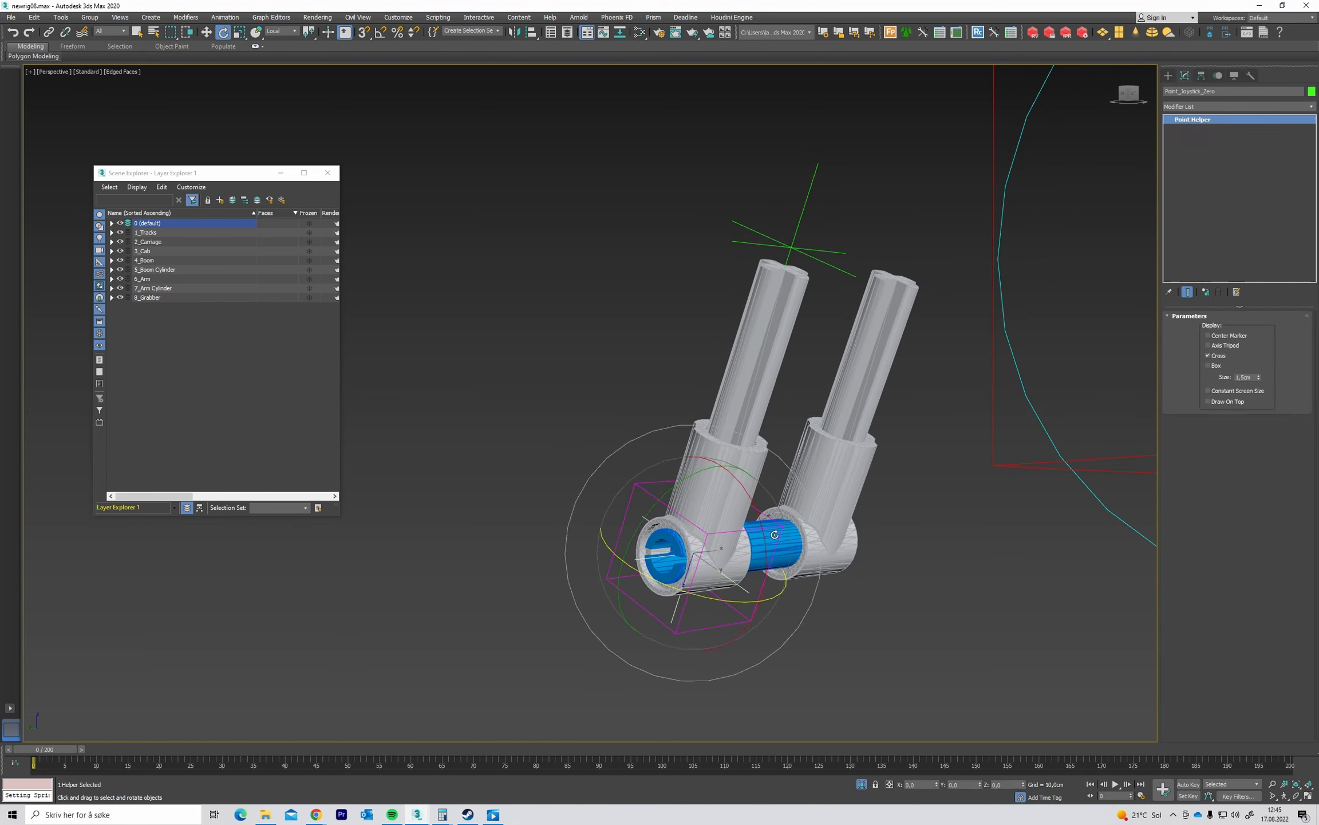
pyautogui.press('w')
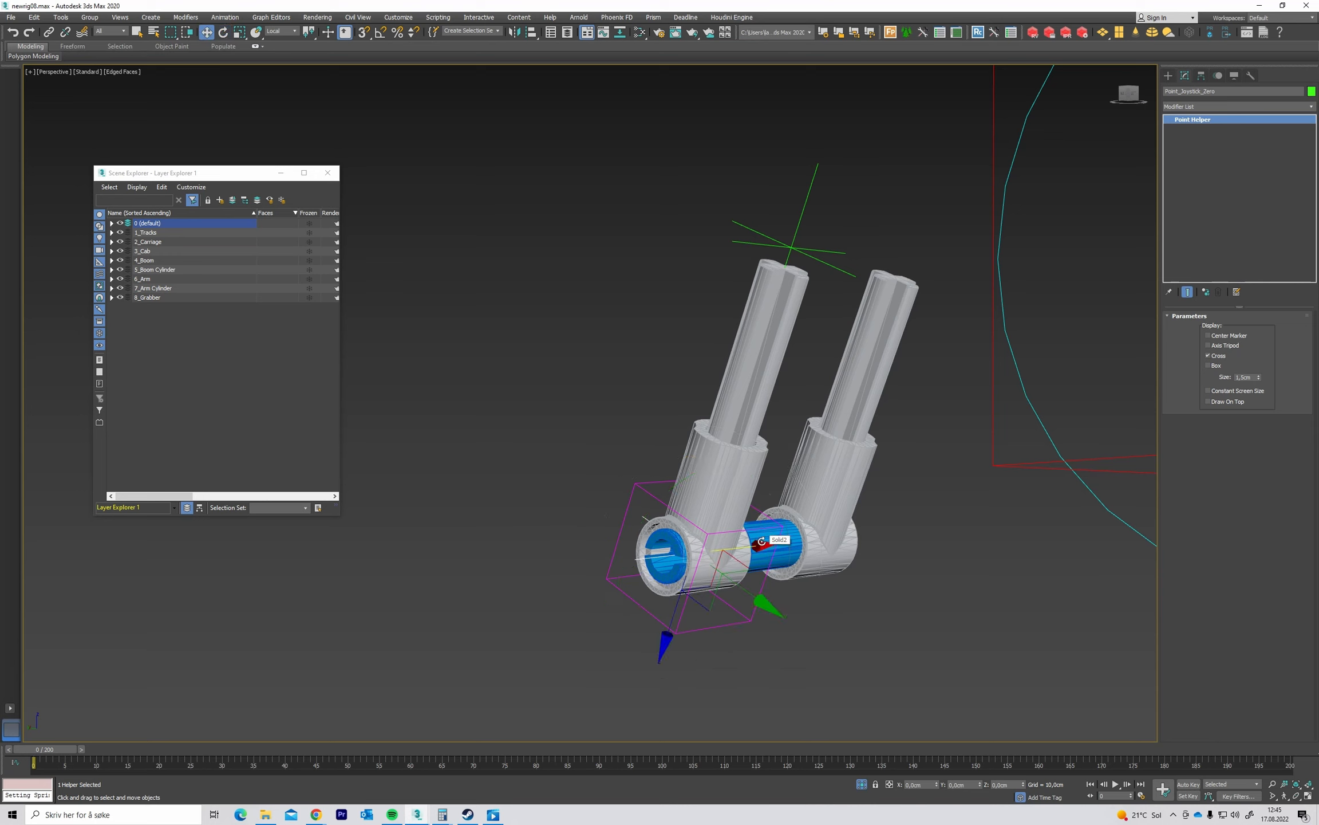
pyautogui.press('e')
pyautogui.moveTo(761, 540); pyautogui.dragTo(759, 491)
pyautogui.press('a')
pyautogui.press('w')
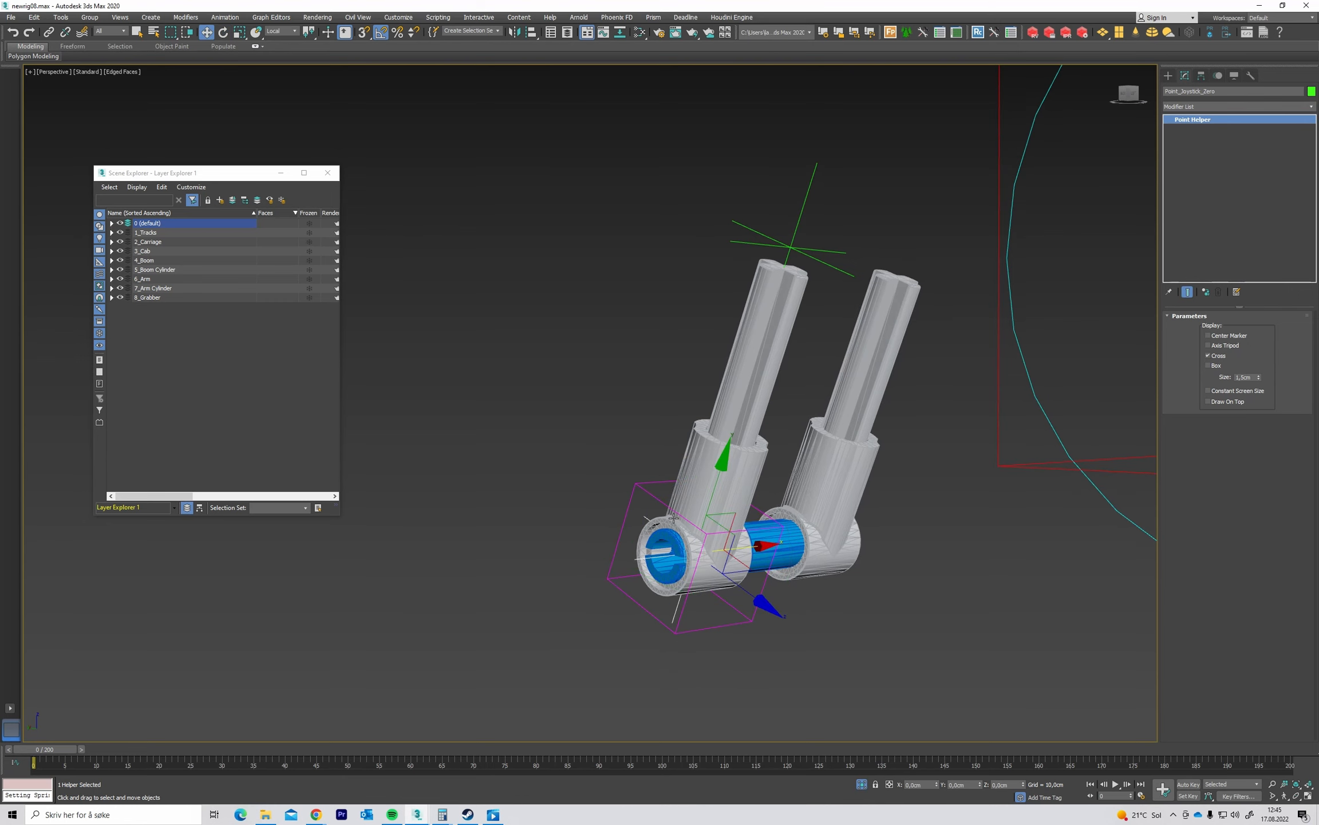
# Rotate the Point_Joystick_Zero helper further until its local Z axis points up along the lever.
pyautogui.press('e')
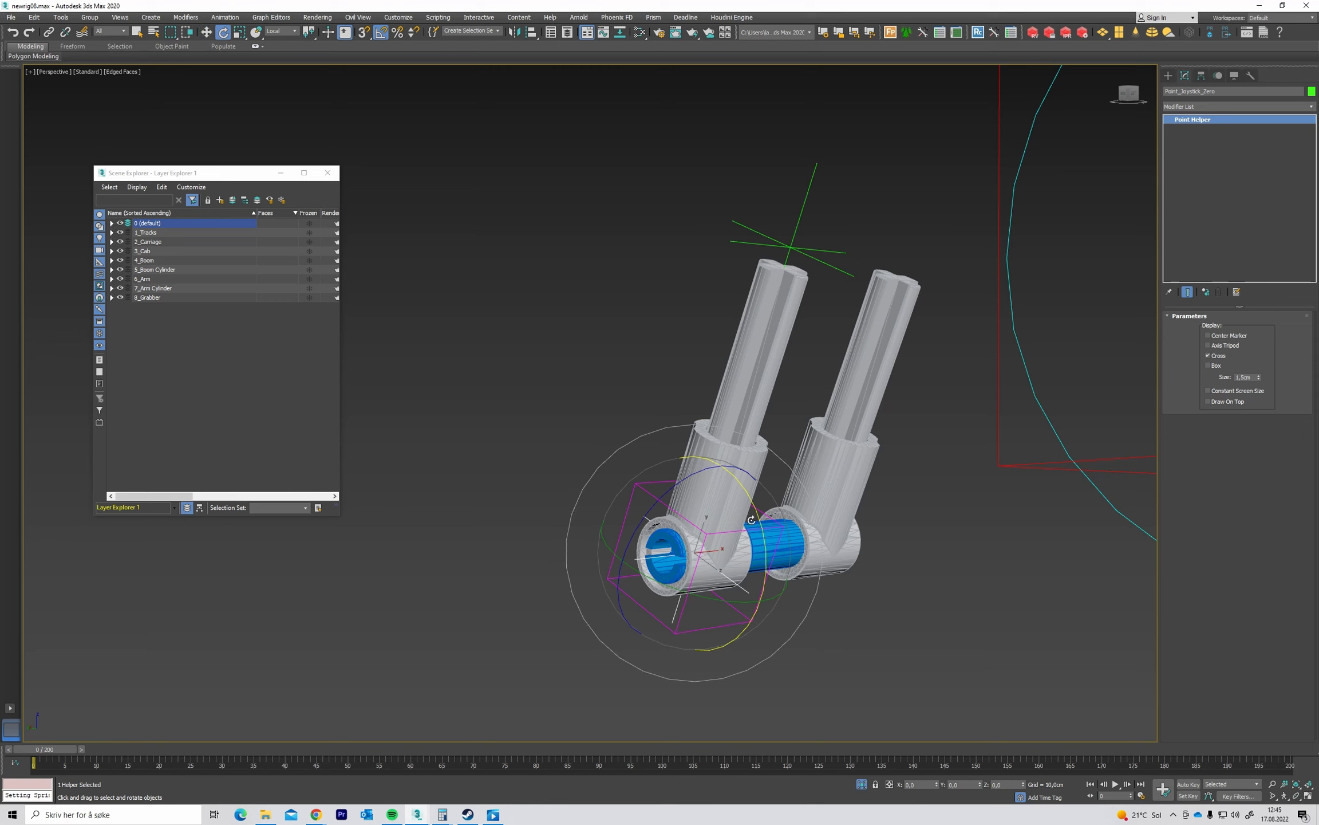
pyautogui.moveTo(759, 520); pyautogui.dragTo(743, 481)
pyautogui.press('w')
pyautogui.press('e')
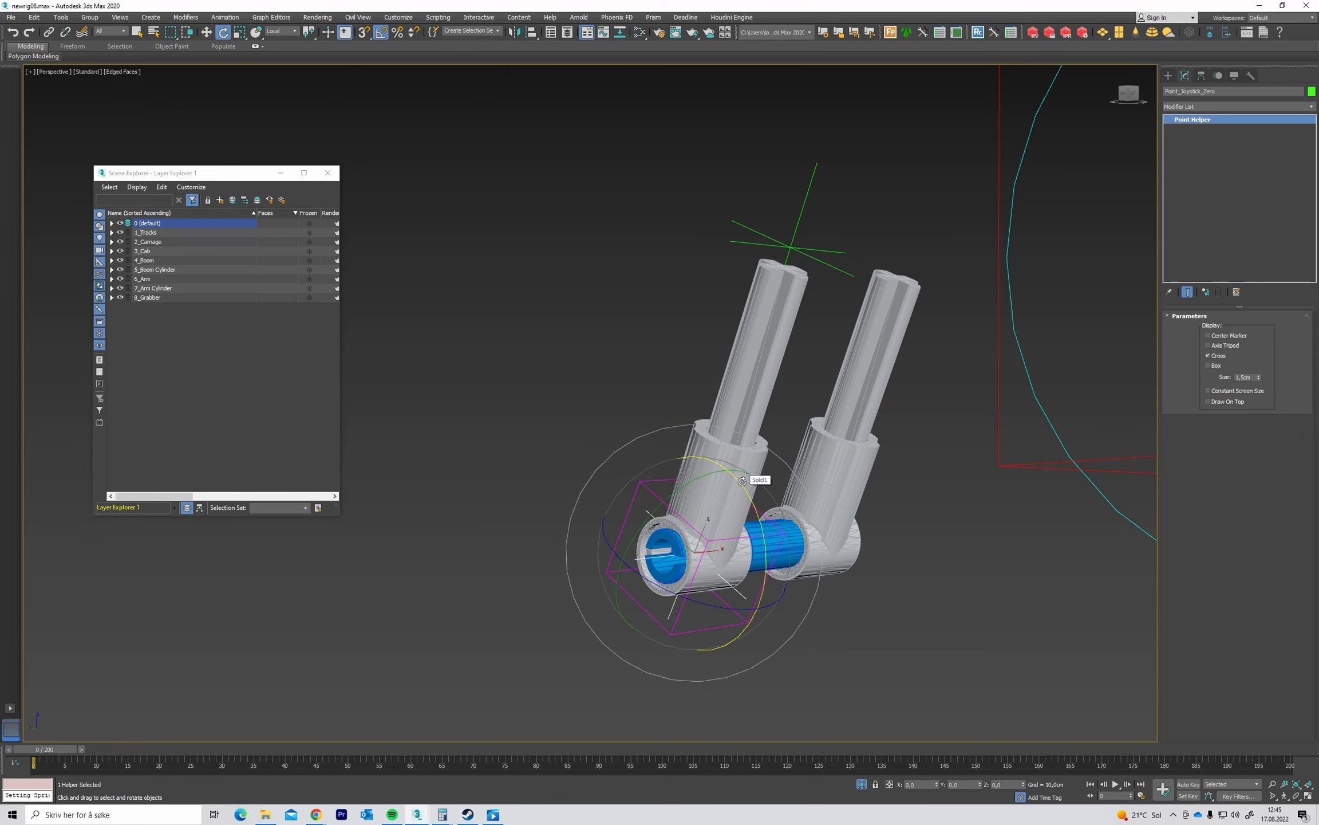
pyautogui.press('e')
pyautogui.keyDown('alt'); pyautogui.moveTo(742, 481); pyautogui.dragTo(735, 505, button='middle'); pyautogui.keyUp('alt')
pyautogui.moveTo(731, 519)
pyautogui.mouseDown()
pyautogui.moveTo(747, 519)
pyautogui.moveTo(732, 532)
pyautogui.mouseUp()
pyautogui.keyDown('alt'); pyautogui.moveTo(732, 532); pyautogui.dragTo(700, 538, button='middle'); pyautogui.keyUp('alt')
pyautogui.press('w')
pyautogui.press('w')
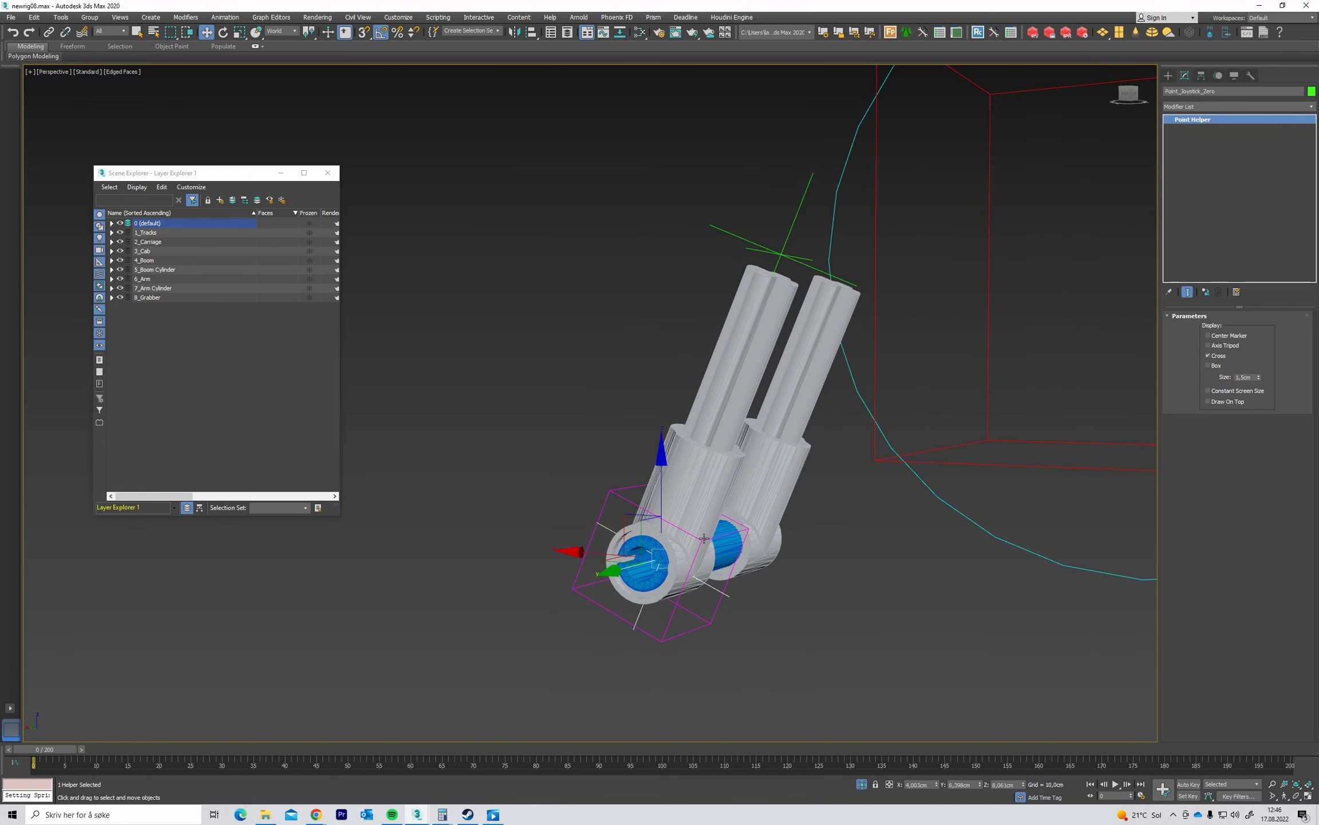
pyautogui.press('e')
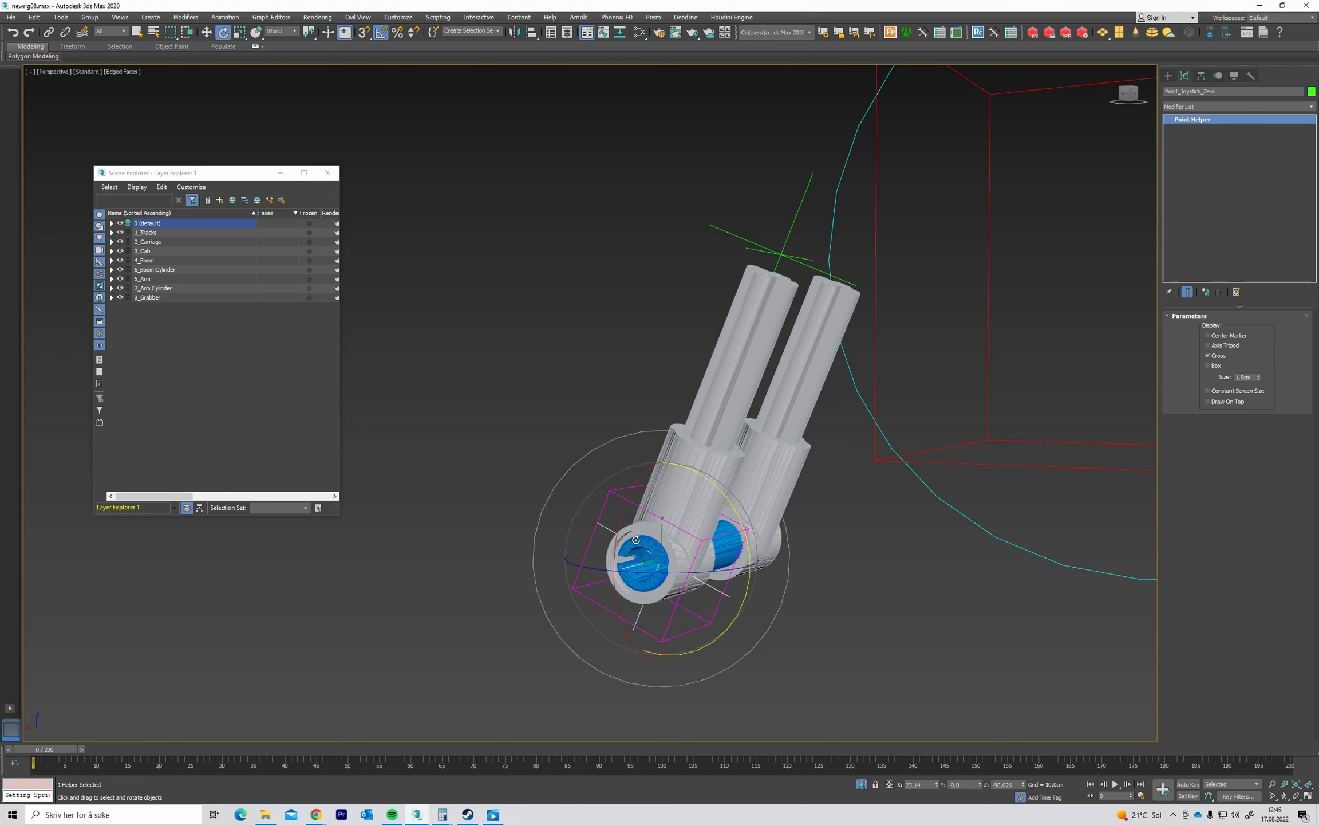
pyautogui.moveTo(662, 592); pyautogui.dragTo(710, 596)
pyautogui.press('w')
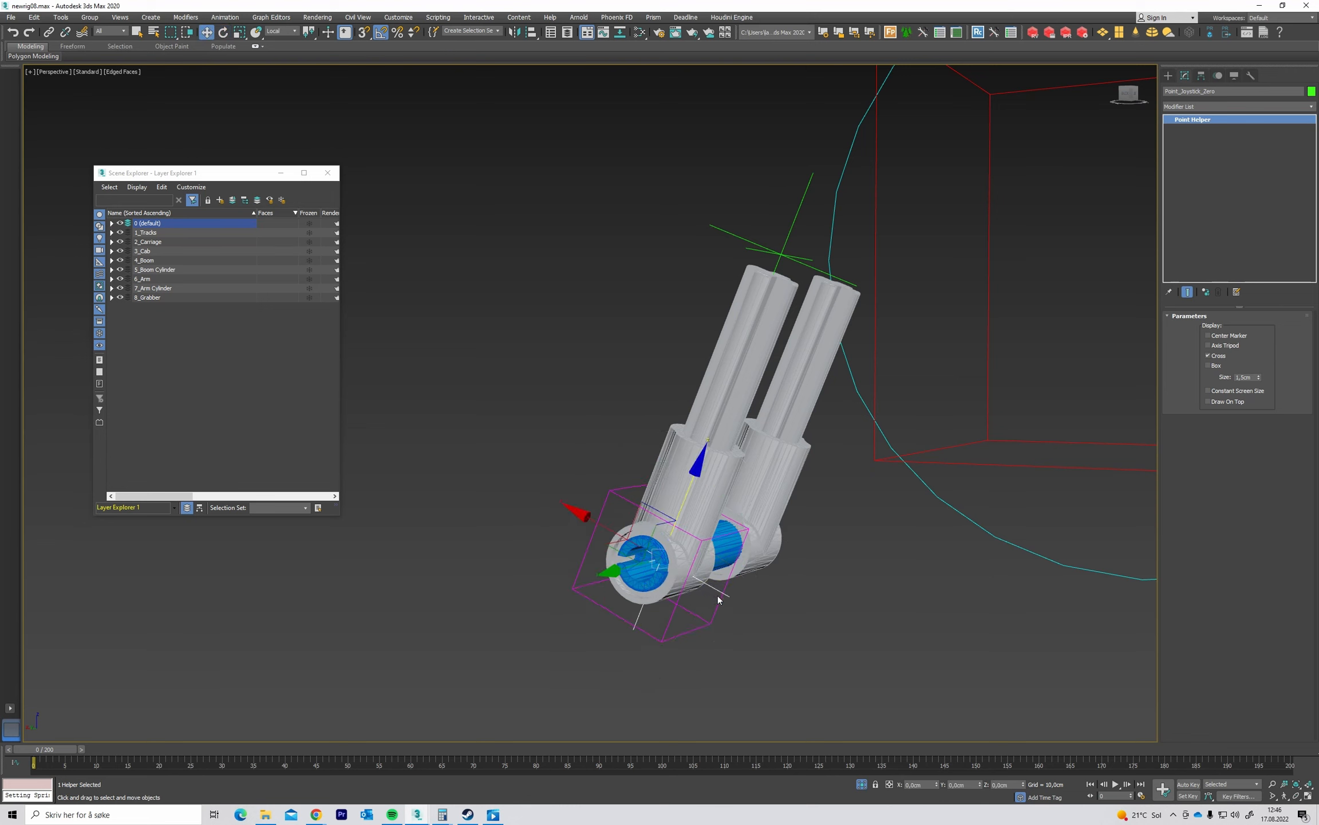
# Rename the copied Point helper at the lever's tip Point_Joystick_LookAtTarget_Zero.
pyautogui.keyDown('alt'); pyautogui.moveTo(719, 600); pyautogui.dragTo(614, 518, button='middle'); pyautogui.keyUp('alt')
pyautogui.click(614, 518)
pyautogui.press('w')
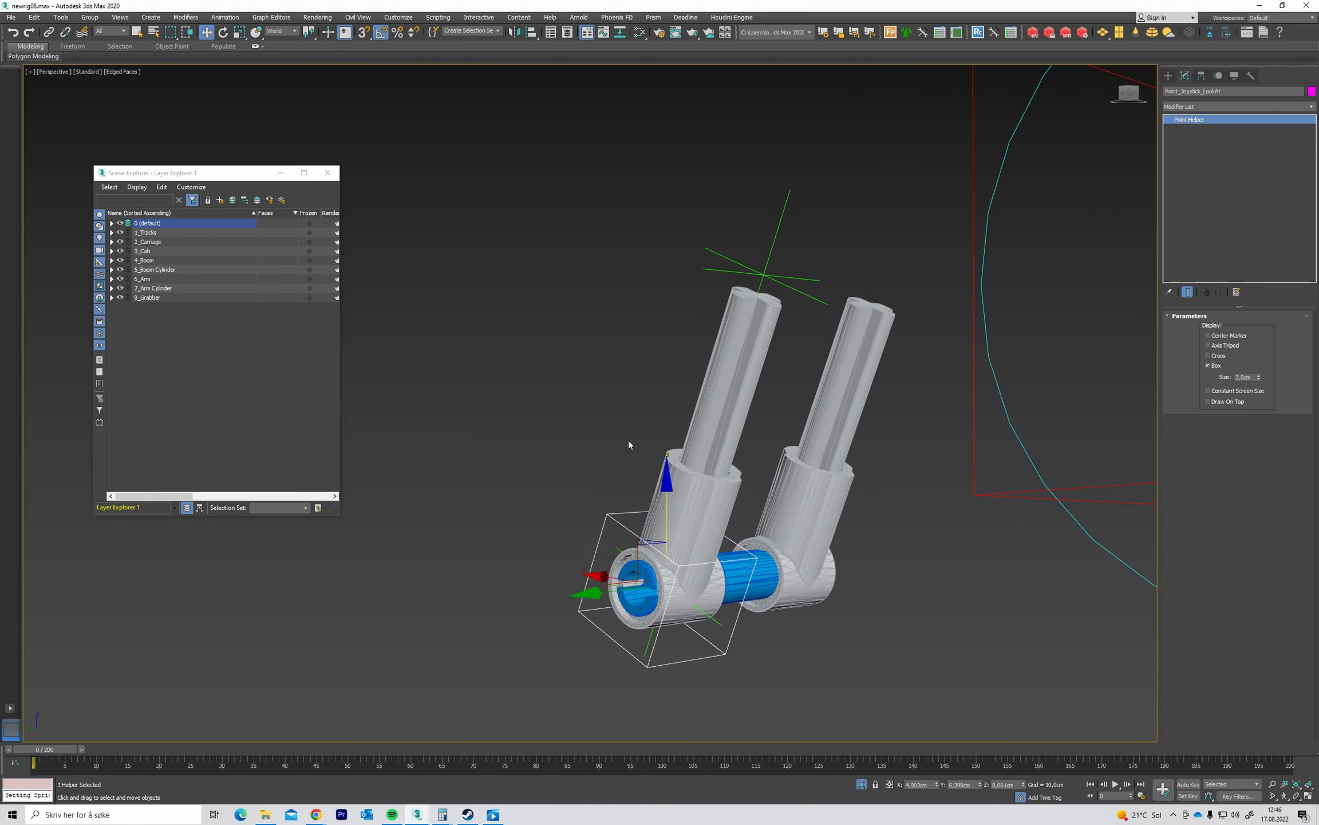
pyautogui.click(831, 237)
pyautogui.keyDown('alt'); pyautogui.moveTo(837, 229); pyautogui.dragTo(822, 276, button='middle'); pyautogui.keyUp('alt')
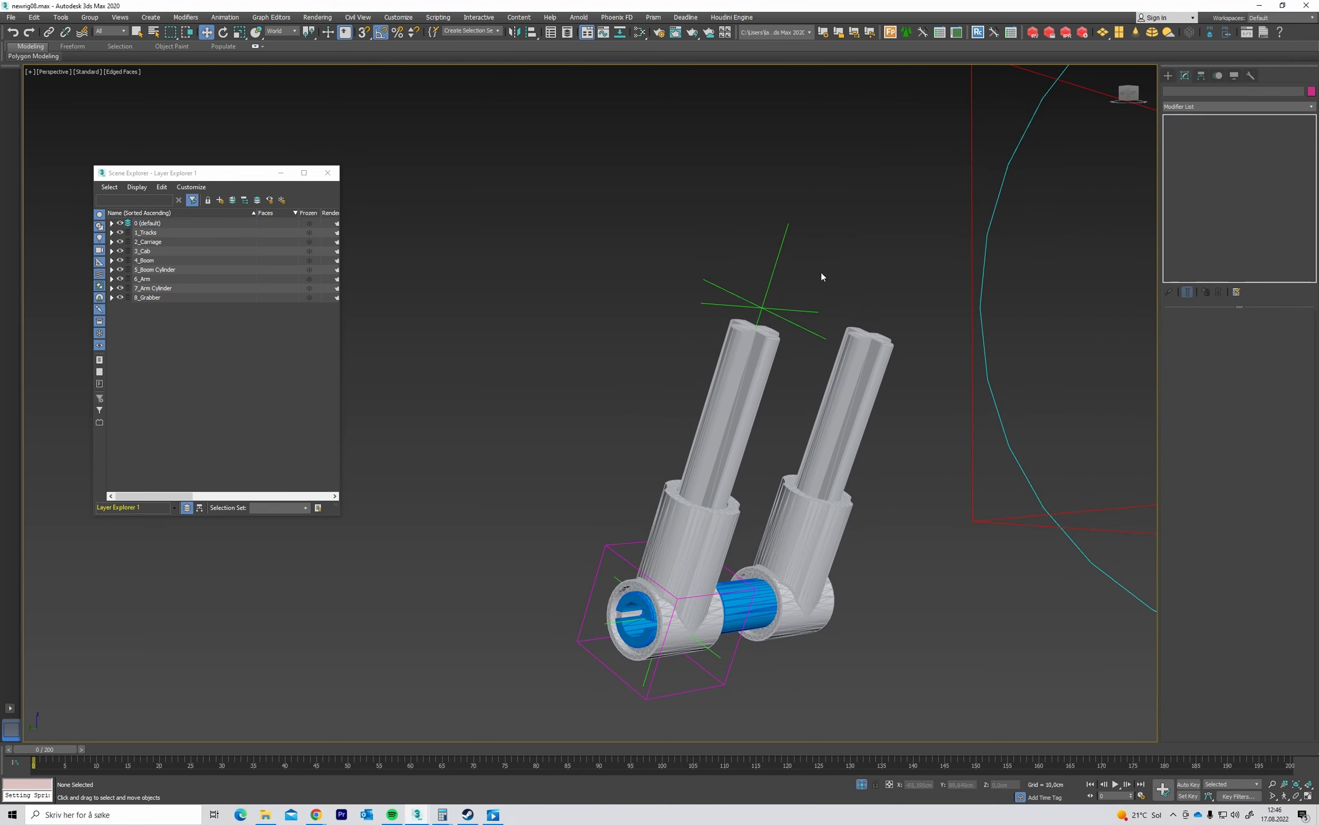
pyautogui.click(773, 314)
pyautogui.click(1254, 91)
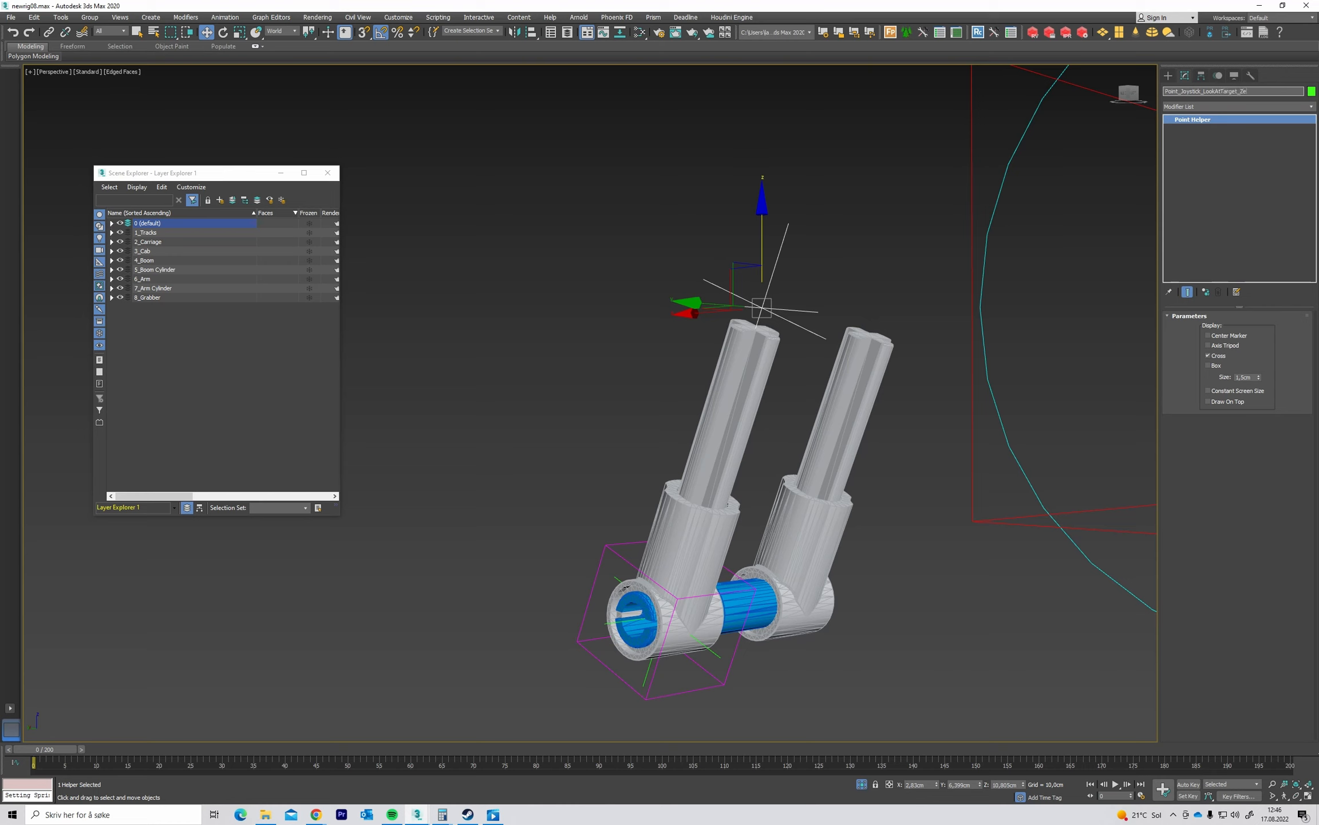
pyautogui.press('Return')
# Clone the Point_Joystick_LookAtTarget_Zero helper as a copy named Point_Joystick_LookAtTarget.
pyautogui.rightClick(824, 217)
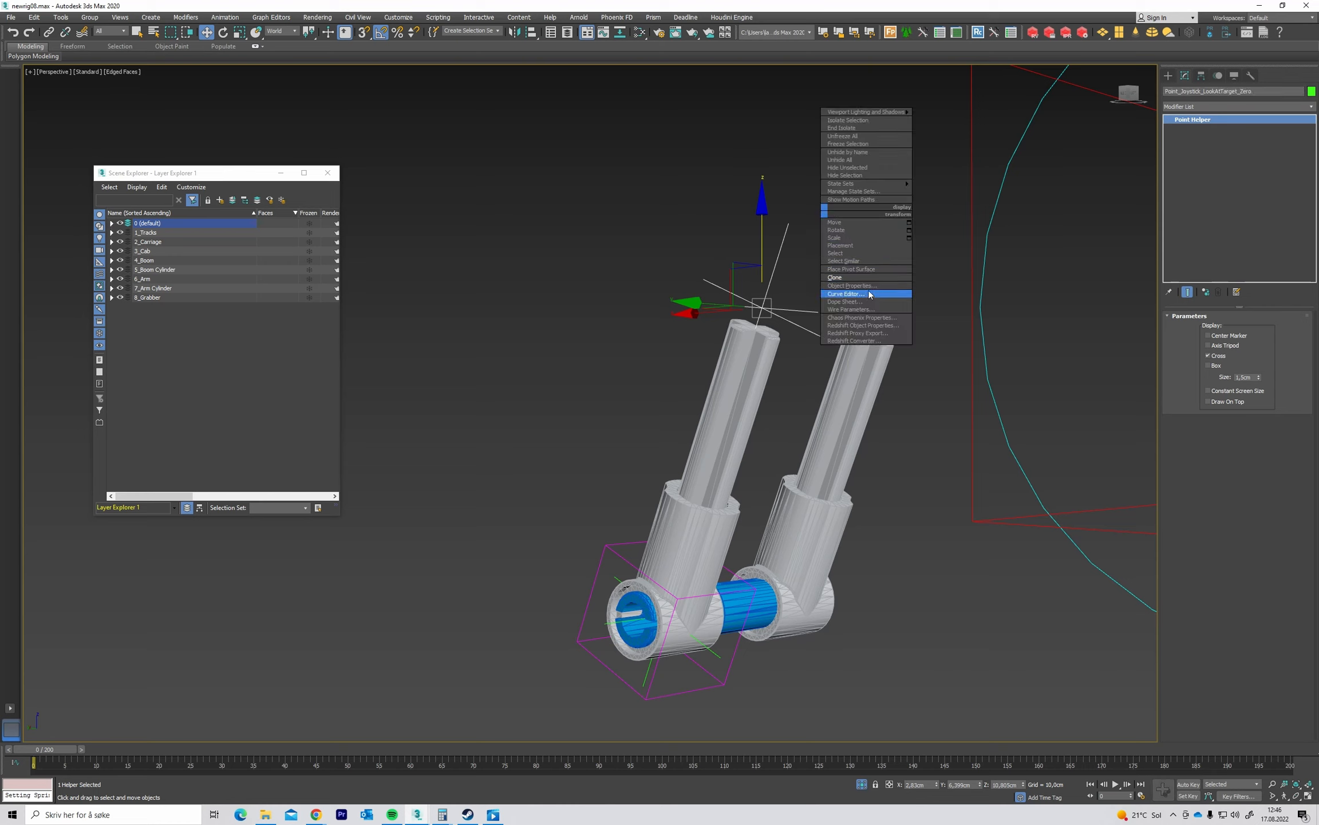
pyautogui.click(858, 276)
pyautogui.moveTo(684, 427); pyautogui.dragTo(709, 427)
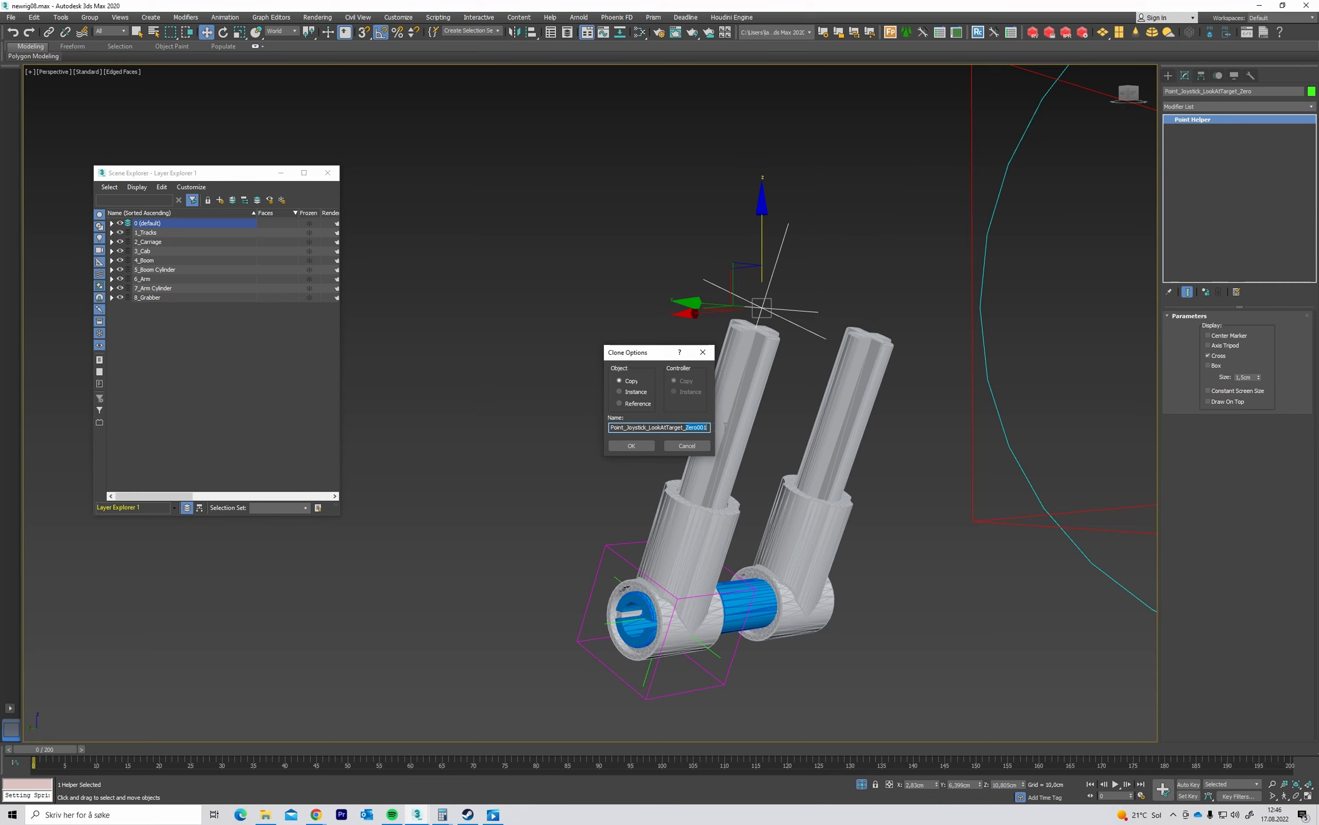
pyautogui.press('BackSpace')
pyautogui.click(646, 444)
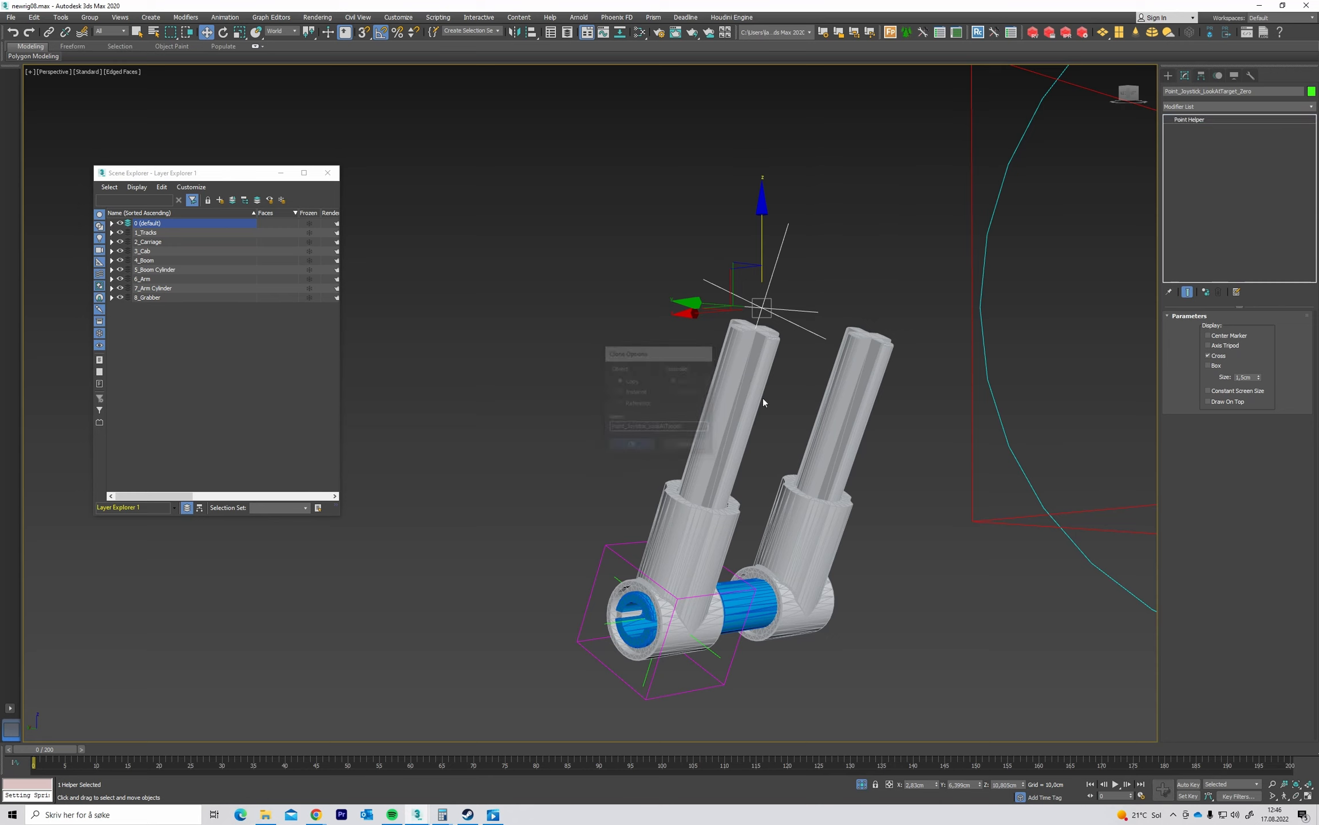
# Display the Point_Joystick_LookAtTarget helper as a 2.0 cm box instead of a cross.
pyautogui.click(1213, 355)
pyautogui.click(1215, 366)
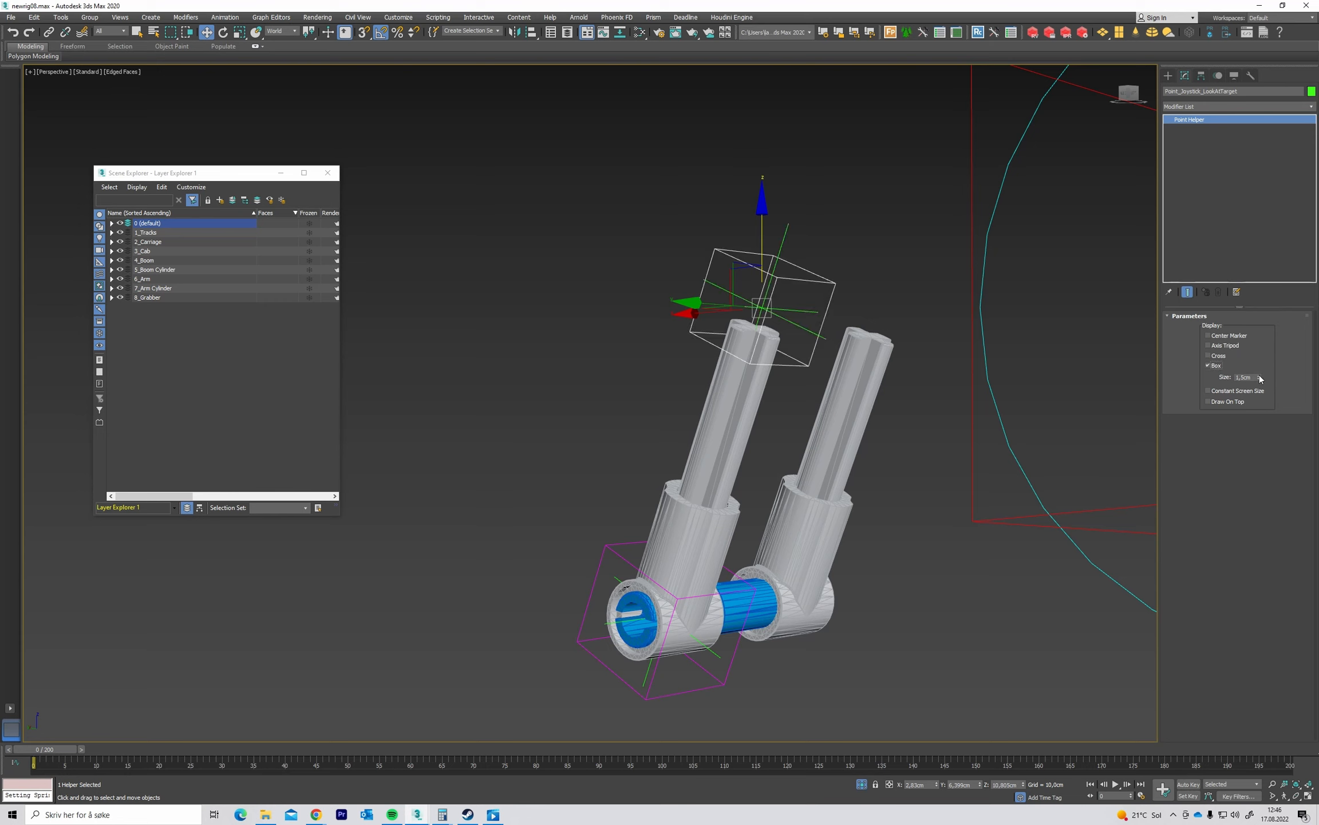
pyautogui.click(1260, 375)
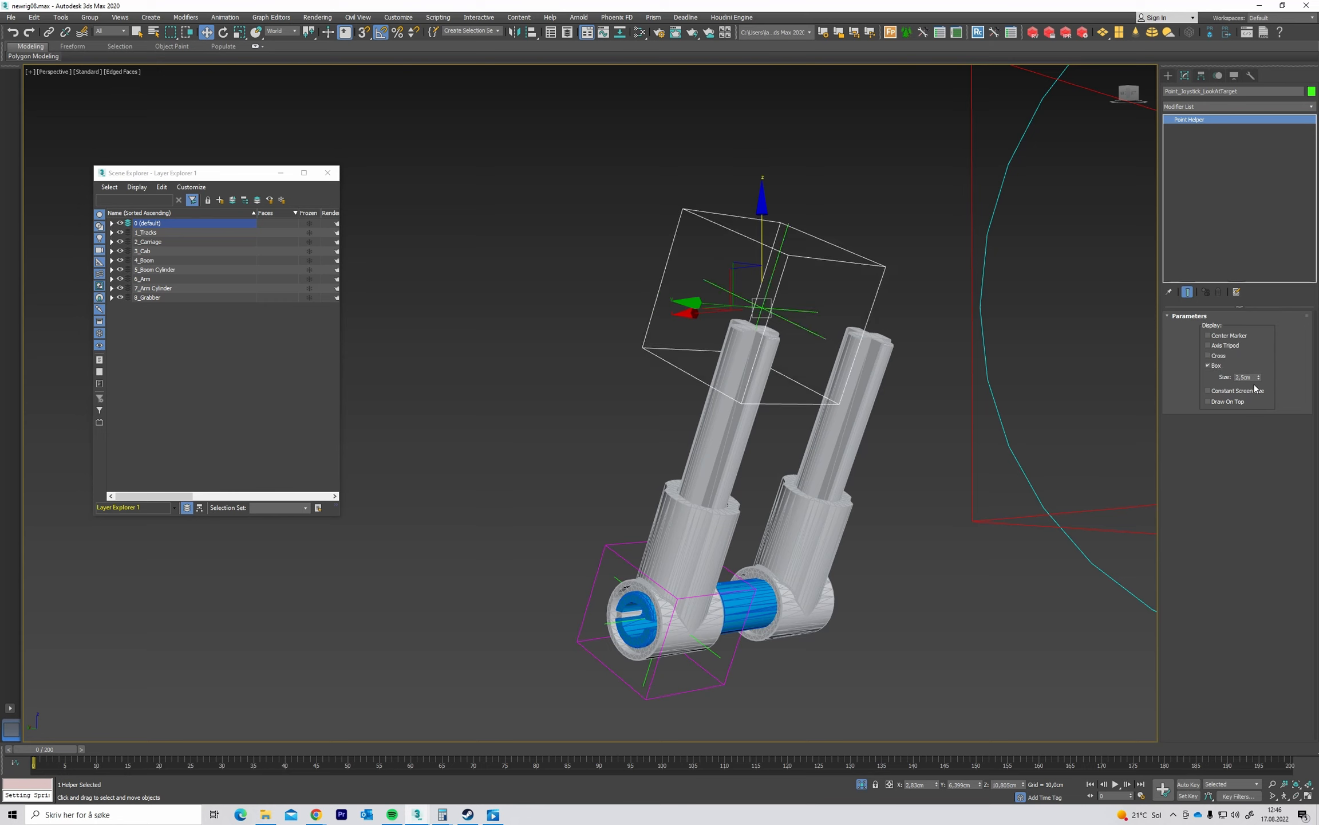
pyautogui.moveTo(1252, 378); pyautogui.dragTo(1231, 380)
pyautogui.write('2')
pyautogui.press('Return')
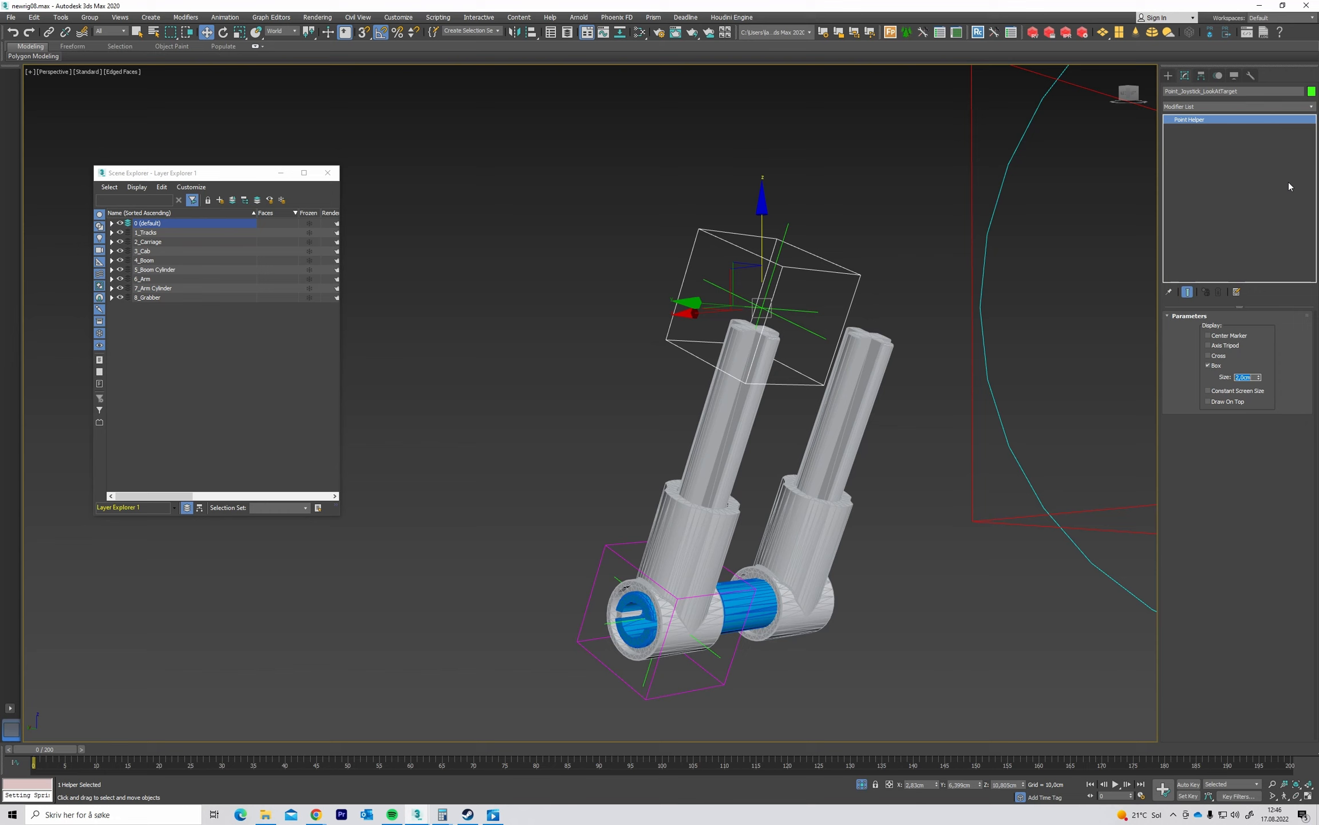
# Change the Point_Joystick_LookAtTarget helper's object color to yellow.
pyautogui.click(1312, 92)
pyautogui.click(491, 476)
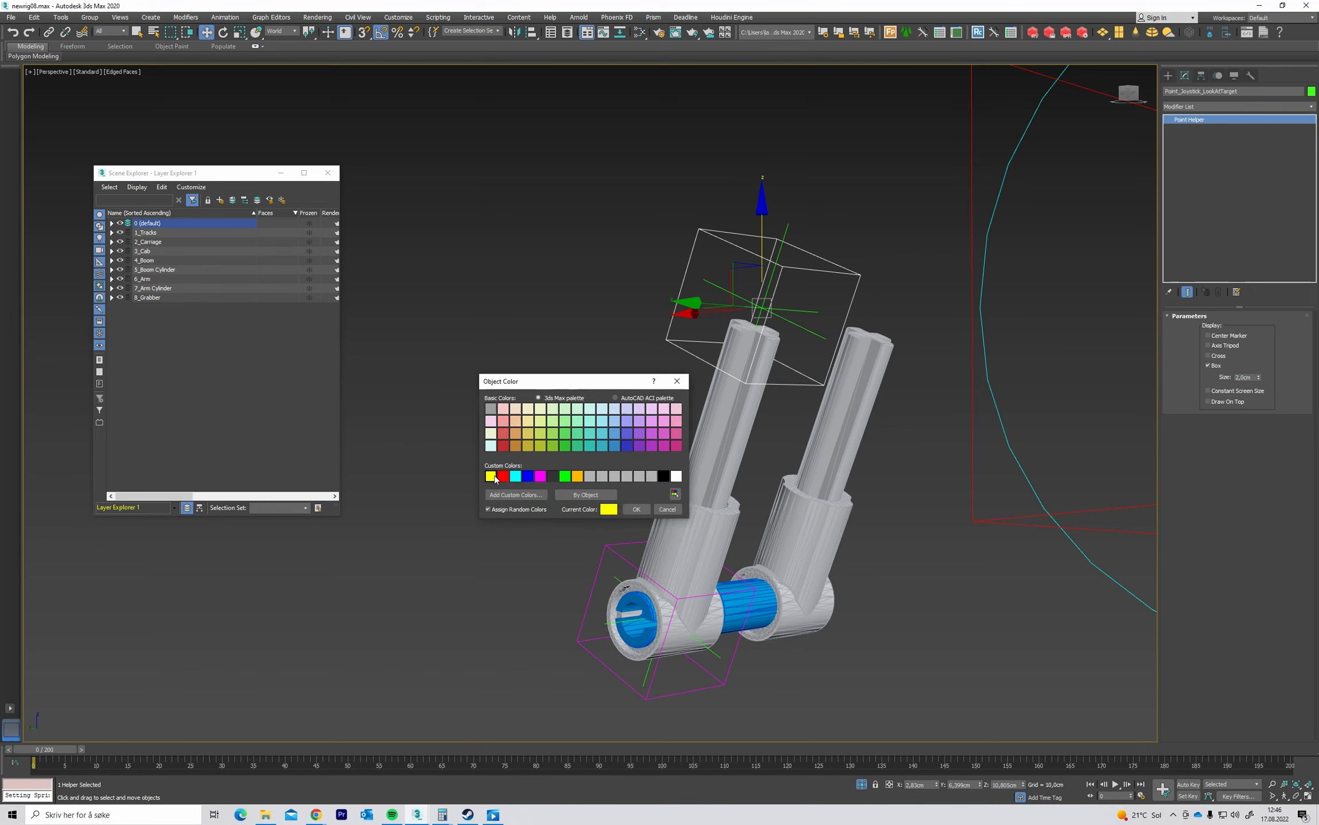
pyautogui.click(637, 508)
pyautogui.click(578, 388)
# Assign a LookAt constraint to the magenta Point_Joystick_LookAt helper, targeting the yellow Point_Joystick_LookAtTarget helper.
pyautogui.keyDown('alt'); pyautogui.moveTo(588, 382); pyautogui.dragTo(601, 384, button='middle'); pyautogui.keyUp('alt')
pyautogui.moveTo(862, 377); pyautogui.dragTo(755, 363, button='middle')
pyautogui.scroll(-3, 754, 347)
pyautogui.keyDown('alt'); pyautogui.moveTo(755, 362); pyautogui.dragTo(748, 361, button='middle'); pyautogui.keyUp('alt')
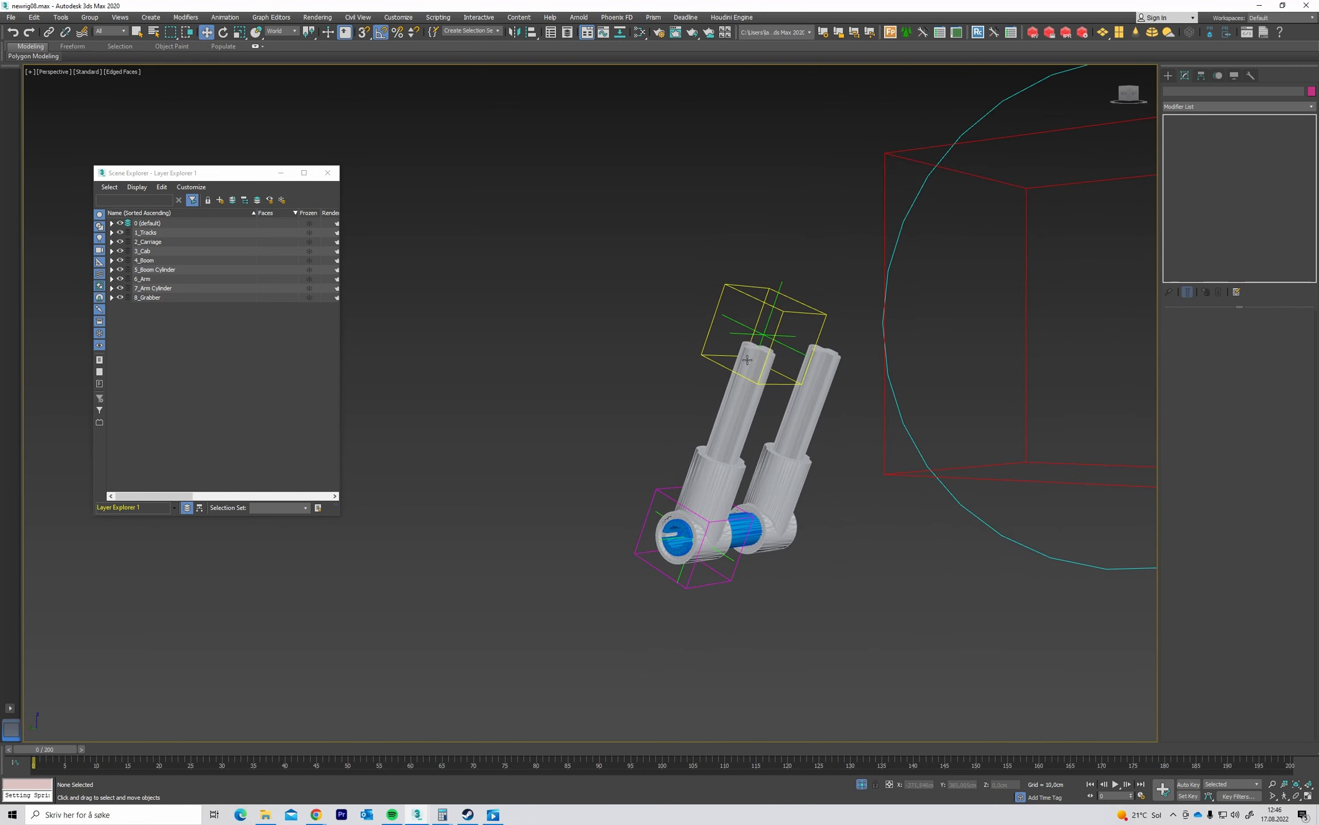
pyautogui.click(759, 298)
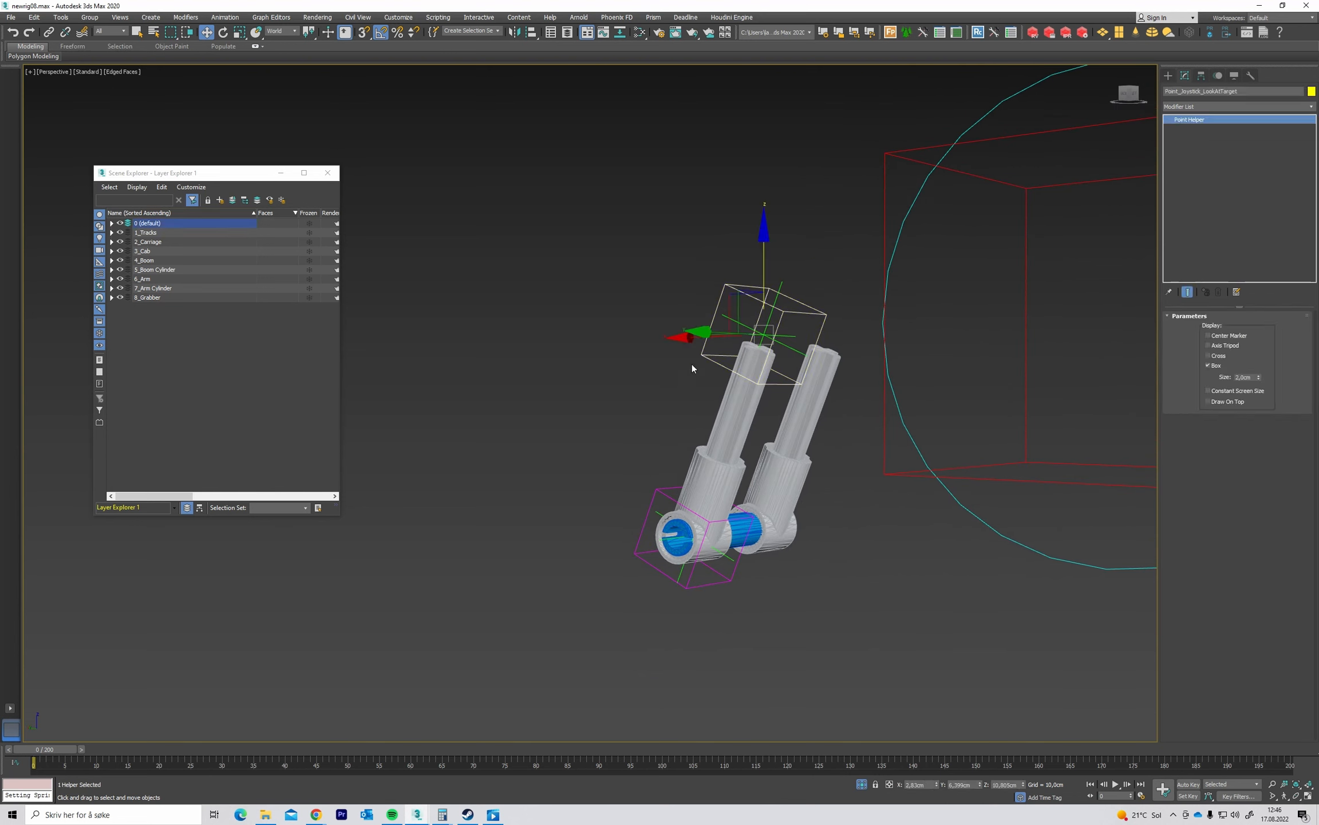
pyautogui.click(631, 349)
pyautogui.click(664, 494)
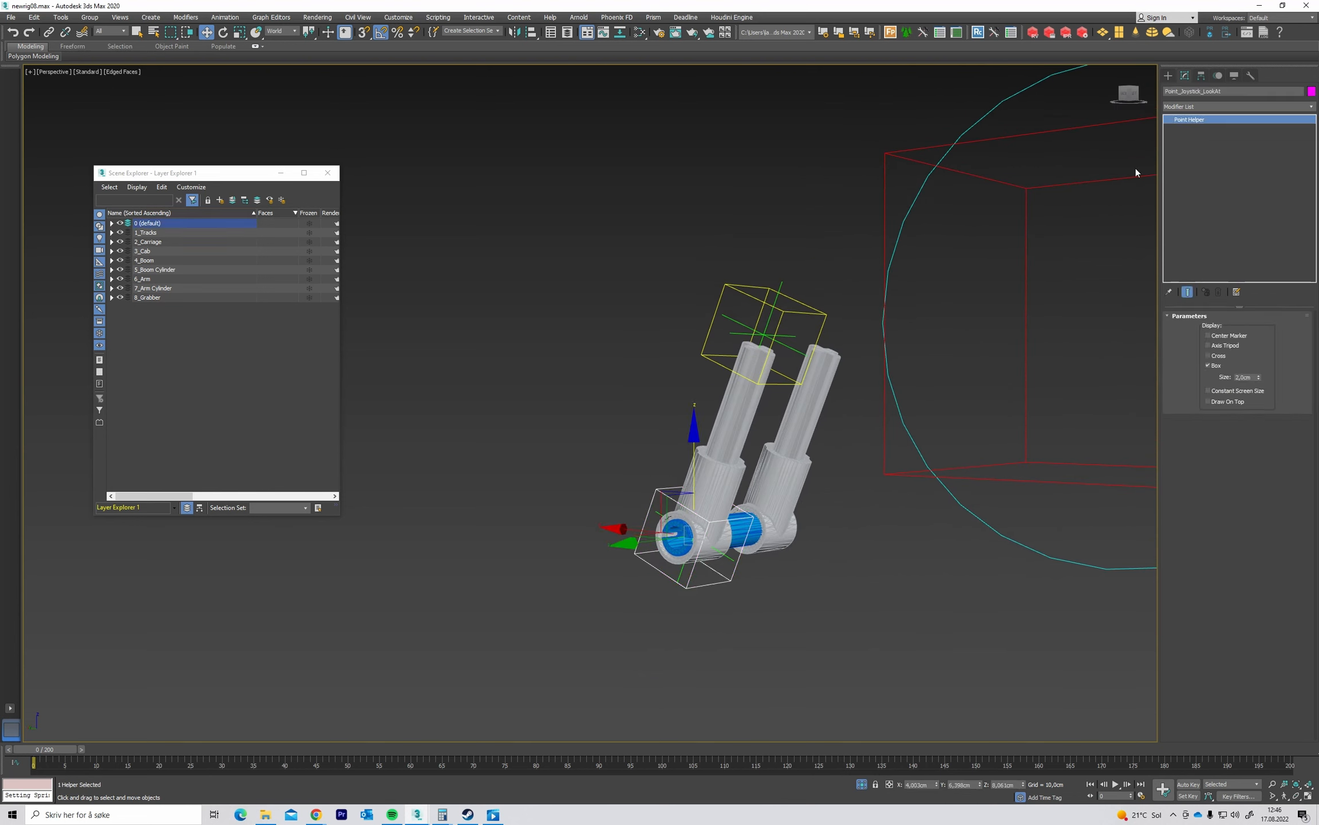
pyautogui.click(222, 18)
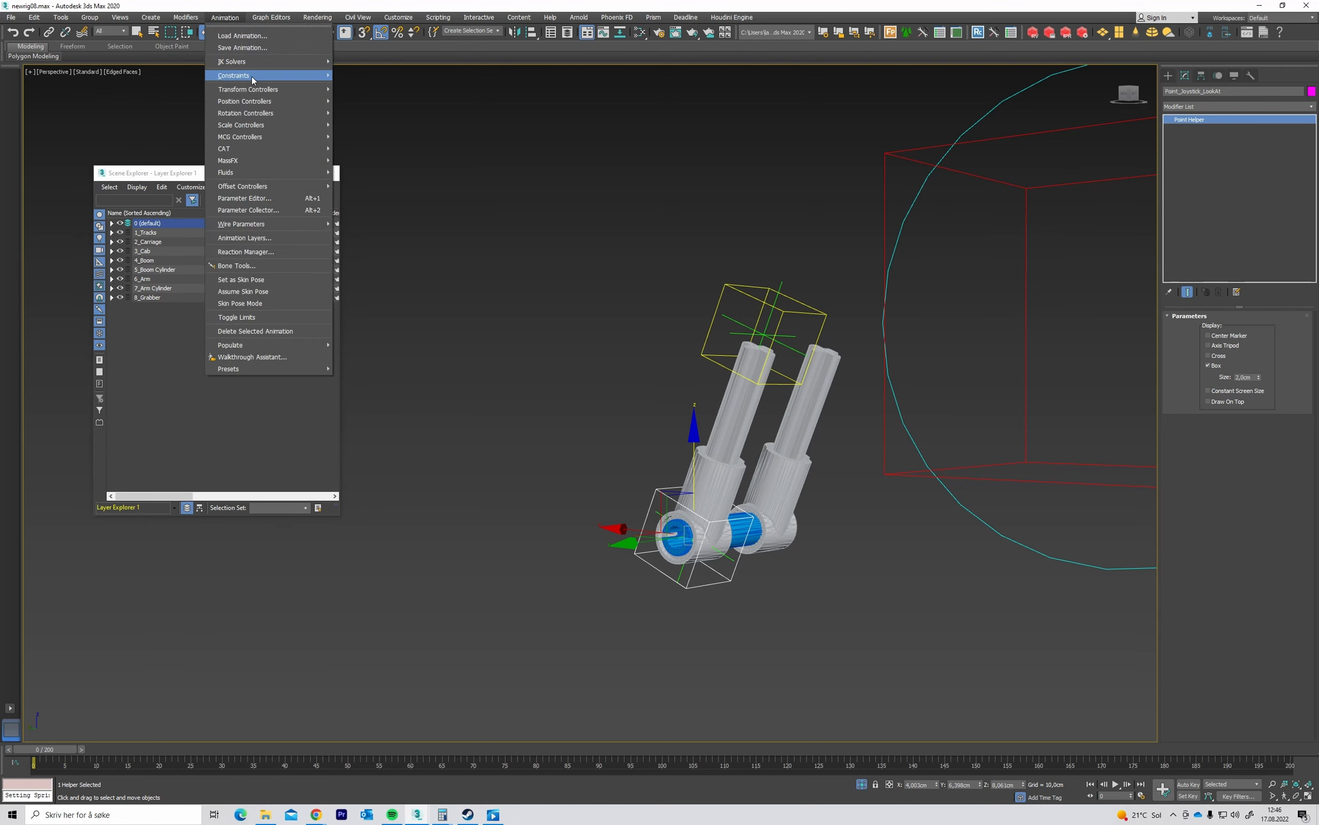
pyautogui.moveTo(251, 76)
pyautogui.click(390, 142)
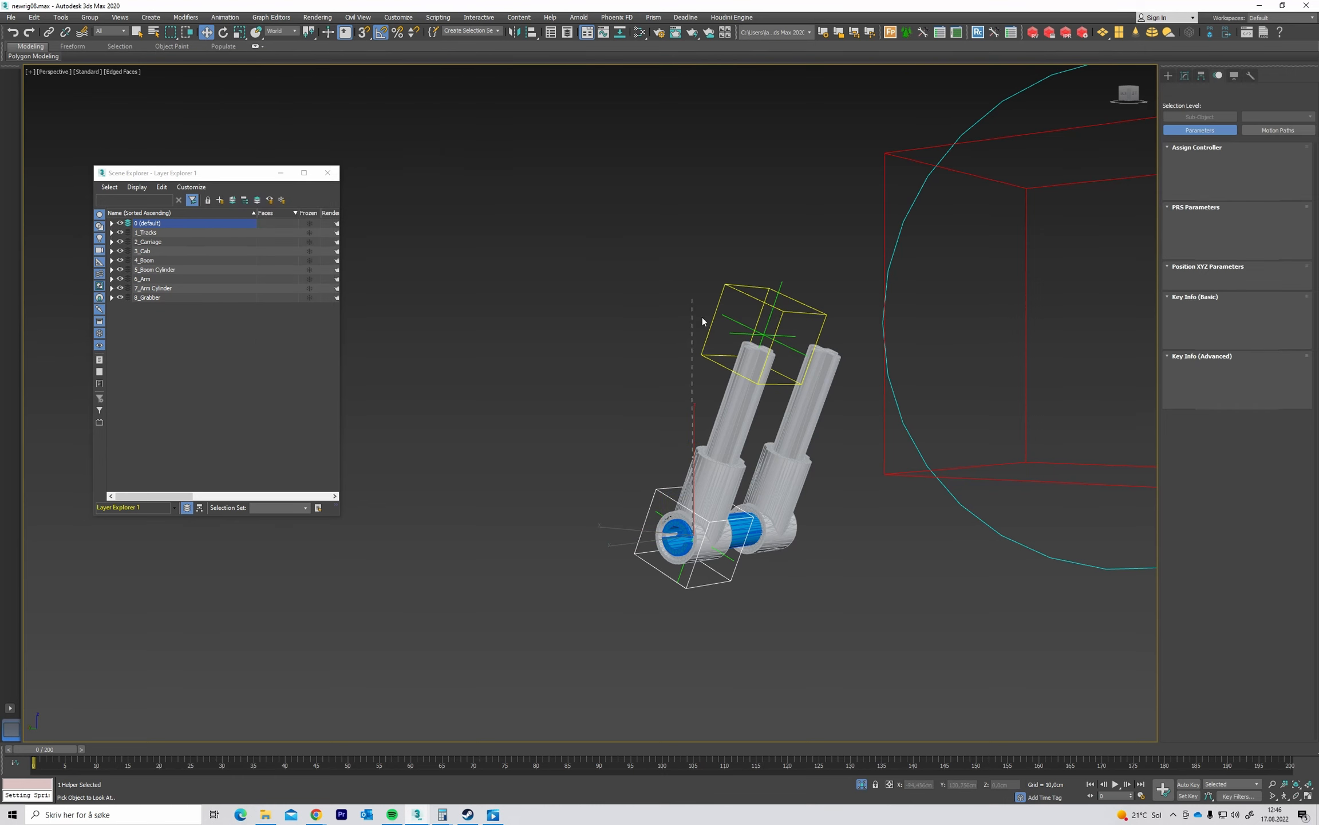
pyautogui.click(714, 315)
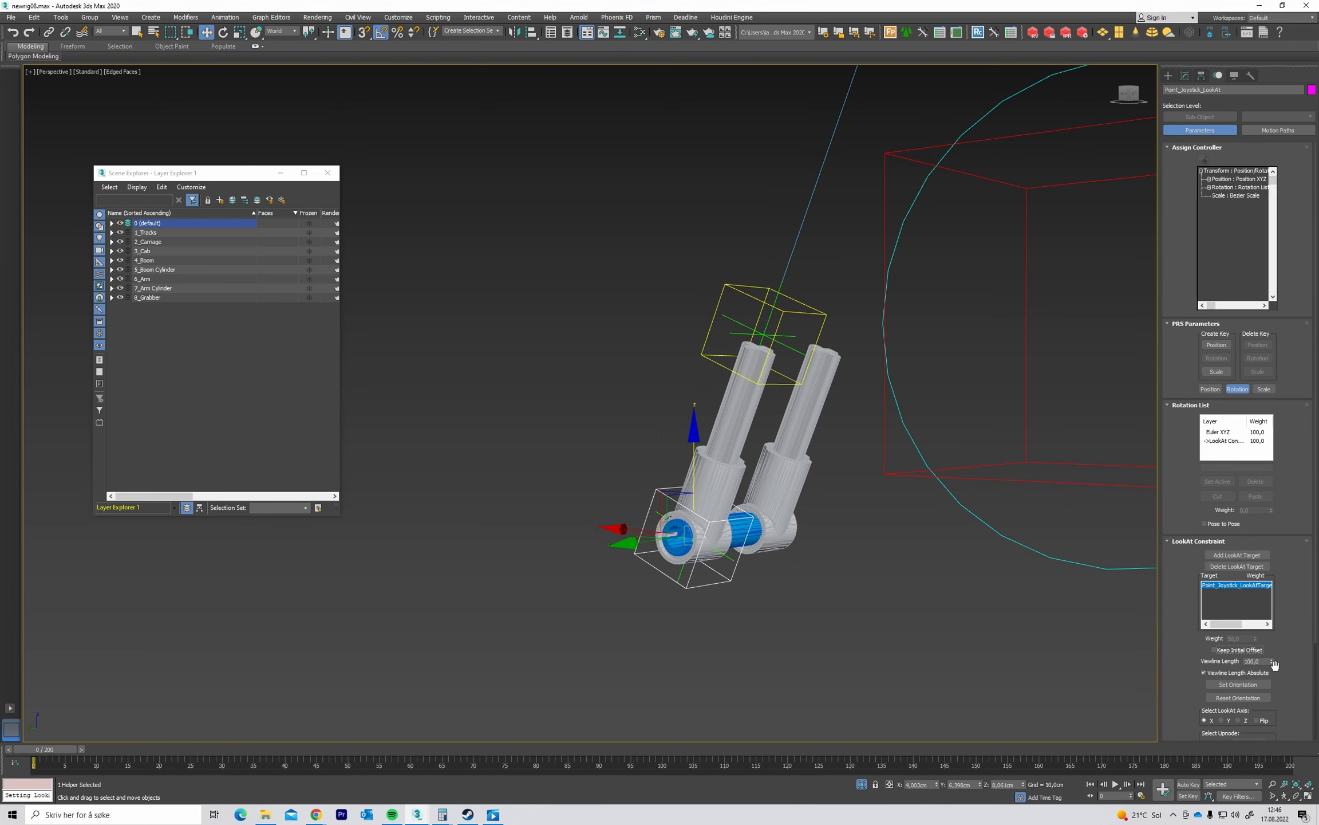
# Set the LookAt constraint's viewline length to 0, its LookAt axis to Z, and its source axis to Y aligned to upnode axis Y.
pyautogui.rightClick(1270, 660)
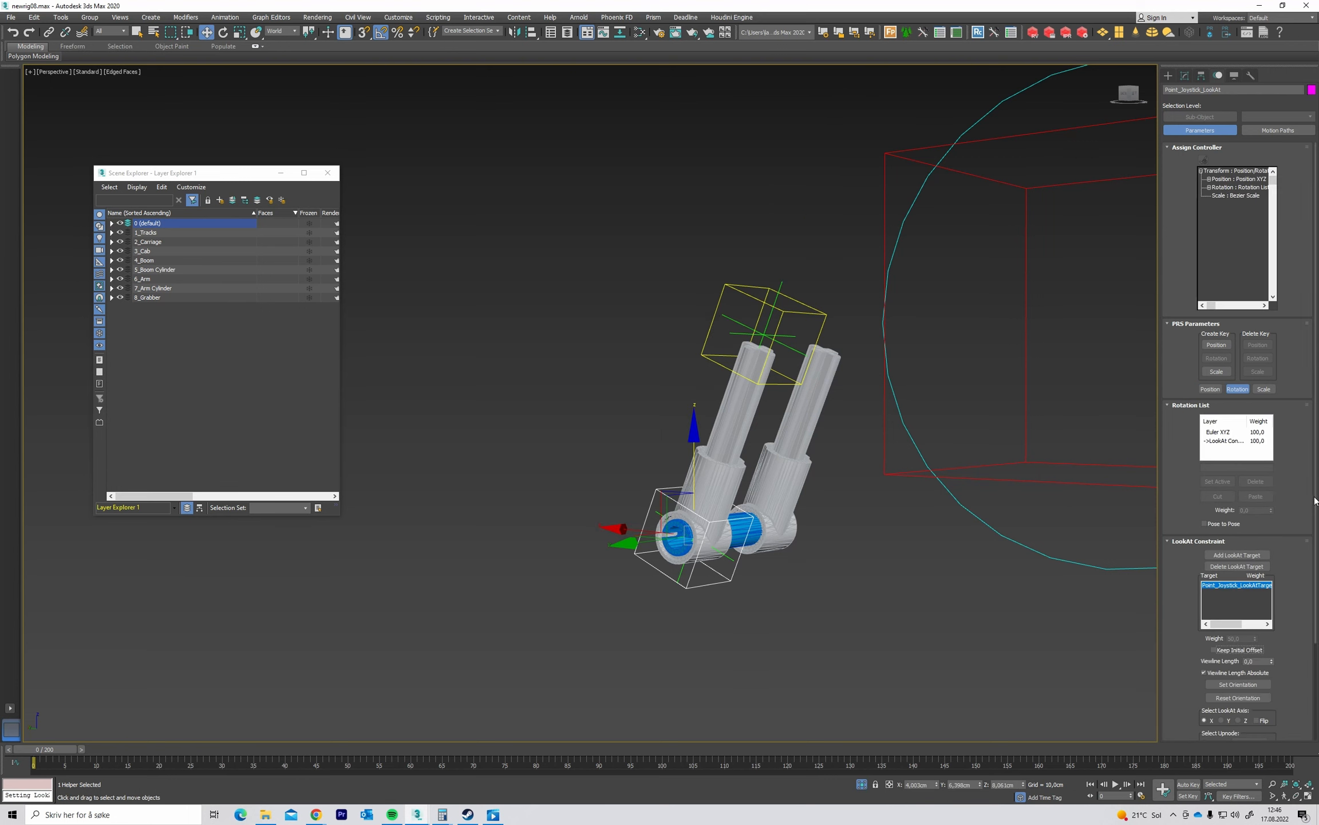
pyautogui.scroll(-3, 1316, 500)
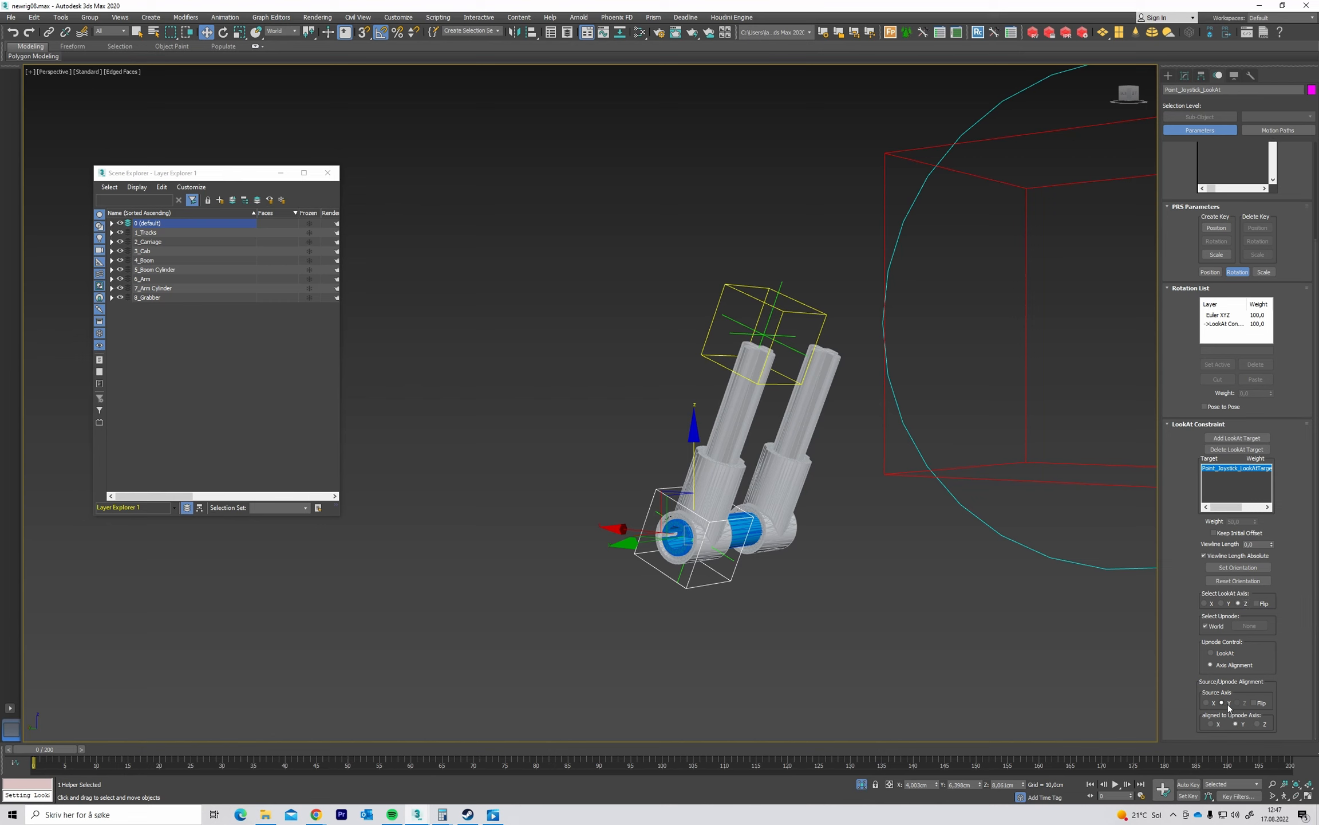
pyautogui.scroll(3, 691, 514)
pyautogui.moveTo(687, 510)
pyautogui.keyDown('alt'); pyautogui.mouseDown(button='middle')
pyautogui.moveTo(659, 529)
pyautogui.moveTo(690, 533)
pyautogui.moveTo(663, 505)
pyautogui.moveTo(686, 530)
pyautogui.mouseUp(button='middle'); pyautogui.keyUp('alt')
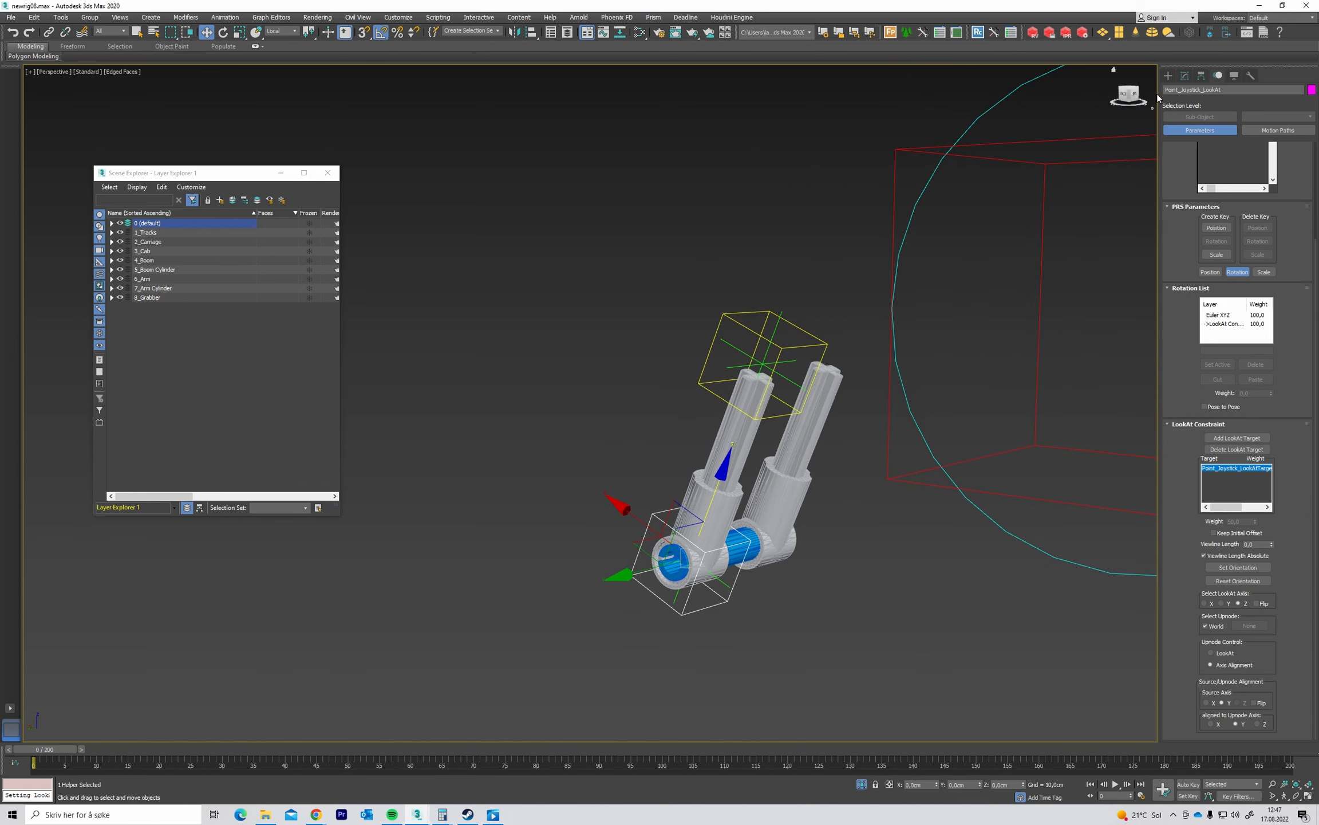
# Link both parts of the front lever, base and stick, to the Point_Joystick_LookAt helper.
pyautogui.click(1169, 75)
pyautogui.click(637, 464)
pyautogui.click(712, 517)
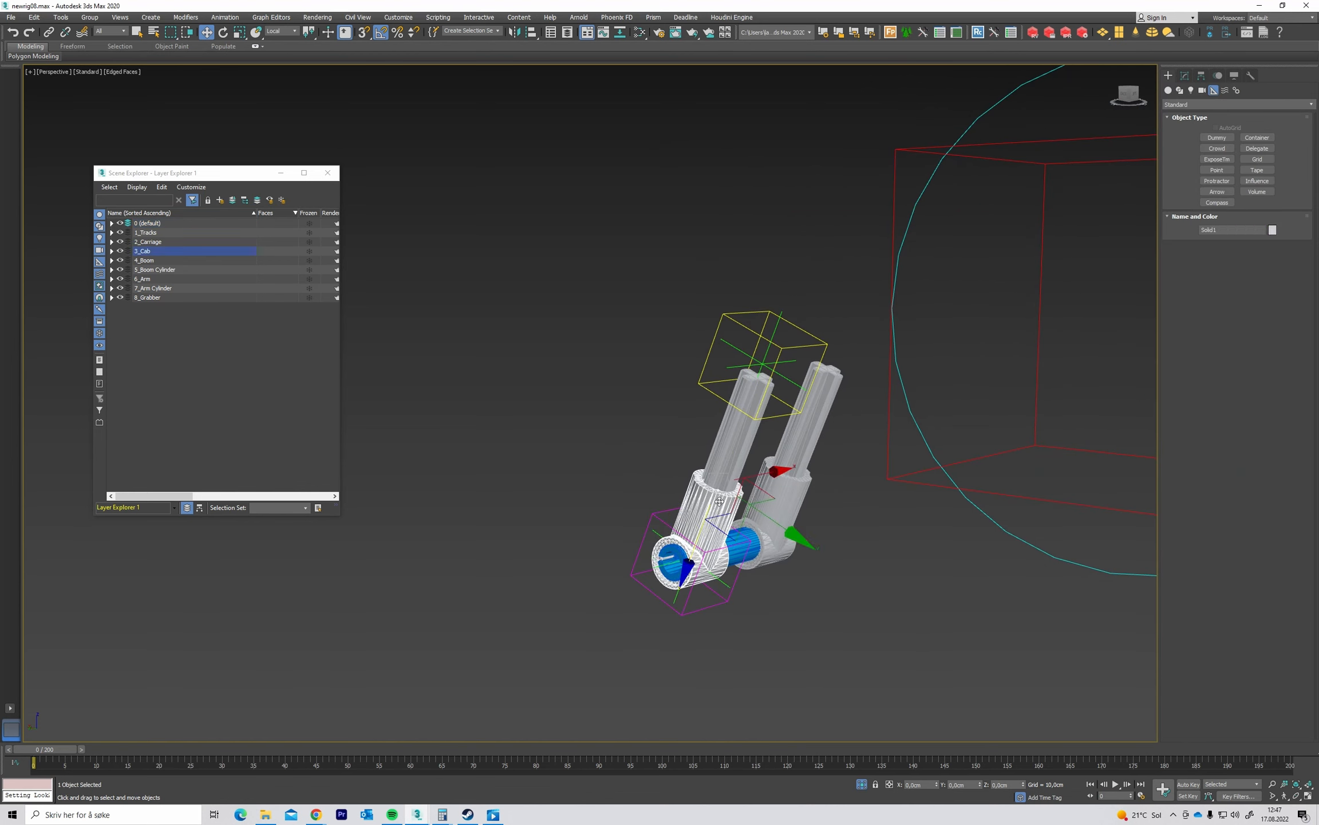
pyautogui.keyDown('ctrl'); pyautogui.click(721, 466); pyautogui.keyUp('ctrl')
pyautogui.press('l')
pyautogui.moveTo(692, 490); pyautogui.dragTo(663, 523)
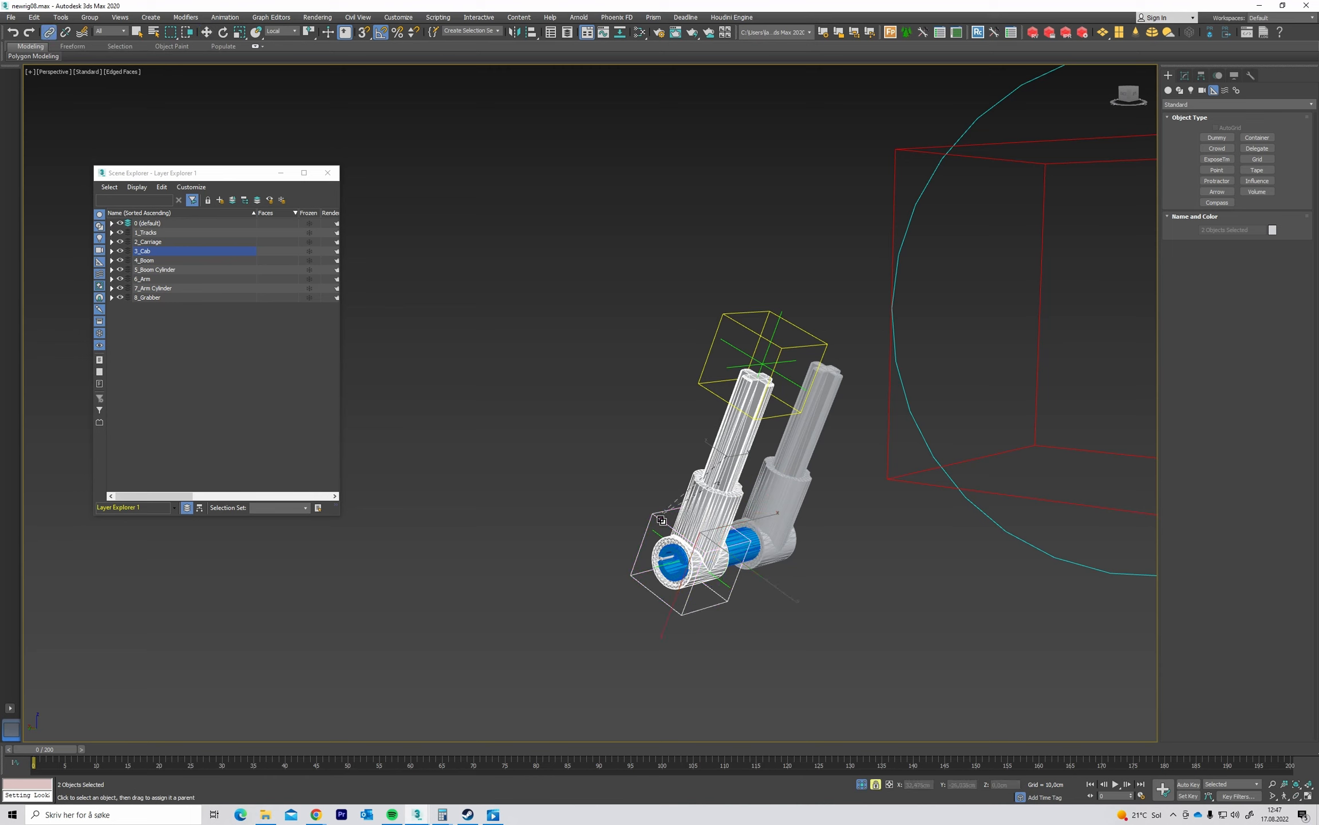
pyautogui.click(606, 469)
# Link the look-at target helpers at the lever's tip to the Point_Joystick_Zero helper at its base.
pyautogui.click(752, 338)
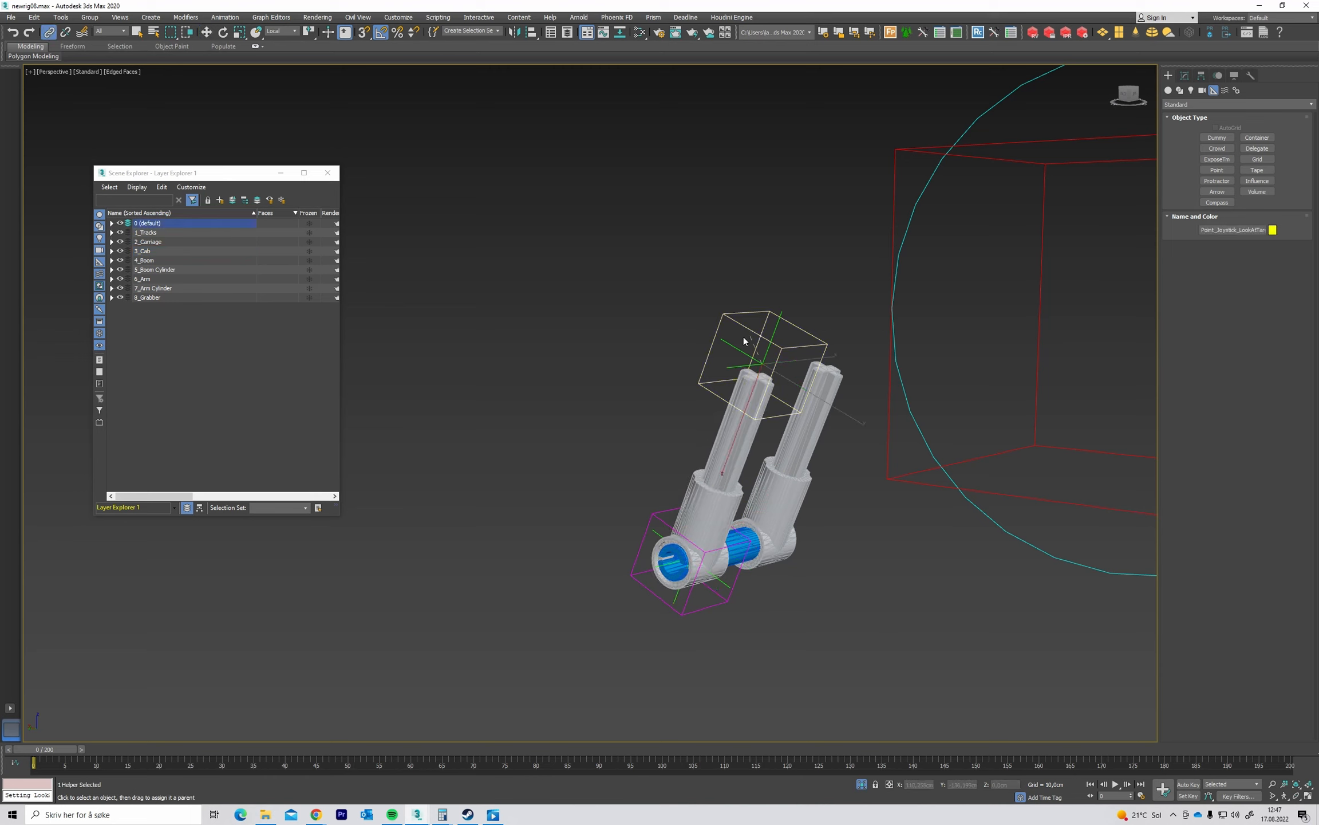
pyautogui.moveTo(735, 347); pyautogui.dragTo(659, 533)
pyautogui.click(584, 453)
pyautogui.click(655, 531)
pyautogui.press('w')
pyautogui.moveTo(649, 548); pyautogui.dragTo(648, 549)
pyautogui.click(671, 471)
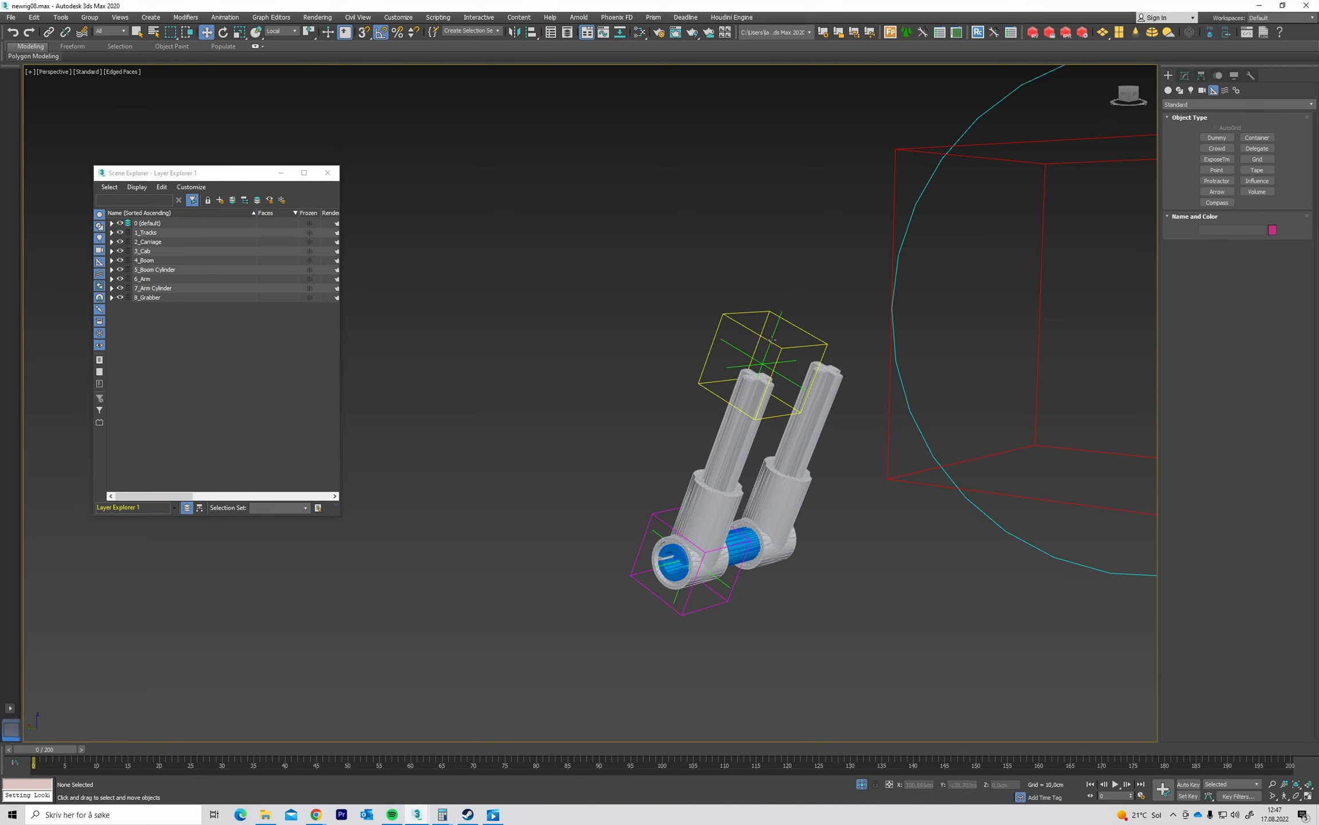
# Move the Point_Joystick_LookAtTarget helper along its local Y axis to test the lever's tilt.
pyautogui.moveTo(780, 345); pyautogui.dragTo(813, 404)
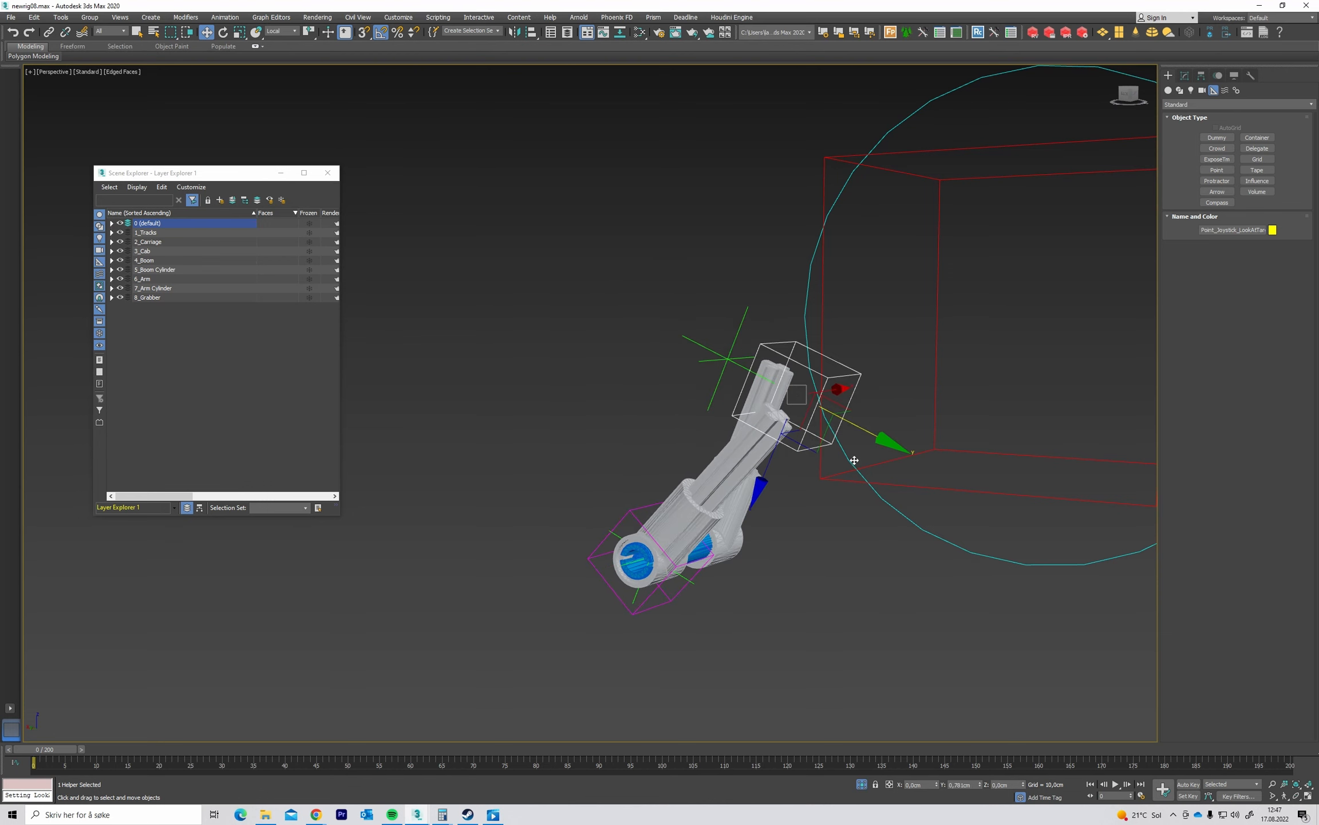
pyautogui.keyDown('alt'); pyautogui.moveTo(826, 462); pyautogui.dragTo(813, 382, button='middle'); pyautogui.keyUp('alt')
pyautogui.scroll(-2, 787, 435)
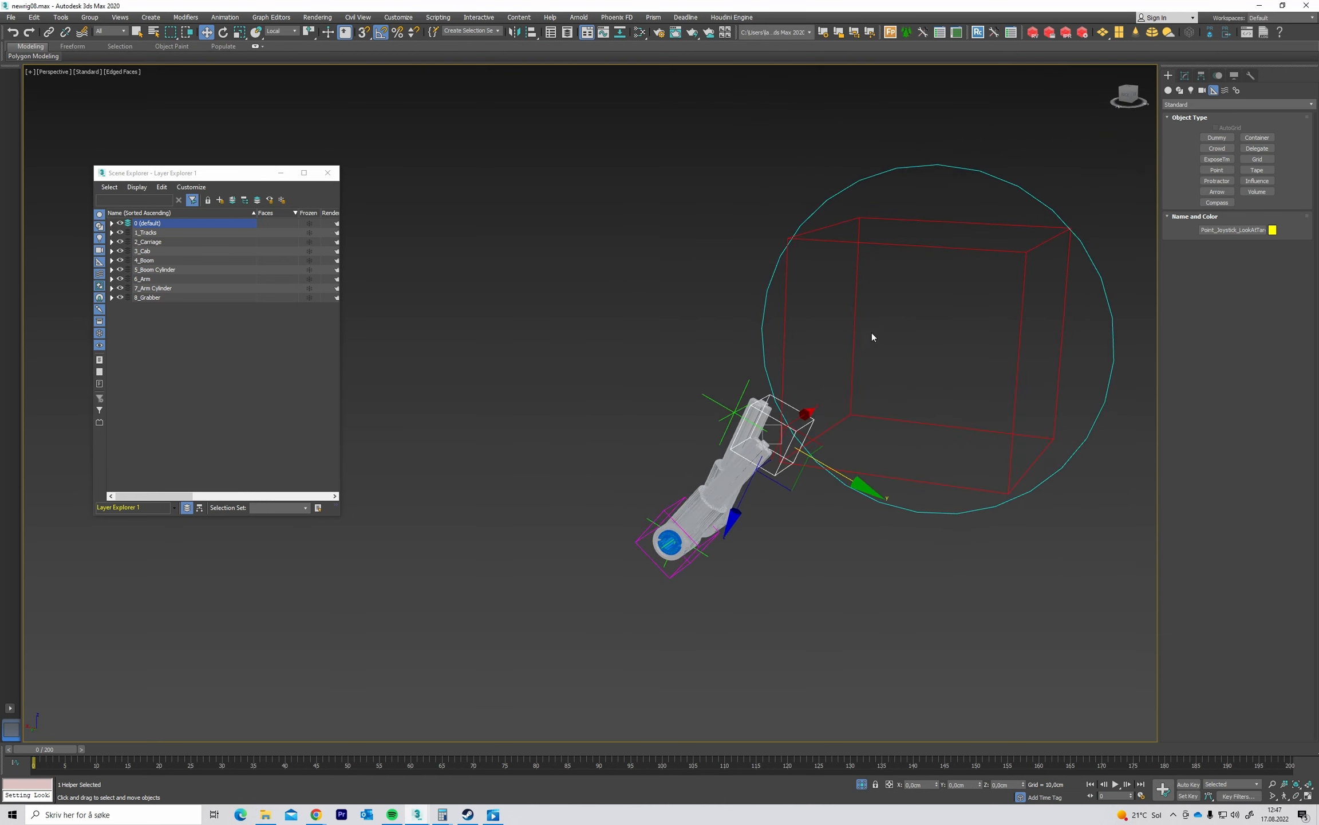
# Try different tilts of the front lever by moving the Point_Joystick_LookAtTarget helper back and forth, then undo the last move.
pyautogui.click(977, 249)
pyautogui.moveTo(893, 339); pyautogui.dragTo(944, 309, button='middle')
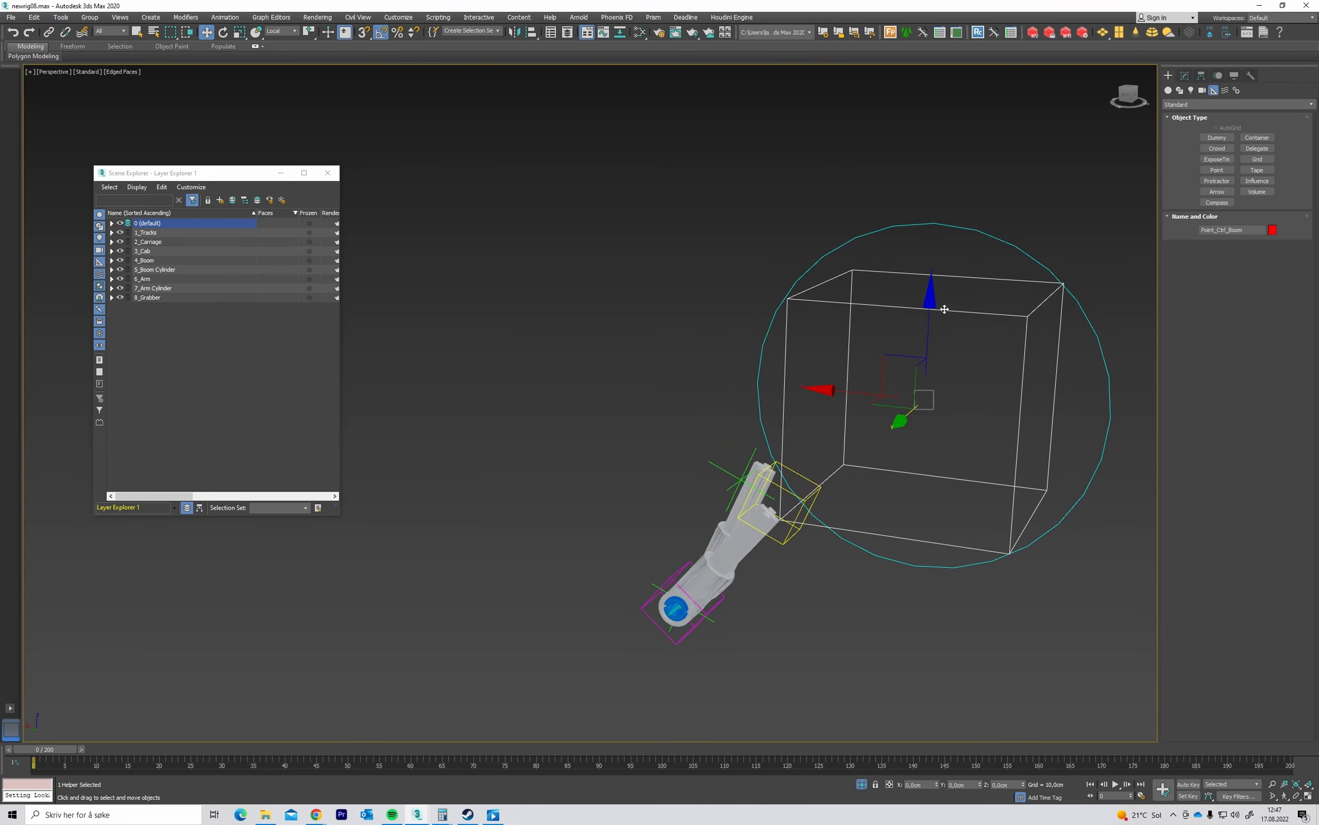
pyautogui.click(772, 486)
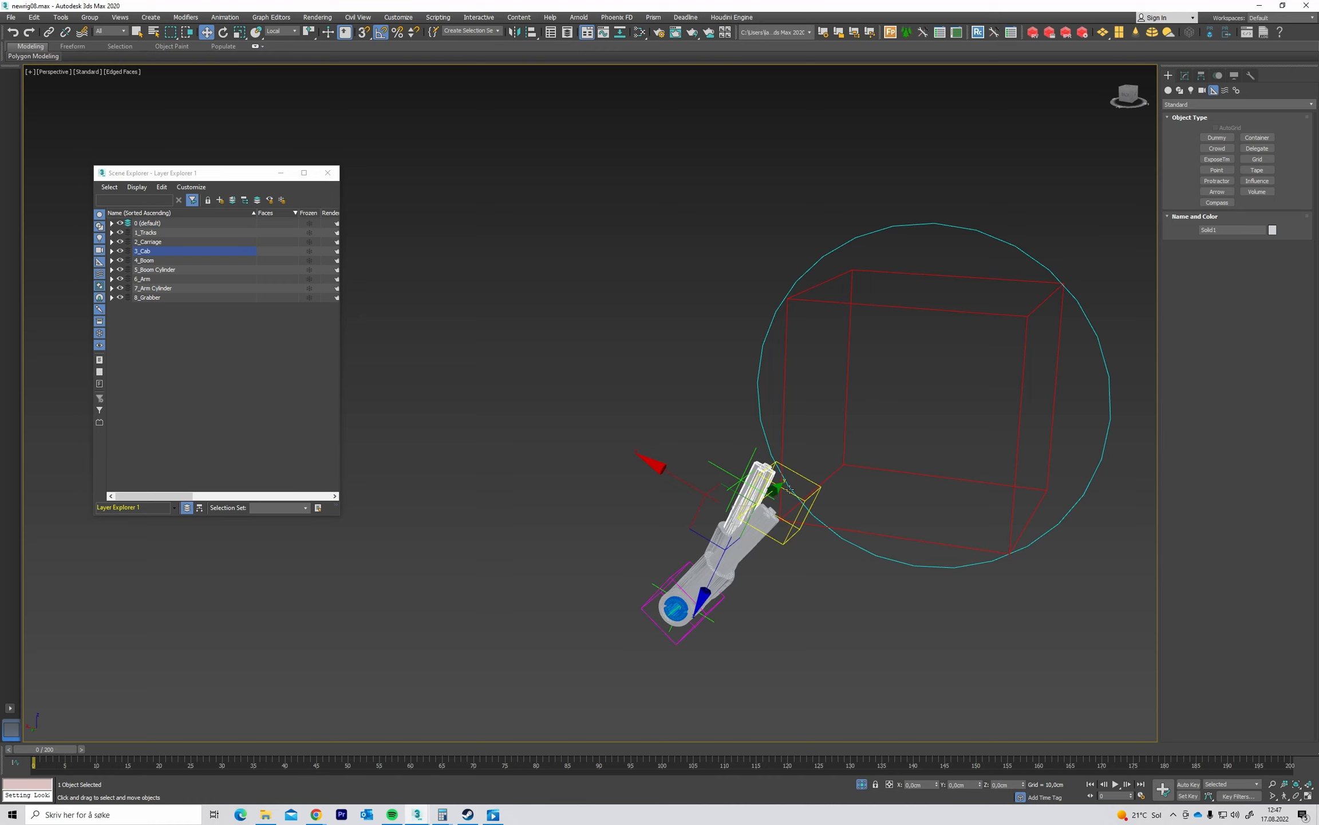
pyautogui.click(790, 488)
pyautogui.moveTo(836, 535); pyautogui.dragTo(779, 477)
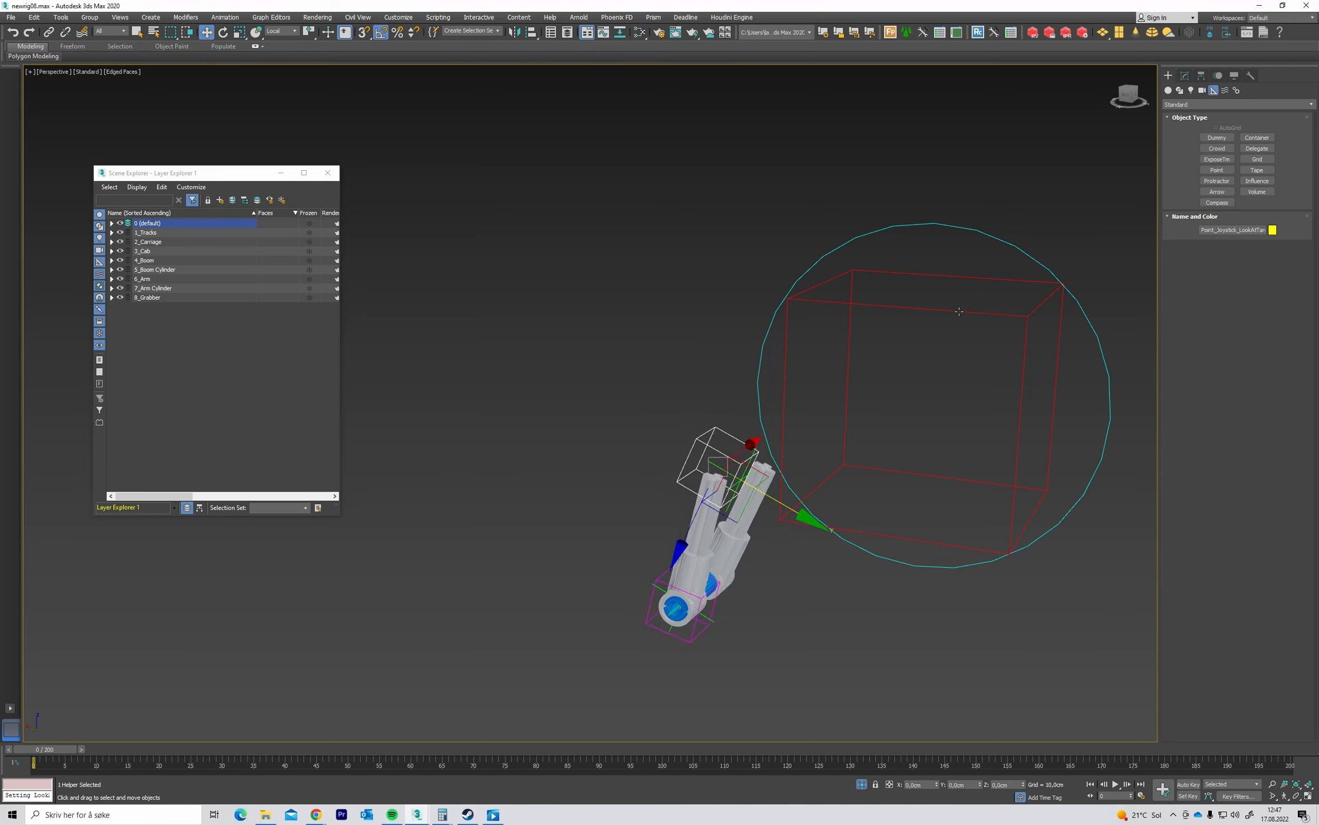
pyautogui.moveTo(863, 358); pyautogui.dragTo(876, 345, button='middle')
pyautogui.moveTo(793, 490); pyautogui.dragTo(830, 513)
pyautogui.hotkey('ctrl', 'z')
# Align Point_Joystick_LookAtTarget to the zero helper at the lever's tip in X, Y and Z position, pivot point to pivot point.
pyautogui.keyDown('alt'); pyautogui.moveTo(688, 427); pyautogui.dragTo(637, 343, button='middle'); pyautogui.keyUp('alt')
pyautogui.scroll(3, 678, 424)
pyautogui.hotkey('ctrl', 'z')
pyautogui.hotkey('alt', 'a')
pyautogui.click(724, 417)
pyautogui.click(956, 451)
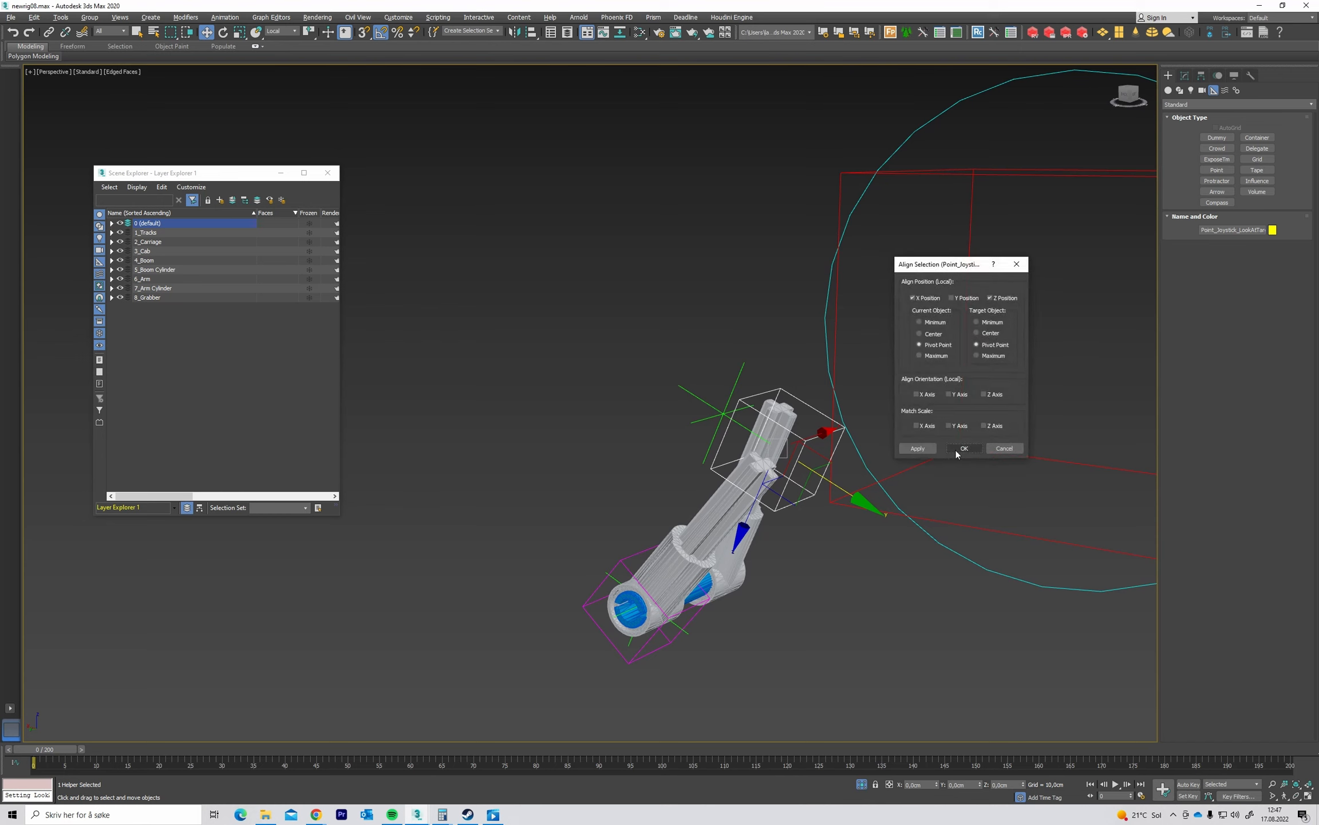
pyautogui.click(952, 297)
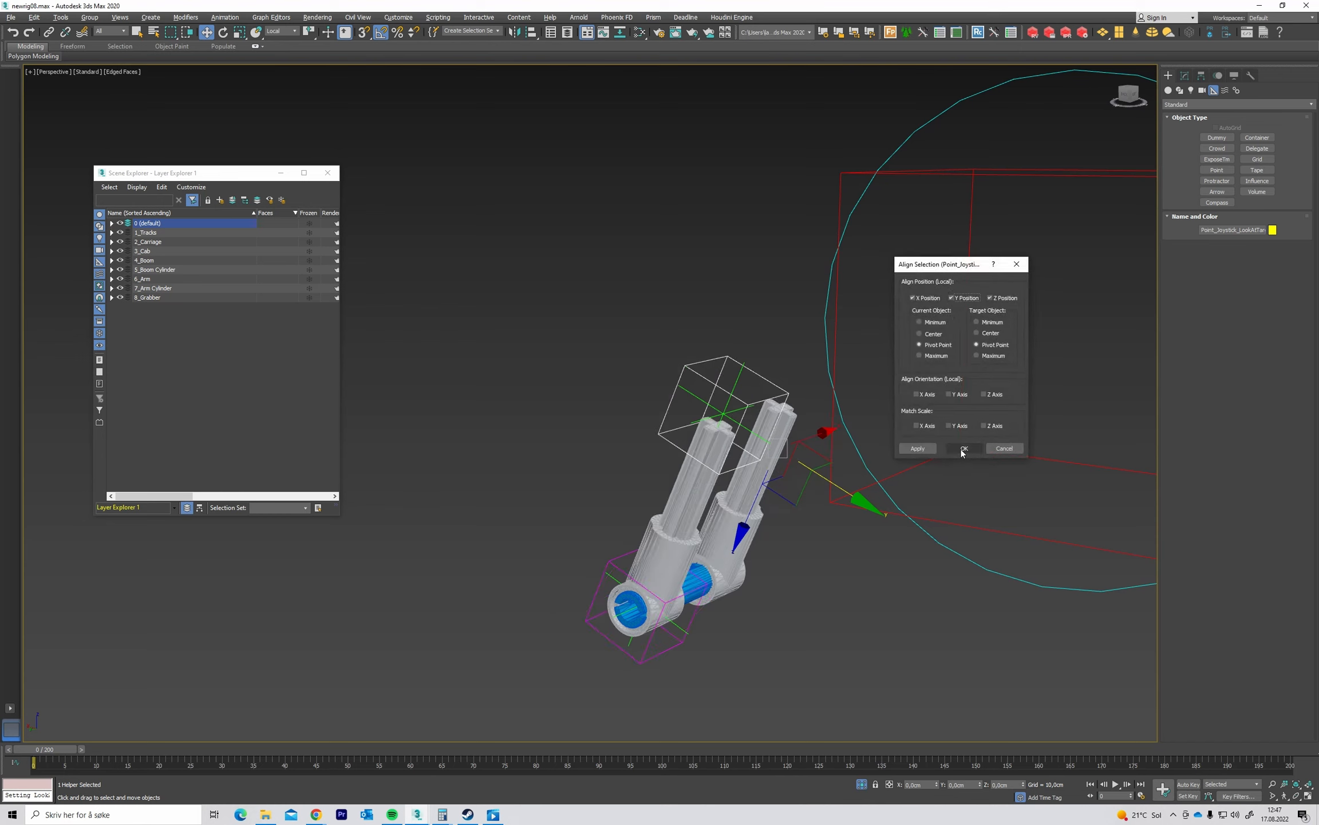
pyautogui.click(962, 451)
pyautogui.moveTo(642, 339)
pyautogui.keyDown('alt'); pyautogui.mouseDown(button='middle')
pyautogui.moveTo(652, 344)
pyautogui.moveTo(646, 334)
pyautogui.mouseUp(button='middle'); pyautogui.keyUp('alt')
pyautogui.click(647, 334)
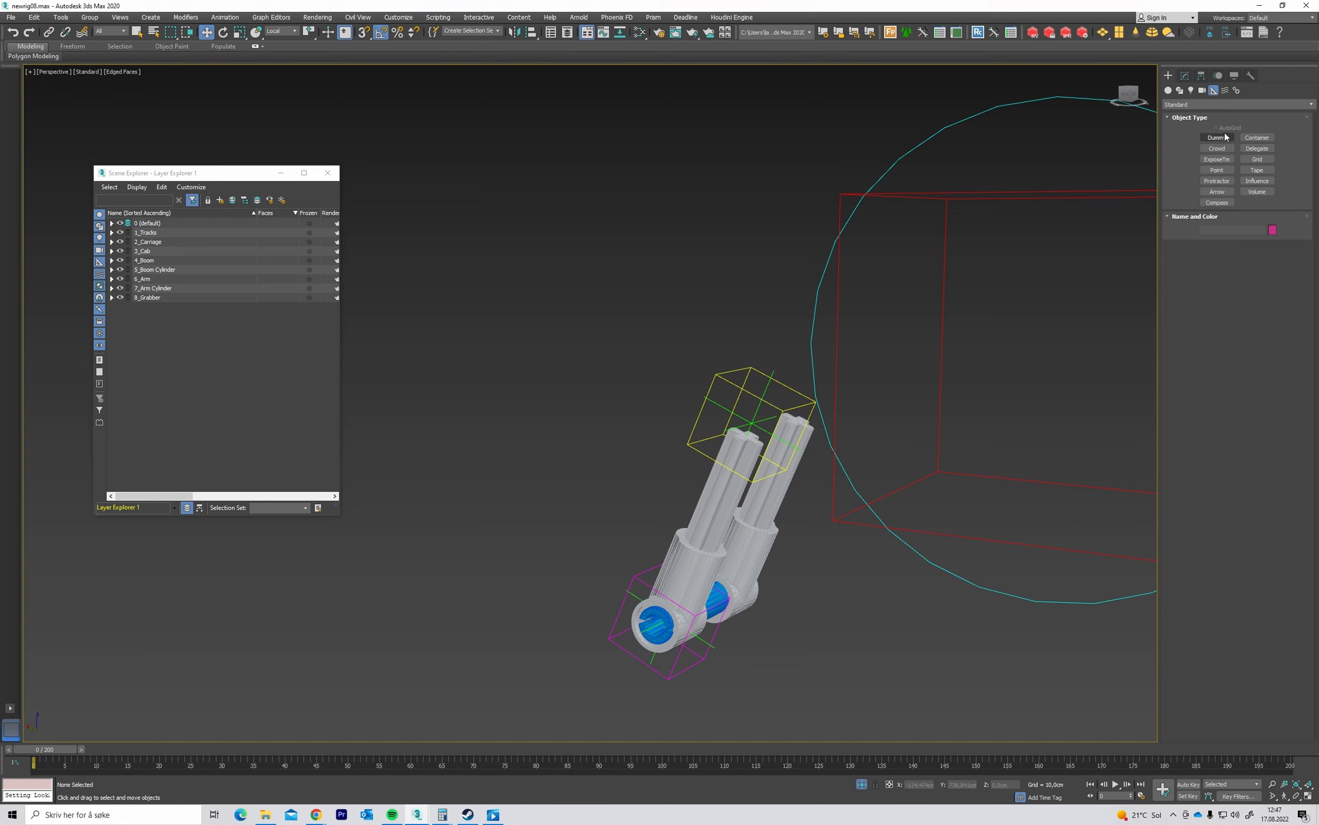
# Create a new box-shaped Point helper in the empty space beside the front lever.
pyautogui.click(1217, 170)
pyautogui.click(597, 454)
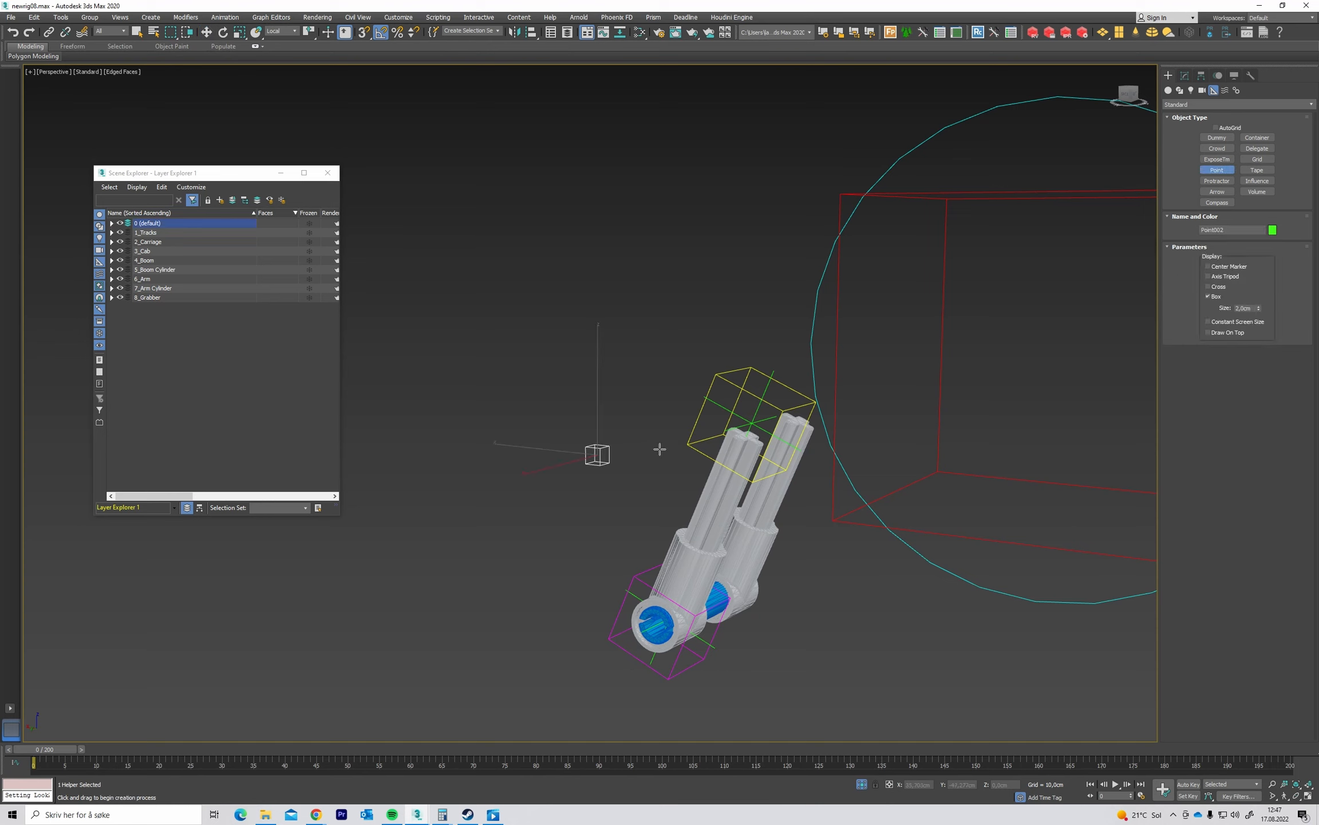
pyautogui.press('w')
# Align the new Point helper's position and orientation to the joystick helper at the lever's tip and reduce its size to 1.14 cm.
pyautogui.hotkey('alt', 'a')
pyautogui.click(761, 430)
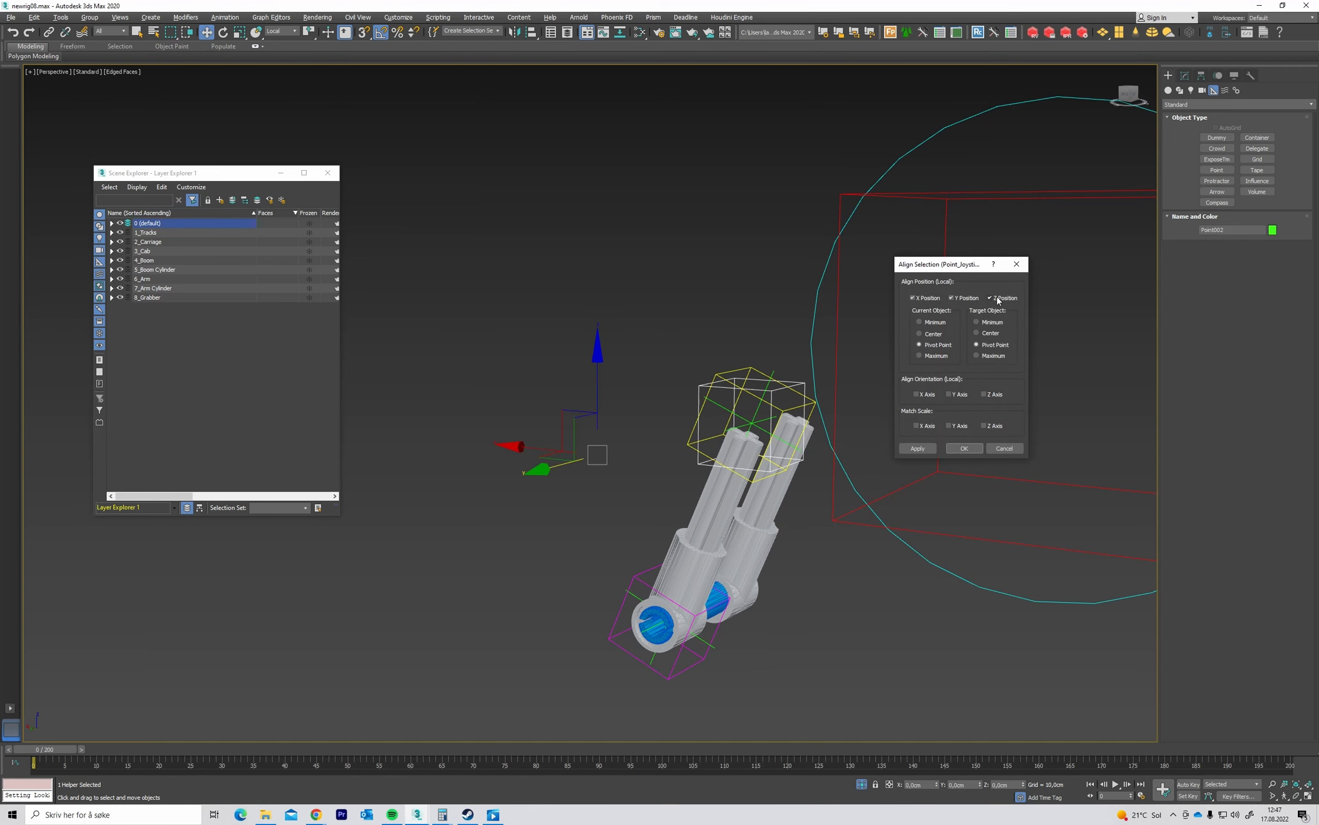
pyautogui.click(998, 298)
pyautogui.click(952, 298)
pyautogui.click(921, 297)
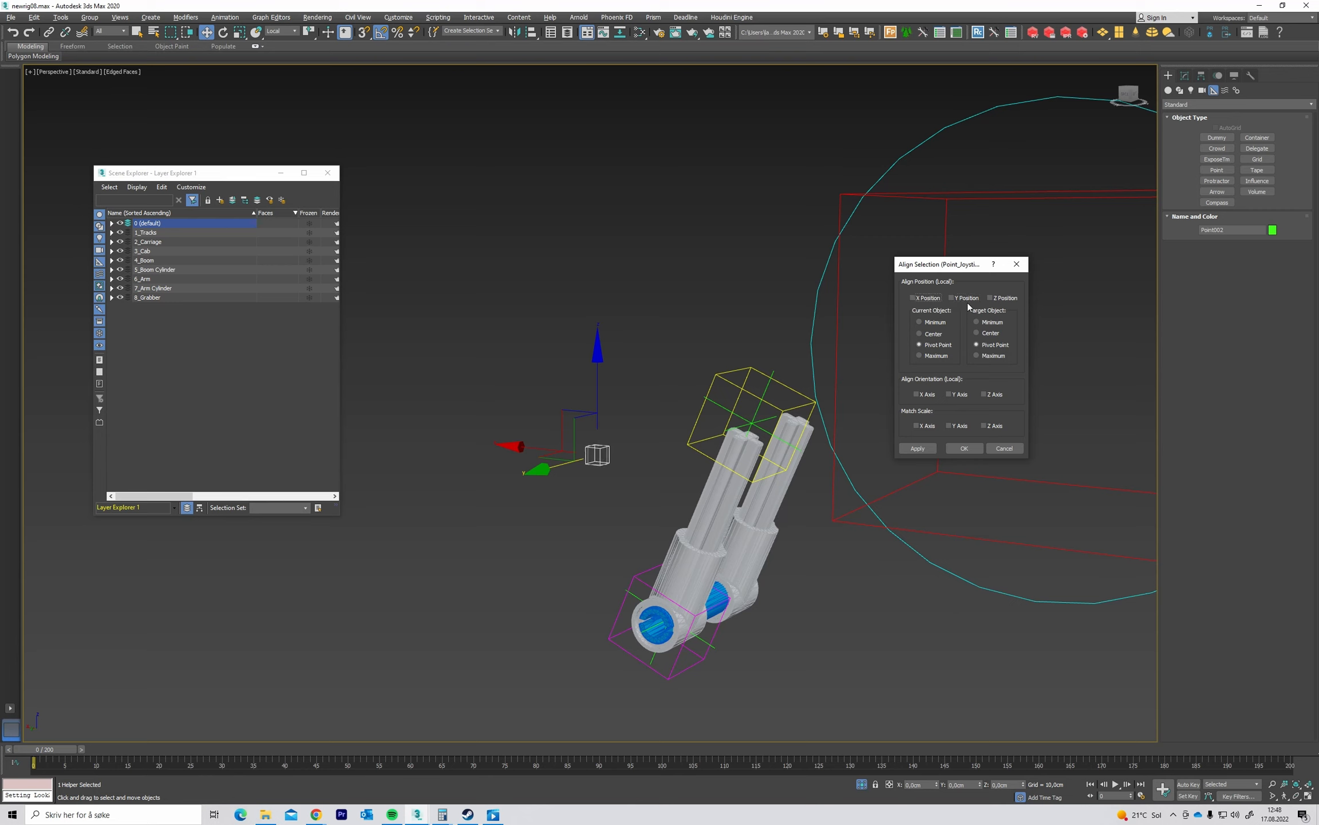
pyautogui.click(958, 300)
pyautogui.click(996, 298)
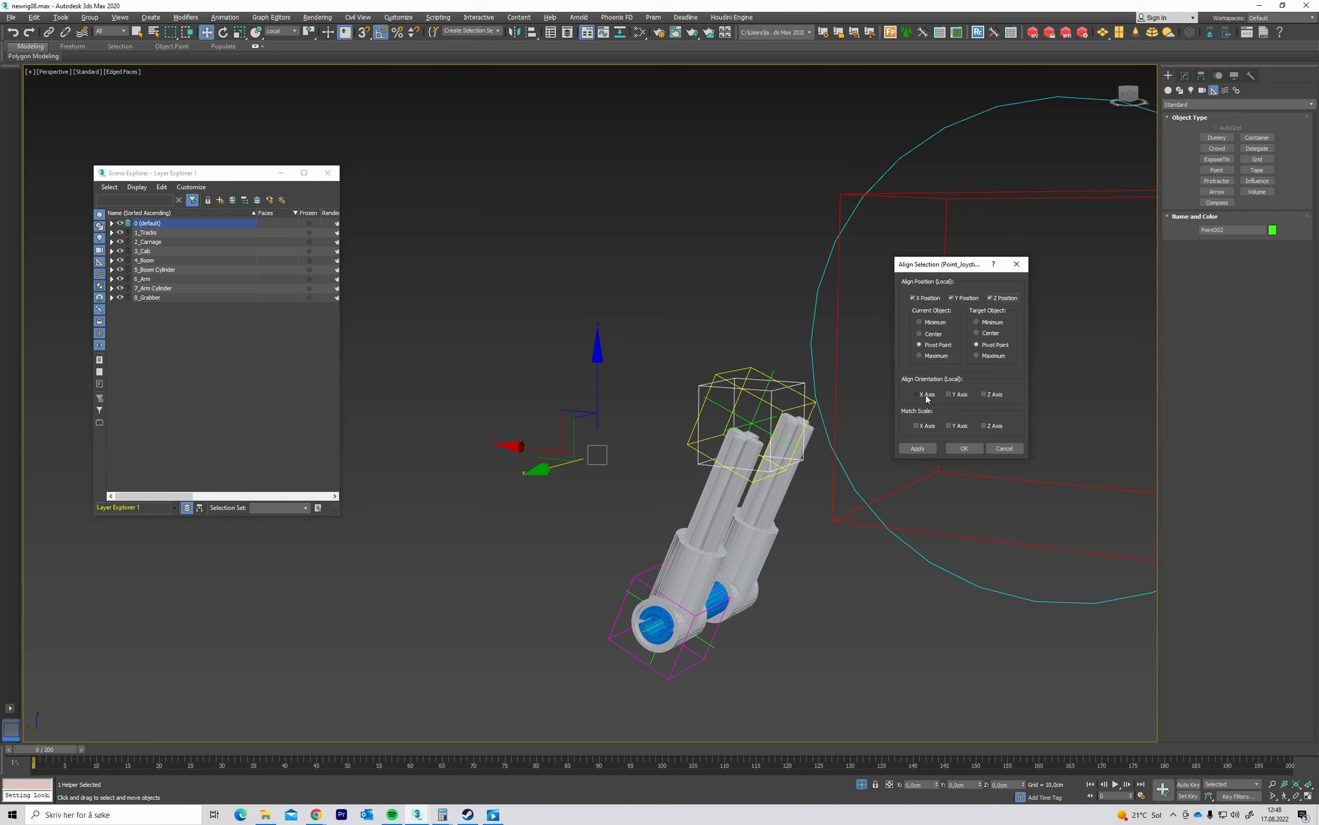
pyautogui.click(995, 395)
pyautogui.click(967, 448)
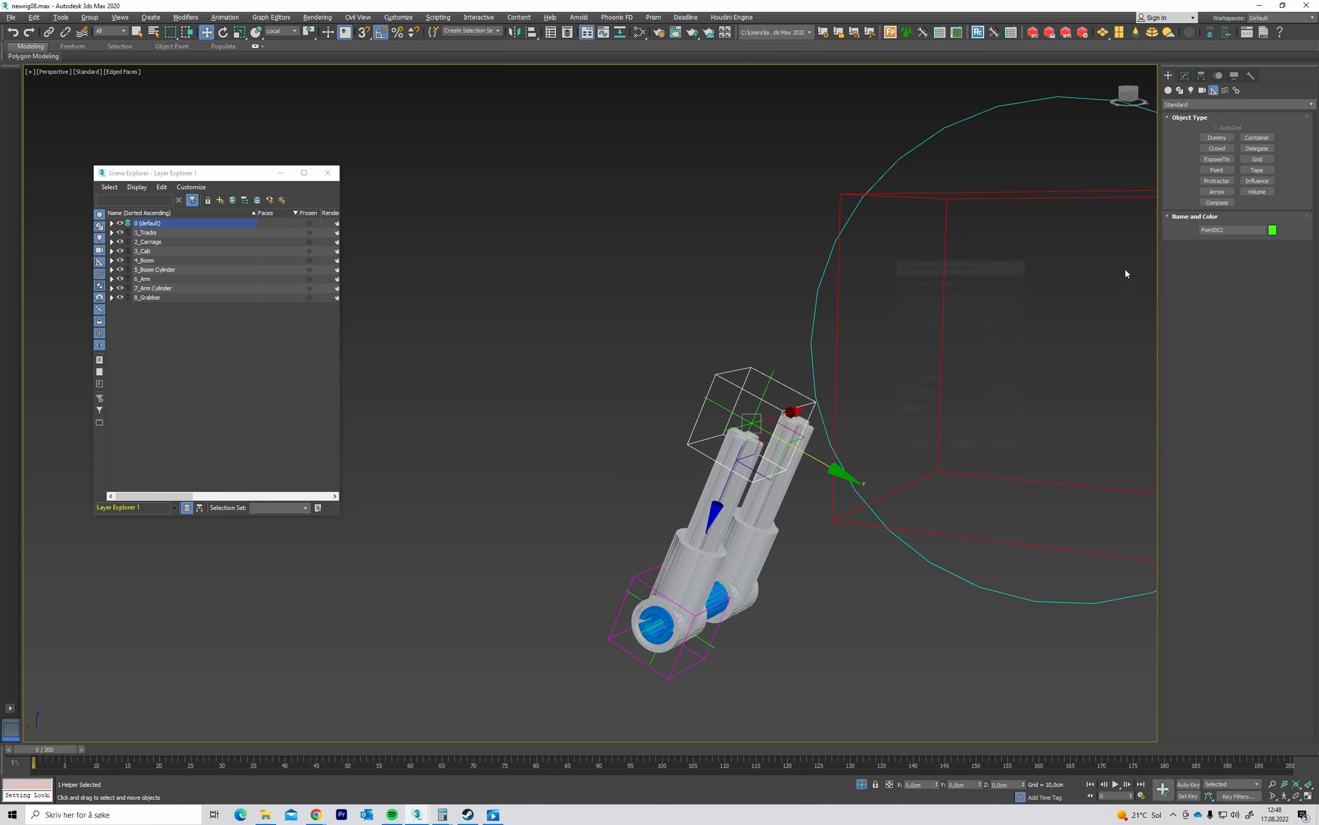
pyautogui.click(1185, 76)
pyautogui.moveTo(1255, 376); pyautogui.dragTo(1258, 400)
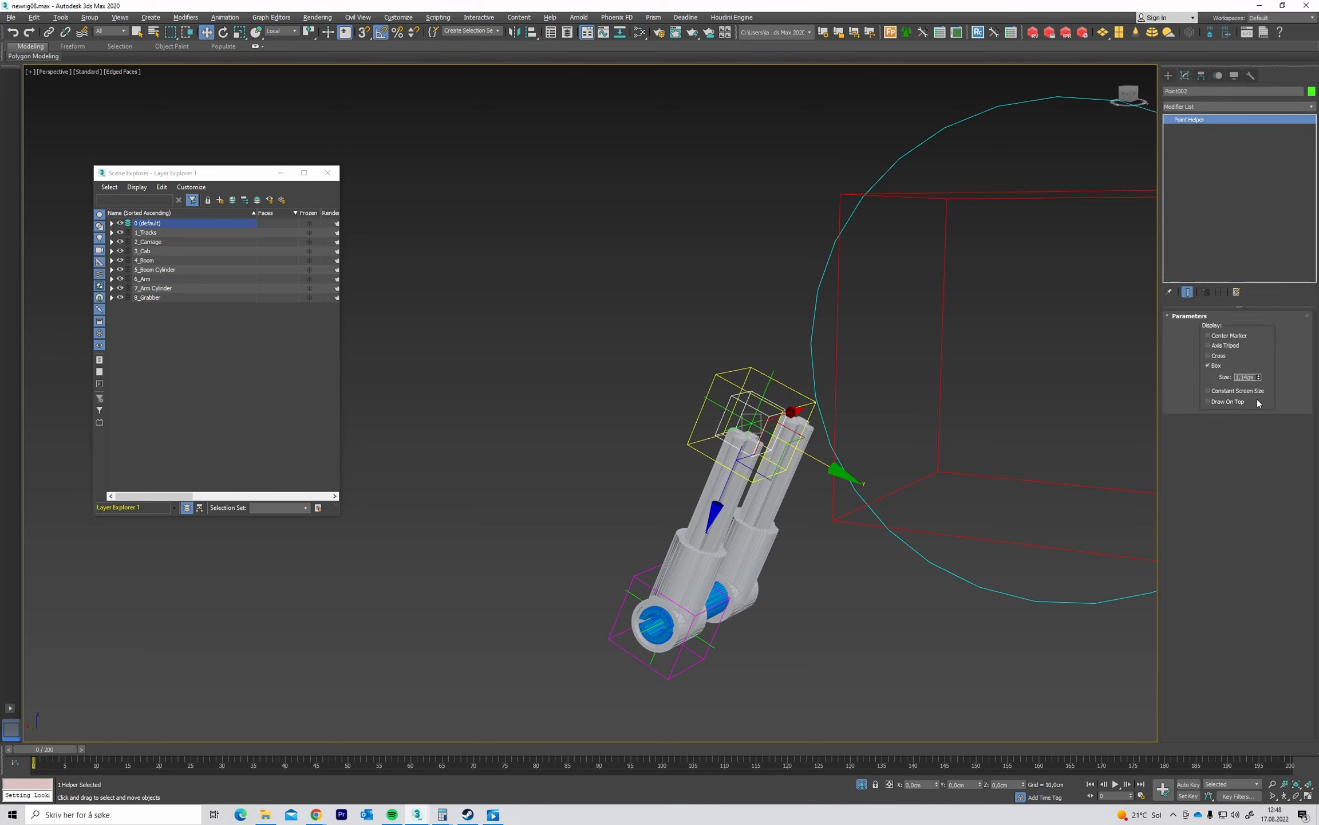
# Compare the rotation axes and values of Point_Joystick_LookAtTarget_Zero and Point_Joystick_LookAtTarget at the lever's tip.
pyautogui.click(771, 376)
pyautogui.press('e')
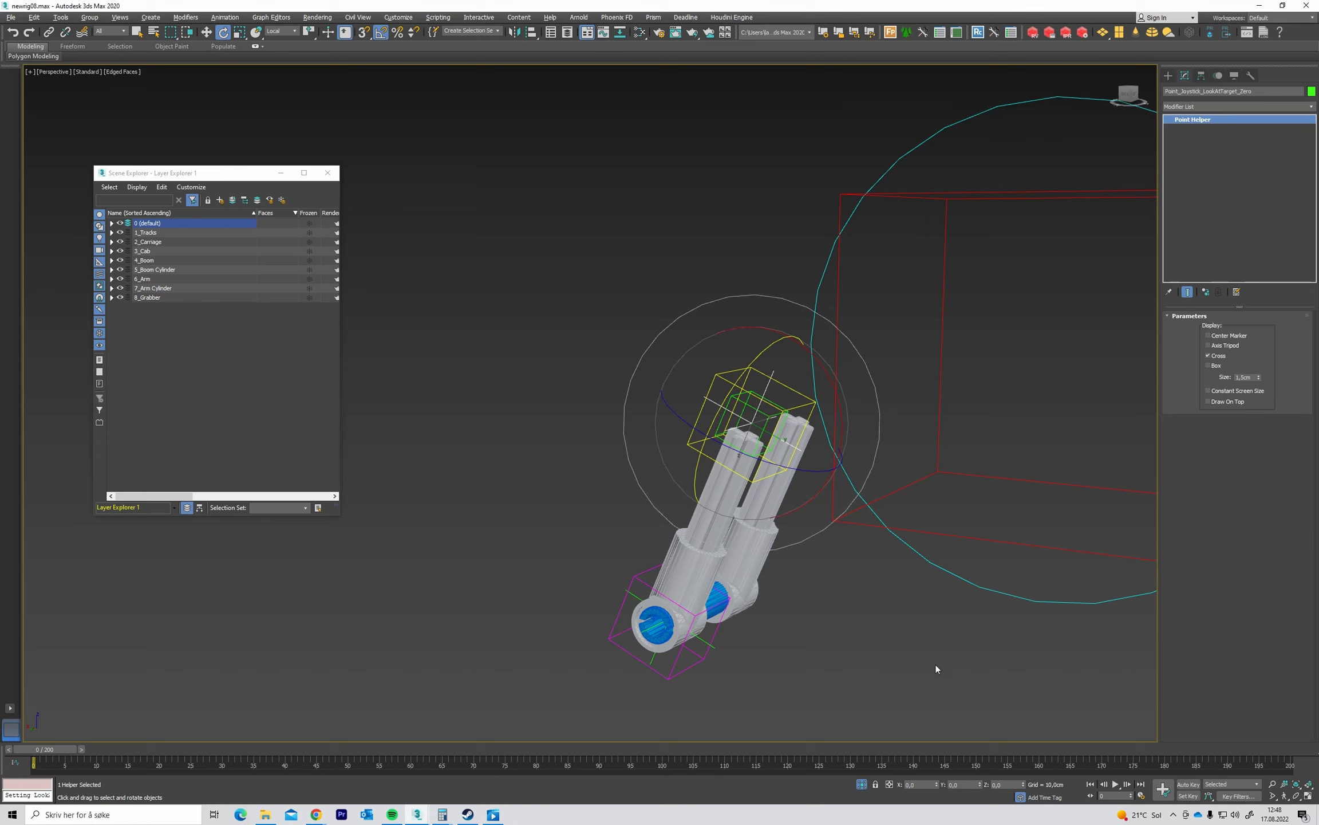
pyautogui.press('e')
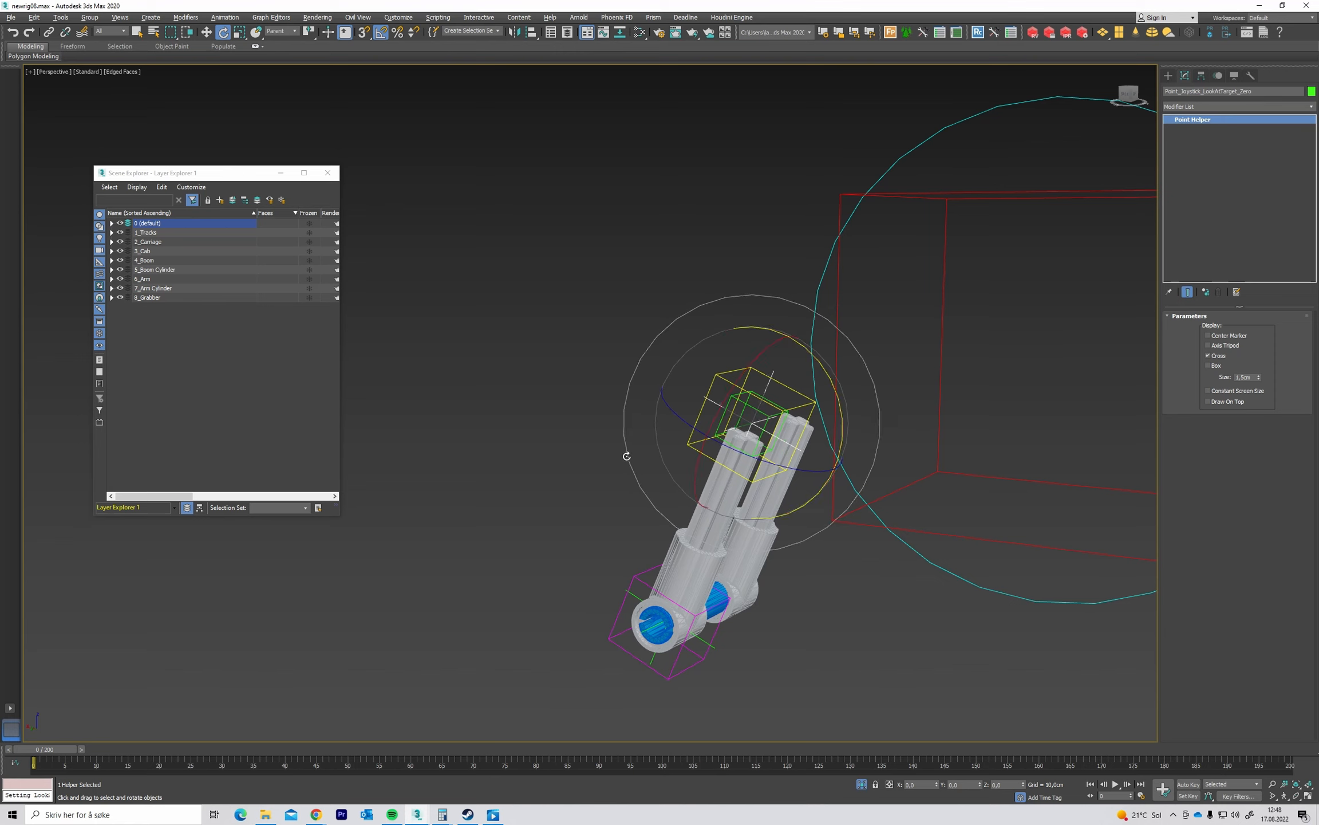
pyautogui.moveTo(626, 456)
pyautogui.keyDown('alt'); pyautogui.mouseDown(button='middle')
pyautogui.moveTo(610, 457)
pyautogui.moveTo(623, 454)
pyautogui.mouseUp(button='middle'); pyautogui.keyUp('alt')
pyautogui.click(662, 363)
pyautogui.click(722, 380)
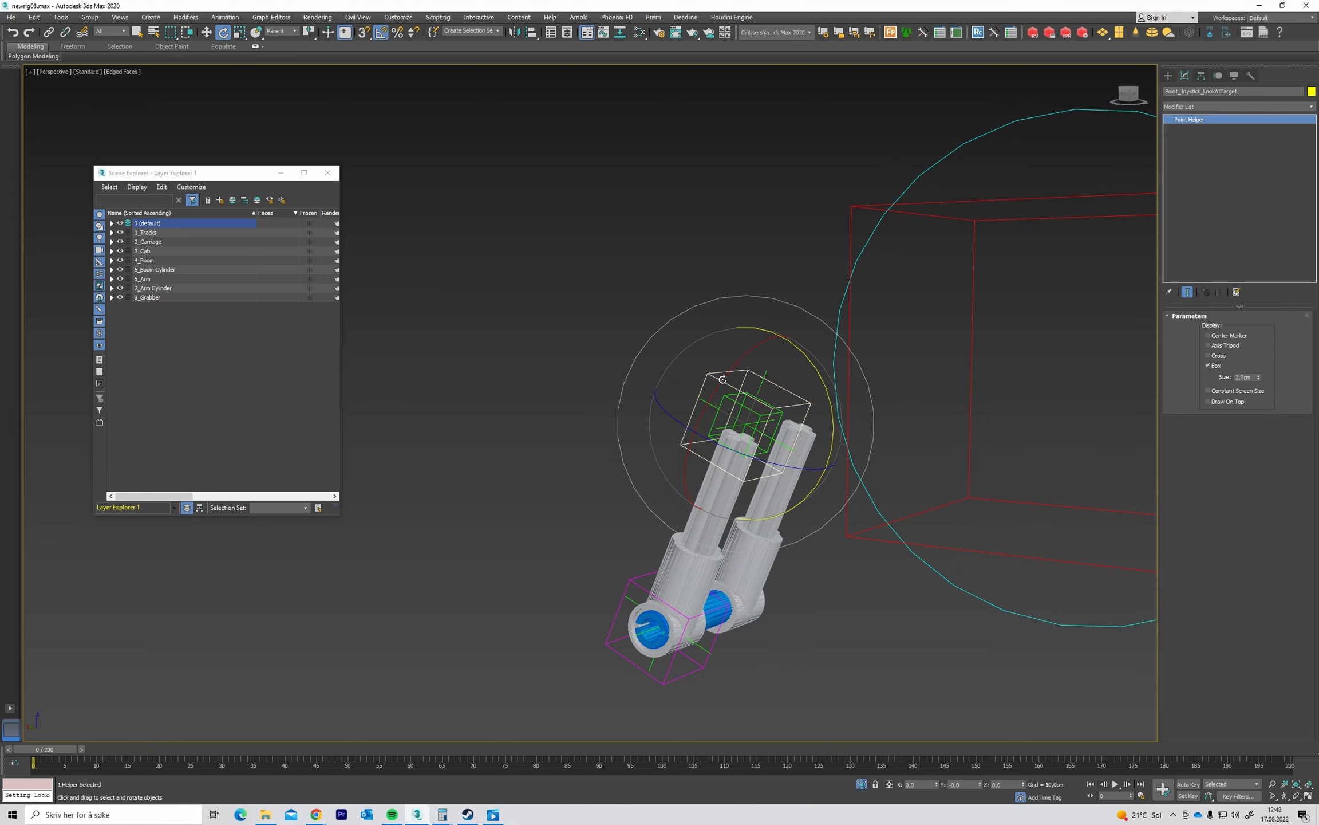
pyautogui.press('e')
pyautogui.press('e')
pyautogui.keyDown('alt'); pyautogui.moveTo(769, 593); pyautogui.dragTo(742, 538, button='middle'); pyautogui.keyUp('alt')
pyautogui.scroll(5, 735, 597)
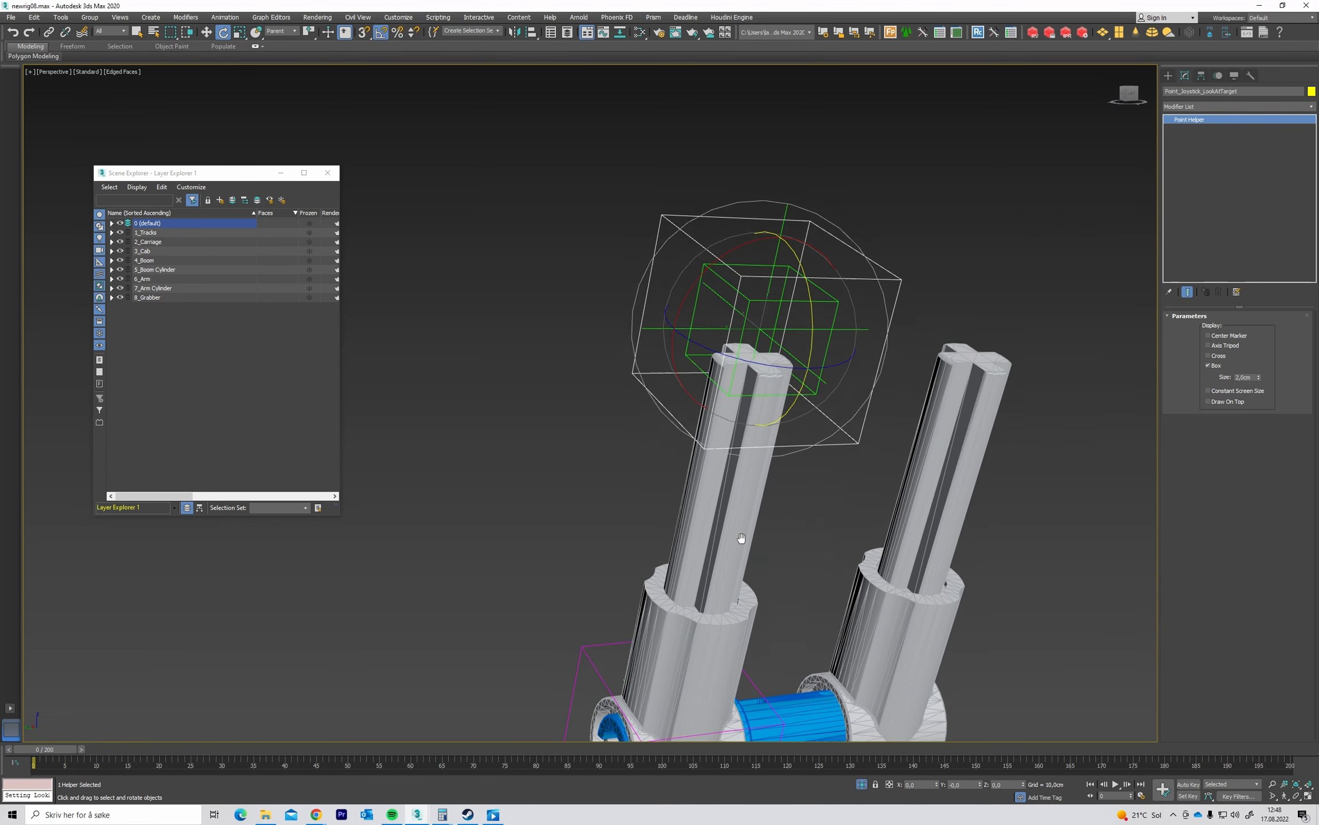
pyautogui.scroll(-4, 742, 538)
# Reset the Z rotation of the Point_Joystick_Zero helper at the lever's base to 0.
pyautogui.click(727, 564)
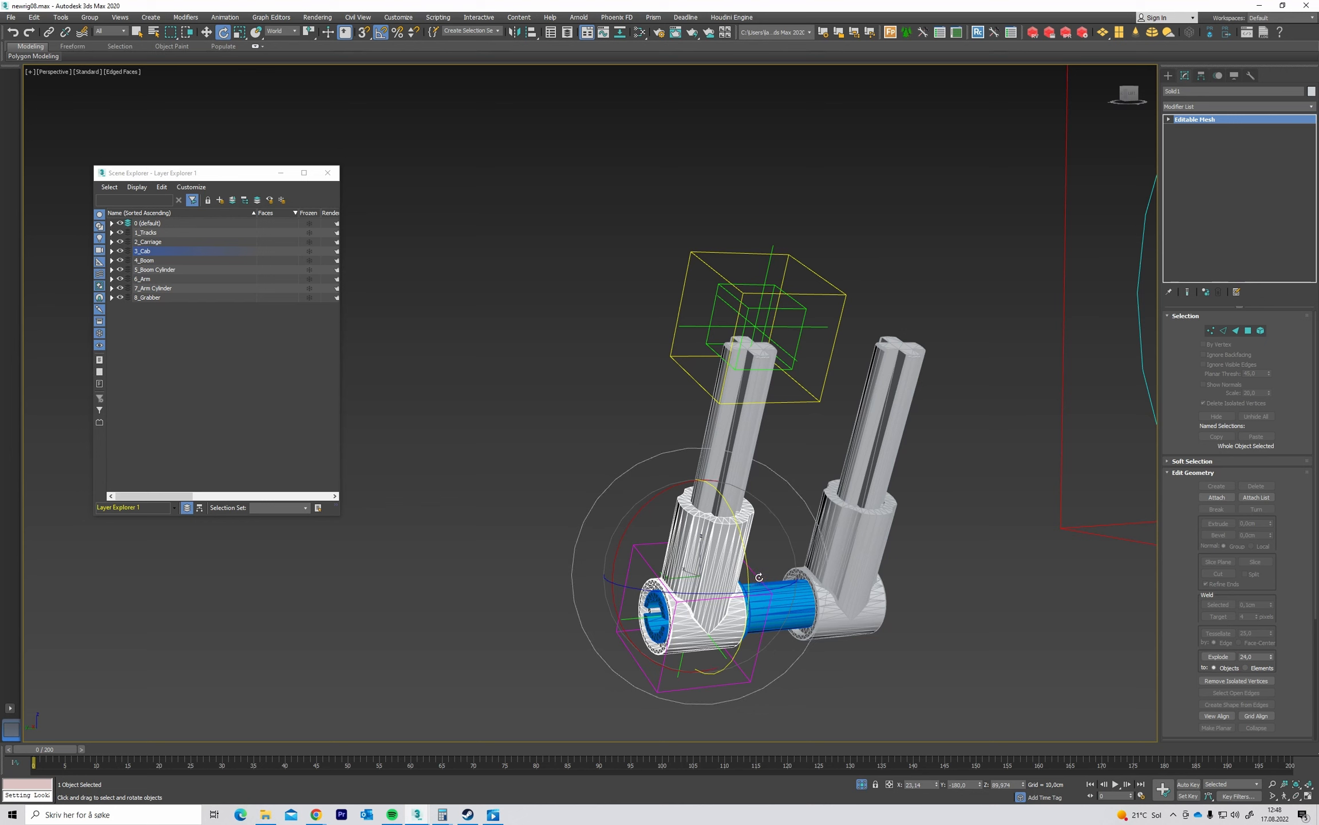
pyautogui.click(467, 571)
pyautogui.click(620, 624)
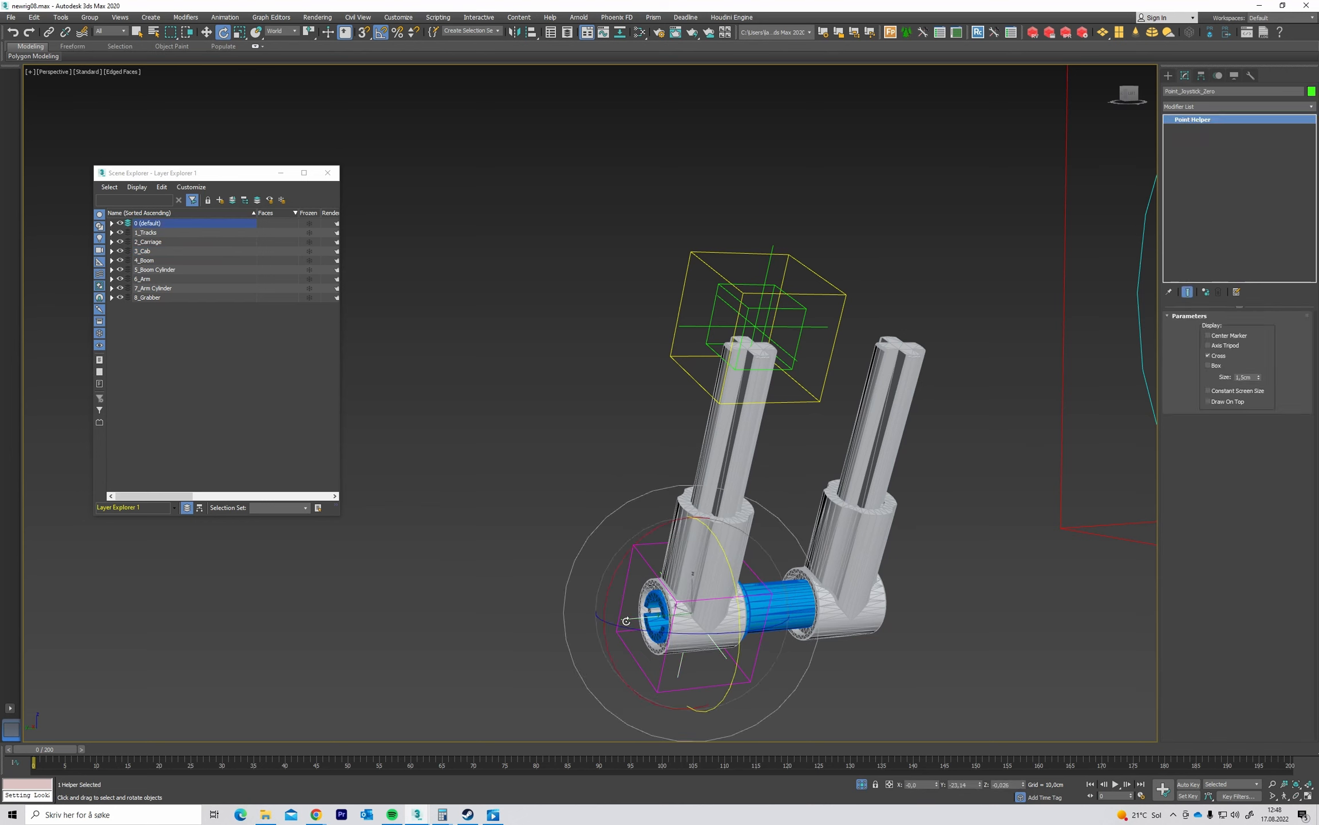
pyautogui.rightClick(1023, 785)
pyautogui.keyDown('alt'); pyautogui.moveTo(650, 474); pyautogui.dragTo(630, 496, button='middle'); pyautogui.keyUp('alt')
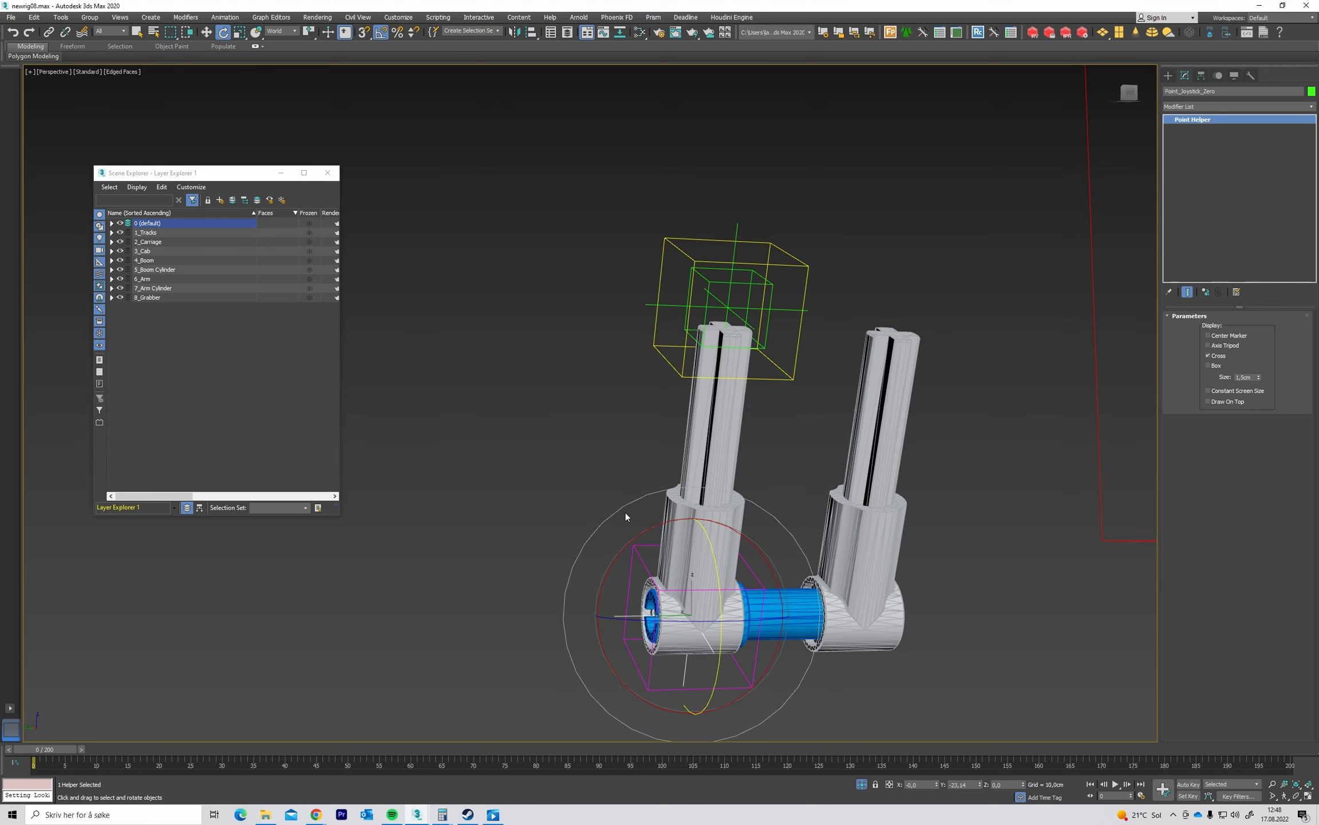
# Check the rotation values of Point_Joystick_LookAt, Point_Joystick_LookAtTarget_Zero and the new small Point helper.
pyautogui.click(565, 517)
pyautogui.click(644, 555)
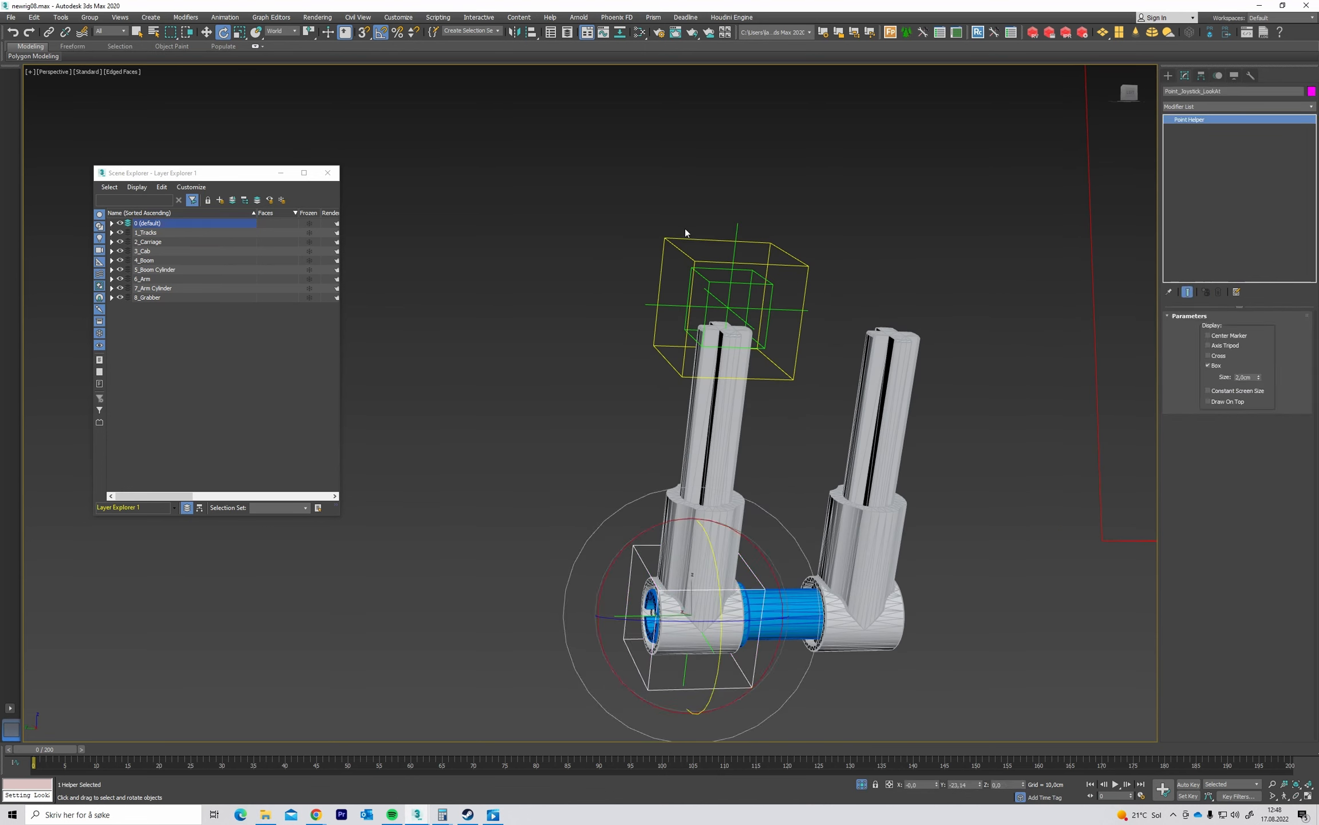
pyautogui.click(737, 236)
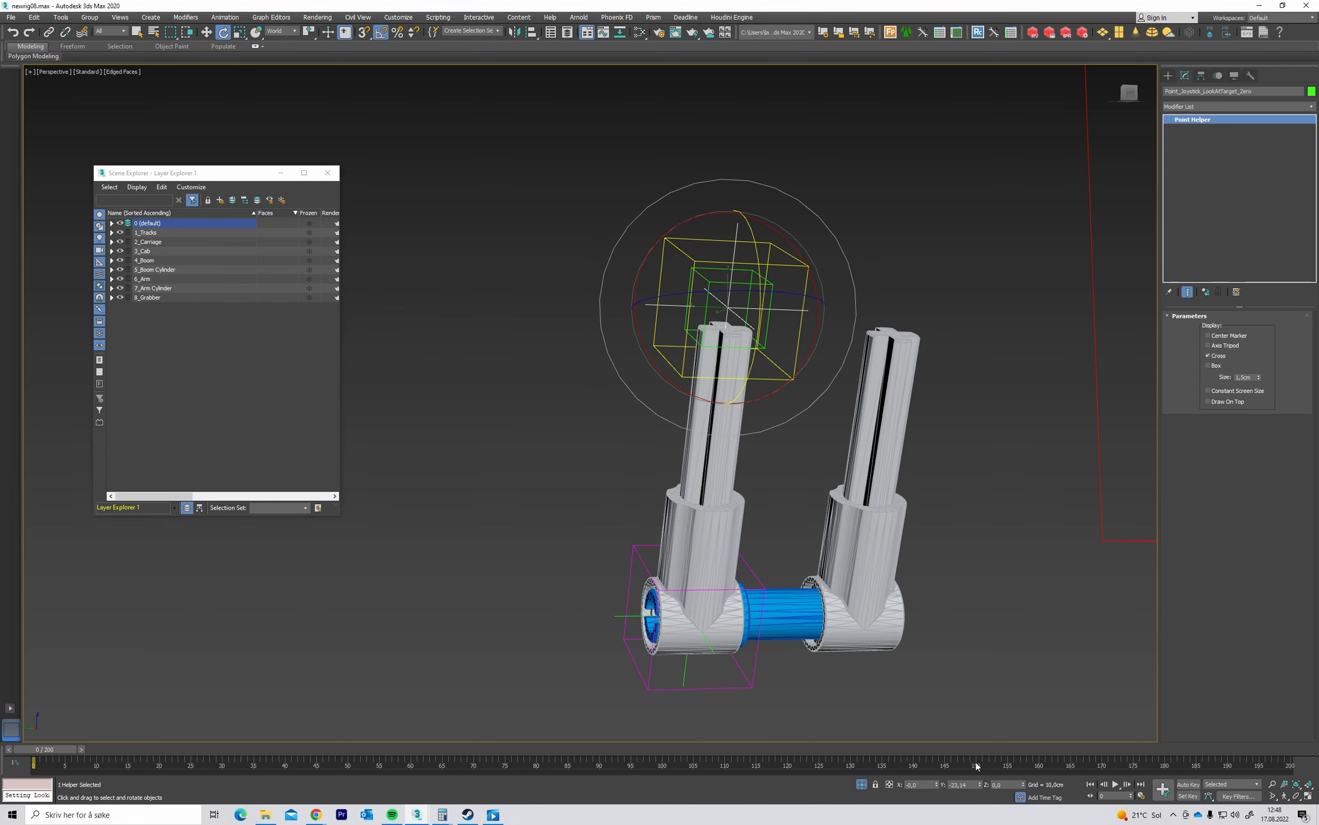
pyautogui.keyDown('alt'); pyautogui.moveTo(706, 430); pyautogui.dragTo(768, 428, button='middle'); pyautogui.keyUp('alt')
pyautogui.click(704, 272)
pyautogui.click(713, 267)
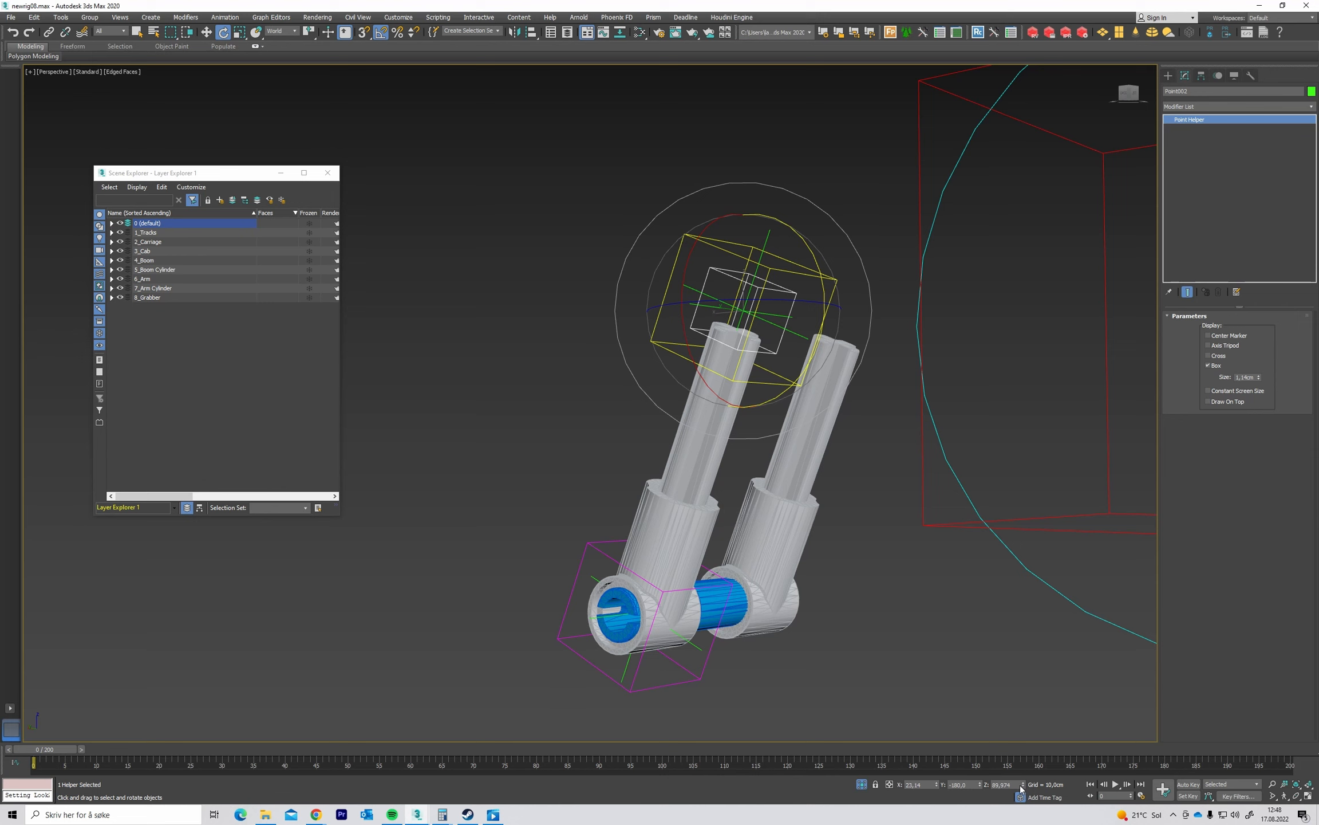
pyautogui.keyDown('alt'); pyautogui.moveTo(828, 613); pyautogui.dragTo(807, 642, button='middle'); pyautogui.keyUp('alt')
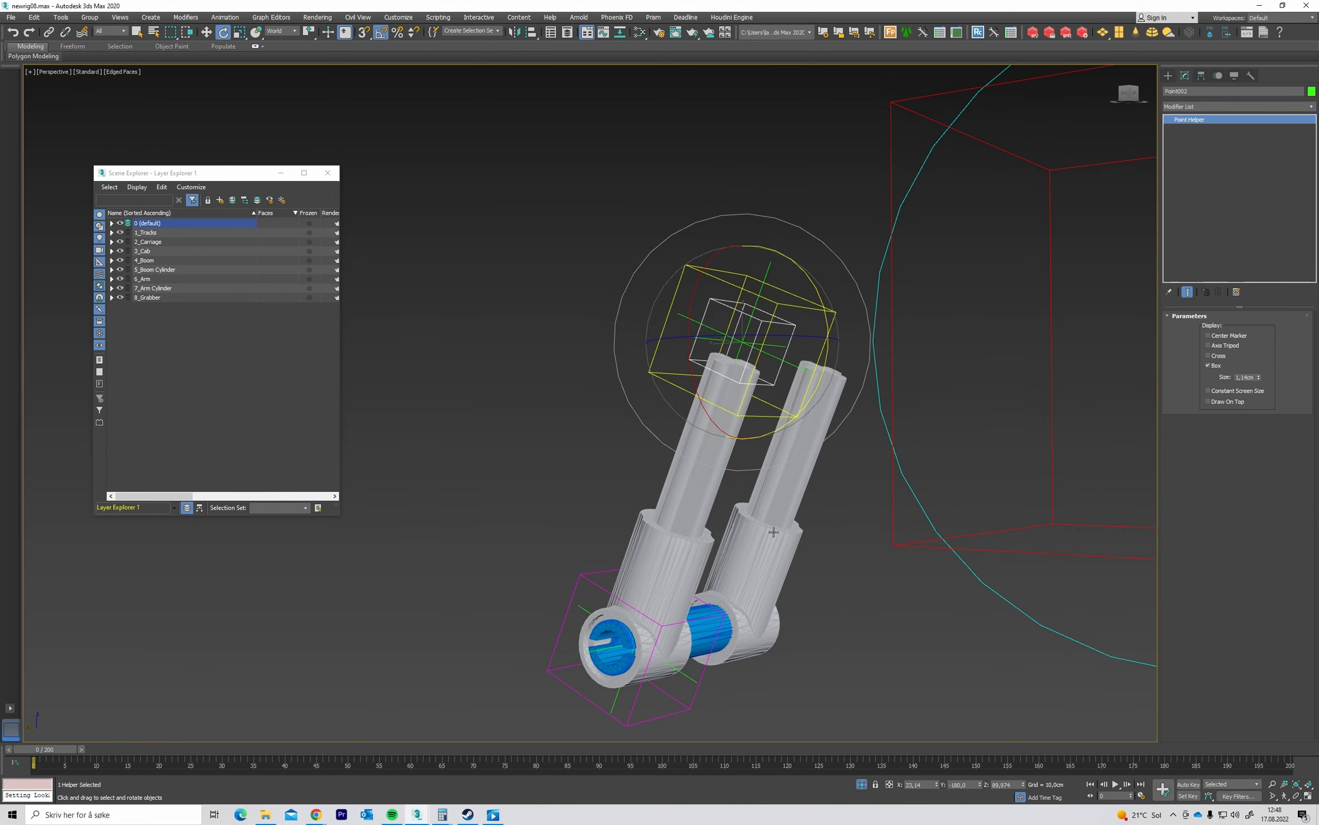
pyautogui.press('w')
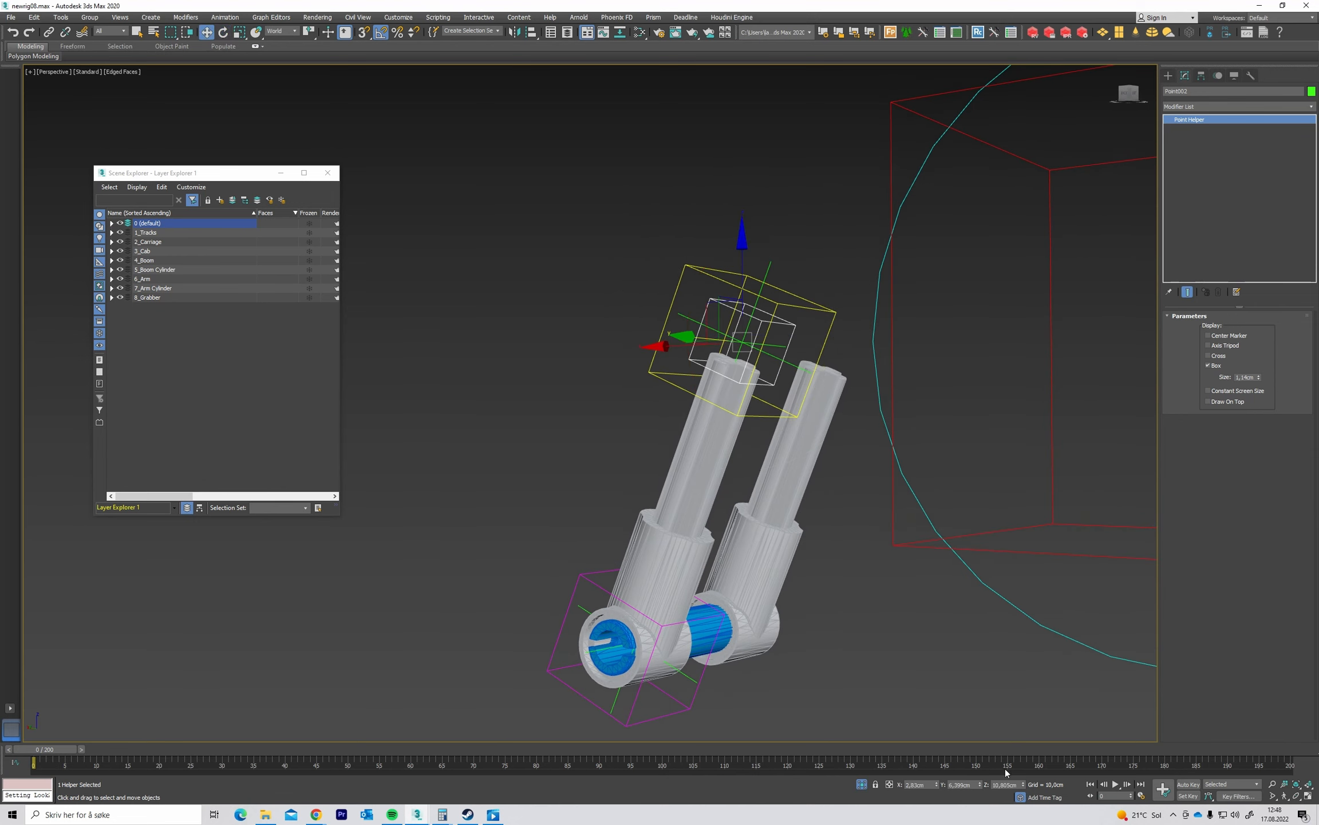
# Link the new small Point helper to the Point_Joystick_LookAtTarget_Zero helper at the lever's tip.
pyautogui.press('e')
pyautogui.press('l')
pyautogui.press('space')
pyautogui.click(776, 268)
pyautogui.press('space')
pyautogui.press('w')
pyautogui.press('e')
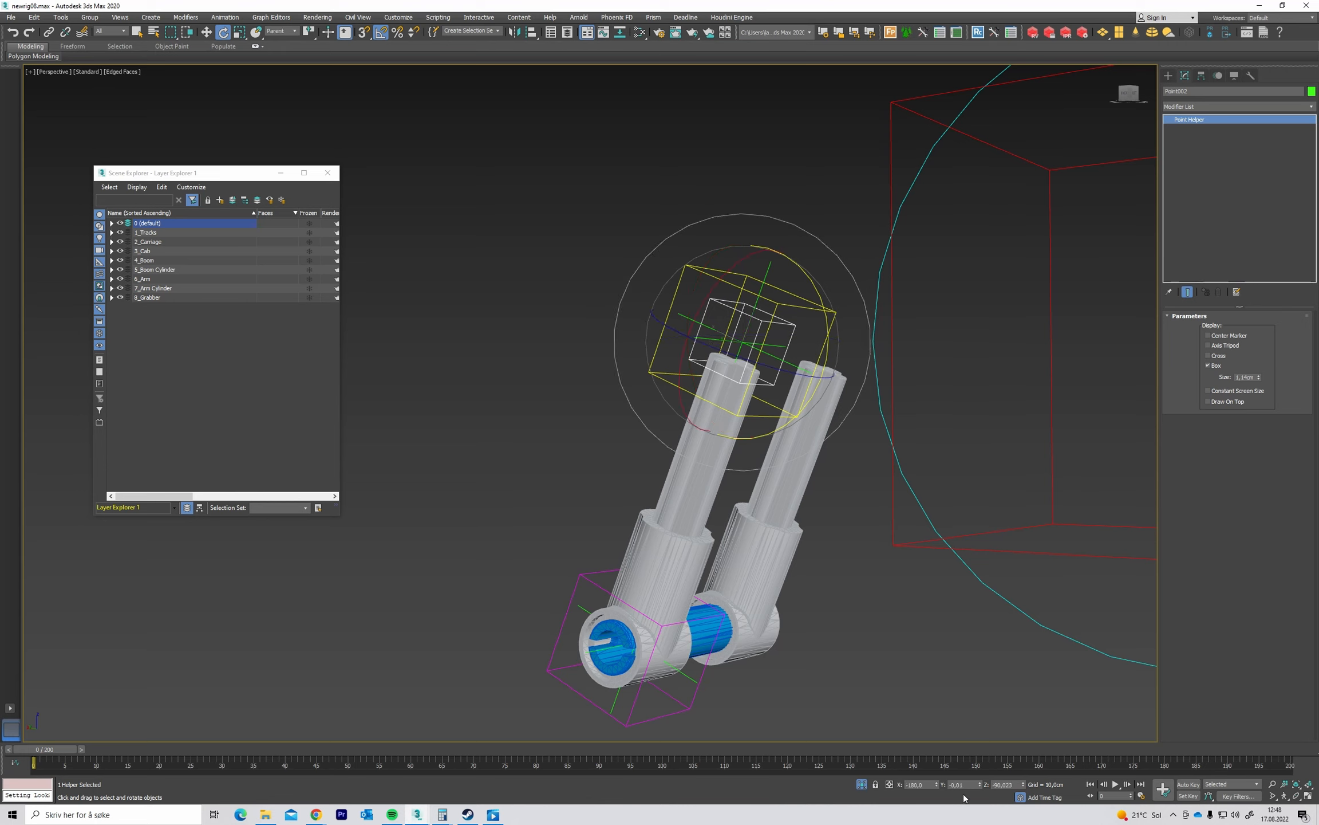
# Set the new Point helper's X and Z rotation to 0 relative to its parent.
pyautogui.doubleClick(1003, 785)
pyautogui.write('0')
pyautogui.press('Return')
pyautogui.rightClick(936, 785)
# Rename the new Point helper as Point_Joystick_PositionConstraint.
pyautogui.keyDown('alt'); pyautogui.moveTo(752, 442); pyautogui.dragTo(894, 354, button='middle'); pyautogui.keyUp('alt')
pyautogui.press('w')
pyautogui.moveTo(1201, 93); pyautogui.dragTo(1184, 102)
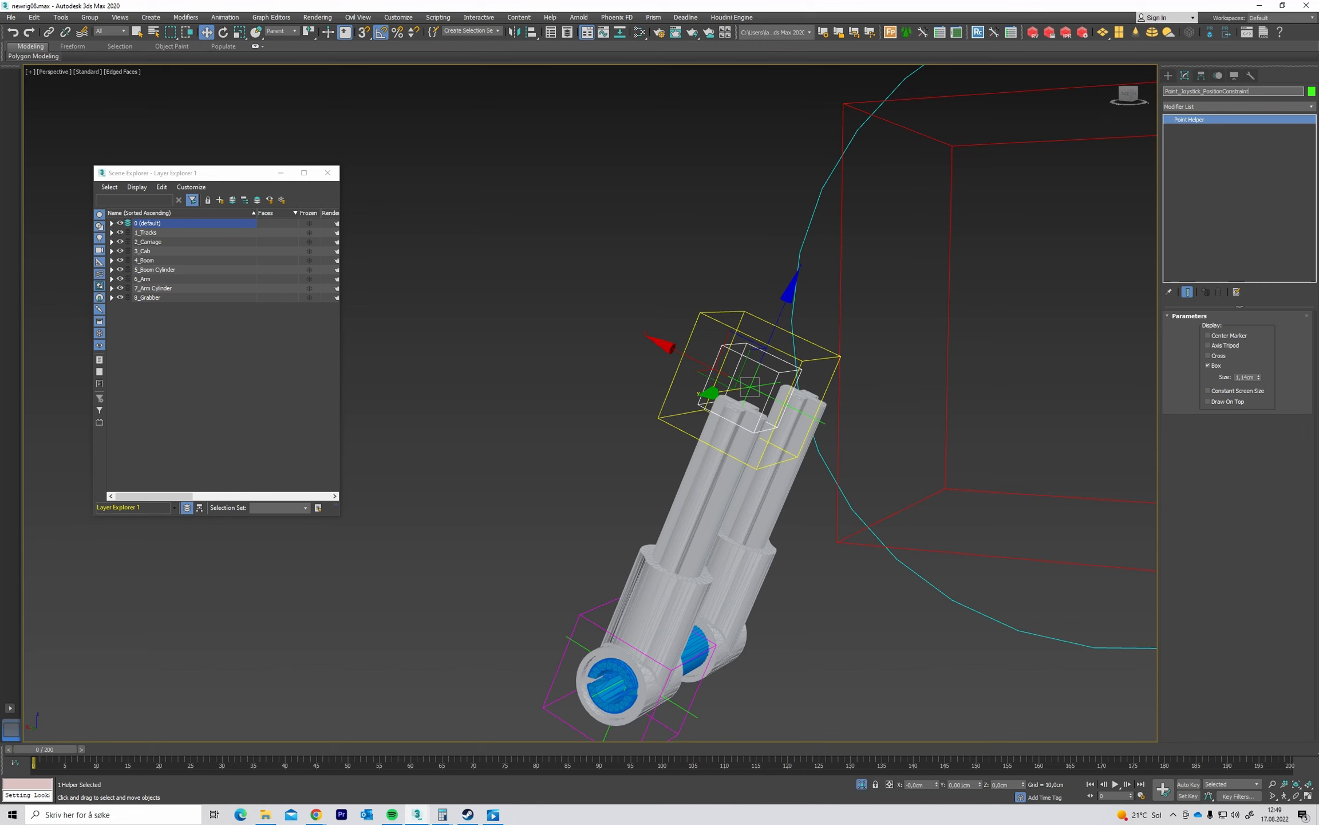
pyautogui.press('Return')
# Copy the helper about 1.6 cm along its X axis as Point_Joystick_PositionConstrain_Target and display the copy as a cross instead of a box.
pyautogui.keyDown('alt'); pyautogui.moveTo(848, 359); pyautogui.dragTo(712, 386, button='middle'); pyautogui.keyUp('alt')
pyautogui.keyDown('shift'); pyautogui.moveTo(690, 383); pyautogui.dragTo(604, 332); pyautogui.keyUp('shift')
pyautogui.moveTo(697, 435); pyautogui.dragTo(679, 448)
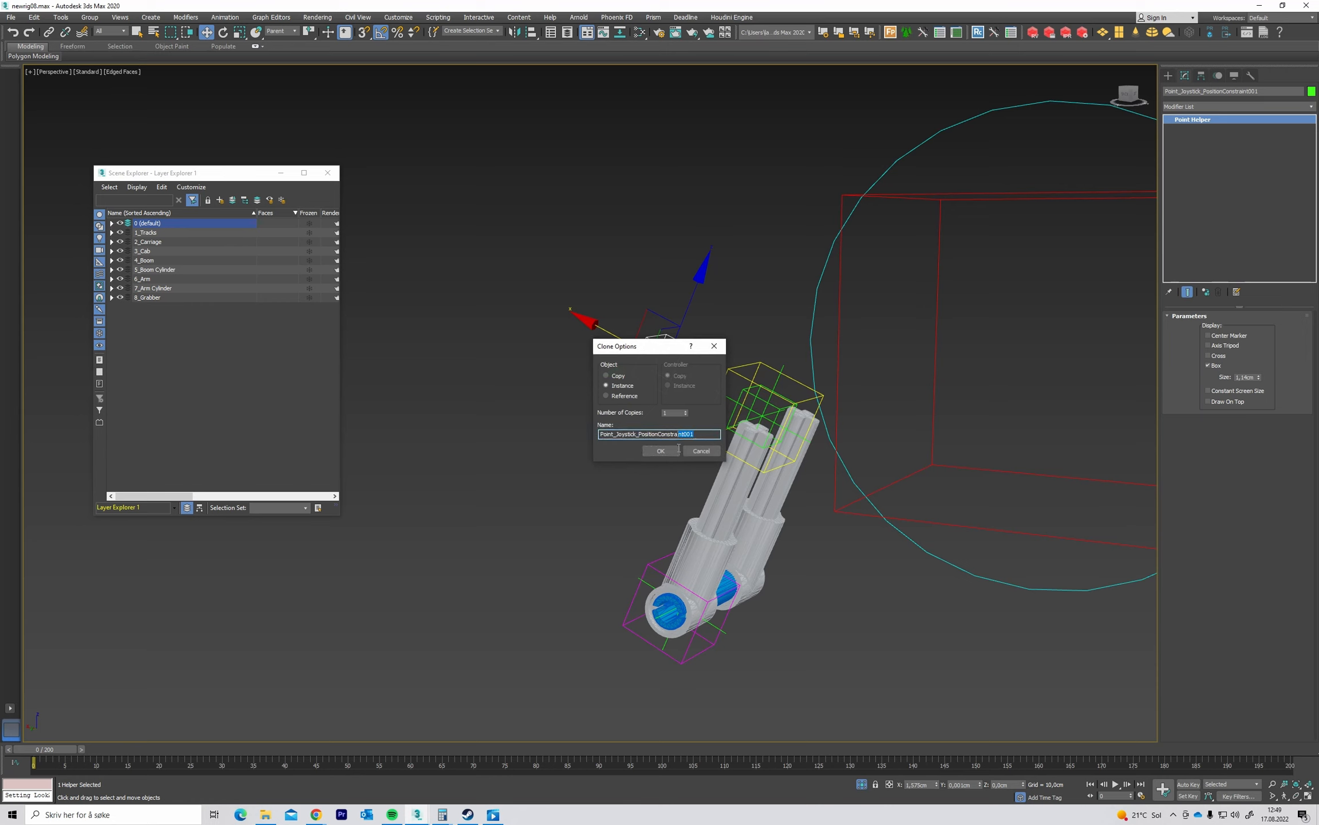
pyautogui.write('_Targe')
pyautogui.click(660, 451)
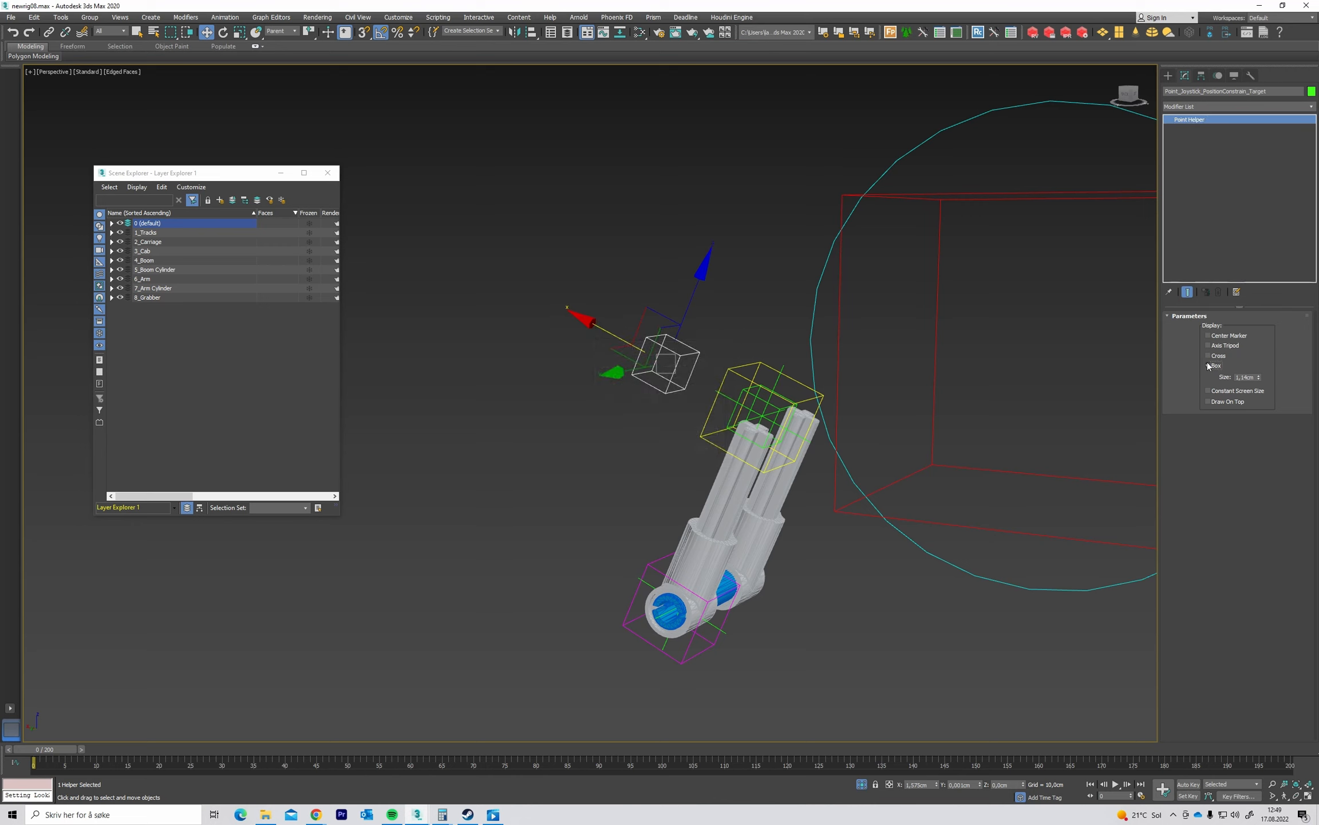
pyautogui.click(1208, 365)
pyautogui.click(1208, 356)
# Change the object color of the Point_Joystick_PositionConstraint helper to red.
pyautogui.click(757, 387)
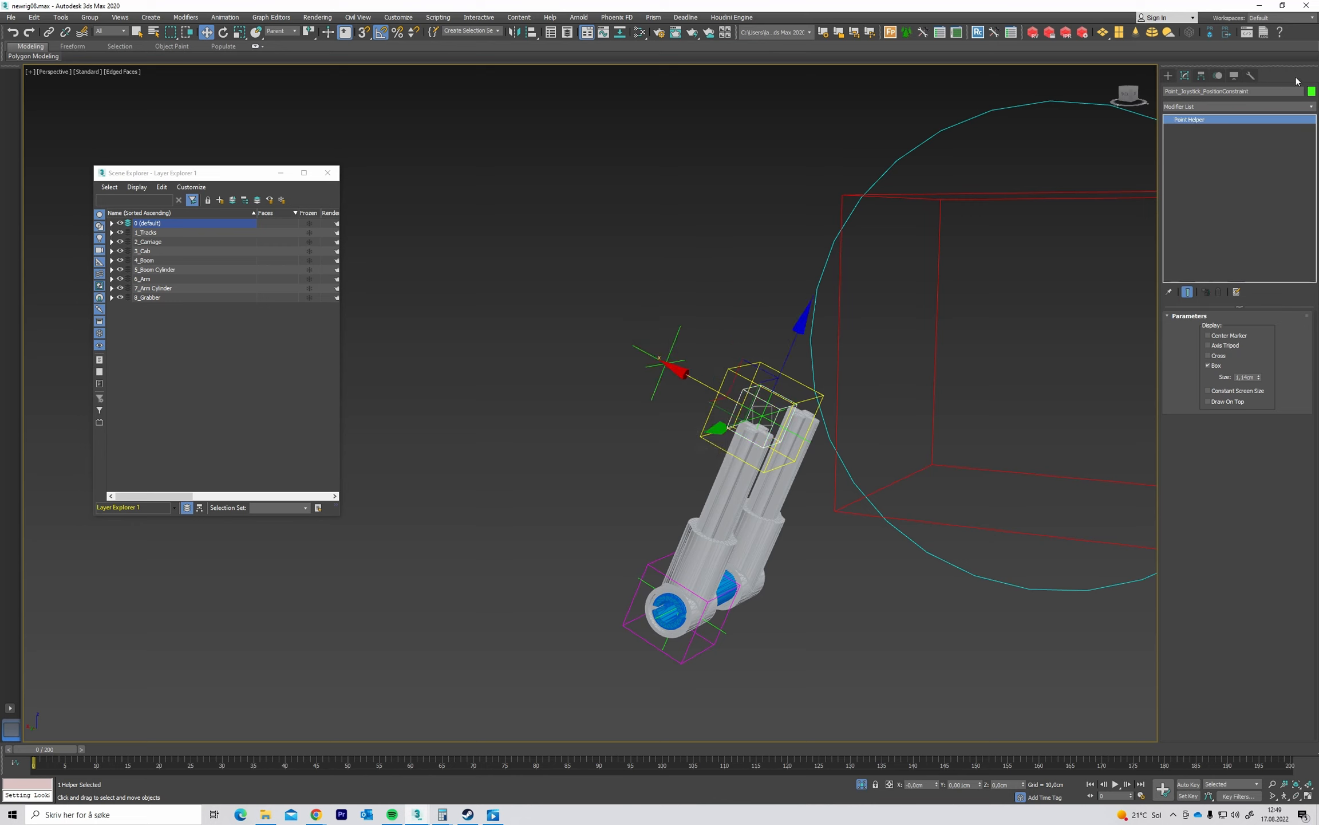
pyautogui.click(1311, 91)
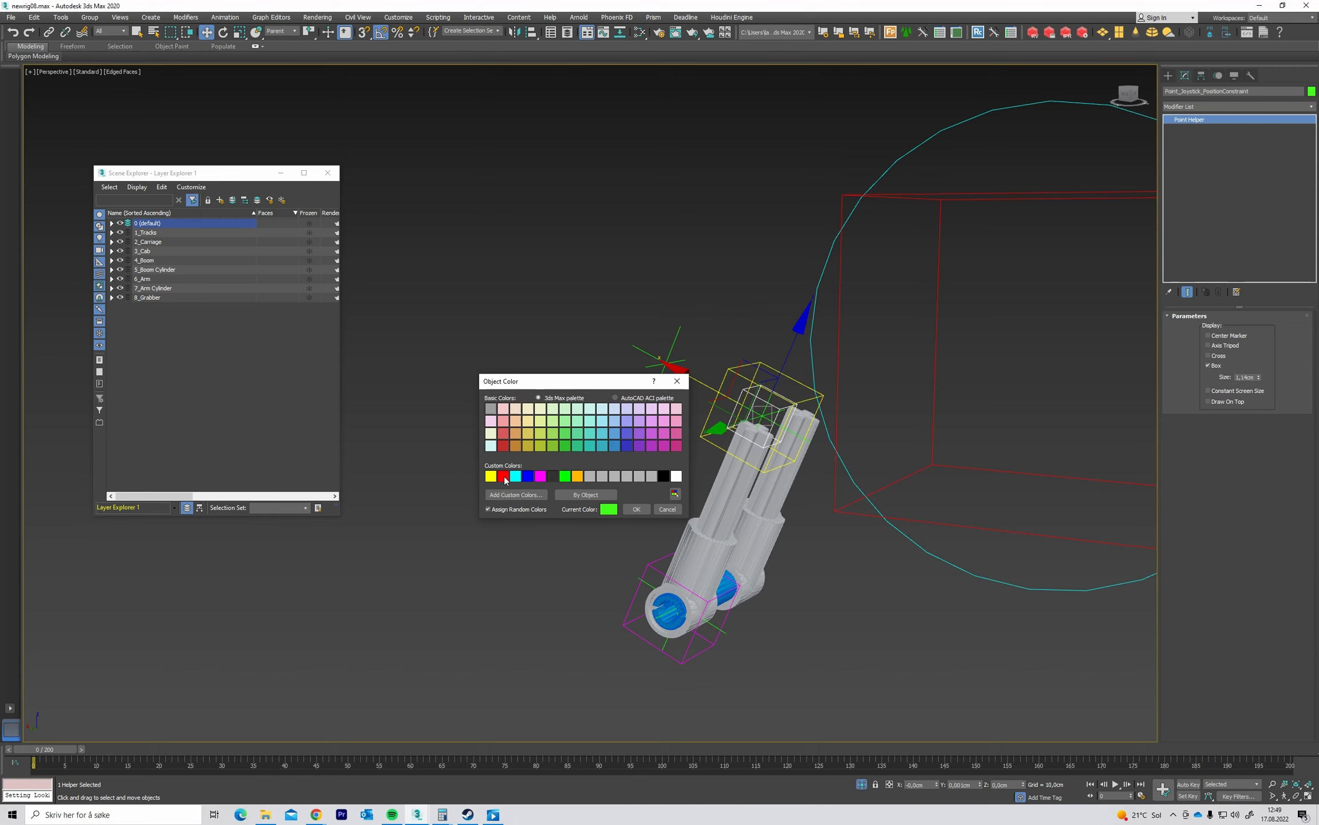
pyautogui.click(504, 475)
pyautogui.click(635, 508)
pyautogui.click(703, 332)
pyautogui.keyDown('alt'); pyautogui.moveTo(703, 333); pyautogui.dragTo(704, 327, button='middle'); pyautogui.keyUp('alt')
# Change the object color of the Point_Joystick_PositionConstrain_Target helper to yellow.
pyautogui.click(675, 346)
pyautogui.hotkey('ctrl', 'z')
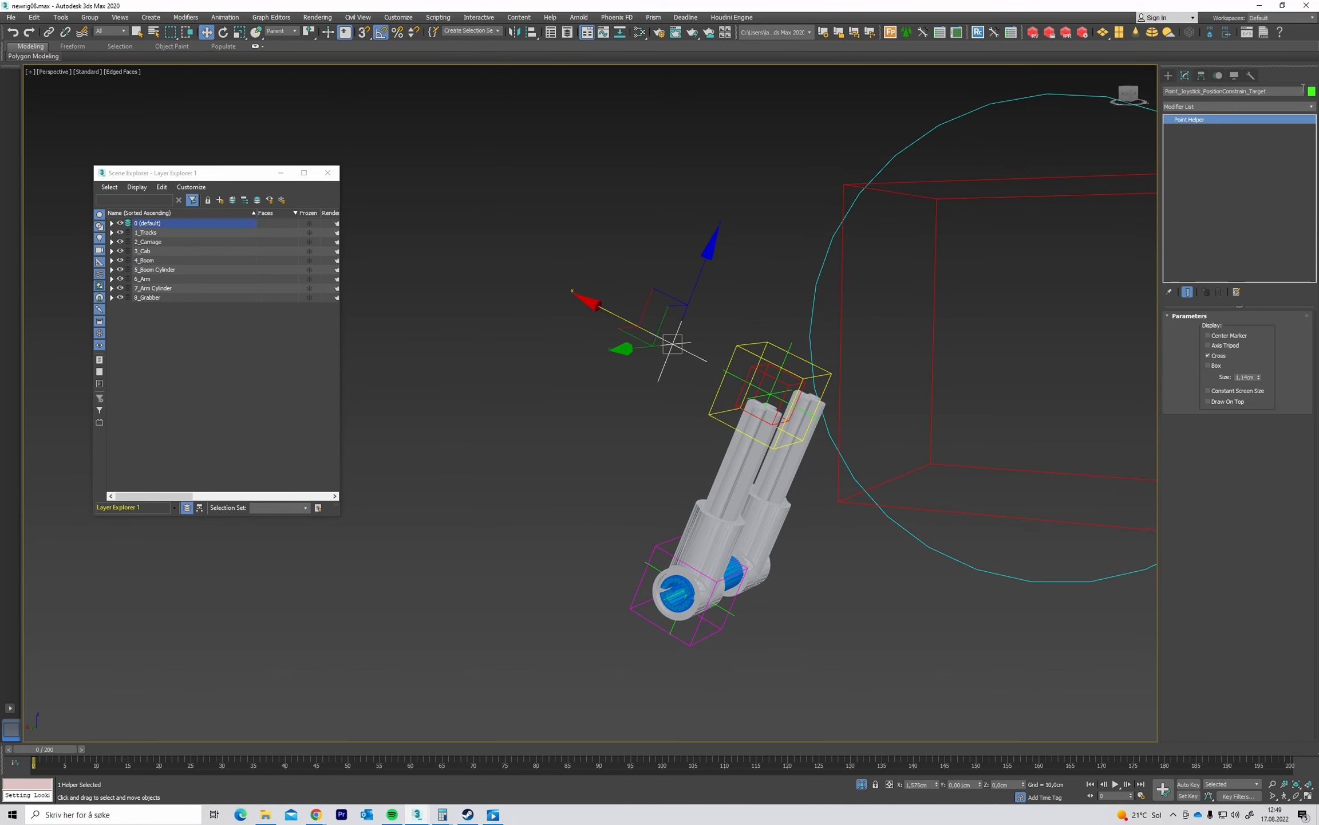
pyautogui.click(1311, 91)
pyautogui.click(491, 476)
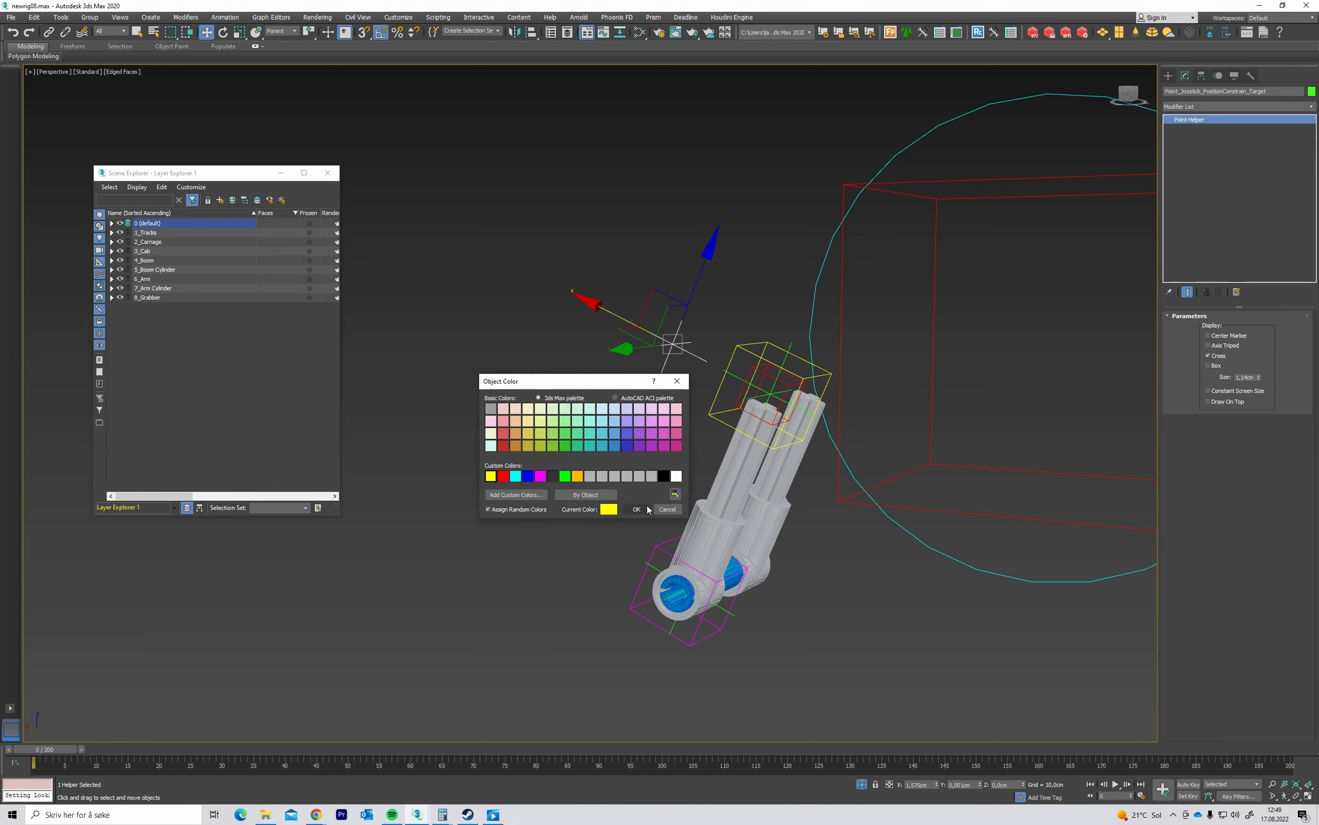
pyautogui.click(637, 509)
pyautogui.click(678, 374)
pyautogui.keyDown('alt'); pyautogui.moveTo(677, 373); pyautogui.dragTo(694, 358, button='middle'); pyautogui.keyUp('alt')
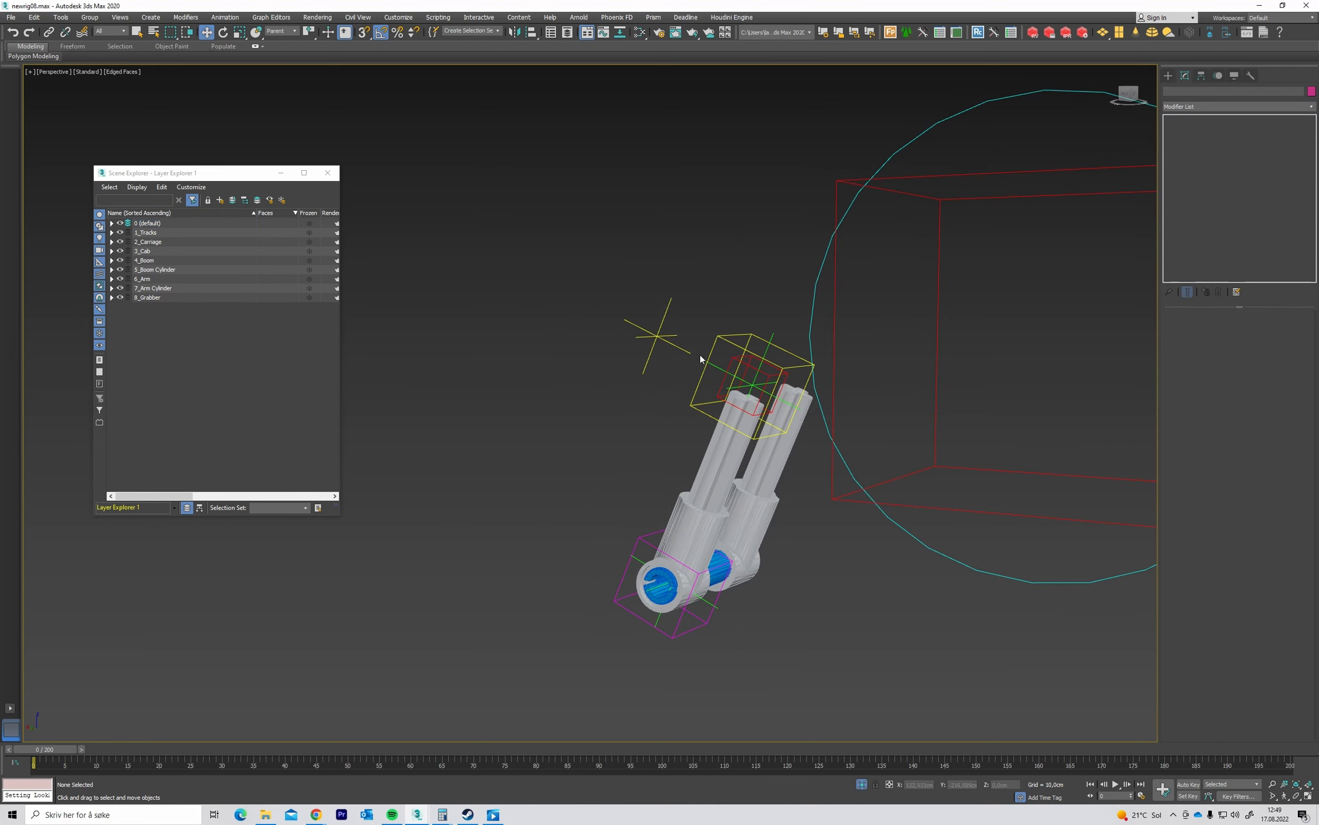
# Try moving the red Point_Joystick_PositionConstraint helper along its X axis toward the yellow cross helper.
pyautogui.click(733, 359)
pyautogui.moveTo(703, 360); pyautogui.dragTo(659, 335)
pyautogui.hotkey('ctrl', 'z')
# Link the Point_Joystick_LookAtTarget helper to the red Point_Joystick_PositionConstraint helper.
pyautogui.moveTo(678, 357)
pyautogui.keyDown('alt'); pyautogui.mouseDown(button='middle')
pyautogui.moveTo(672, 333)
pyautogui.moveTo(686, 332)
pyautogui.mouseUp(button='middle'); pyautogui.keyUp('alt')
pyautogui.click(706, 332)
pyautogui.scroll(3, 706, 333)
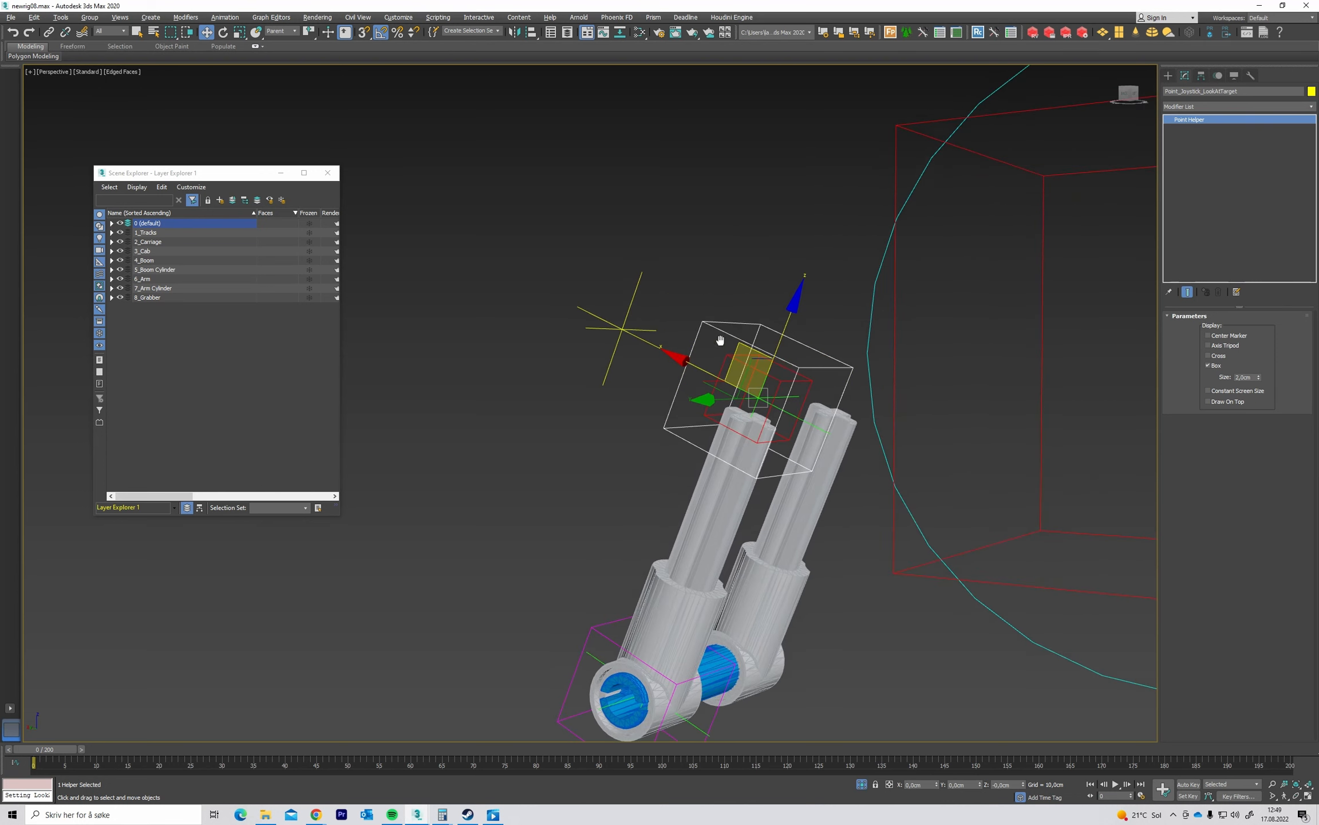
pyautogui.click(48, 32)
pyautogui.moveTo(733, 350); pyautogui.dragTo(726, 352)
pyautogui.click(687, 221)
pyautogui.click(723, 351)
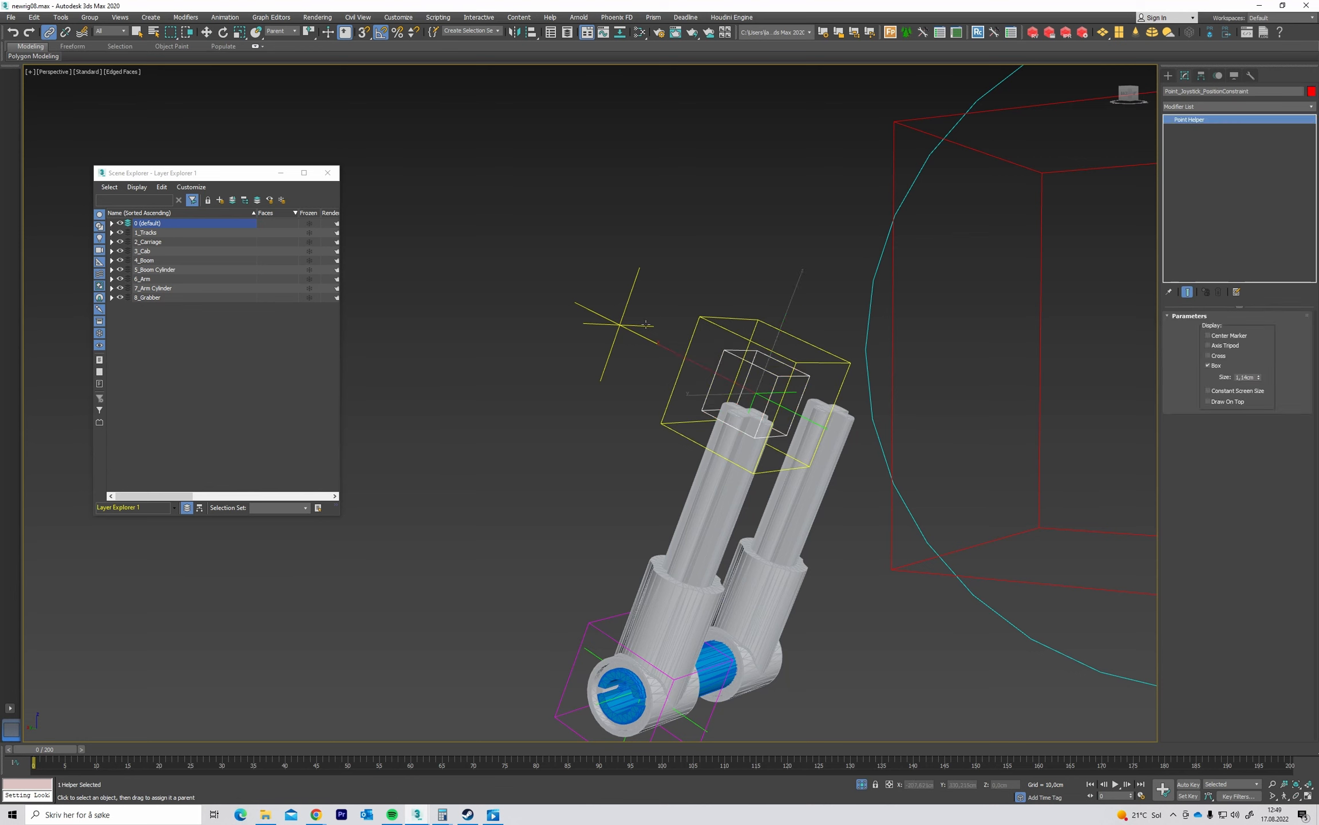
# Add a Position Constraint to the red Point_Joystick_PositionConstraint helper, targeting the yellow cross Point_Joystick_PositionConstrain_Target helper.
pyautogui.keyDown('alt'); pyautogui.moveTo(600, 320); pyautogui.dragTo(611, 319, button='middle'); pyautogui.keyUp('alt')
pyautogui.click(224, 17)
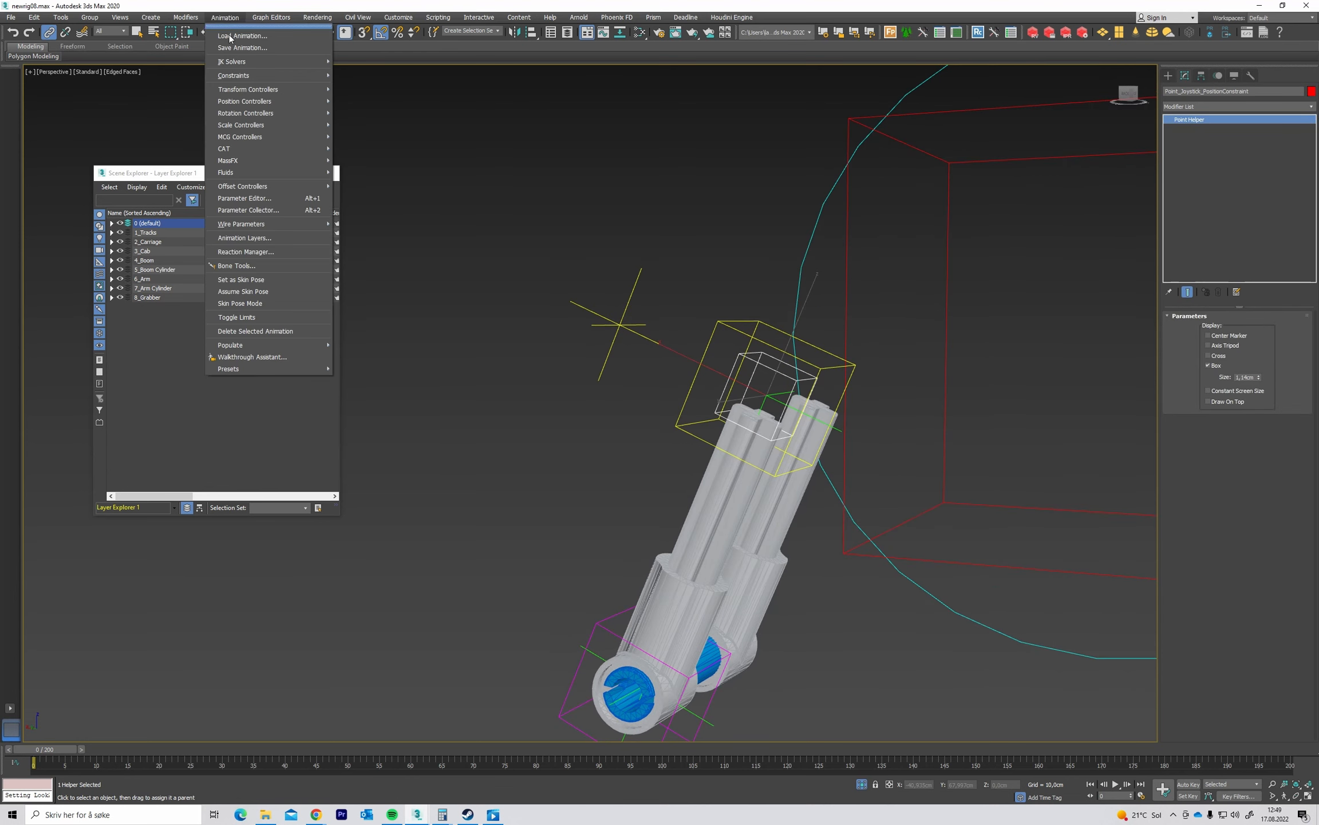
pyautogui.moveTo(241, 76)
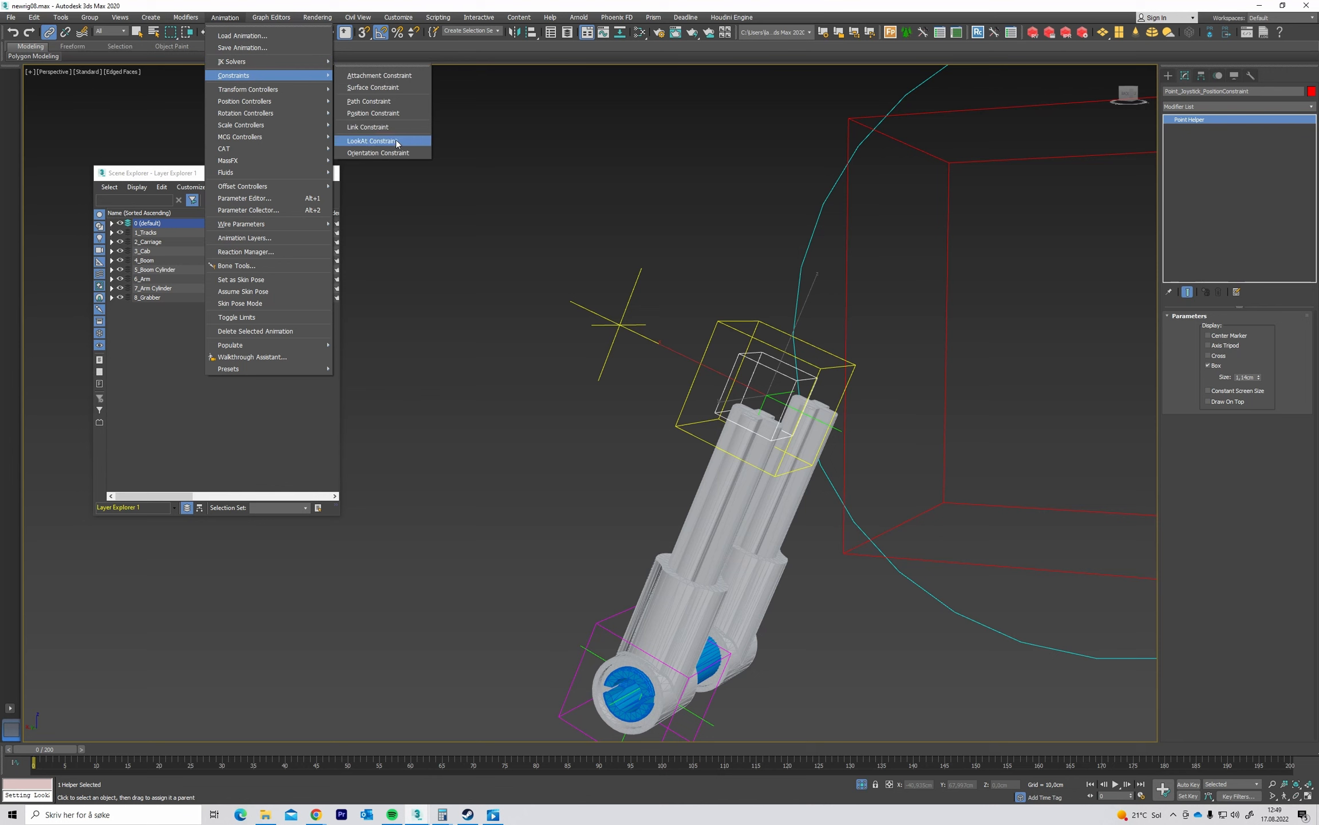
pyautogui.click(398, 113)
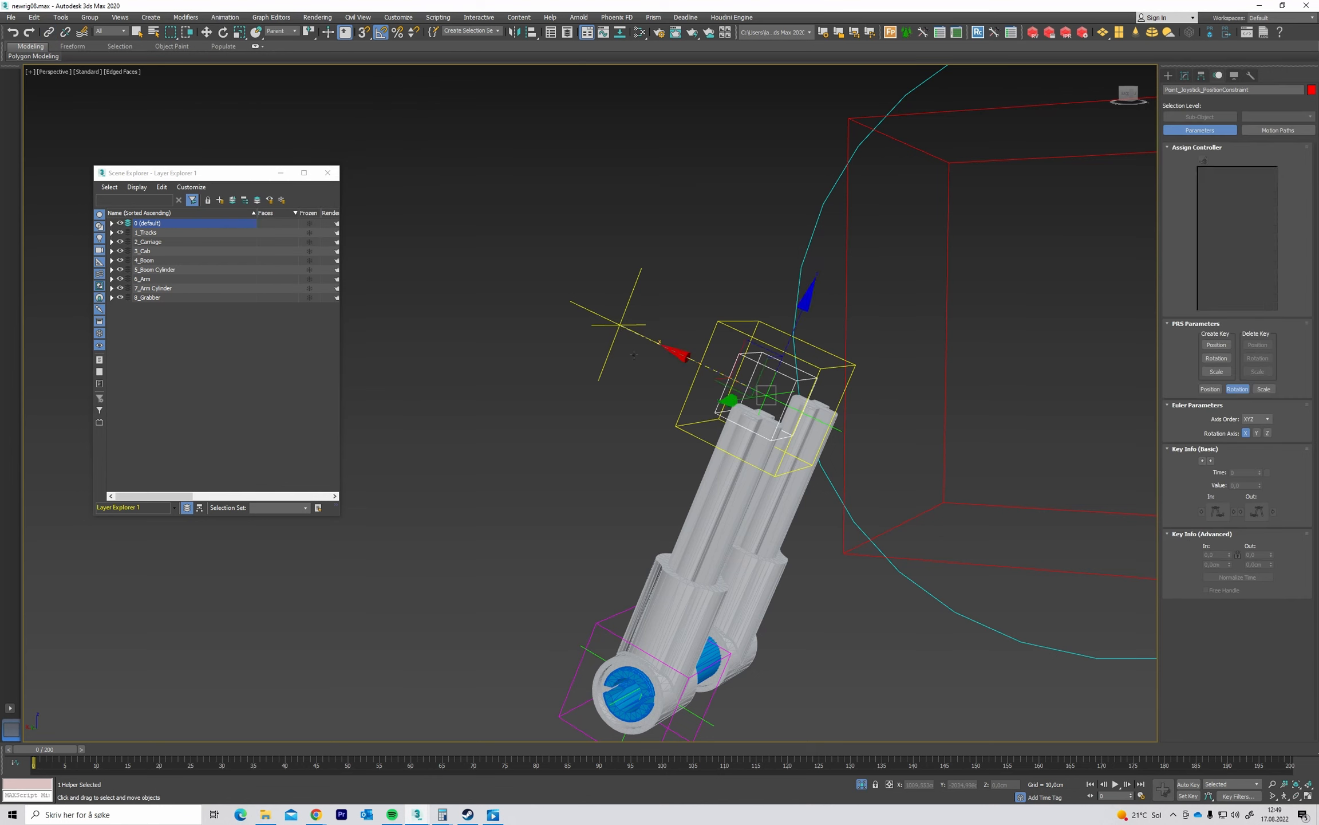
pyautogui.click(619, 325)
pyautogui.moveTo(594, 429); pyautogui.dragTo(602, 395, button='middle')
pyautogui.scroll(-3, 579, 363)
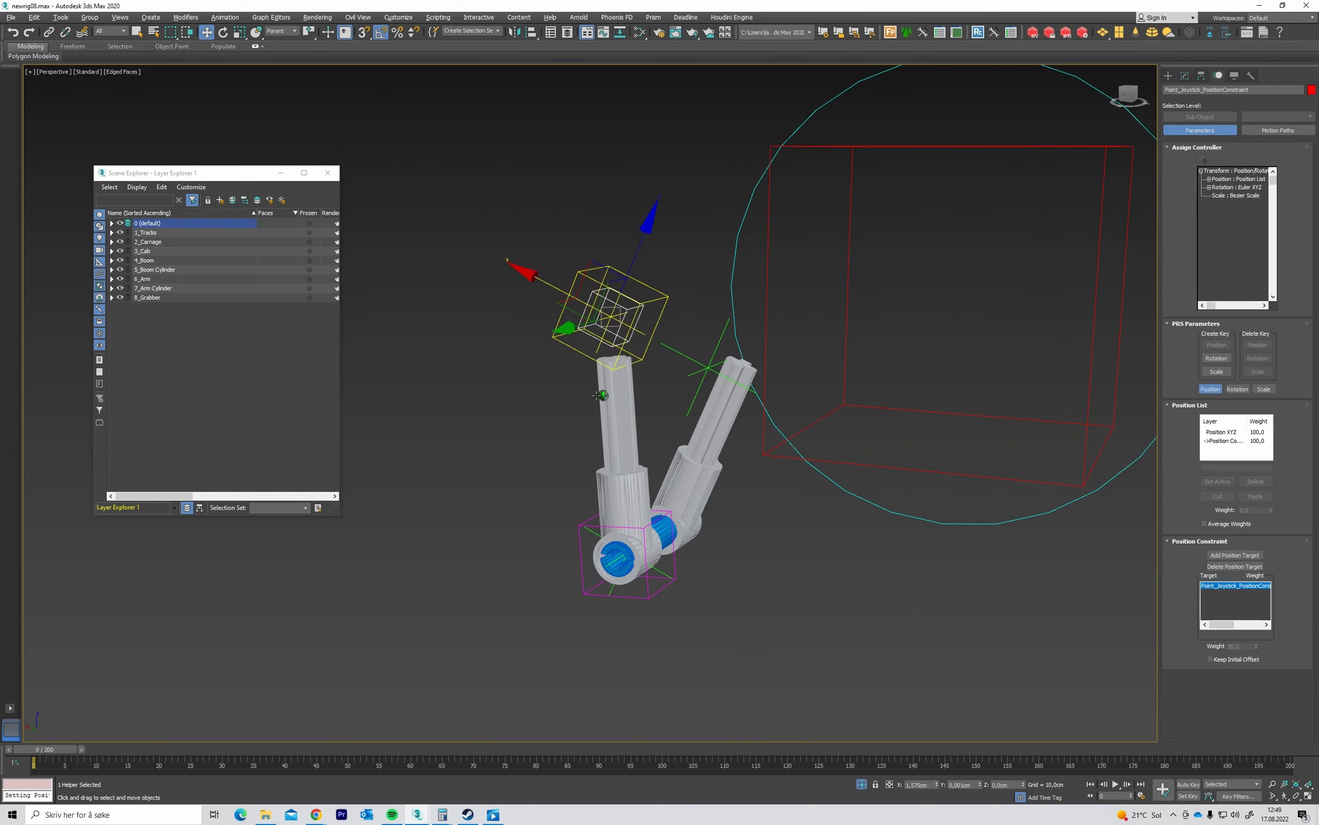
# Try the Position Constraint layer's weight at 0 and 100 in the Position List, and undo the last weight change.
pyautogui.click(1225, 441)
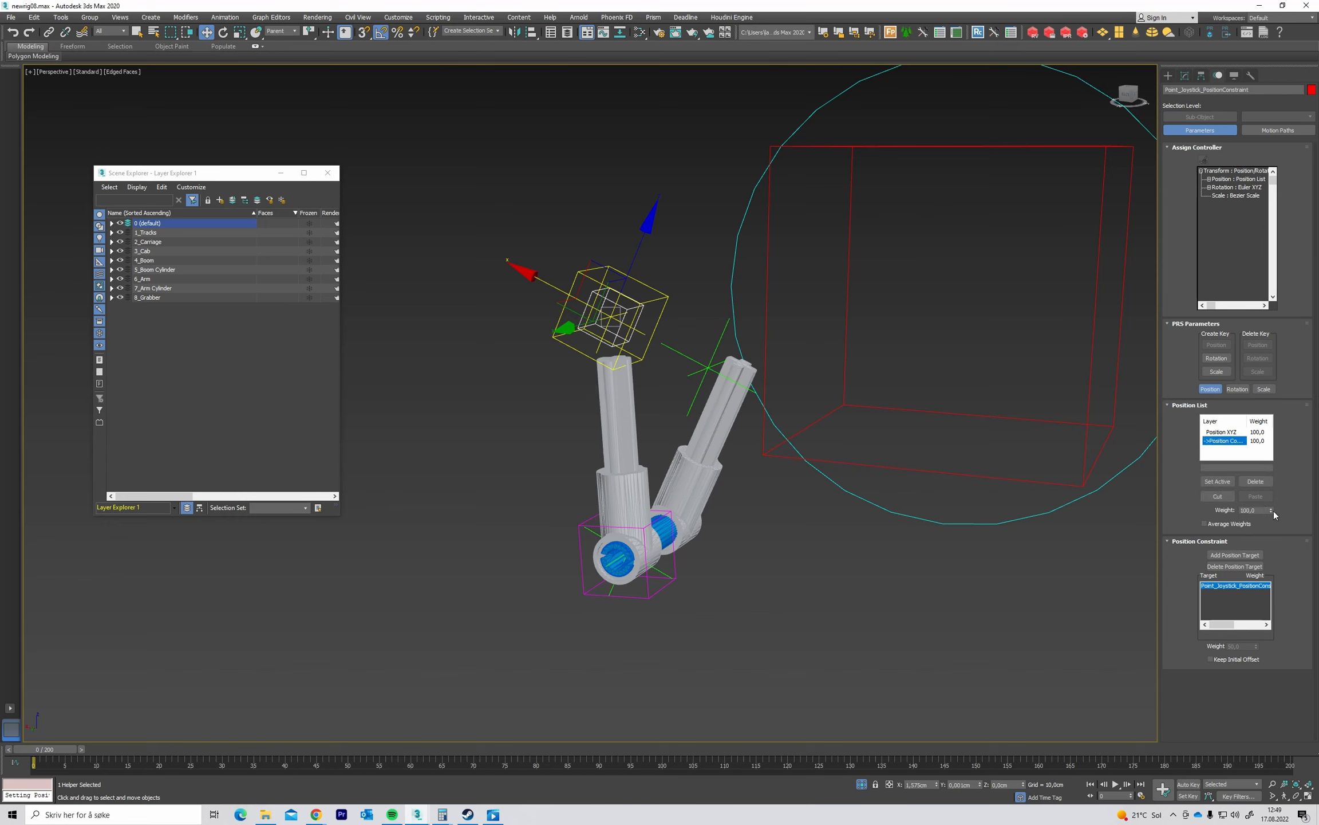
pyautogui.rightClick(1272, 510)
pyautogui.moveTo(694, 448); pyautogui.dragTo(703, 451, button='middle')
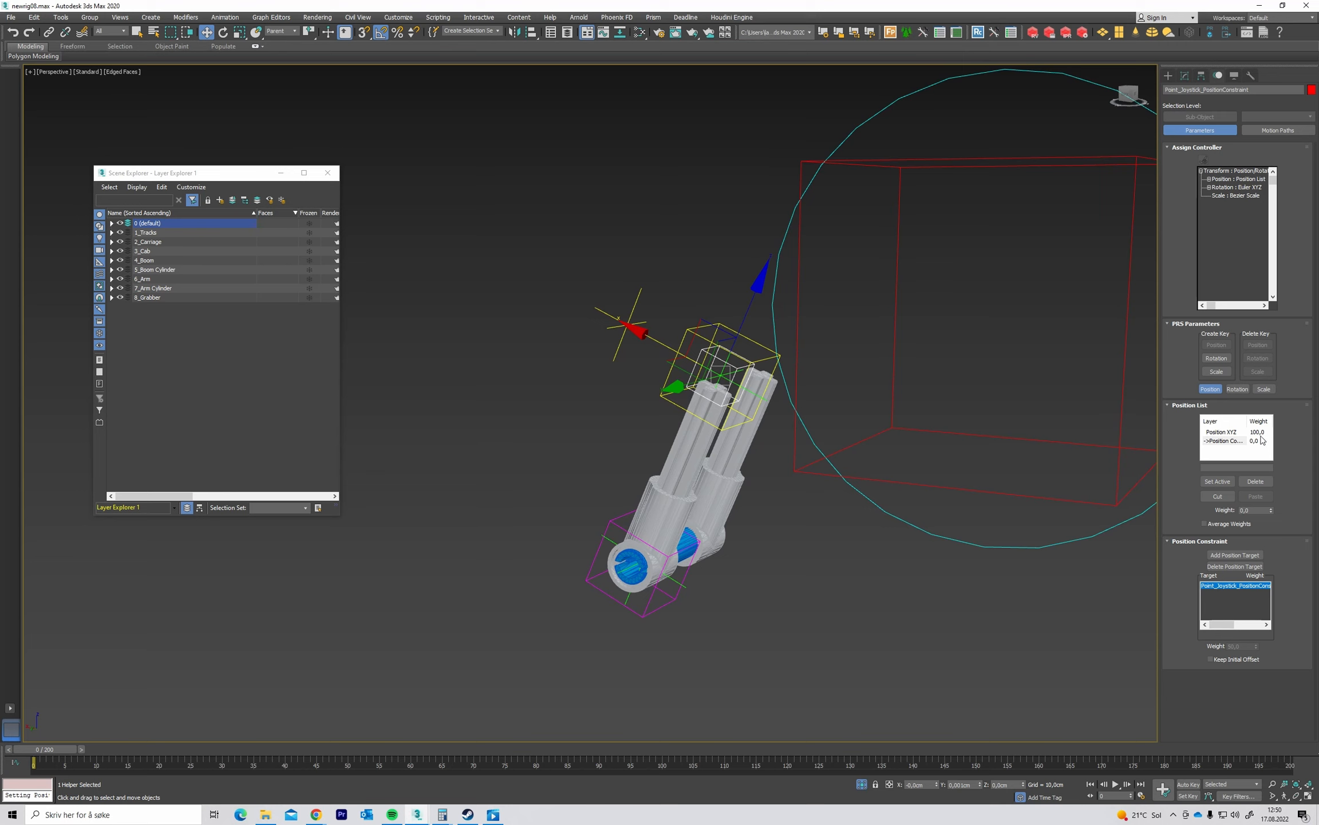
pyautogui.moveTo(1270, 509); pyautogui.dragTo(1296, 458)
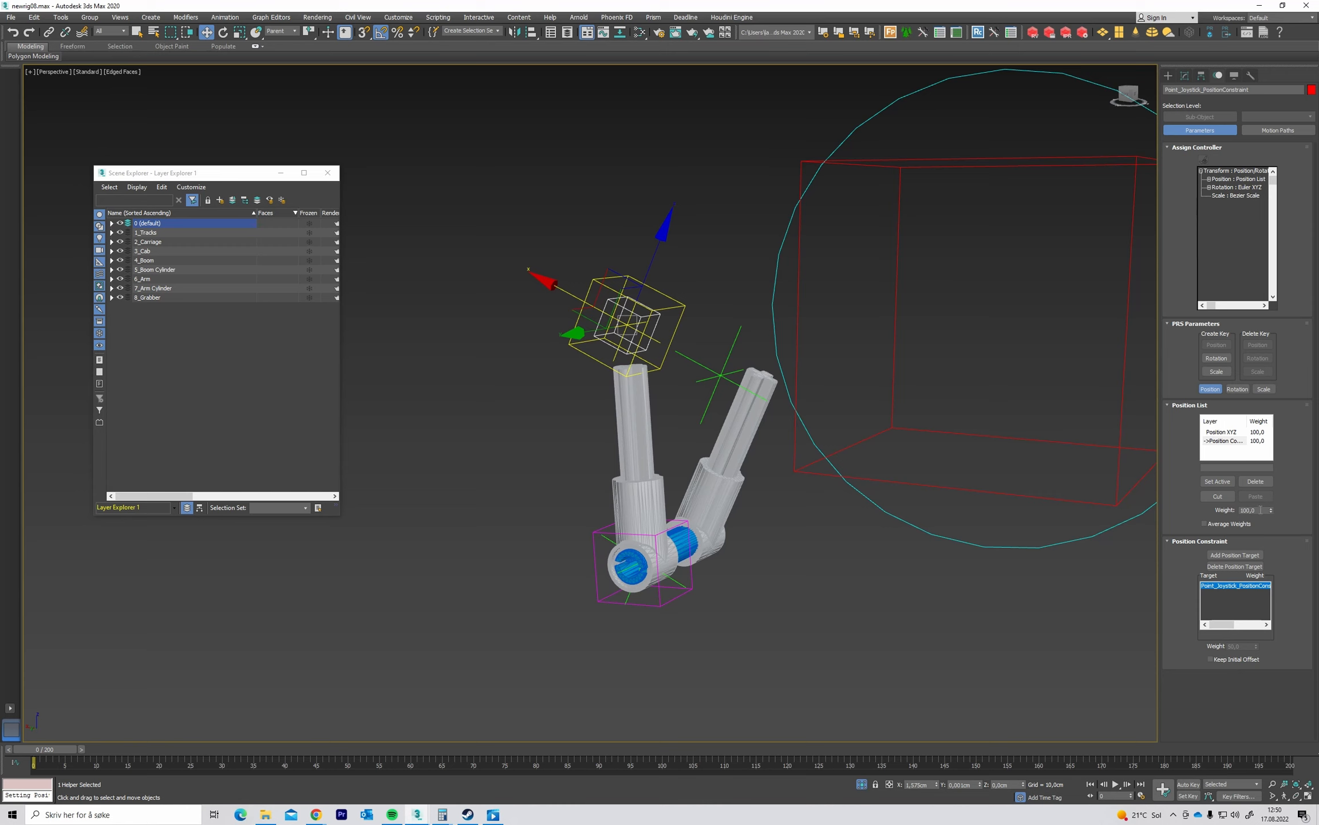
pyautogui.moveTo(1272, 510)
pyautogui.mouseDown()
pyautogui.moveTo(1264, 625)
pyautogui.moveTo(1258, 482)
pyautogui.moveTo(1260, 542)
pyautogui.moveTo(1256, 512)
pyautogui.mouseUp()
pyautogui.hotkey('ctrl', 'z')
# Examine how the yellow Point_Joystick_LookAtTarget box sits relative to the red helper and the levers.
pyautogui.click(681, 307)
pyautogui.scroll(5, 673, 304)
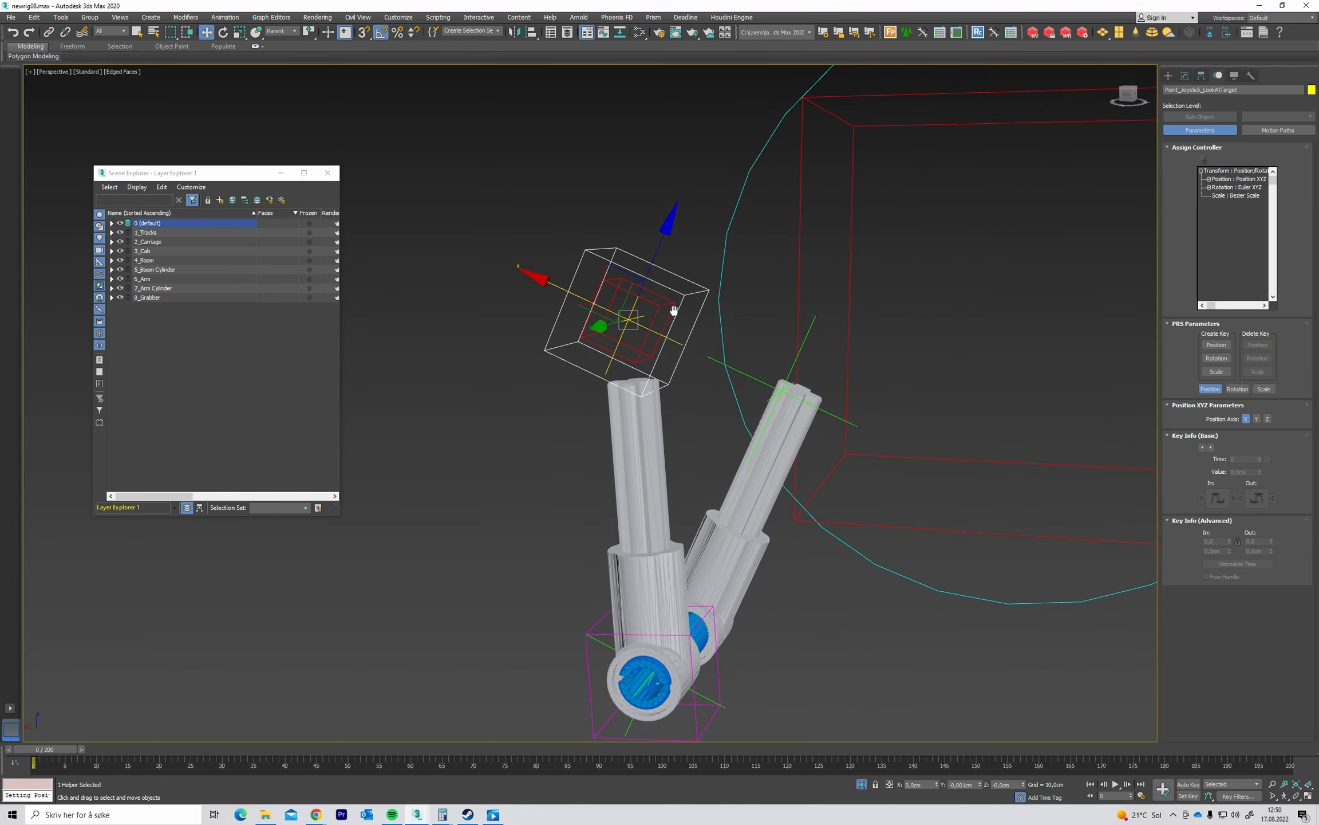
pyautogui.moveTo(672, 303); pyautogui.dragTo(675, 256, button='middle')
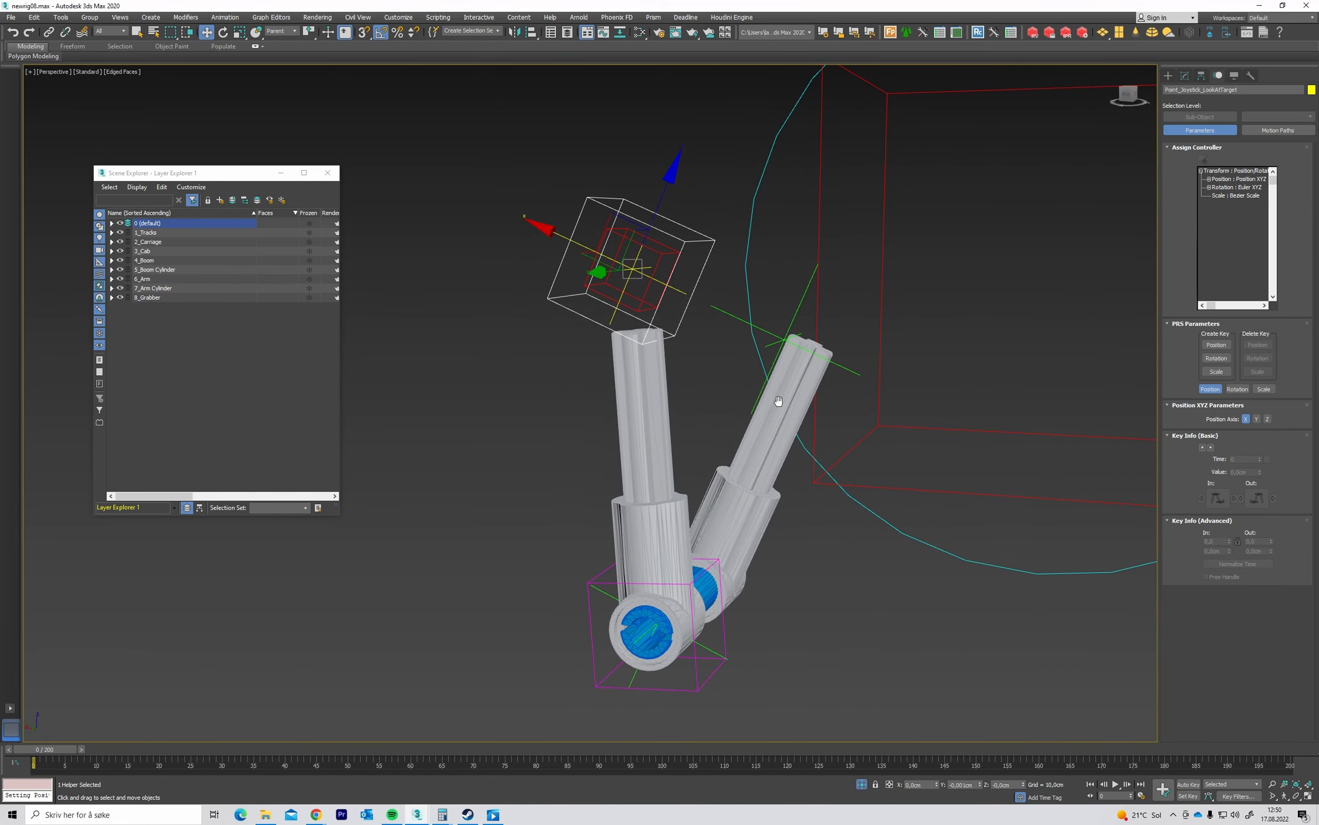
pyautogui.keyDown('alt'); pyautogui.moveTo(783, 394); pyautogui.dragTo(779, 389, button='middle'); pyautogui.keyUp('alt')
pyautogui.keyDown('alt'); pyautogui.moveTo(656, 359); pyautogui.dragTo(656, 359, button='middle'); pyautogui.keyUp('alt')
pyautogui.scroll(-4, 655, 359)
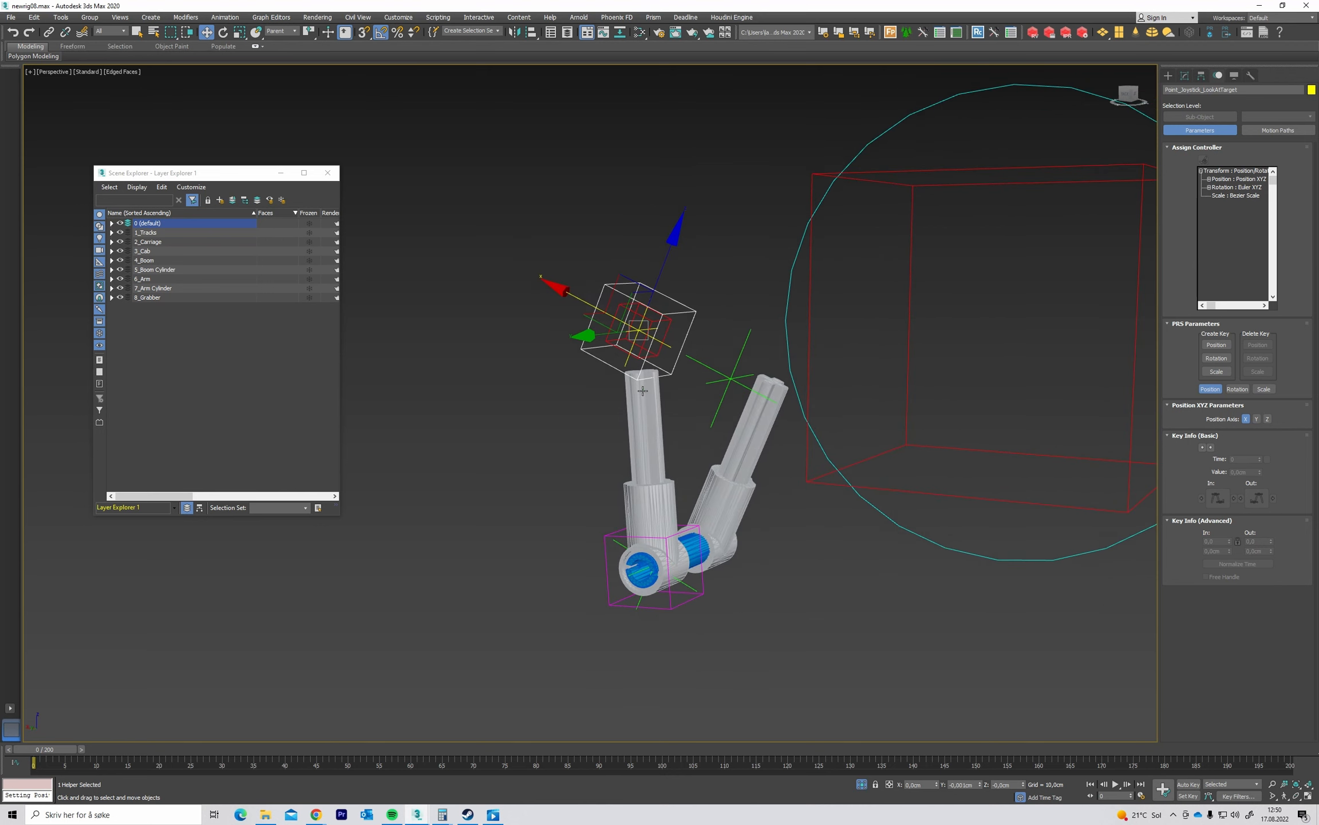
pyautogui.moveTo(726, 415); pyautogui.dragTo(702, 402, button='middle')
pyautogui.moveTo(615, 403); pyautogui.dragTo(668, 386, button='middle')
# Assign a Float Script controller to the Position Constraint weight of the red Point_Joystick_PositionConstraint helper.
pyautogui.click(682, 304)
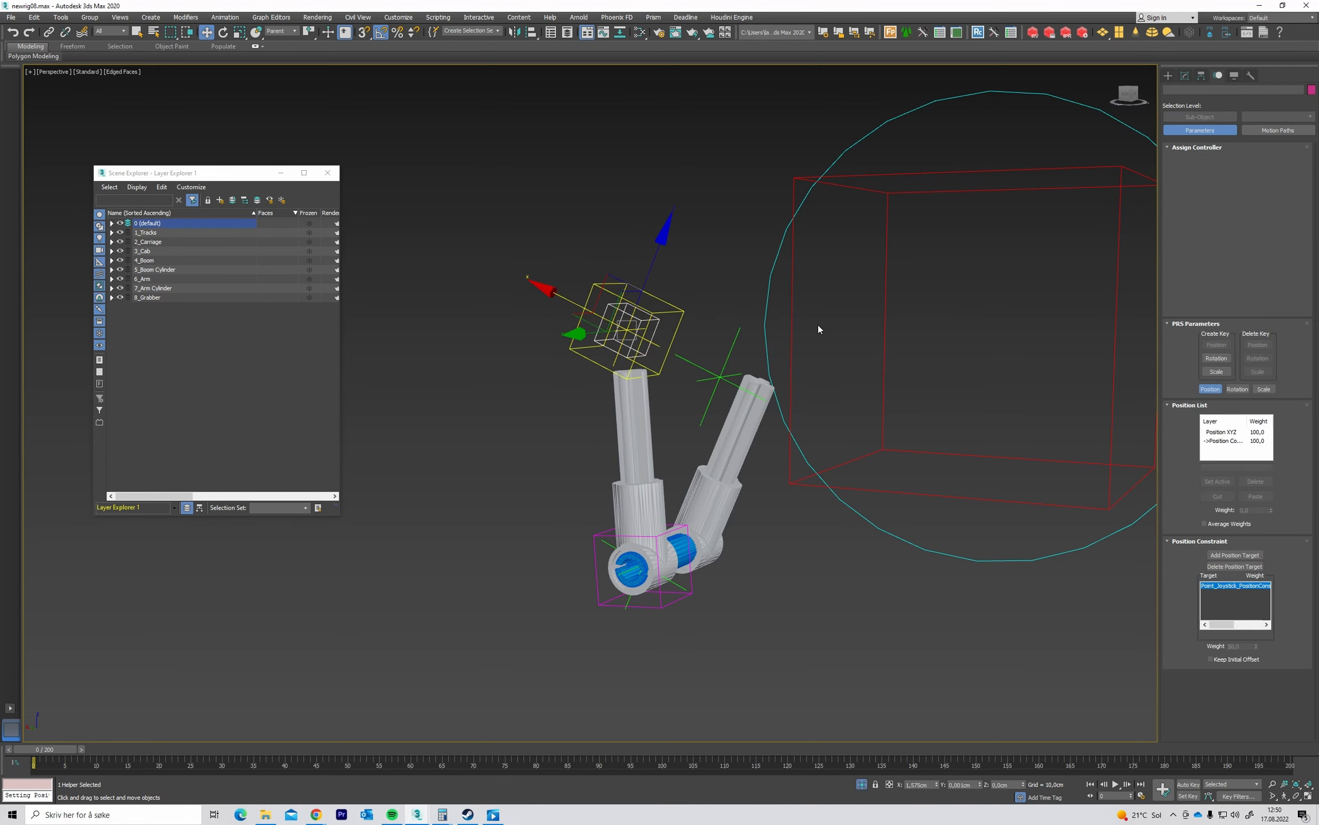
pyautogui.moveTo(822, 324); pyautogui.dragTo(782, 364, button='middle')
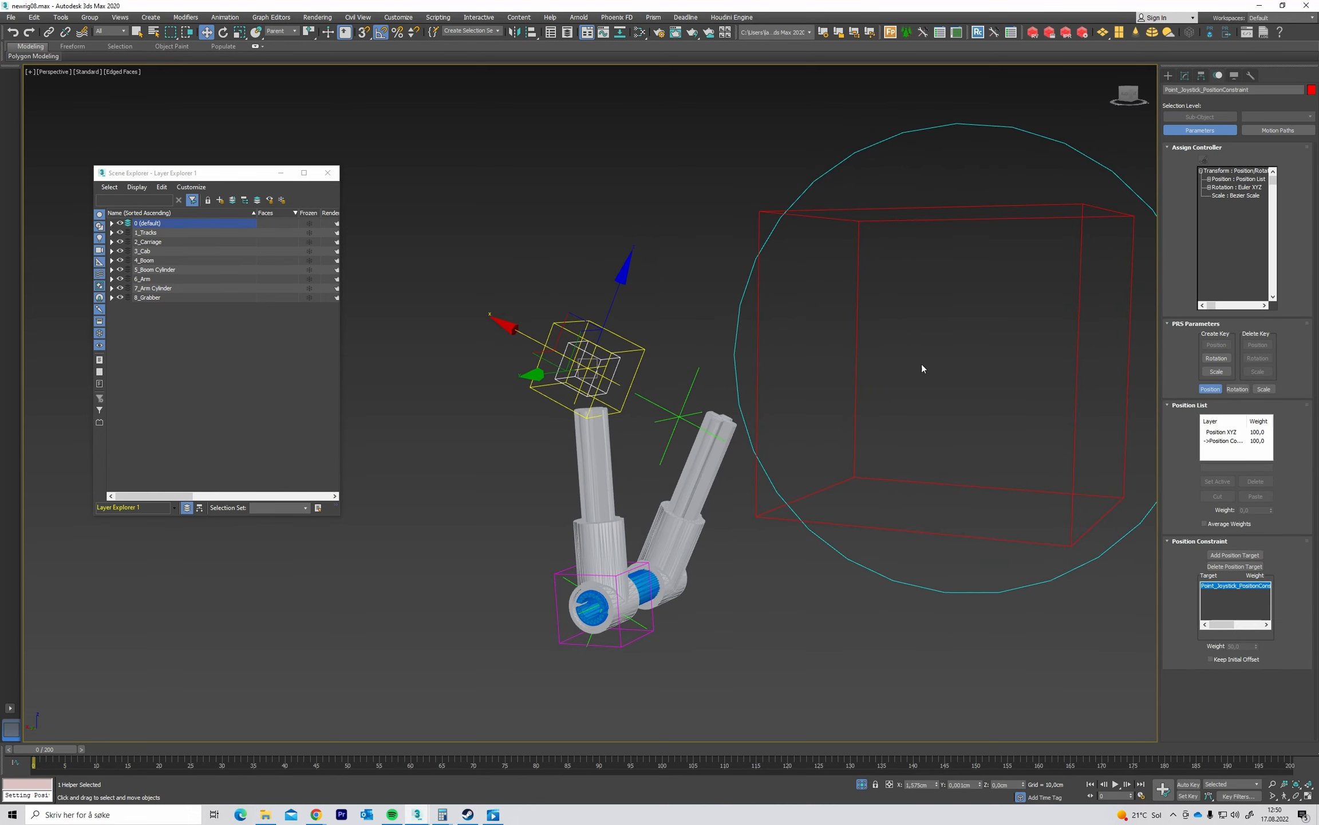
pyautogui.click(1209, 179)
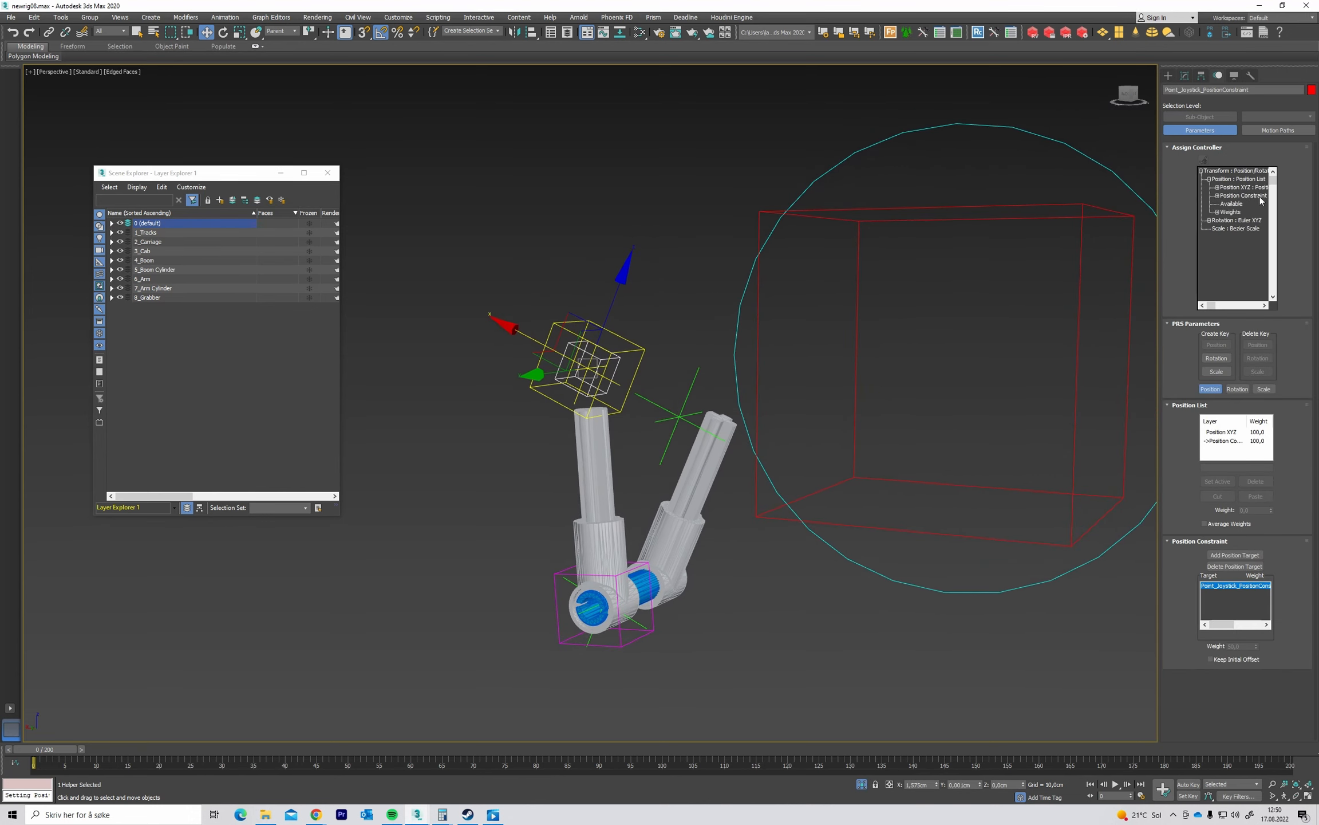
pyautogui.click(1218, 212)
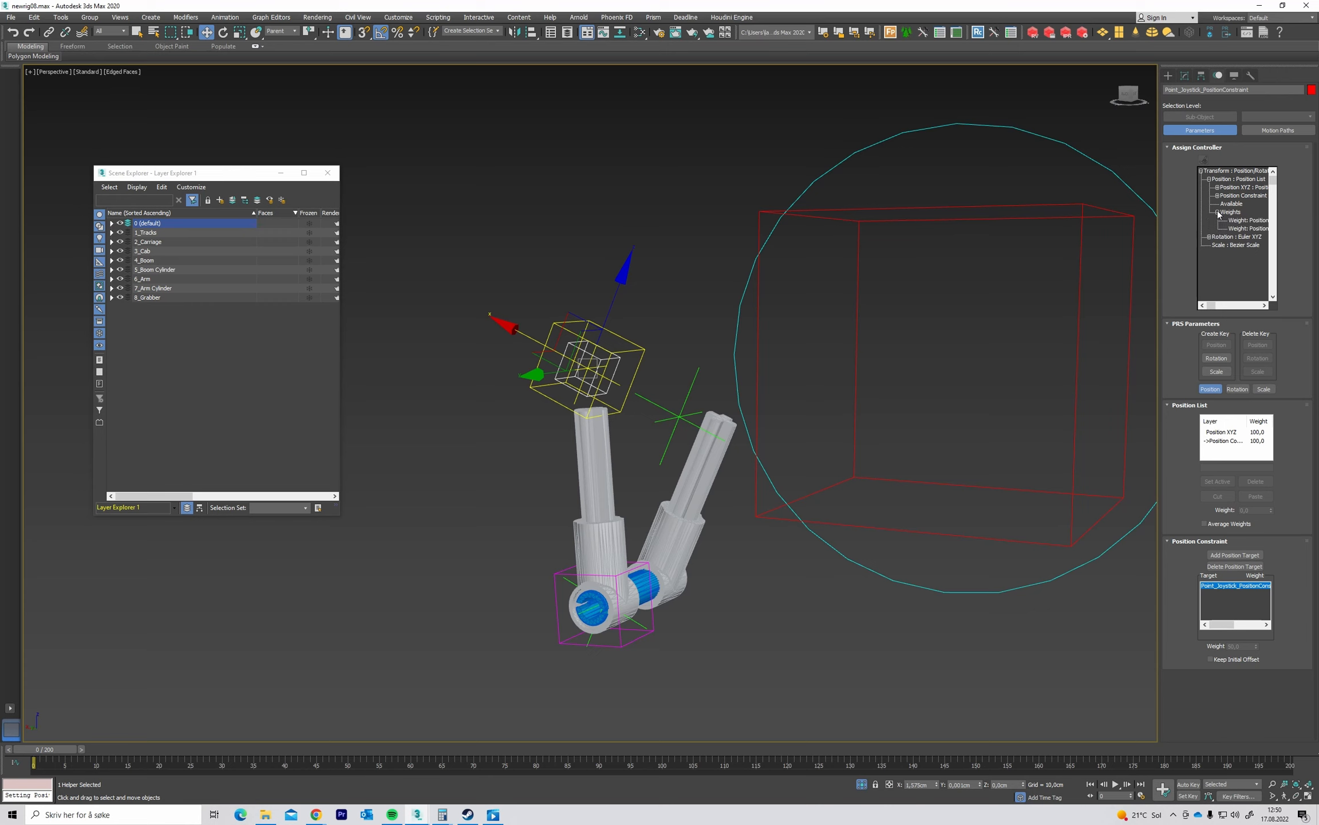
pyautogui.click(1262, 228)
pyautogui.moveTo(1215, 308); pyautogui.dragTo(1210, 306)
pyautogui.click(1203, 160)
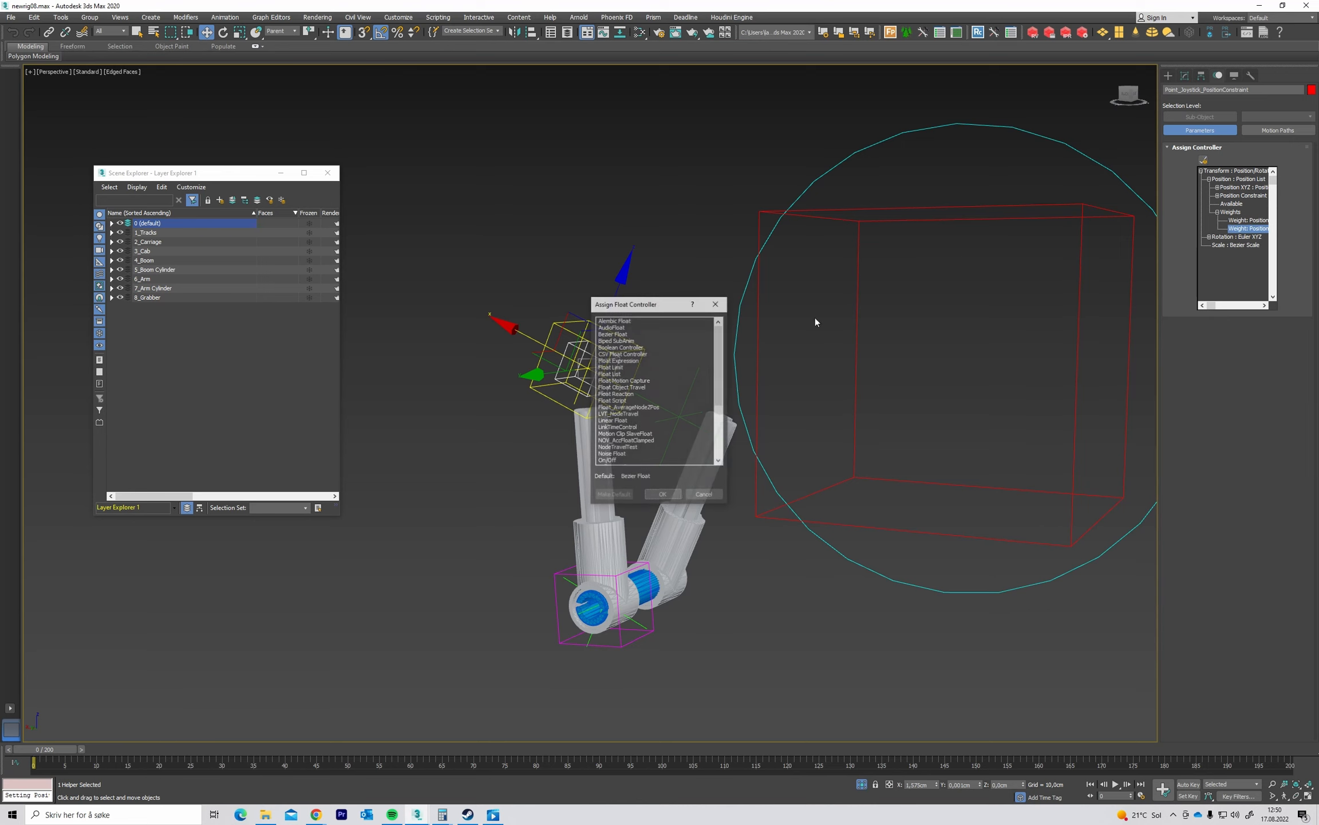
pyautogui.doubleClick(624, 401)
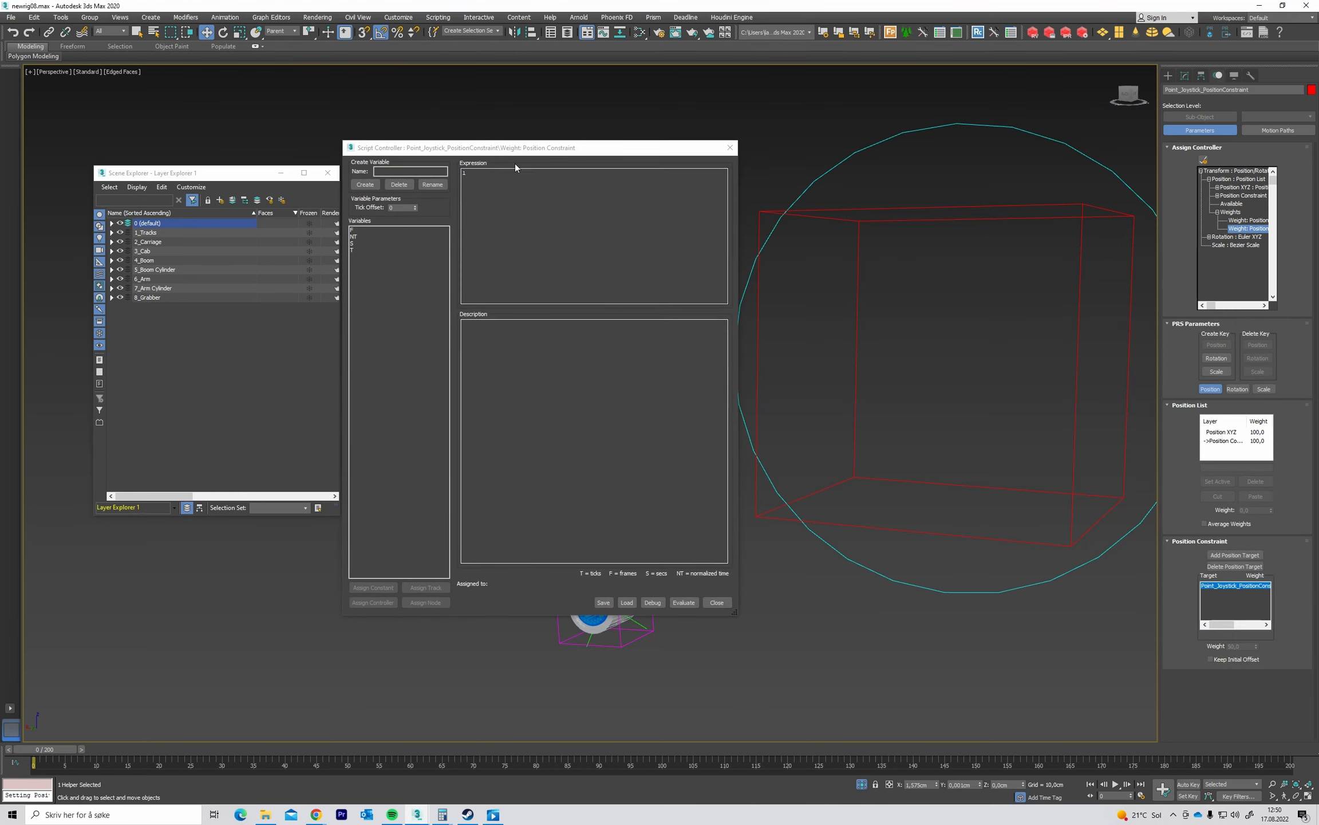
# Set the weight script's expression to 0 and evaluate it.
pyautogui.moveTo(536, 140); pyautogui.dragTo(331, 139)
pyautogui.moveTo(618, 281); pyautogui.dragTo(666, 292, button='middle')
pyautogui.scroll(-3, 666, 292)
pyautogui.click(272, 171)
pyautogui.press('BackSpace')
pyautogui.write('0')
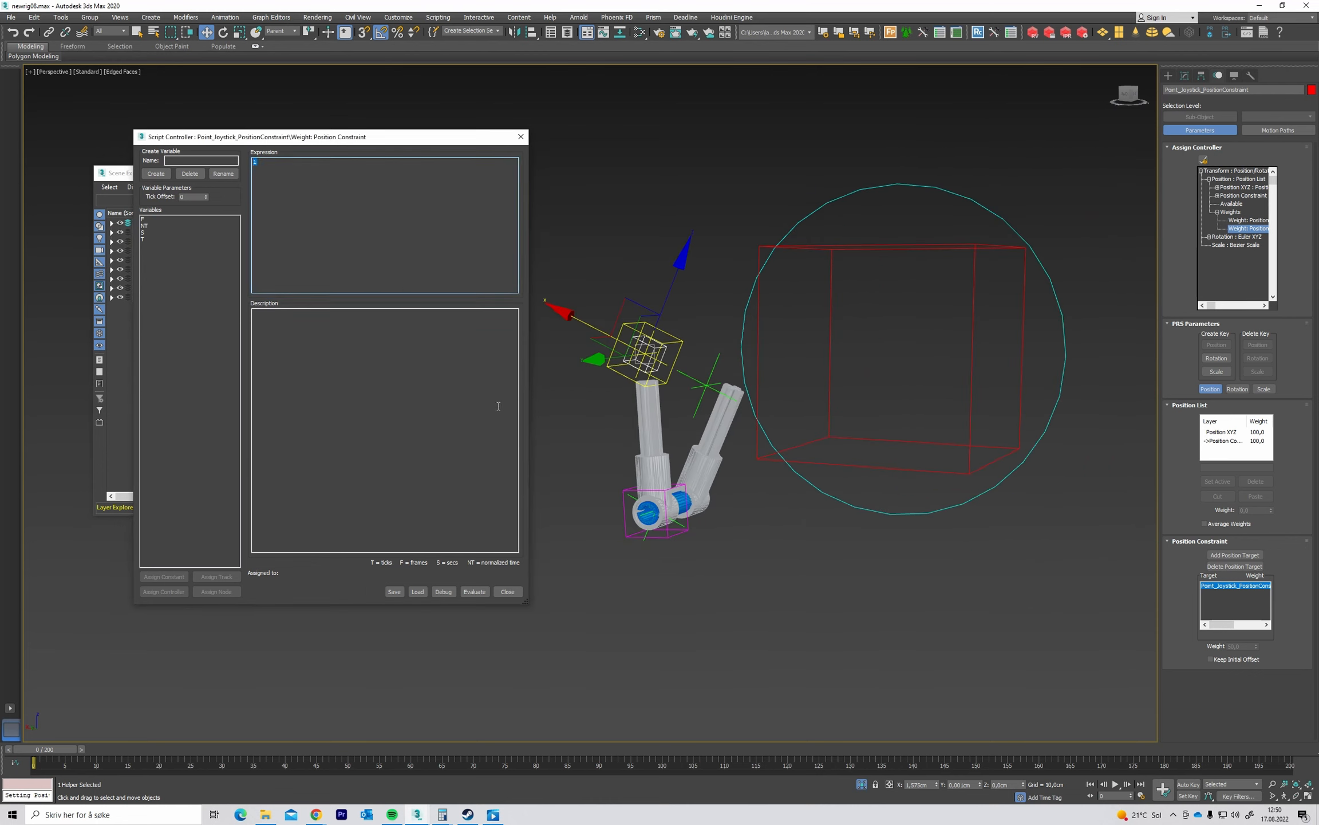
pyautogui.click(481, 596)
pyautogui.moveTo(680, 337); pyautogui.dragTo(713, 392, button='middle')
pyautogui.keyDown('alt'); pyautogui.moveTo(714, 392); pyautogui.dragTo(721, 397, button='middle'); pyautogui.keyUp('alt')
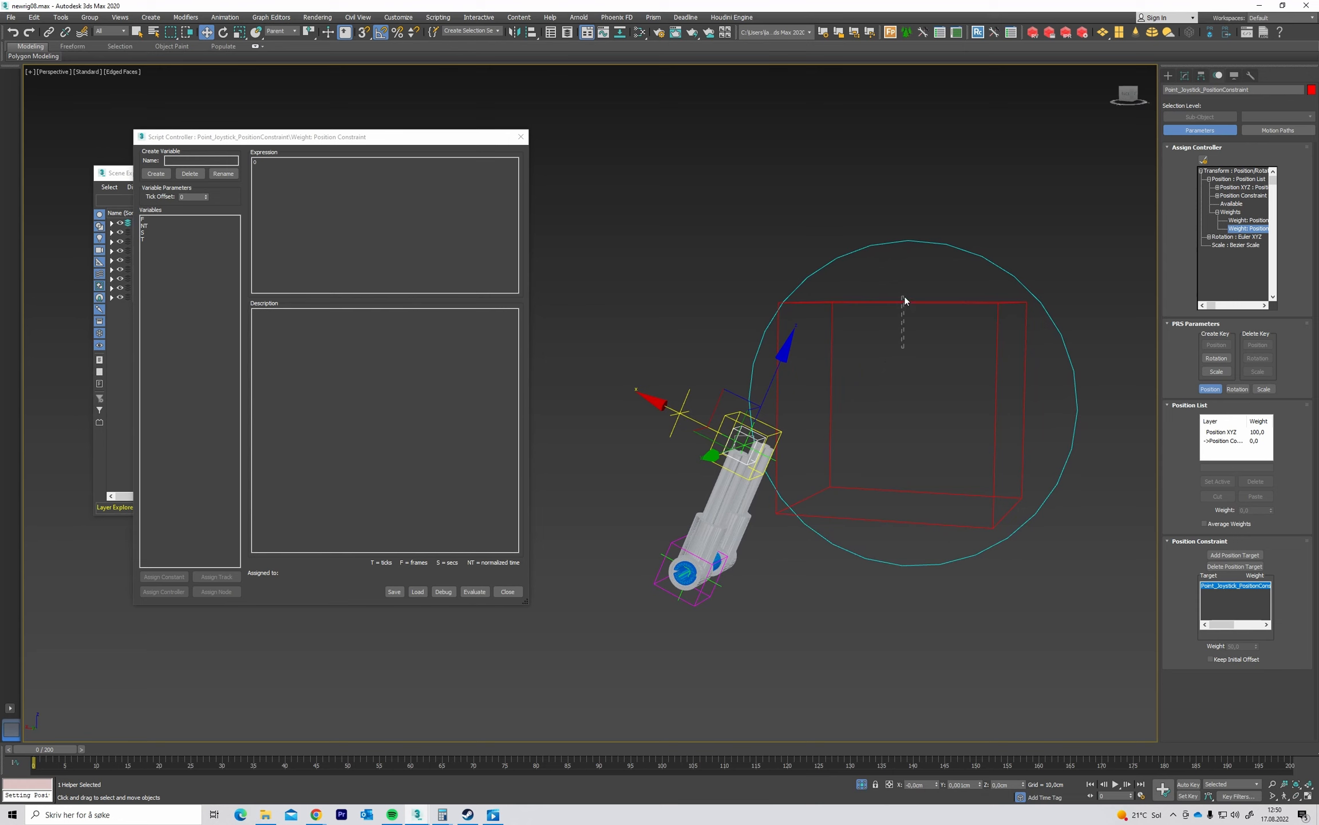
# Create a script variable named target and assign the Point_Ctrl_Boom helper to it.
pyautogui.click(904, 299)
pyautogui.moveTo(924, 300); pyautogui.dragTo(855, 337, button='middle')
pyautogui.scroll(-3, 854, 337)
pyautogui.click(184, 180)
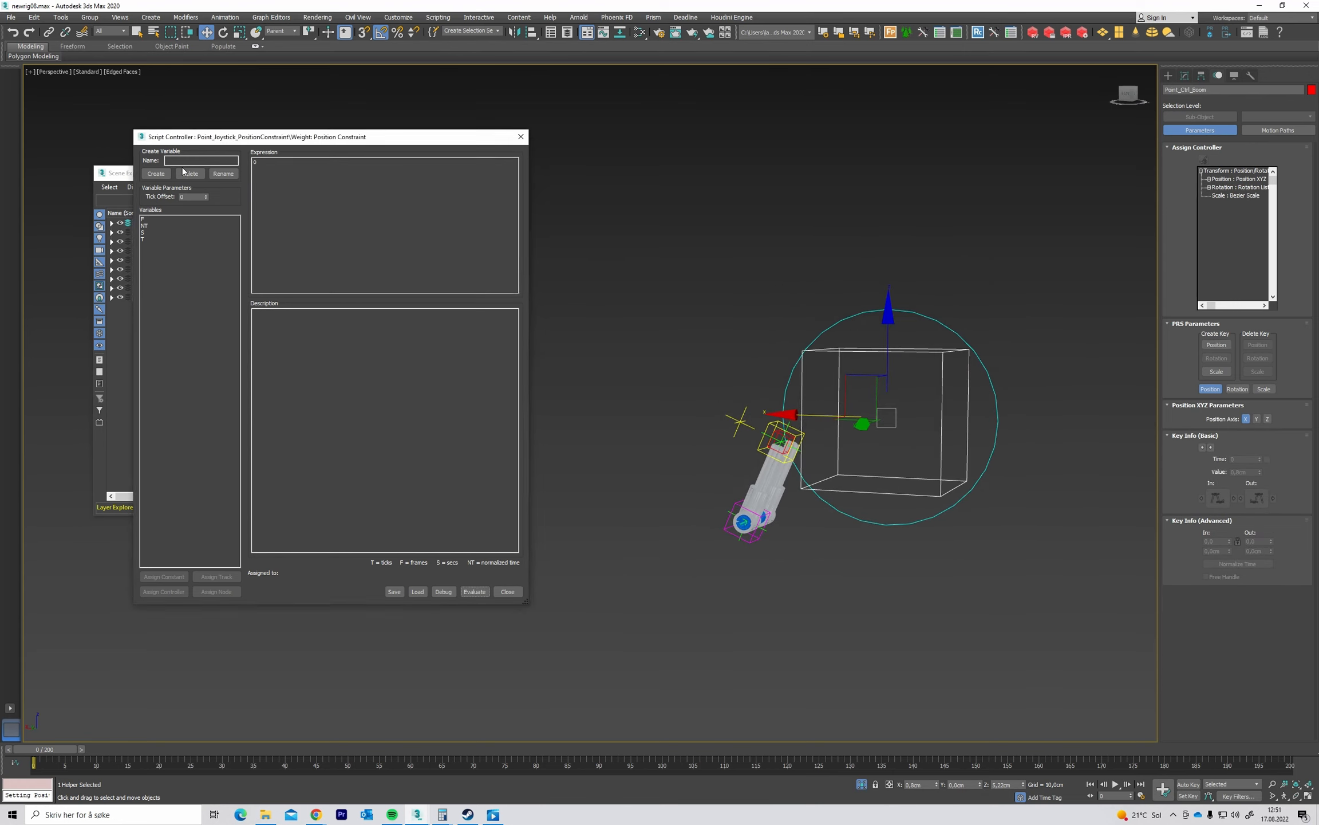
pyautogui.click(180, 160)
pyautogui.write('target')
pyautogui.click(166, 173)
pyautogui.click(167, 577)
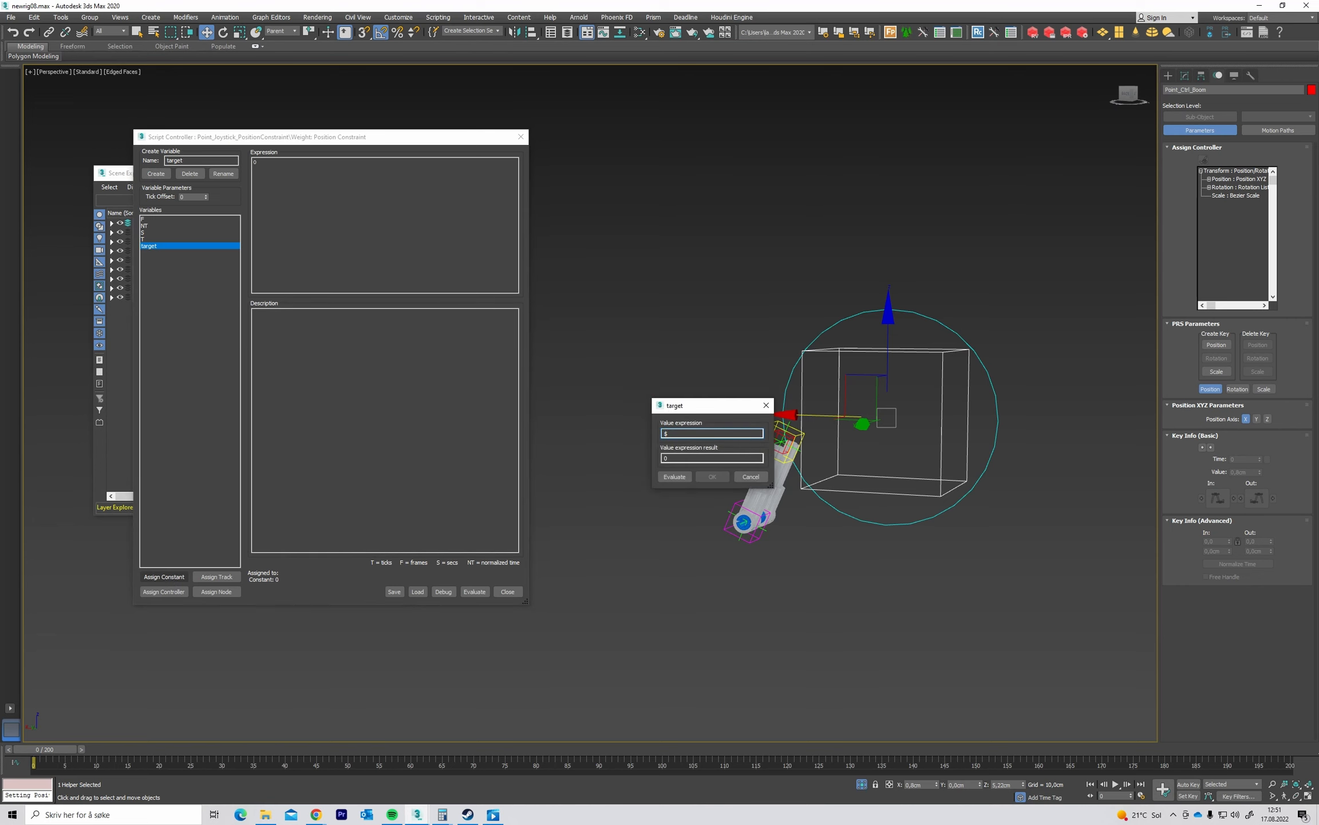
pyautogui.press('Return')
pyautogui.click(714, 479)
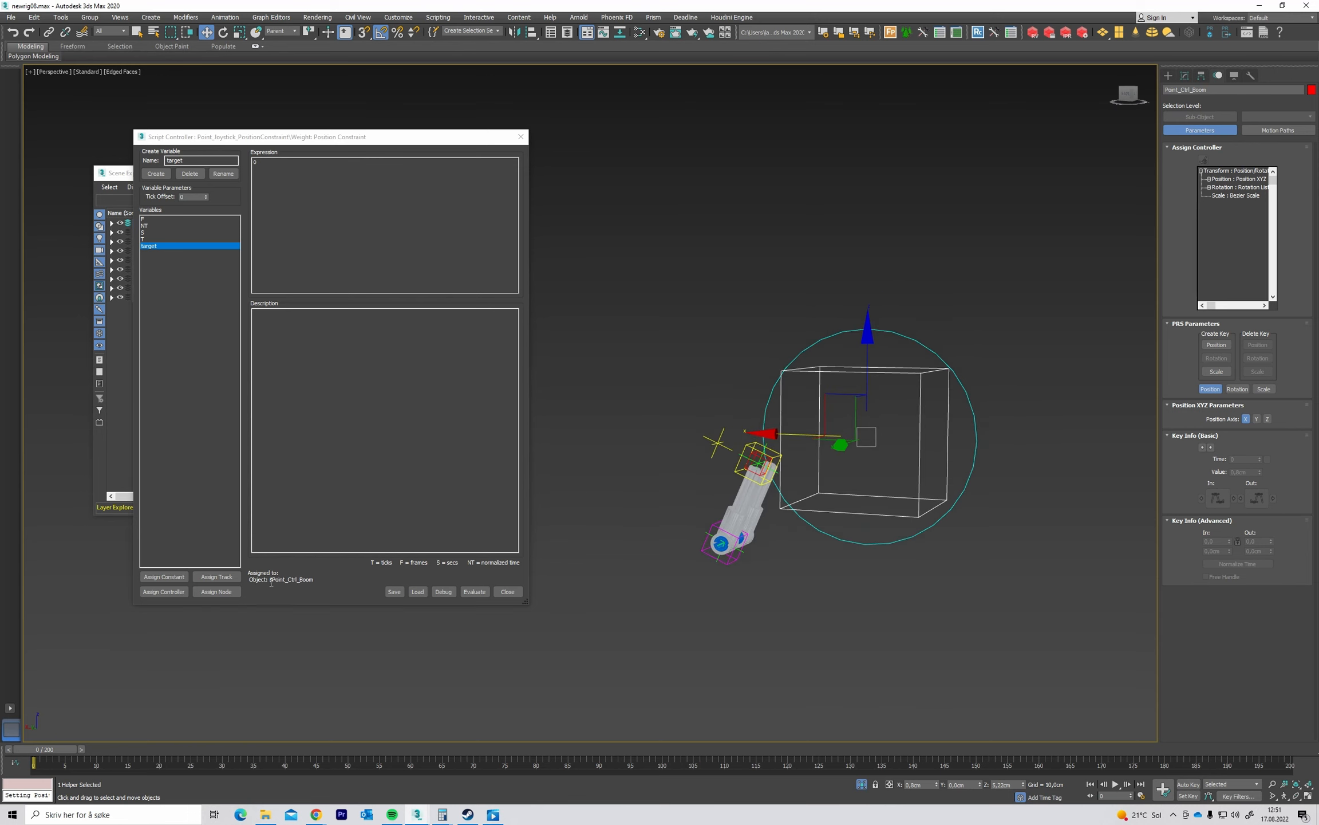
# Replace the script expression with A = in coordsys parent target.rotation.y_rotation.
pyautogui.moveTo(288, 172); pyautogui.dragTo(235, 160)
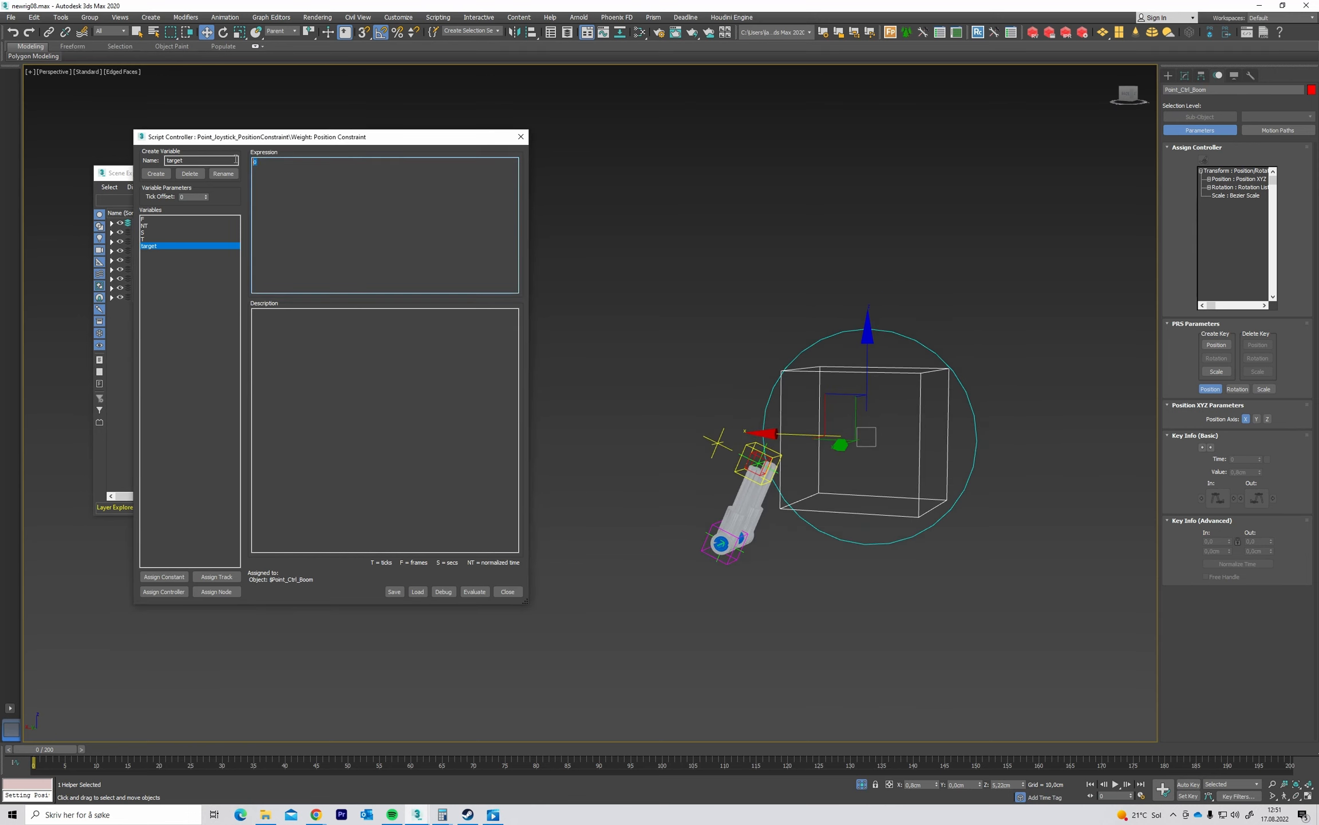
pyautogui.moveTo(354, 140); pyautogui.dragTo(480, 169)
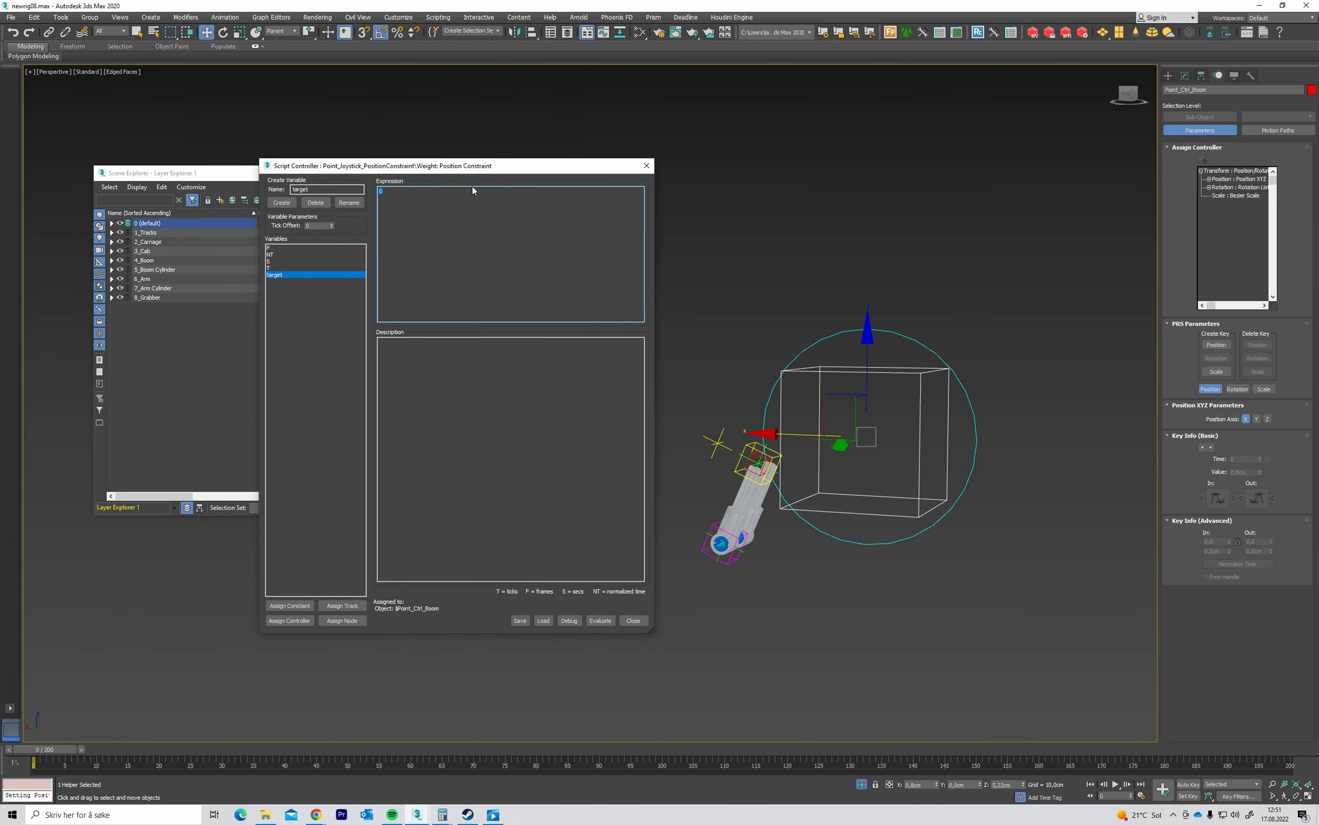
pyautogui.moveTo(756, 302); pyautogui.dragTo(770, 312, button='middle')
pyautogui.moveTo(441, 201); pyautogui.dragTo(358, 196)
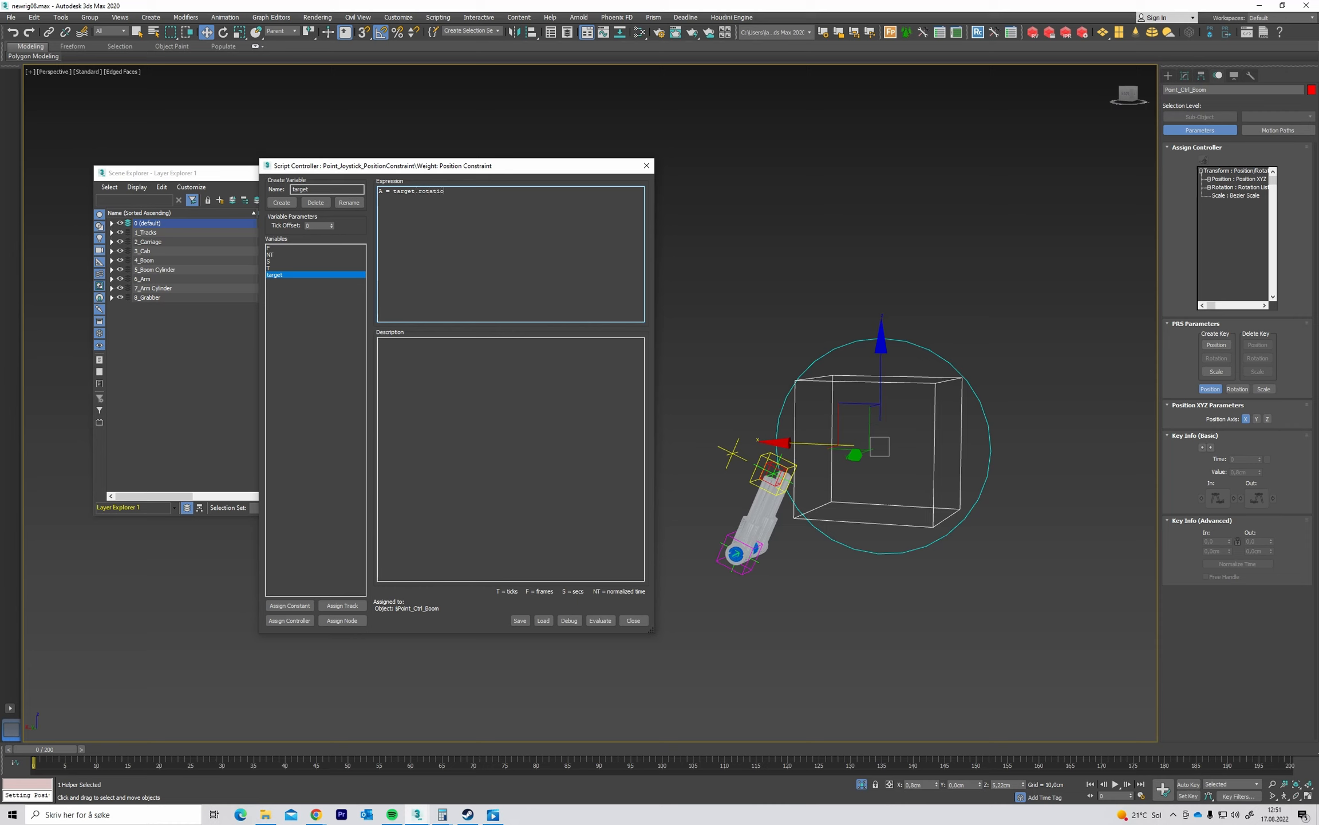
pyautogui.write('nin coordsys parent')
pyautogui.click(564, 193)
pyautogui.write('rotatio')
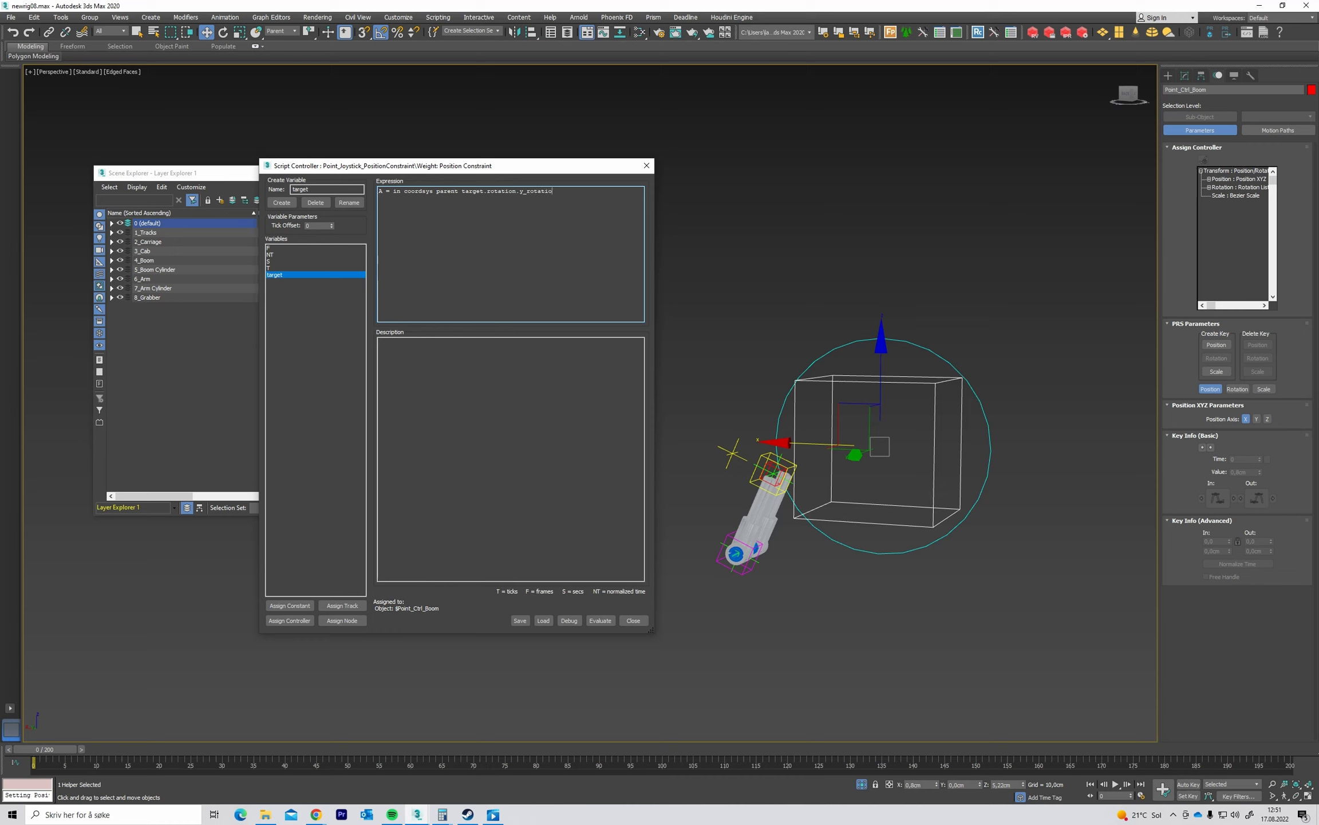
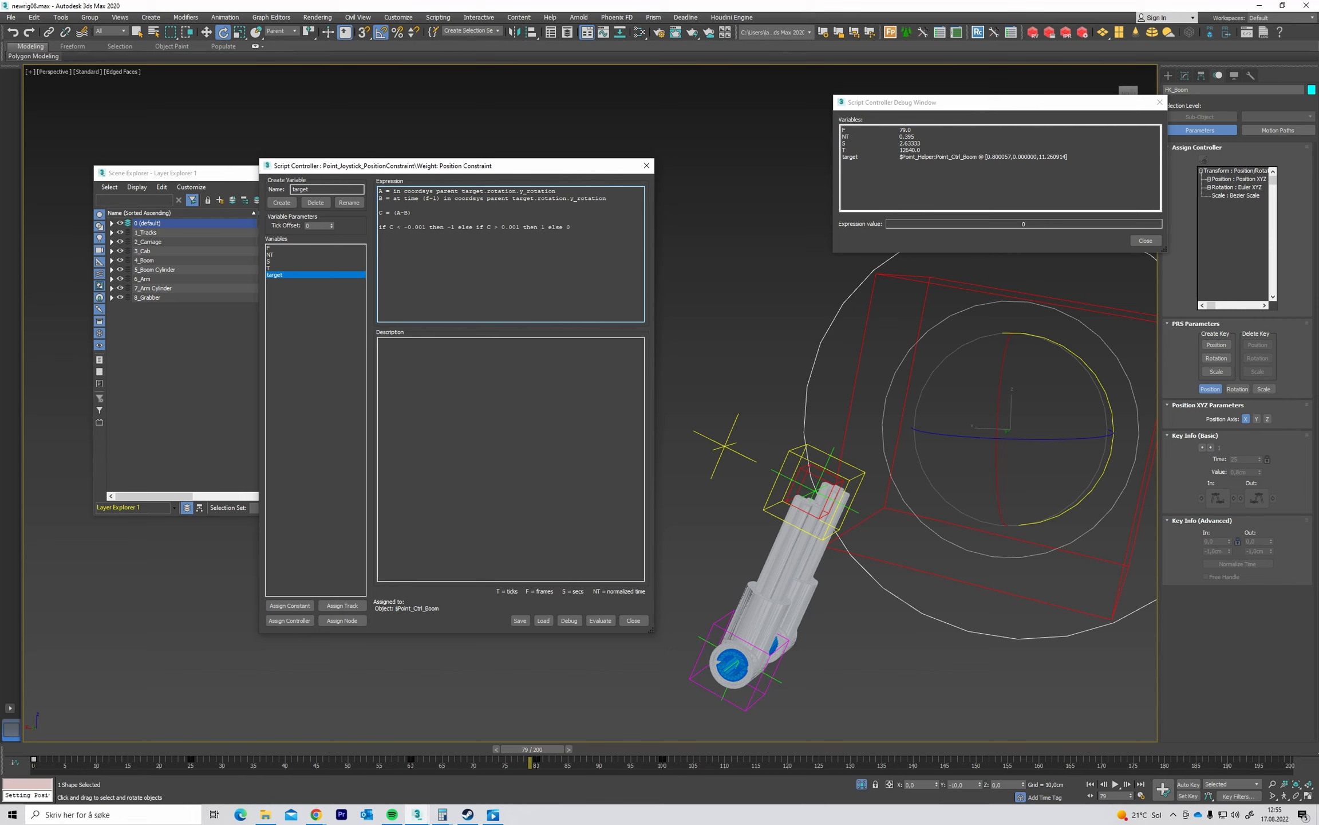
# Play the boom animation from frame 0 to check how the scripted lever reacts, and return to frame 0.
pyautogui.scroll(-5, 687, 609)
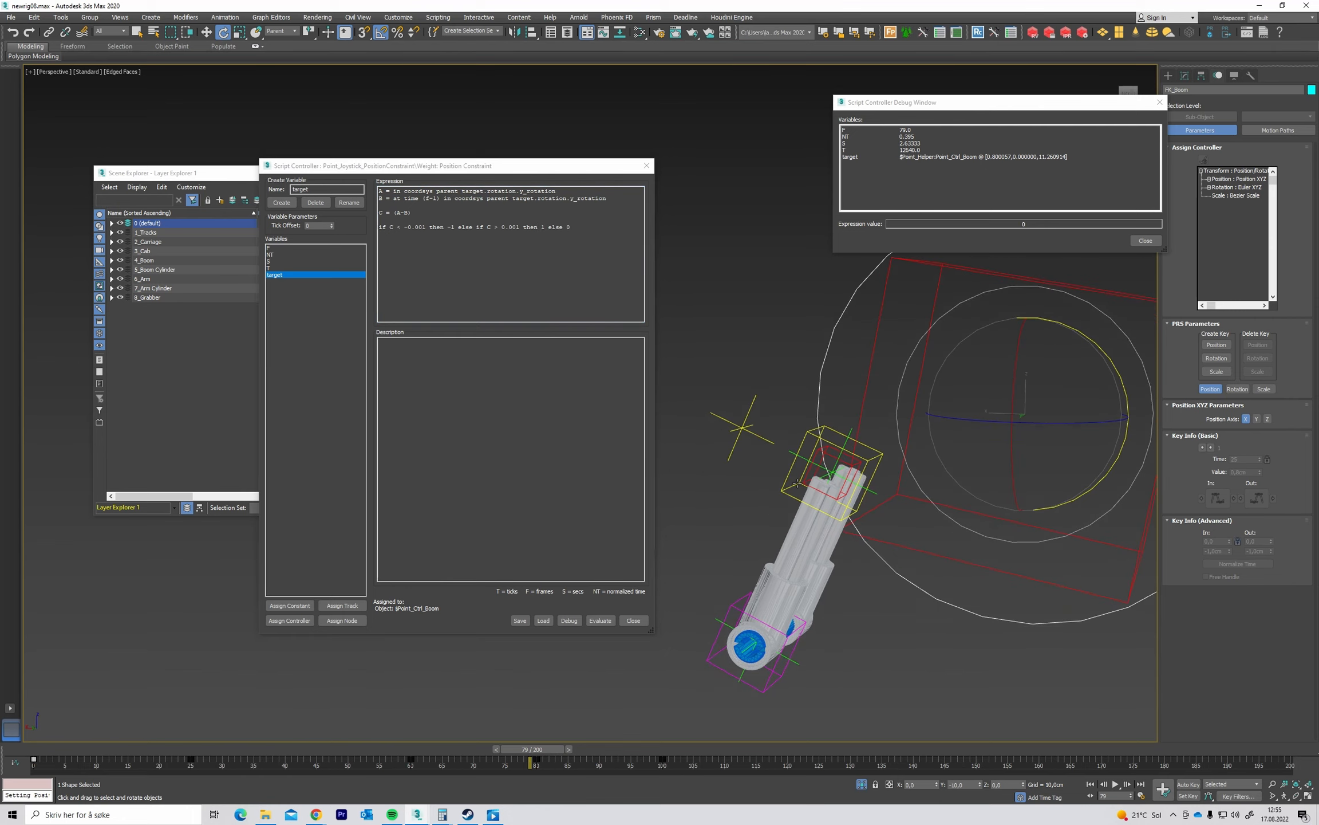
pyautogui.moveTo(545, 754); pyautogui.dragTo(2, 619)
pyautogui.press('e')
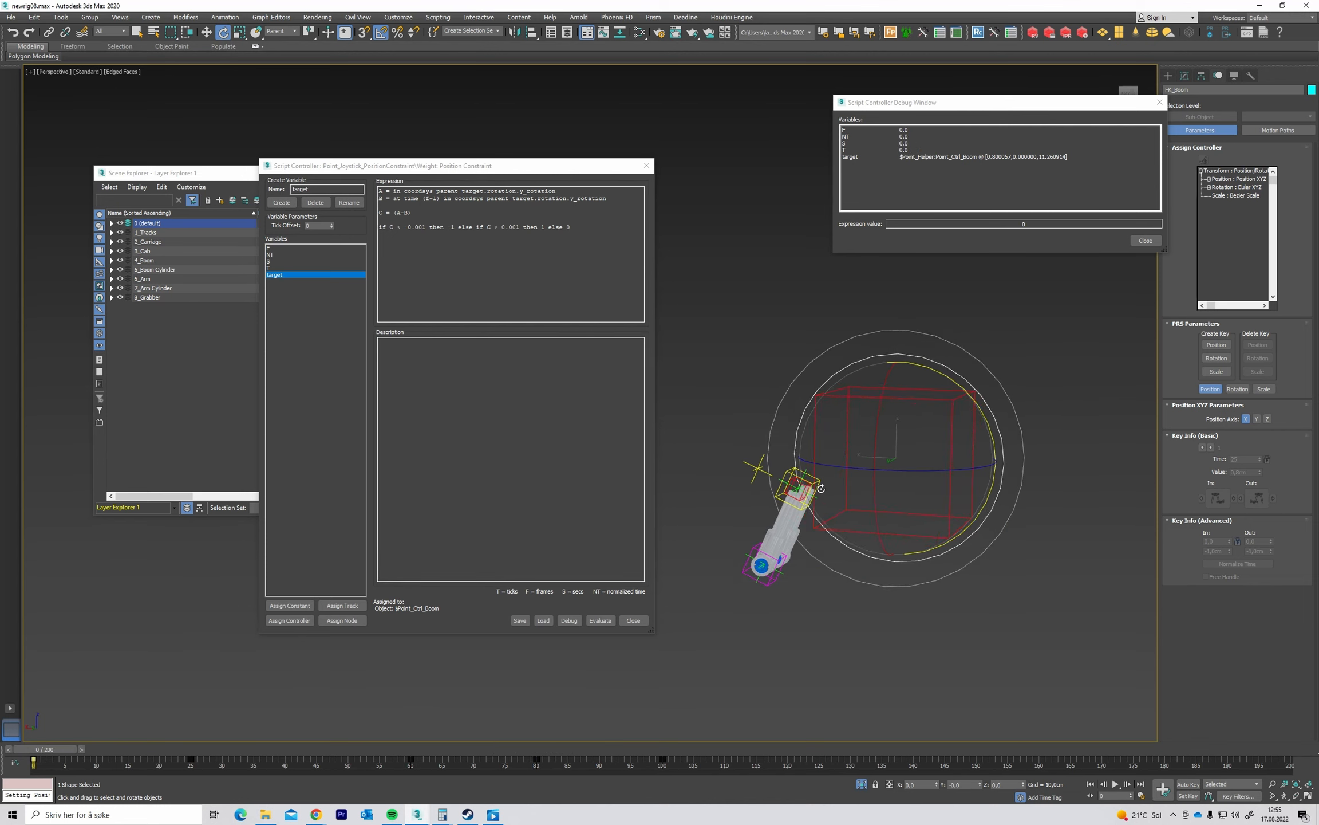
pyautogui.scroll(4, 824, 487)
pyautogui.keyDown('alt'); pyautogui.moveTo(825, 486); pyautogui.dragTo(774, 475, button='middle'); pyautogui.keyUp('alt')
pyautogui.press('/')
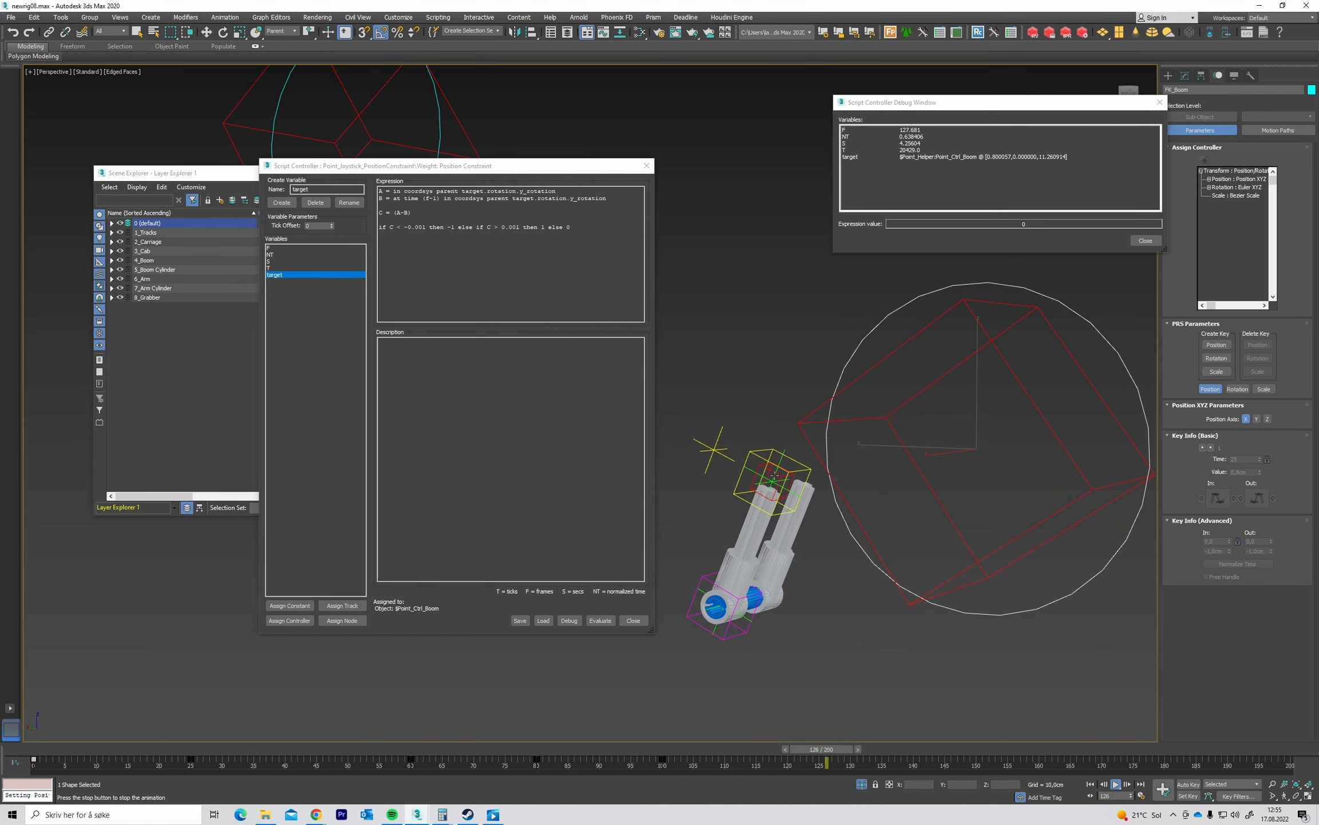
pyautogui.moveTo(1107, 750); pyautogui.dragTo(22, 622)
pyautogui.press('e')
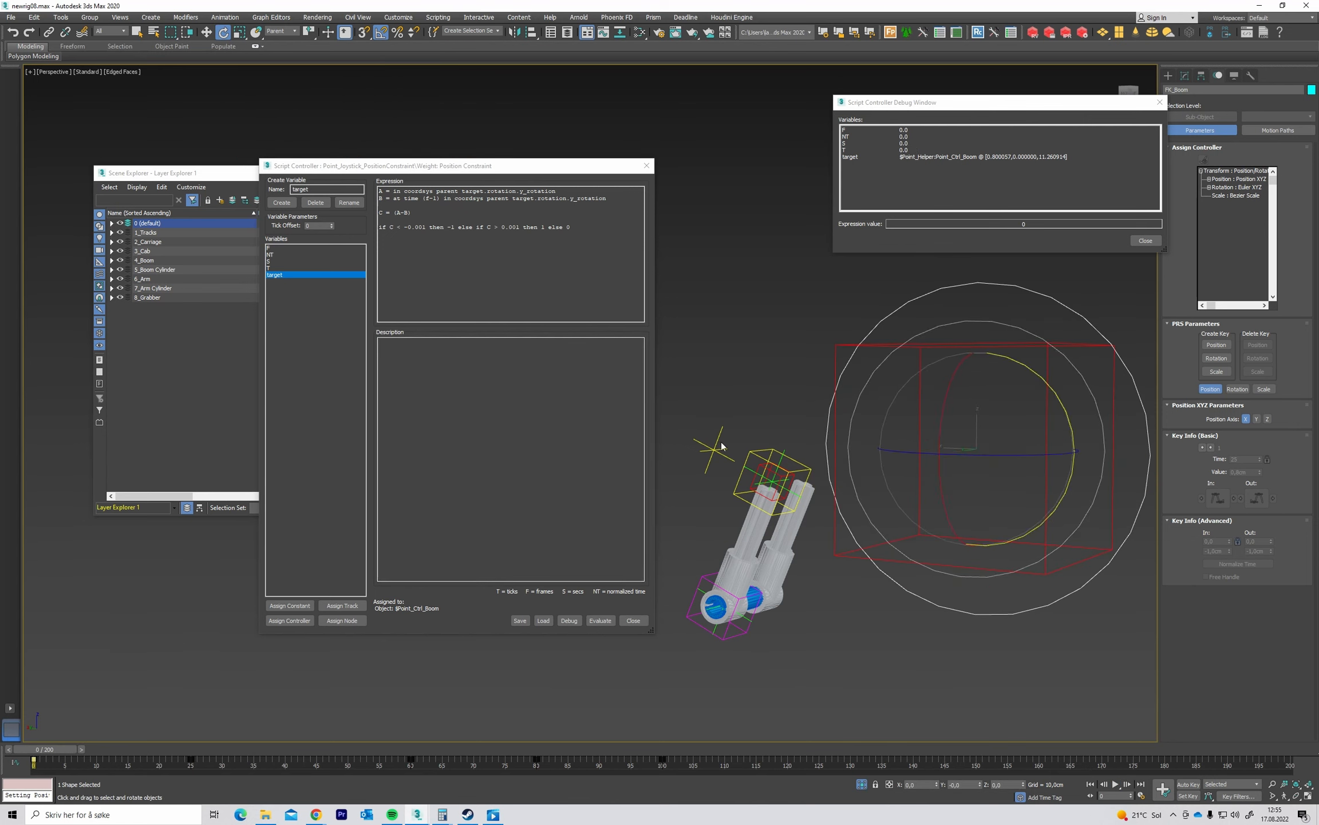
# Move the yellow cross target helper along its X axis closer to the levers, checking the tilt across the timeline, and close the script window.
pyautogui.scroll(4, 662, 439)
pyautogui.keyDown('alt'); pyautogui.moveTo(749, 433); pyautogui.dragTo(702, 381, button='middle'); pyautogui.keyUp('alt')
pyautogui.click(699, 378)
pyautogui.press('w')
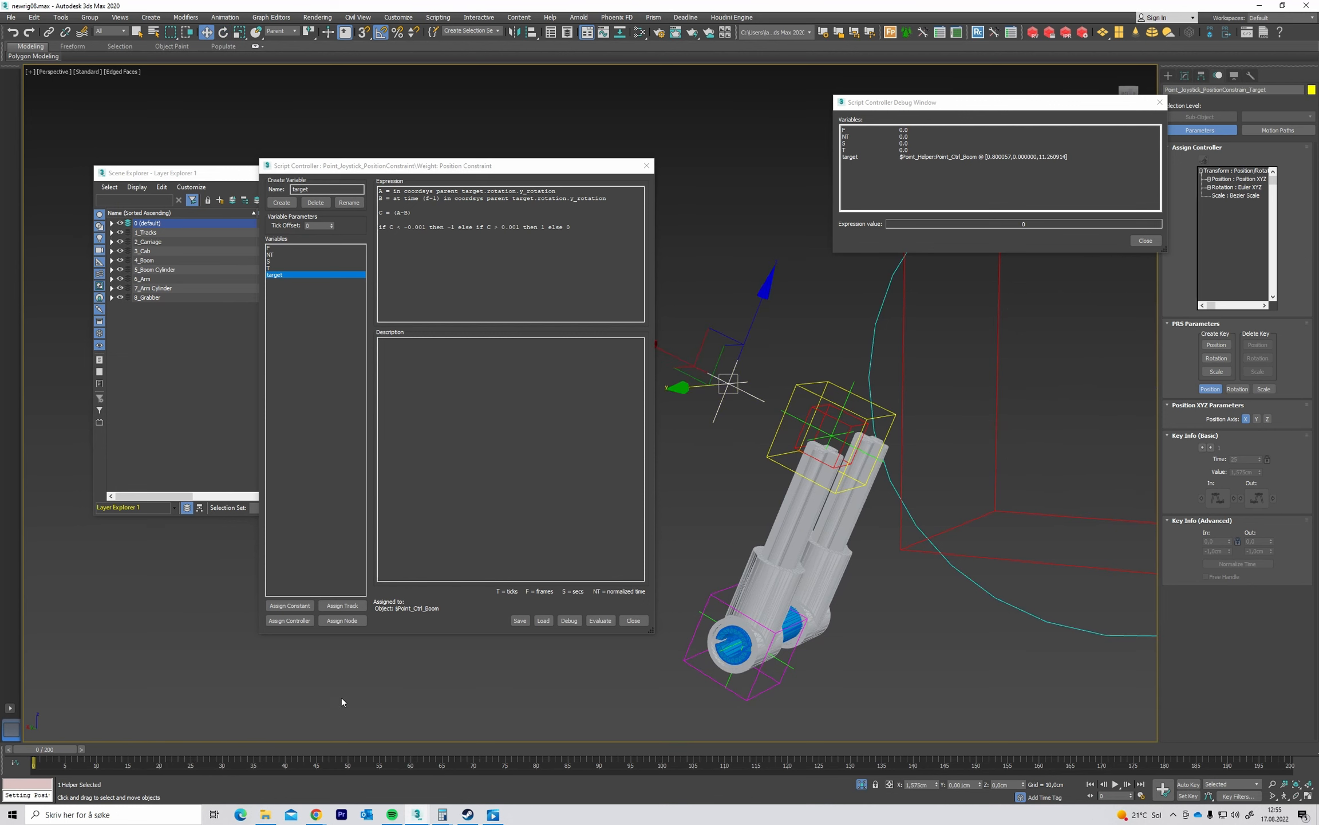
pyautogui.moveTo(52, 751); pyautogui.dragTo(283, 750)
pyautogui.moveTo(707, 395); pyautogui.dragTo(709, 385)
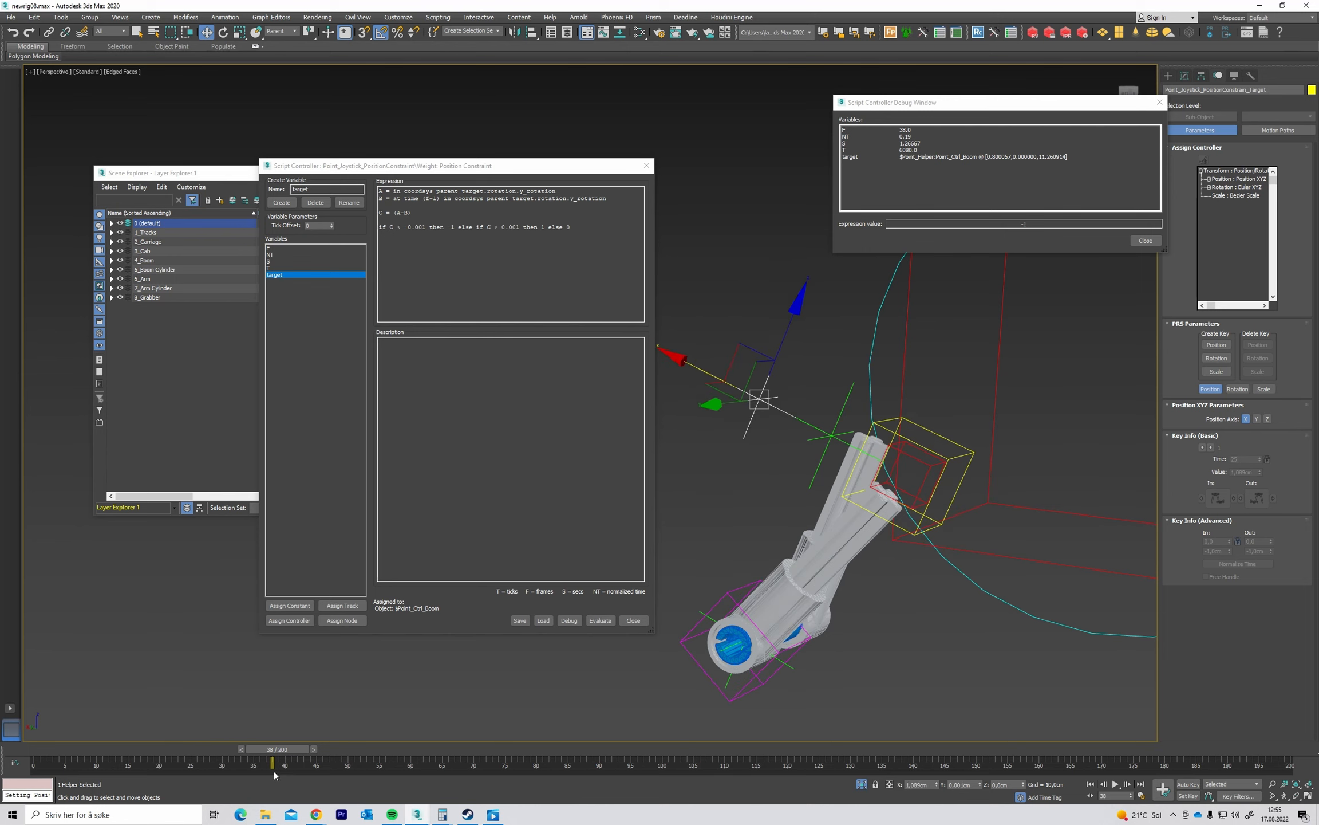
pyautogui.moveTo(274, 751); pyautogui.dragTo(611, 749)
pyautogui.press('w')
pyautogui.moveTo(709, 374)
pyautogui.mouseDown()
pyautogui.moveTo(672, 366)
pyautogui.moveTo(744, 418)
pyautogui.moveTo(673, 367)
pyautogui.moveTo(691, 381)
pyautogui.mouseUp()
pyautogui.moveTo(605, 749); pyautogui.dragTo(48, 650)
pyautogui.moveTo(941, 467); pyautogui.dragTo(909, 469, button='middle')
pyautogui.click(640, 622)
# Assign a Spring position controller to the yellow Point_Joystick_LookAtTarget box helper.
pyautogui.moveTo(864, 391); pyautogui.dragTo(749, 346, button='middle')
pyautogui.scroll(3, 811, 374)
pyautogui.click(766, 394)
pyautogui.scroll(-1, 757, 334)
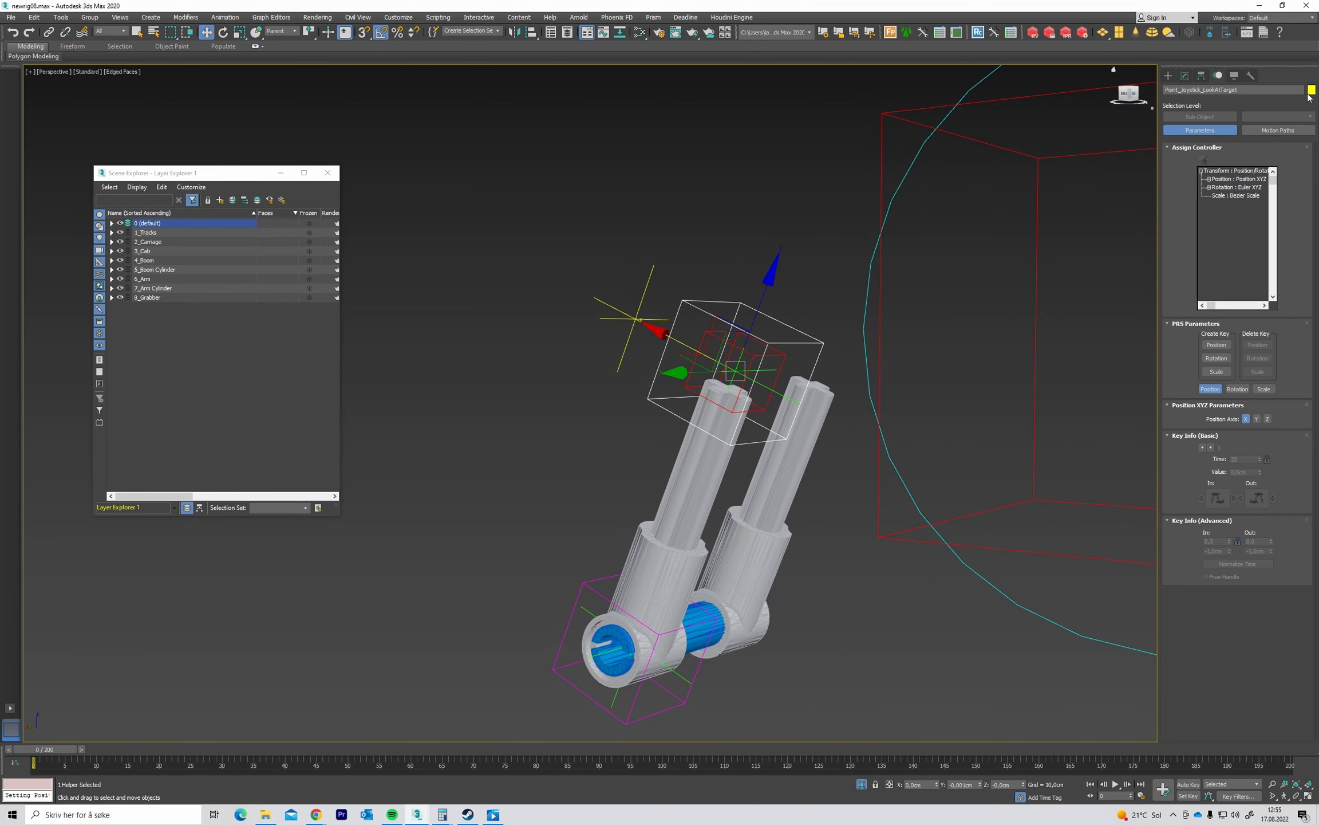
pyautogui.click(225, 18)
pyautogui.moveTo(274, 103)
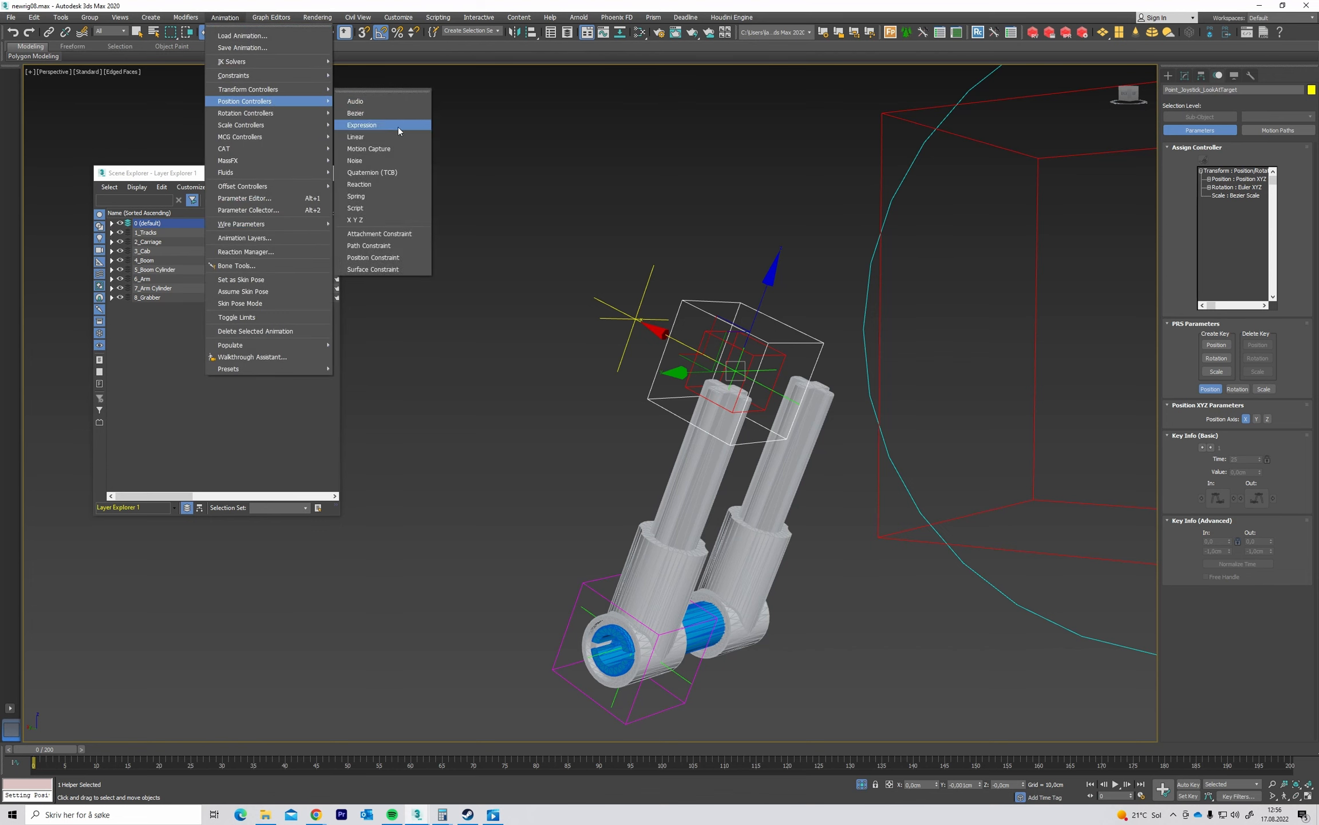
pyautogui.click(388, 196)
pyautogui.keyDown('alt'); pyautogui.moveTo(793, 253); pyautogui.dragTo(758, 259, button='middle'); pyautogui.keyUp('alt')
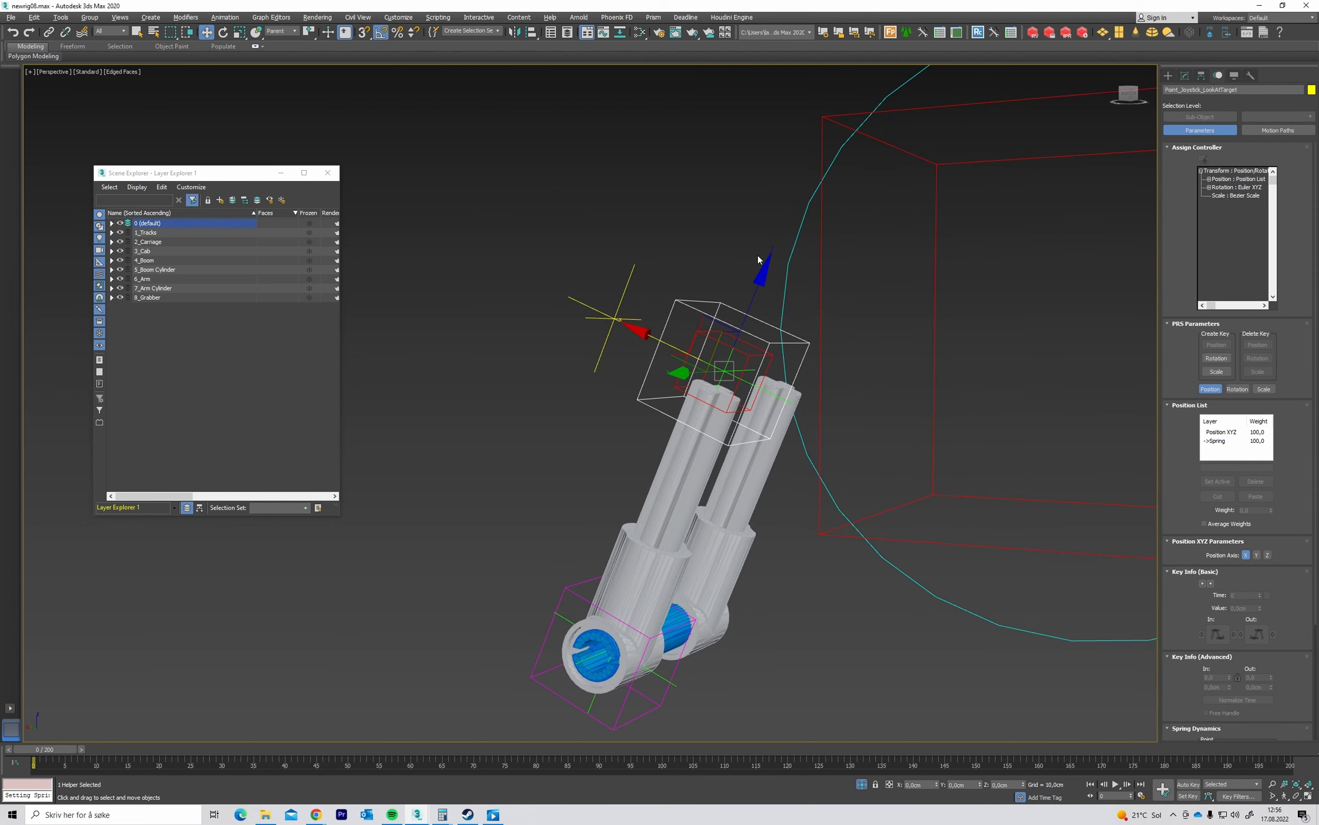
# Play the animation from frame 0 to check how the spring moves the joystick look-at target.
pyautogui.press('/')
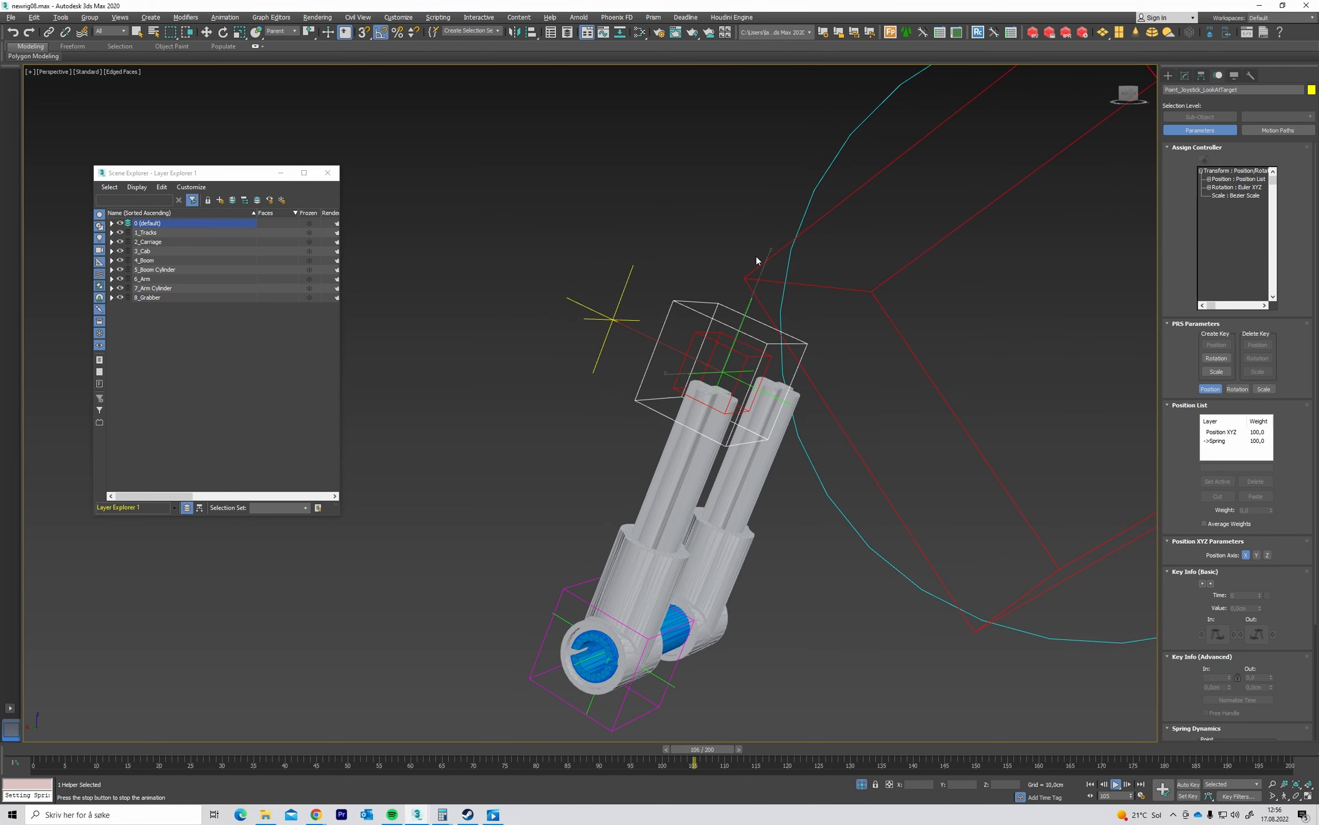
pyautogui.press('/')
pyautogui.keyDown('alt'); pyautogui.moveTo(825, 362); pyautogui.dragTo(853, 381, button='middle'); pyautogui.keyUp('alt')
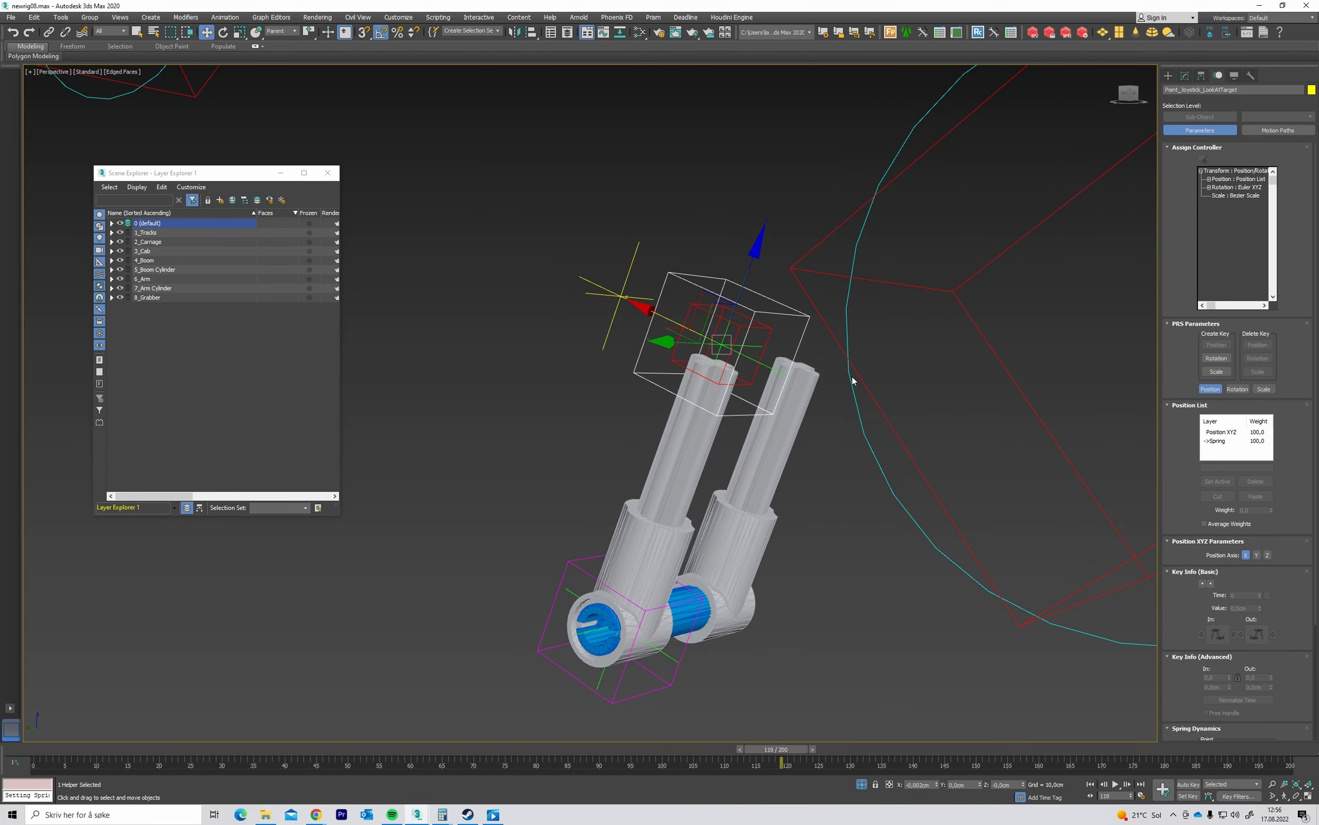
# Set the dampening of the look-at target's Self Influence spring to 0.8 and return to frame 0.
pyautogui.scroll(-5, 1271, 657)
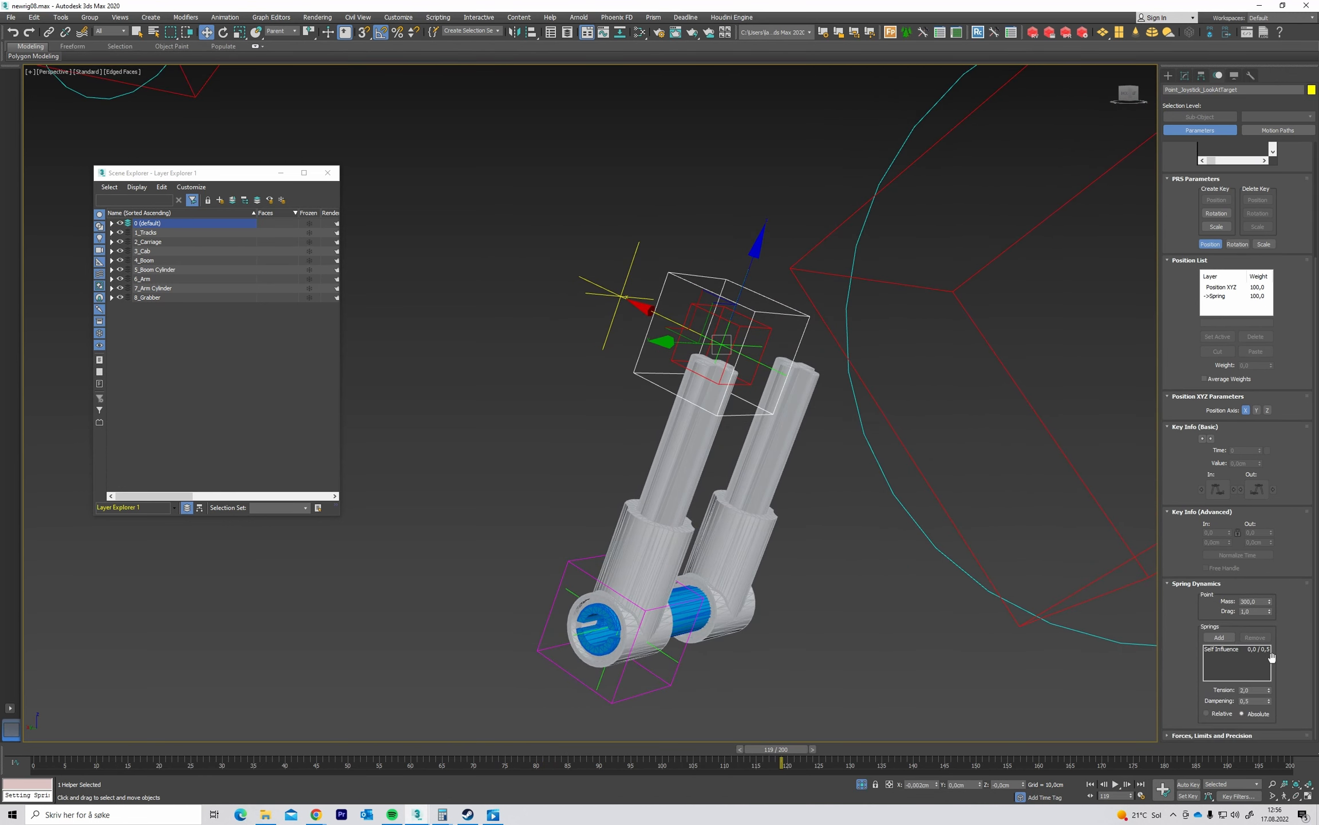
pyautogui.click(1220, 650)
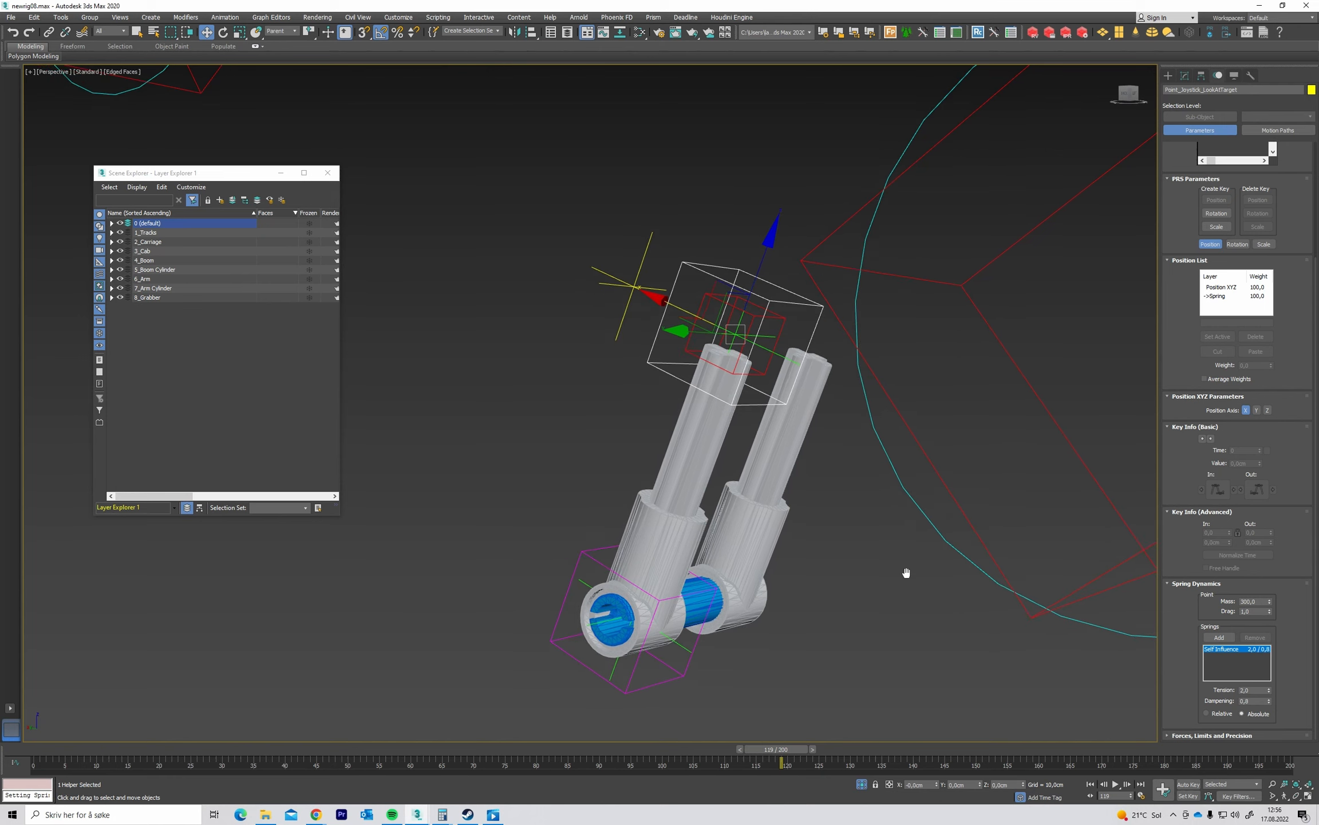
pyautogui.moveTo(774, 748); pyautogui.dragTo(141, 748)
pyautogui.moveTo(138, 689); pyautogui.dragTo(57, 681)
# Play the boom animation to check the lever's dampened spring motion, and rewind to the start.
pyautogui.keyDown('alt'); pyautogui.moveTo(613, 538); pyautogui.dragTo(618, 519, button='middle'); pyautogui.keyUp('alt')
pyautogui.scroll(-3, 622, 515)
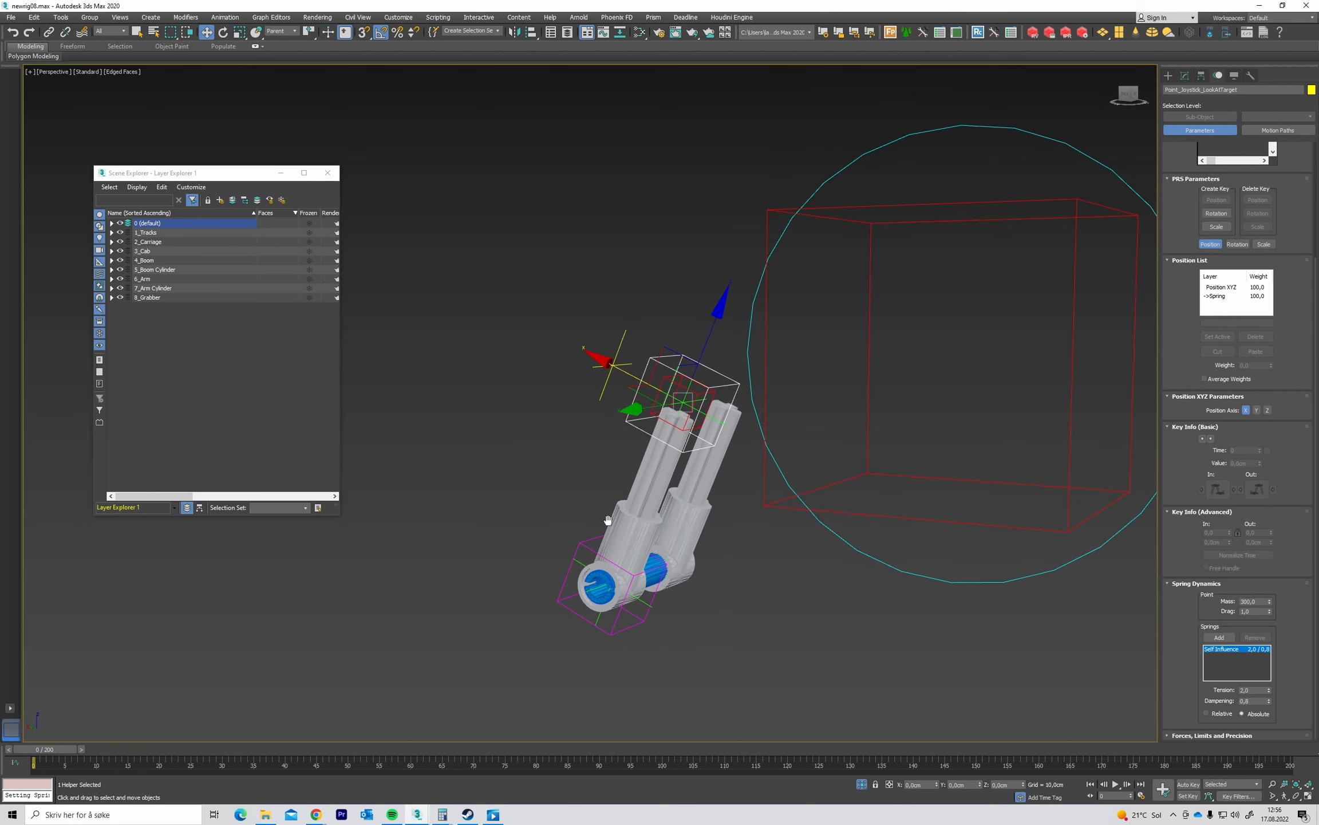
pyautogui.press('/')
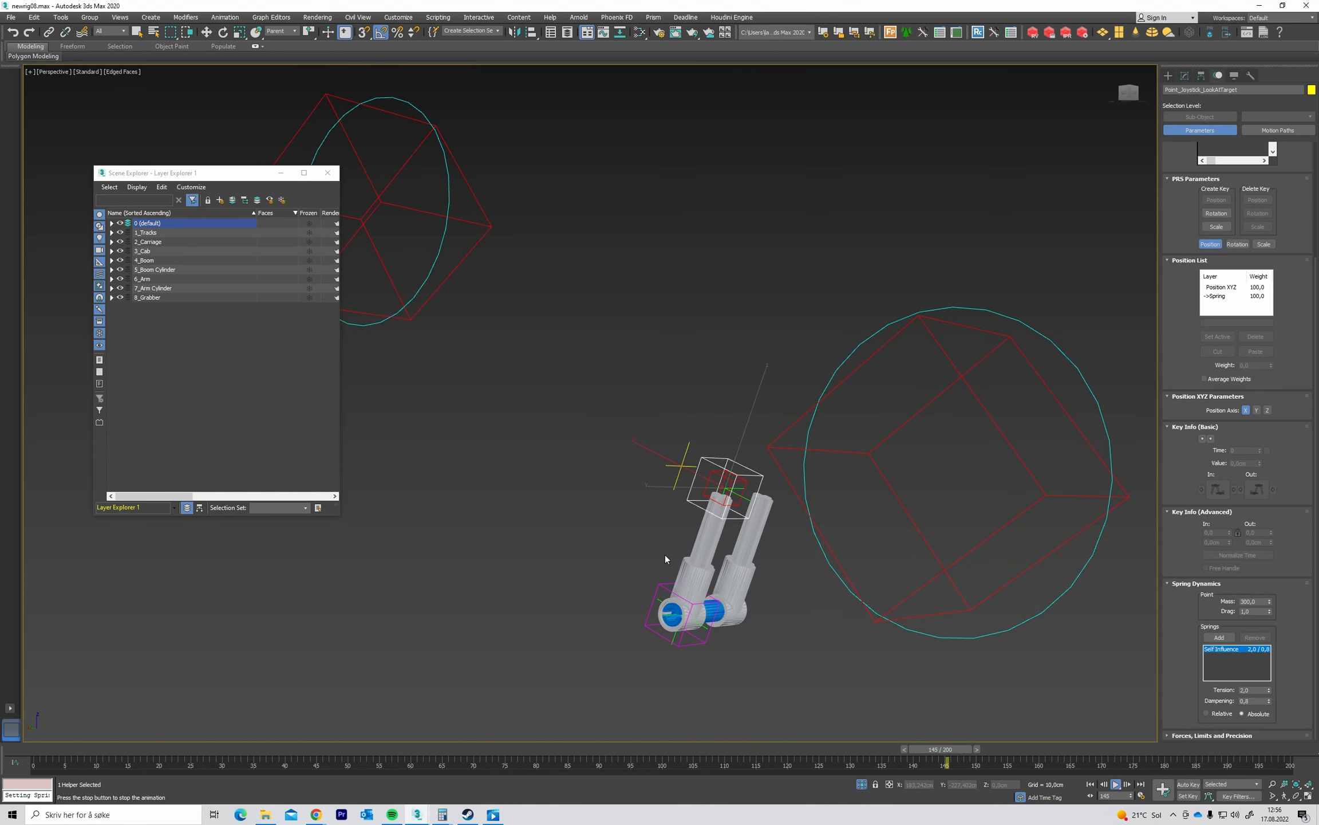
pyautogui.click(1116, 784)
pyautogui.click(1090, 784)
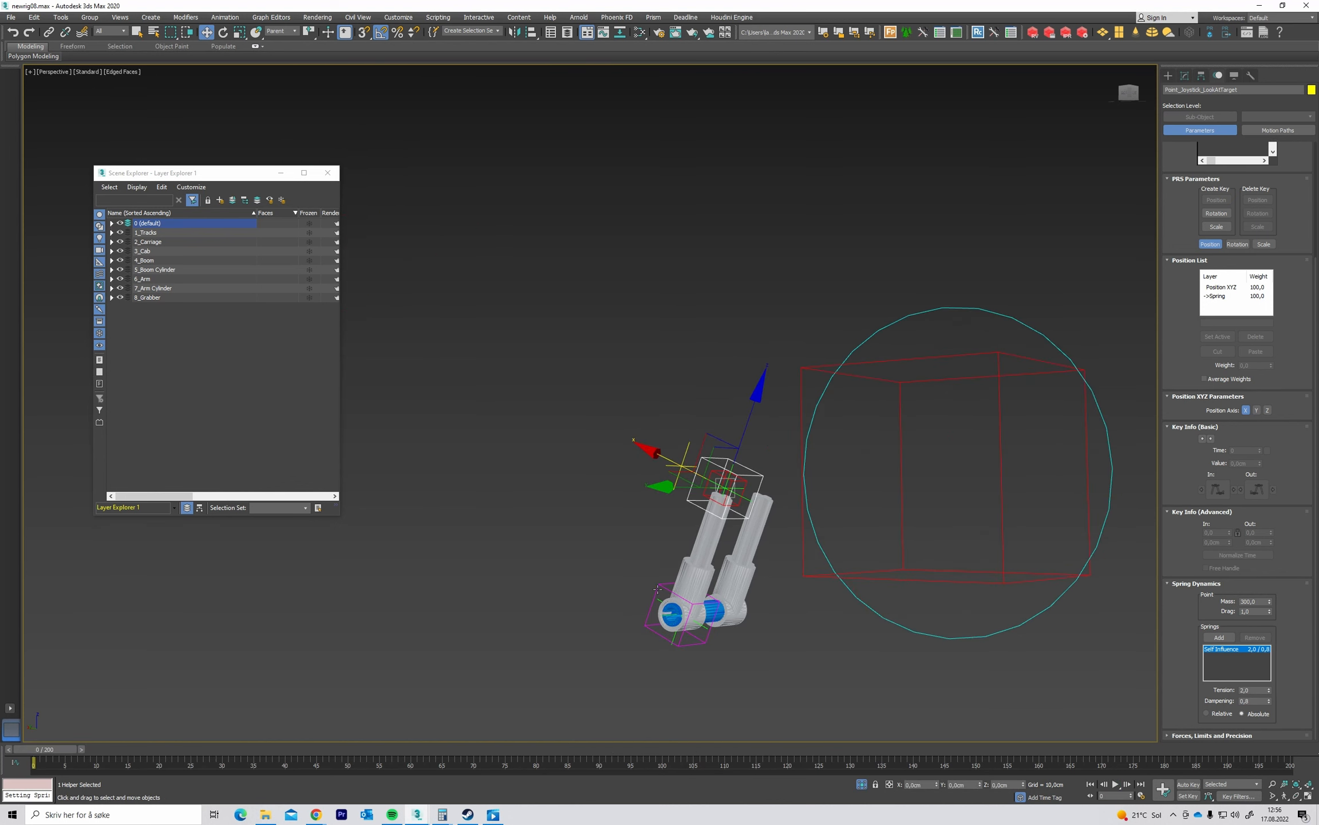
# Select the first lever's six joystick helpers without the lever mesh and clone them as a copy along Y to the second lever.
pyautogui.click(652, 571)
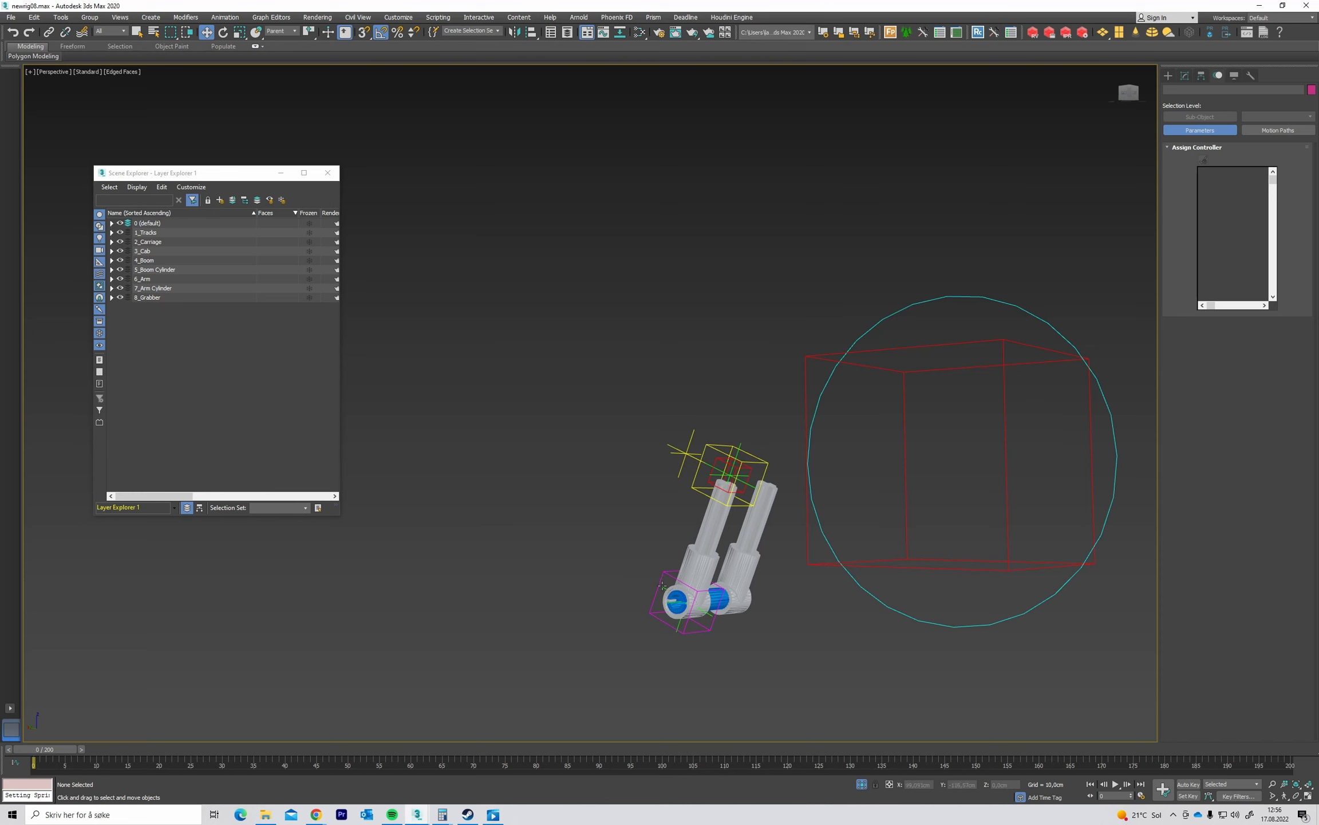
pyautogui.doubleClick(663, 585)
pyautogui.keyDown('alt'); pyautogui.moveTo(663, 584); pyautogui.dragTo(689, 573, button='middle'); pyautogui.keyUp('alt')
pyautogui.keyDown('alt'); pyautogui.click(716, 566); pyautogui.keyUp('alt')
pyautogui.scroll(3, 716, 566)
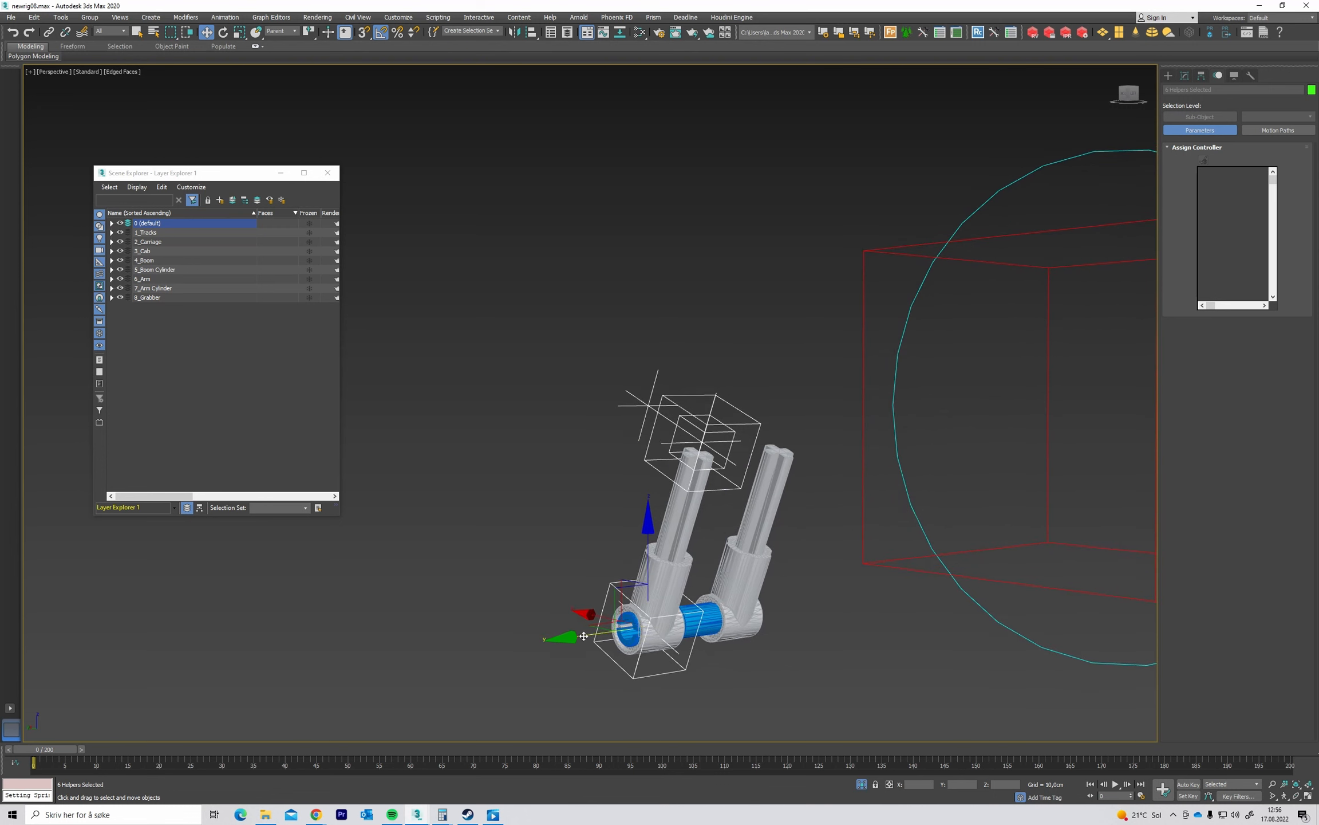
pyautogui.keyDown('shift'); pyautogui.moveTo(584, 636); pyautogui.dragTo(683, 629); pyautogui.keyUp('shift')
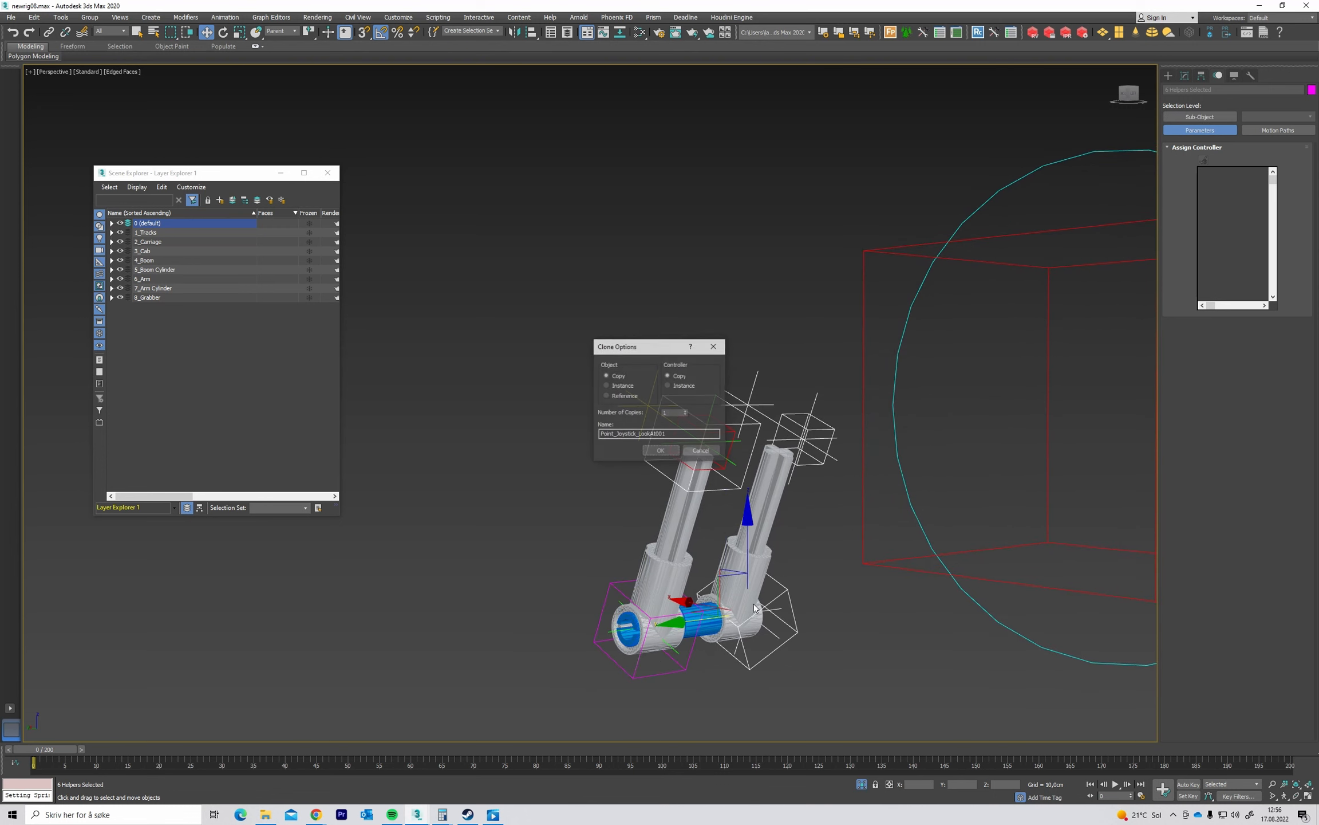
pyautogui.click(661, 451)
# Align the copied Point_Joystick_Zero001 helper to the second lever's pivot in Y position only, with no orientation alignment.
pyautogui.moveTo(802, 504)
pyautogui.keyDown('alt'); pyautogui.mouseDown(button='middle')
pyautogui.moveTo(772, 504)
pyautogui.moveTo(799, 519)
pyautogui.mouseUp(button='middle'); pyautogui.keyUp('alt')
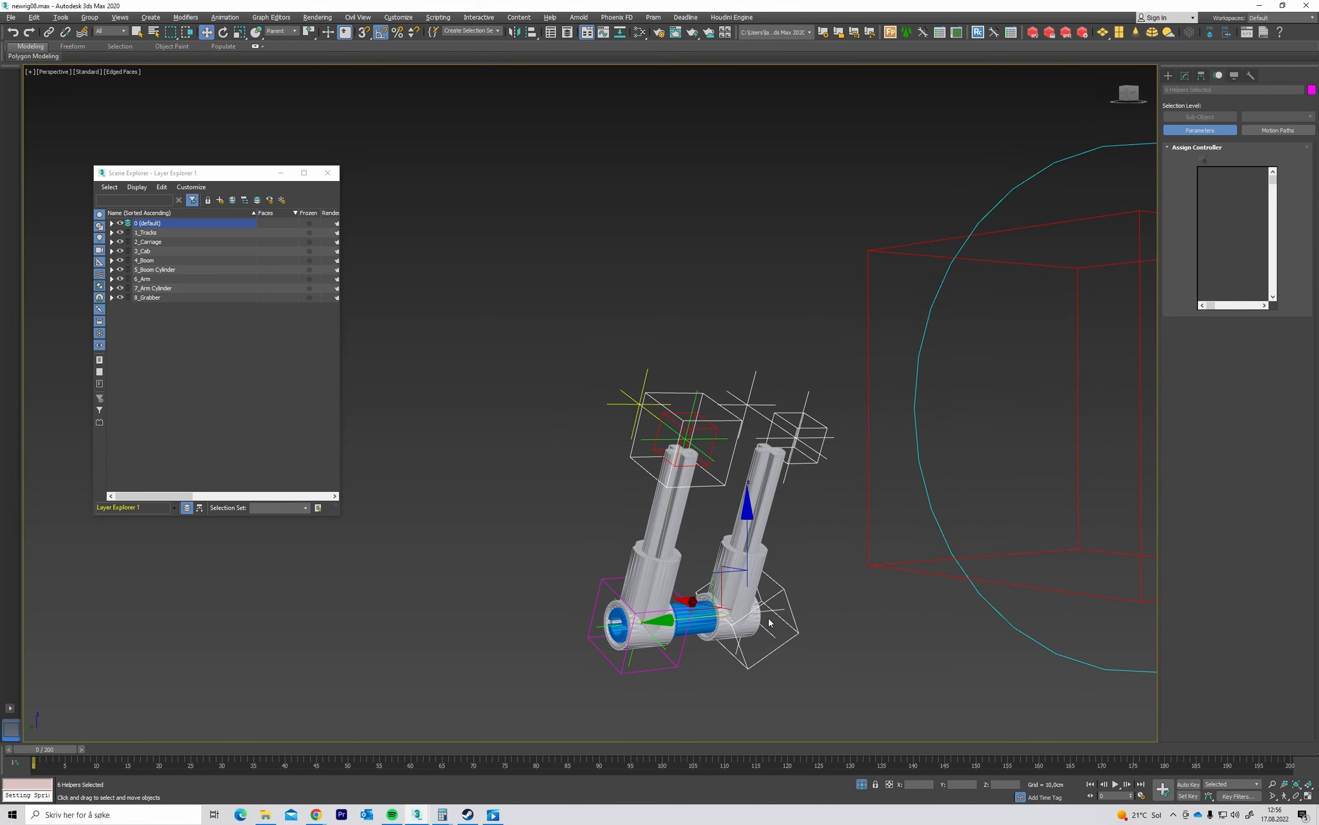
pyautogui.click(790, 638)
pyautogui.hotkey('alt', 'a')
pyautogui.click(745, 541)
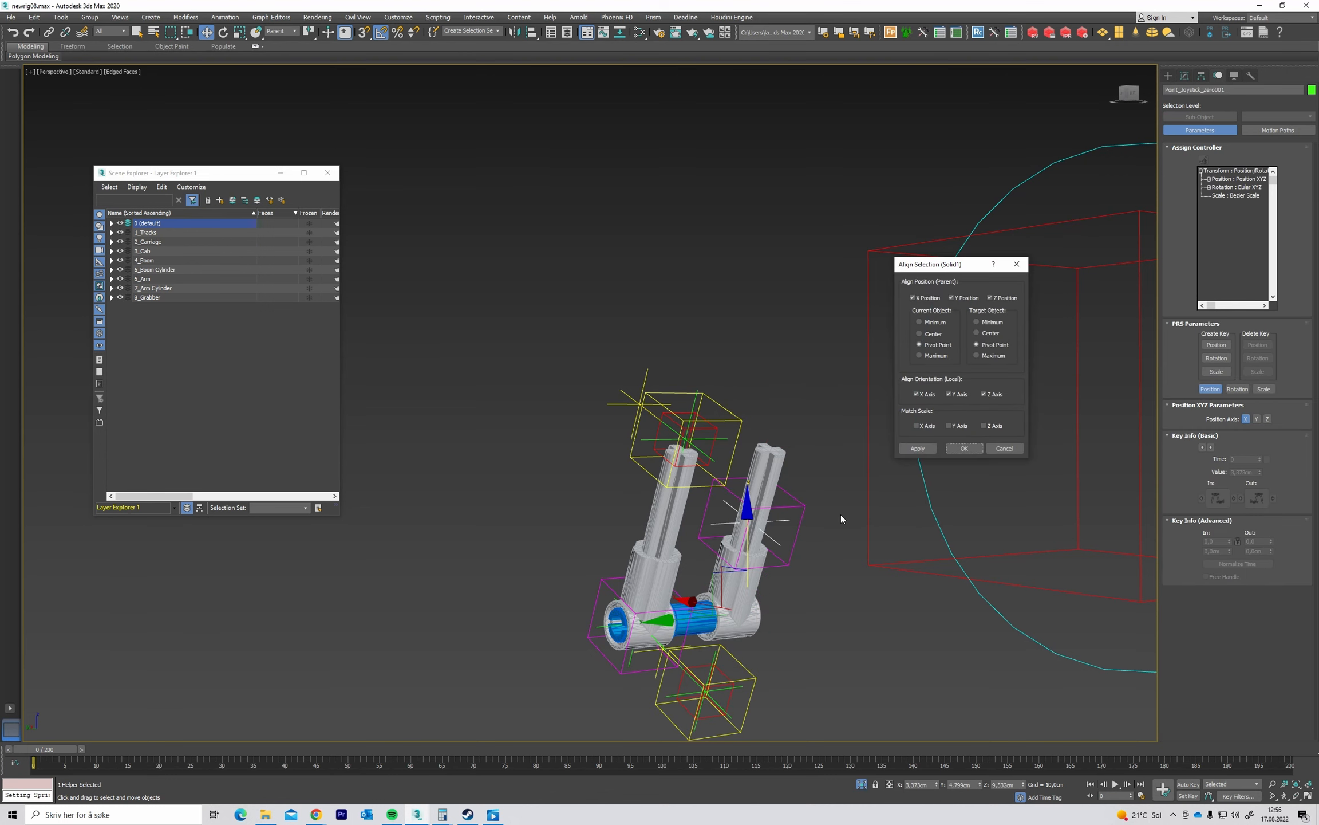
pyautogui.click(967, 298)
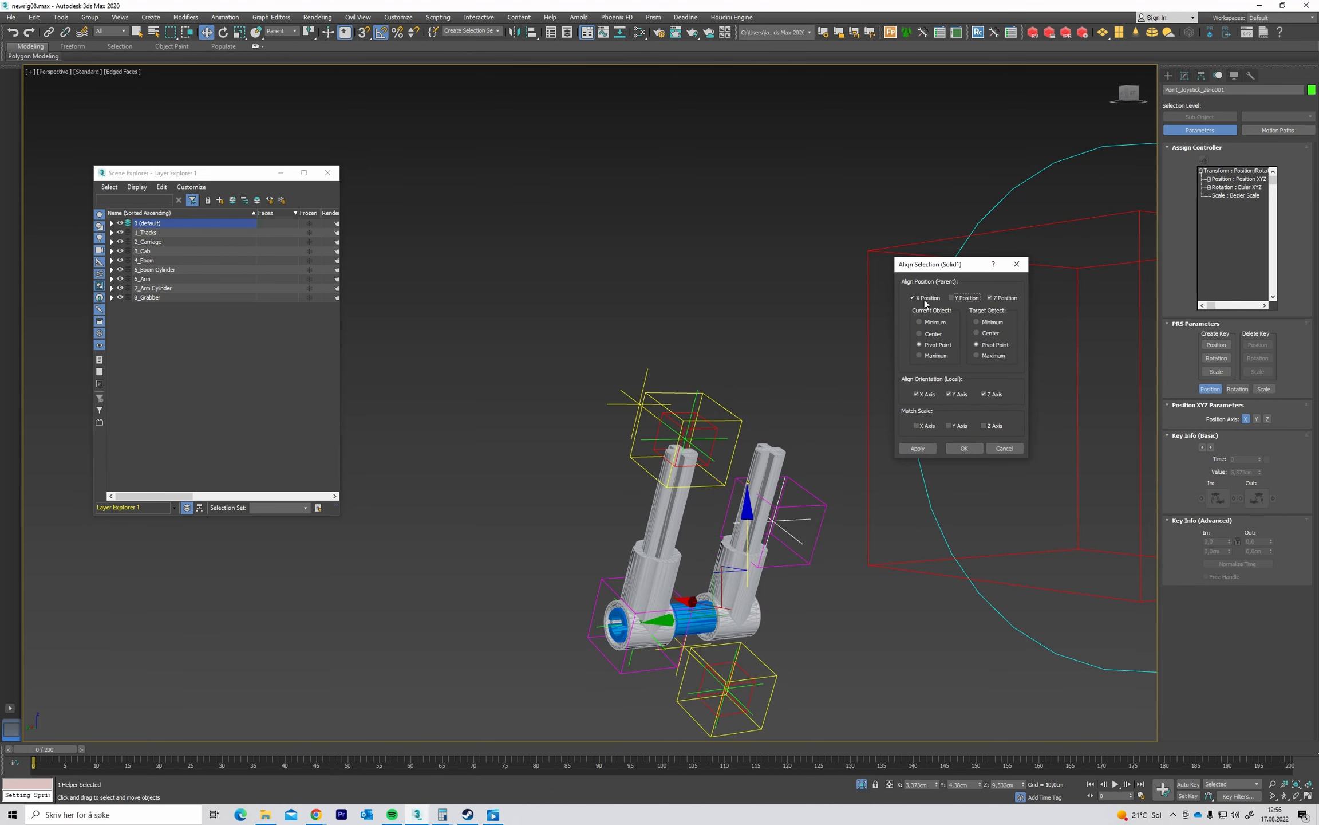
pyautogui.click(915, 298)
pyautogui.click(958, 395)
pyautogui.click(994, 395)
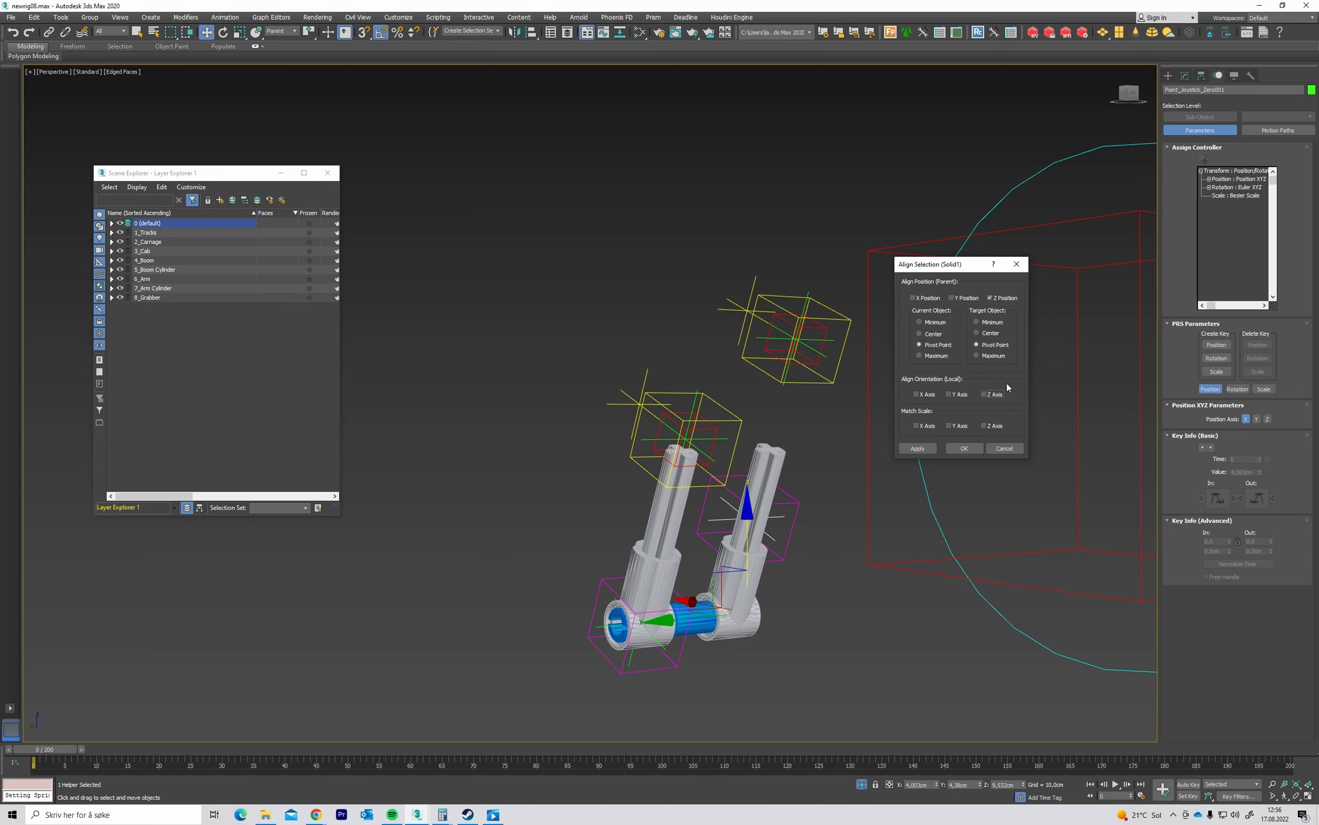
pyautogui.click(1002, 299)
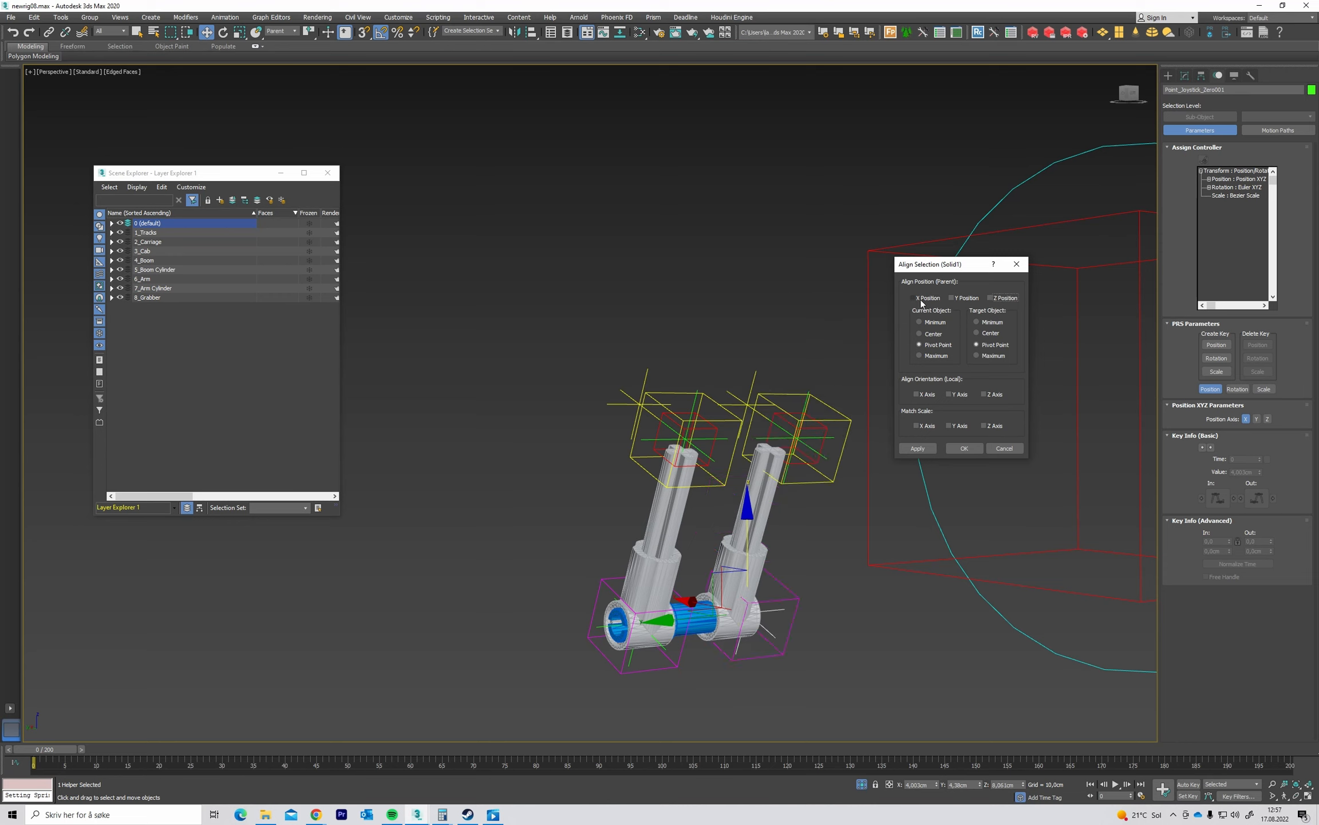
pyautogui.click(955, 298)
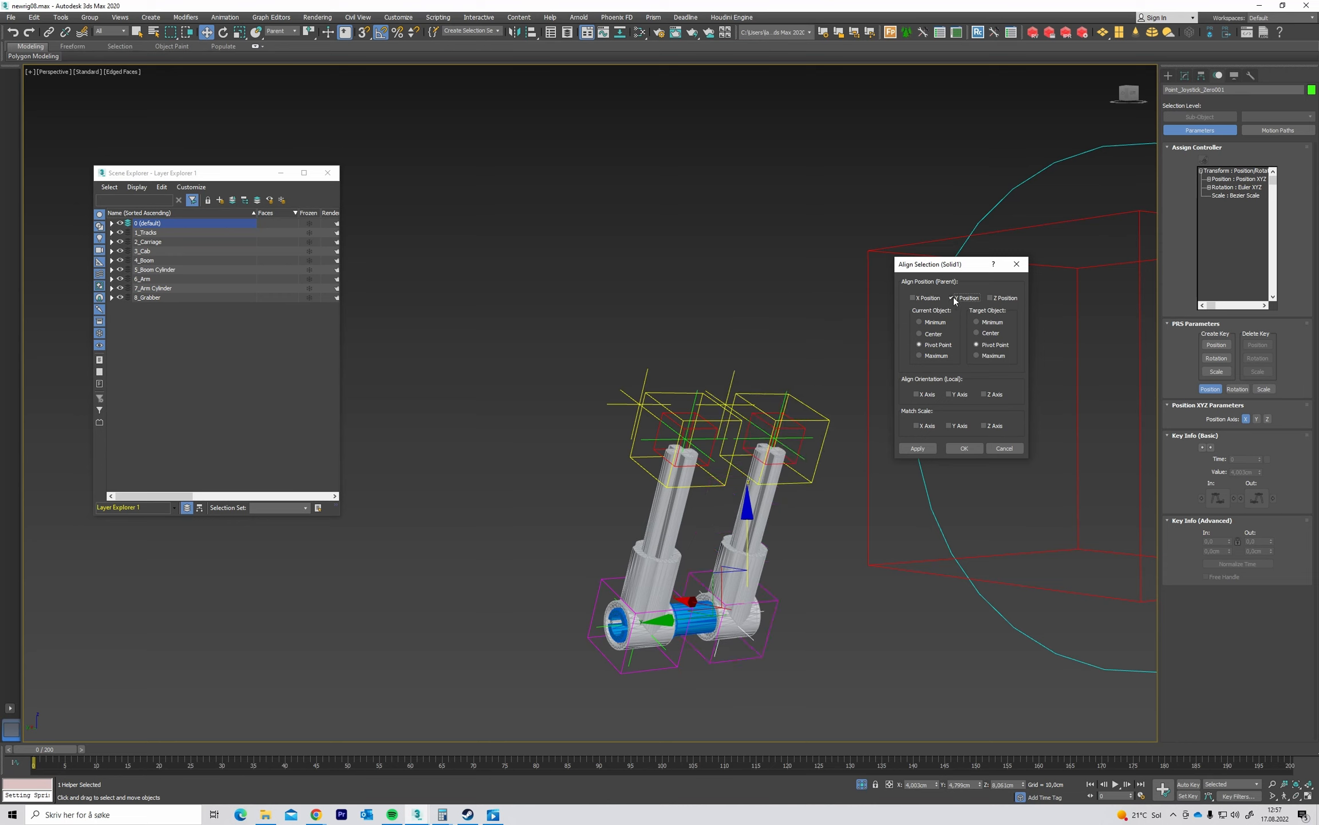
pyautogui.click(966, 448)
# Link the second lever's two objects to the copied magenta helper at the lever's base.
pyautogui.keyDown('alt'); pyautogui.moveTo(879, 466); pyautogui.dragTo(744, 505, button='middle'); pyautogui.keyUp('alt')
pyautogui.click(744, 505)
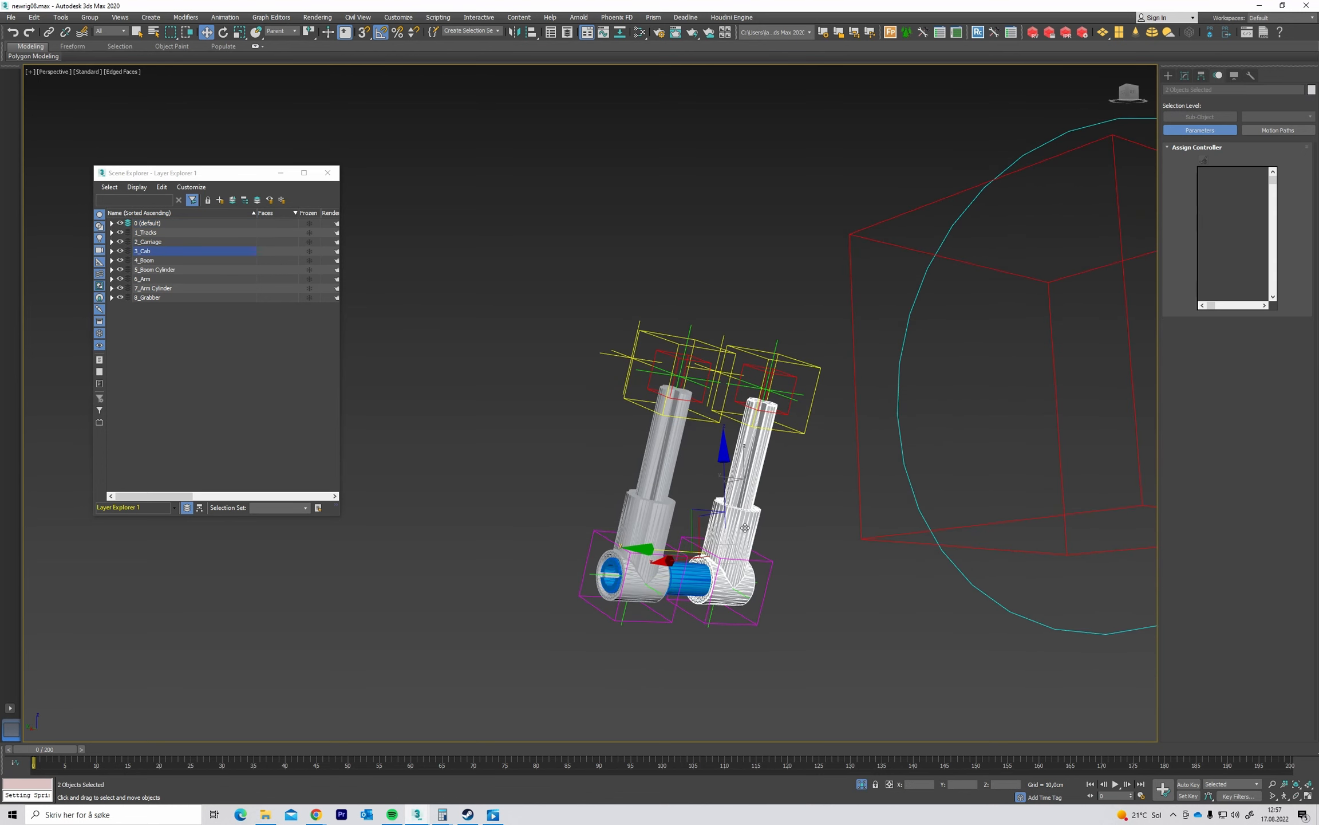
pyautogui.press('l')
pyautogui.press('space')
pyautogui.moveTo(770, 564); pyautogui.dragTo(770, 565)
pyautogui.press('space')
pyautogui.click(797, 506)
# Open the script controller driving the Position Constraint weight of Point_Joystick_PositionConstraint001.
pyautogui.scroll(-3, 673, 494)
pyautogui.keyDown('alt'); pyautogui.moveTo(673, 493); pyautogui.dragTo(690, 551, button='middle'); pyautogui.keyUp('alt')
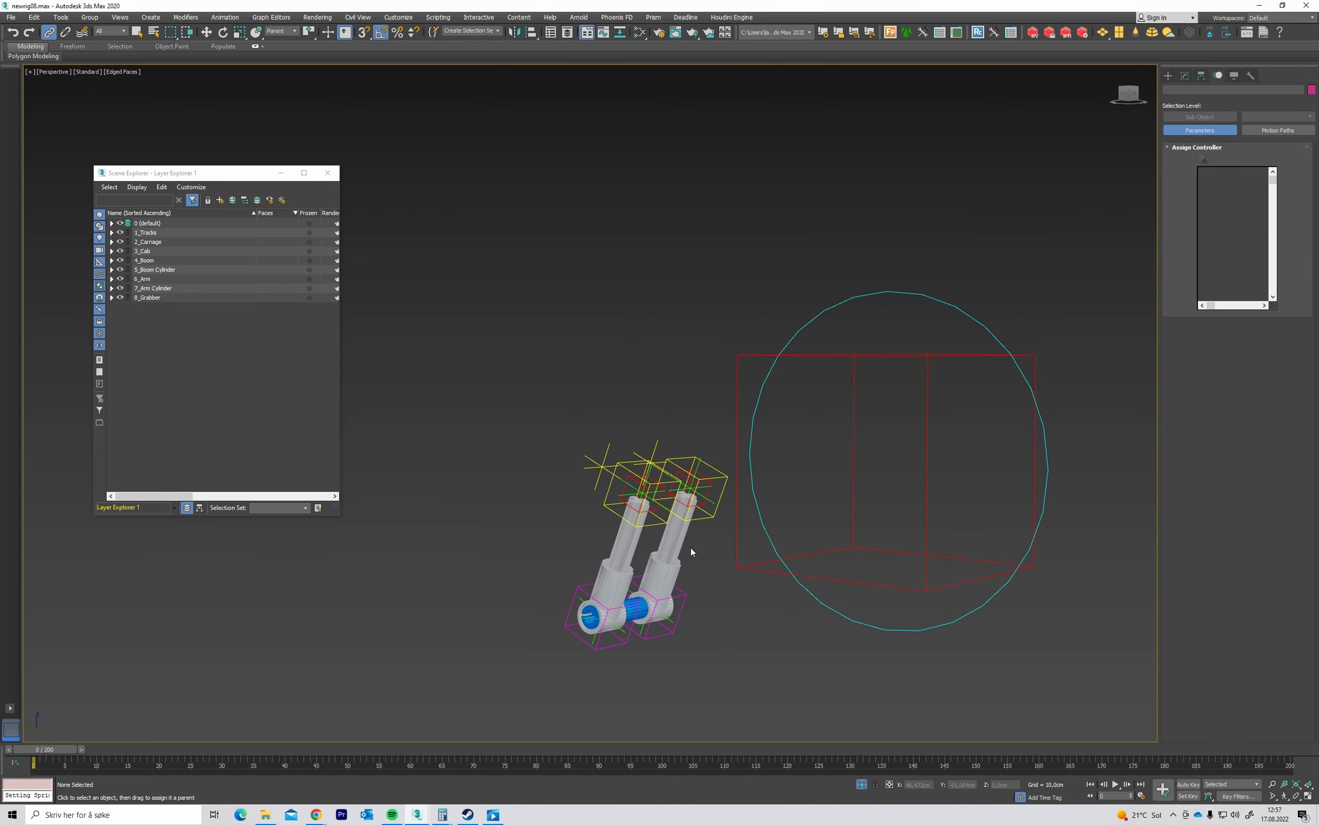
pyautogui.click(702, 474)
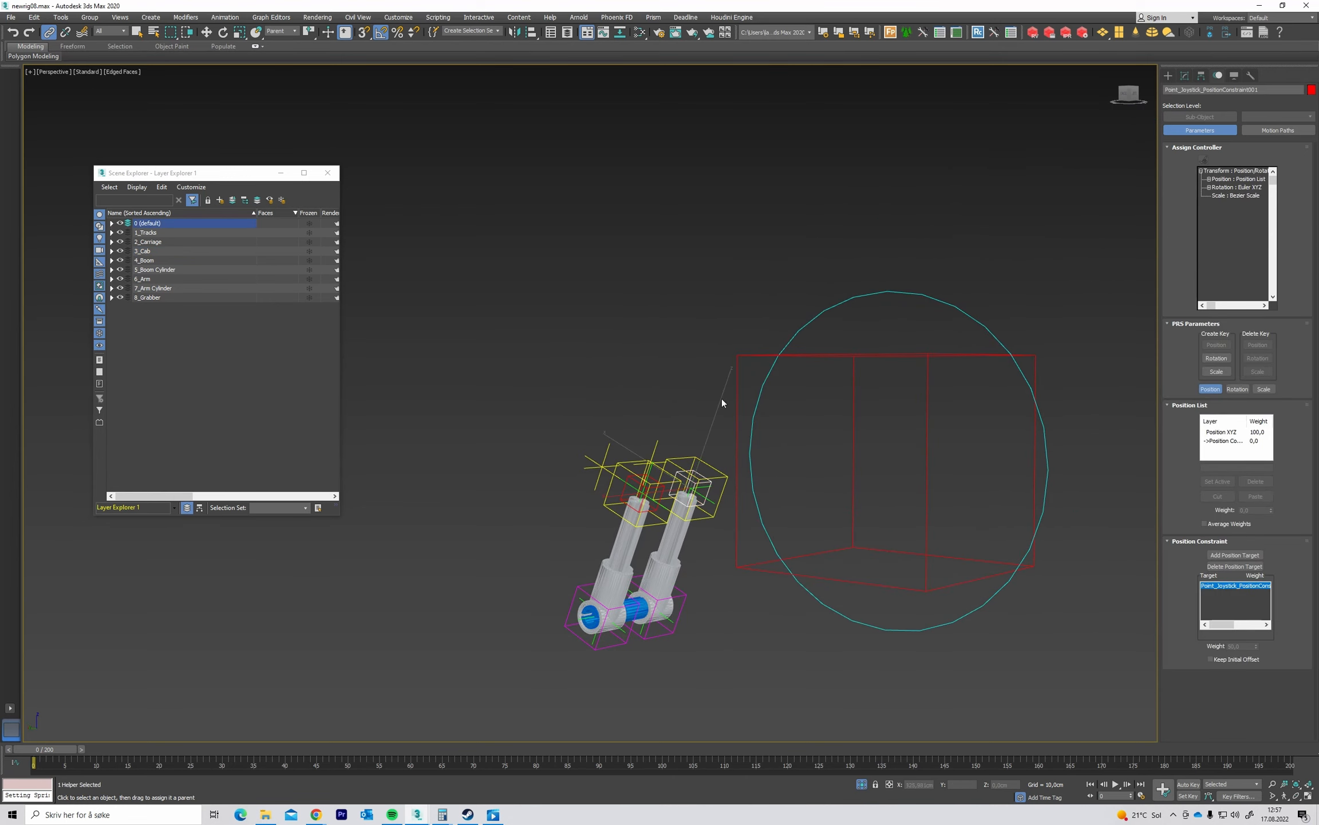
pyautogui.moveTo(722, 398); pyautogui.dragTo(736, 444, button='middle')
pyautogui.click(1209, 180)
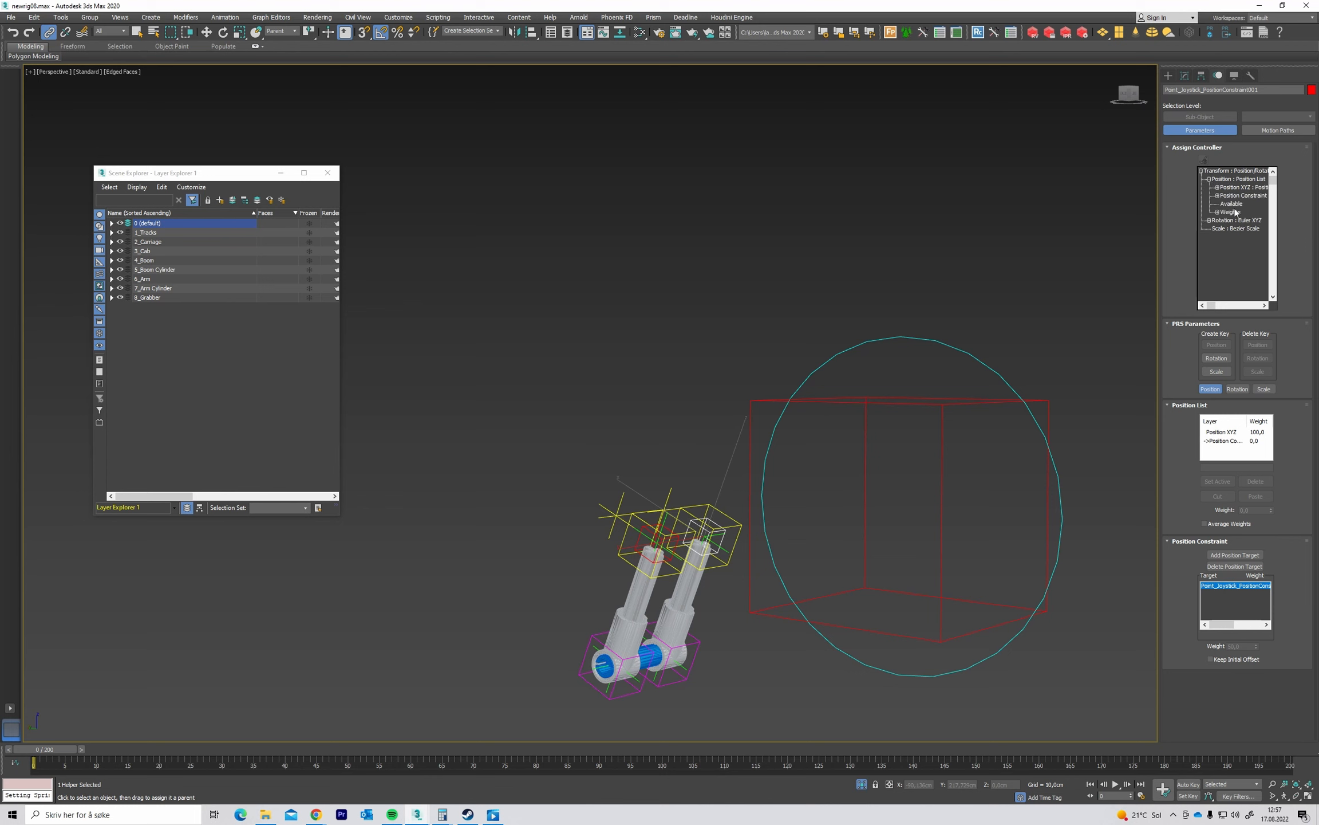
pyautogui.doubleClick(1248, 228)
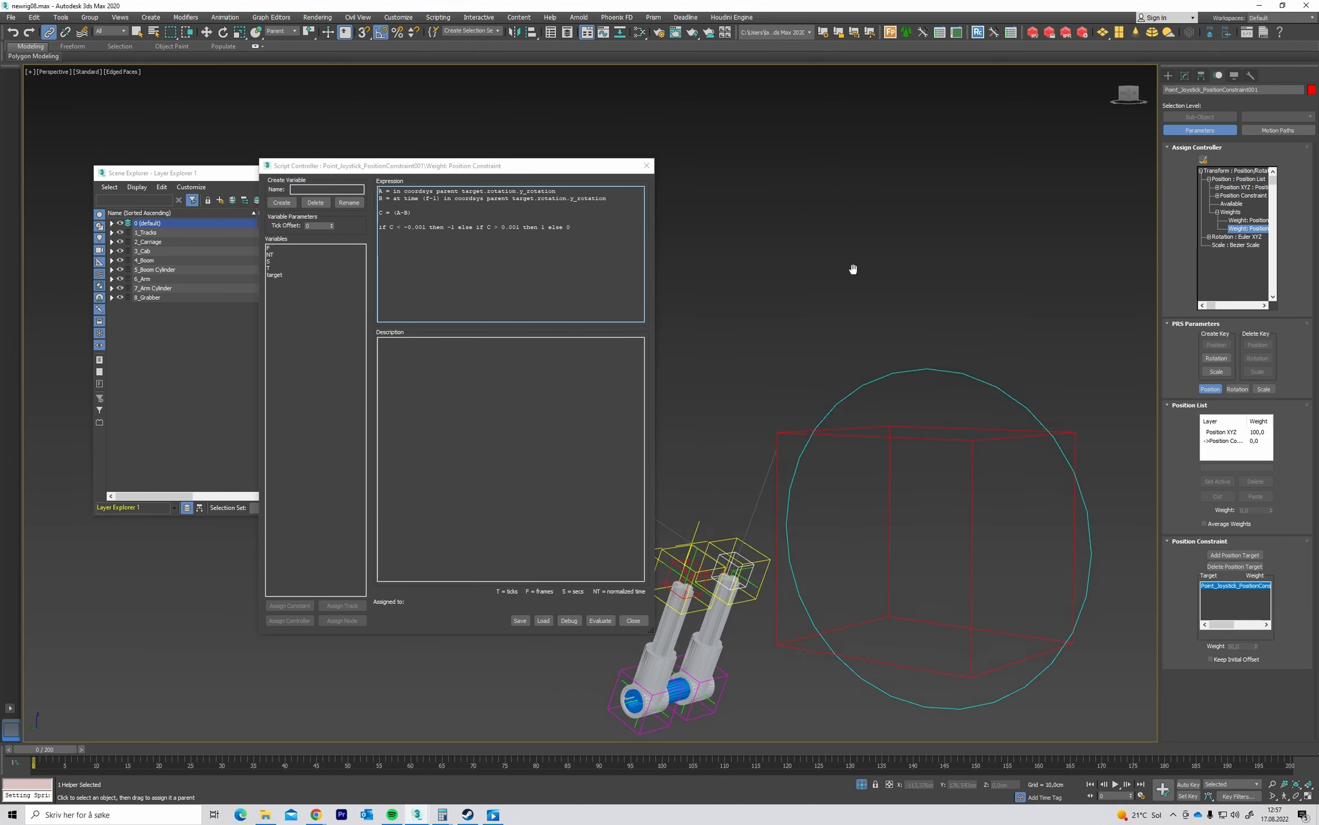
# Reassign the script's target variable to Point_Ctrl_Arm using the constant $ with that helper selected, and close the script window.
pyautogui.scroll(-5, 859, 298)
pyautogui.click(785, 217)
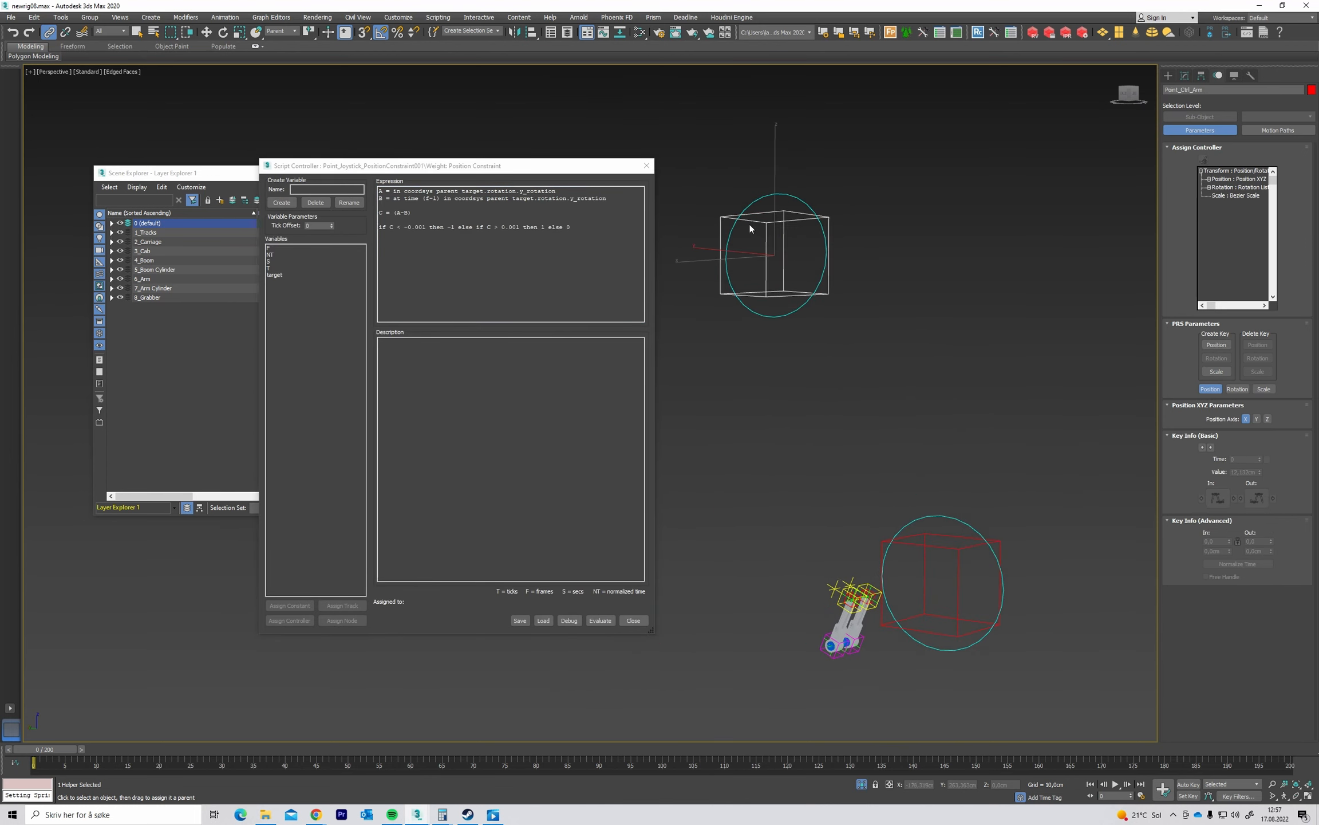
pyautogui.click(272, 274)
pyautogui.click(289, 605)
pyautogui.write('$')
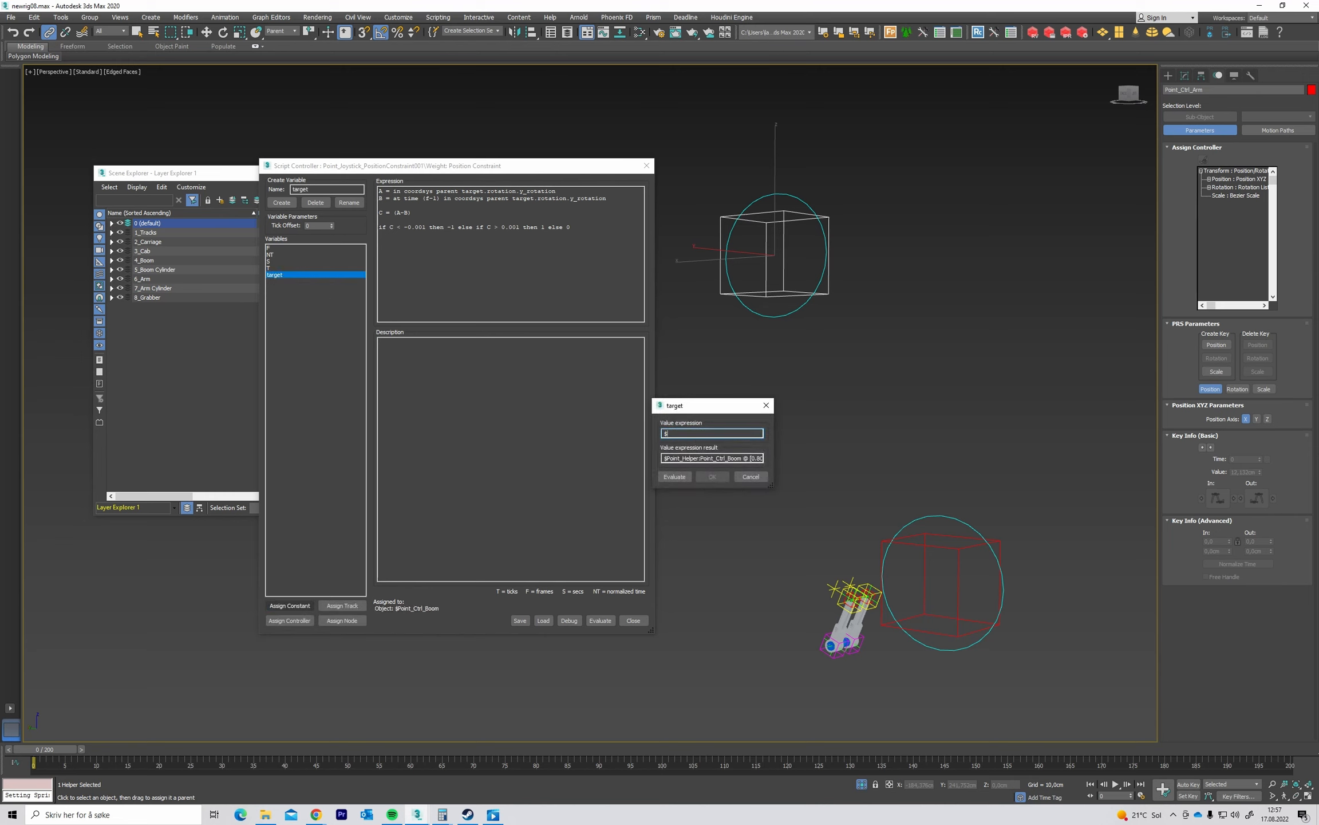
pyautogui.click(718, 477)
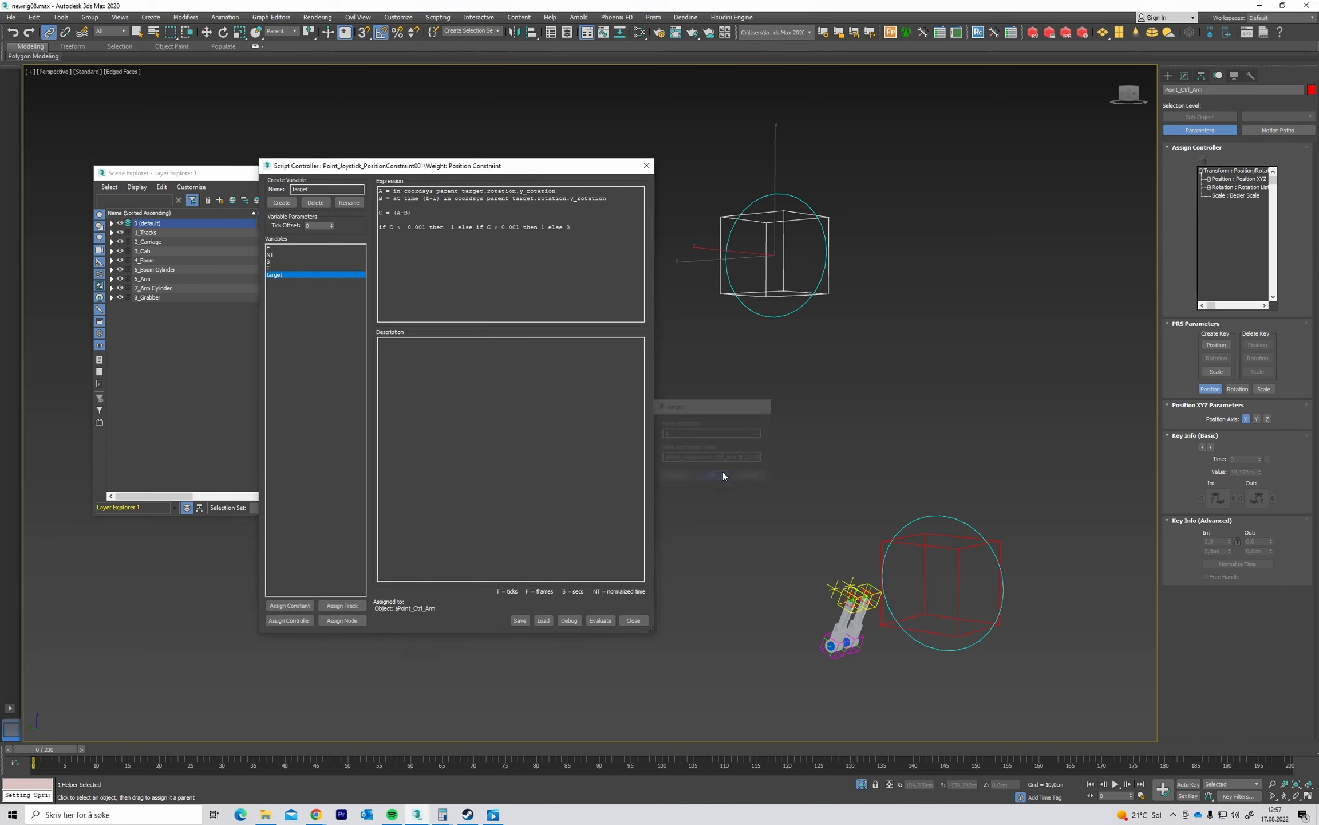
pyautogui.click(633, 620)
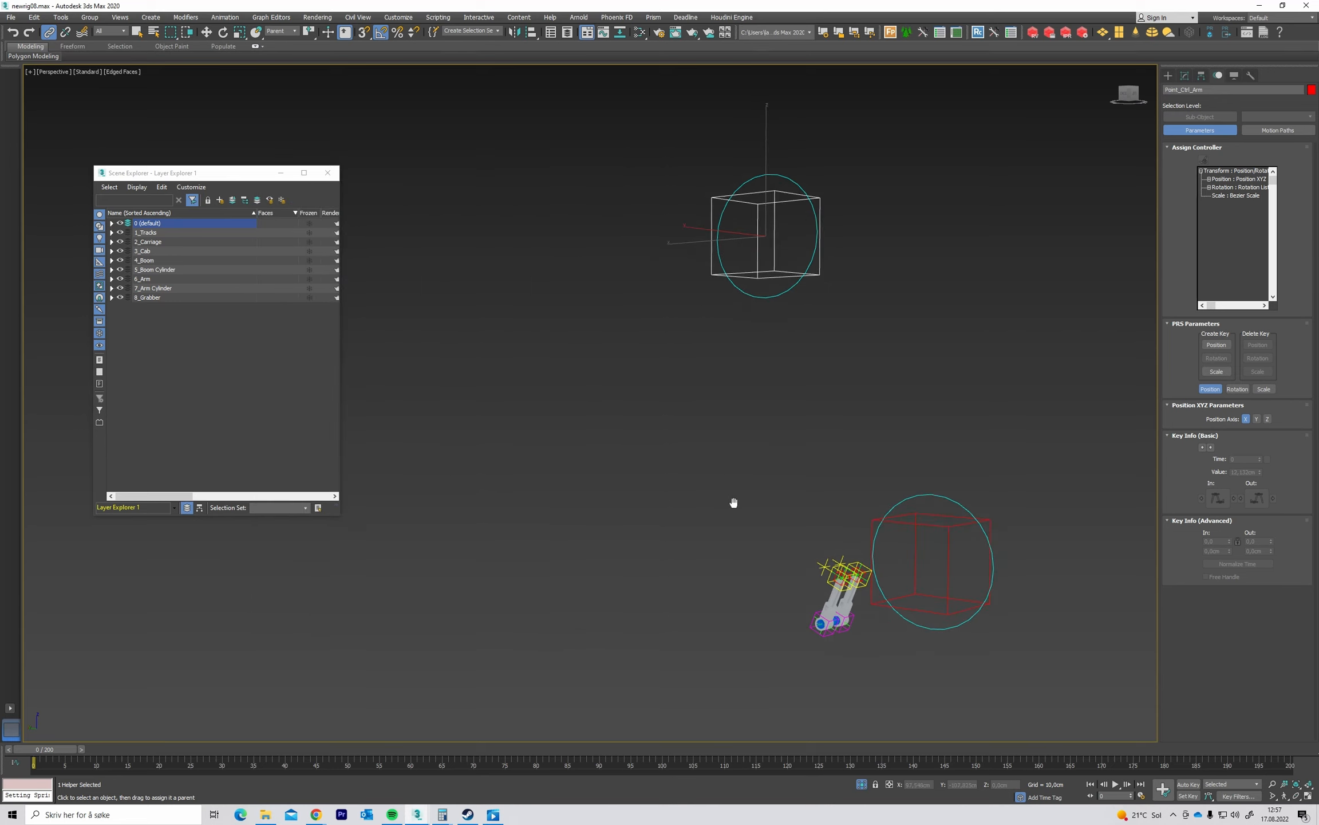
# Select the FK_Arm control, go to frame 110, enable Auto Key and set a starting key there.
pyautogui.moveTo(733, 503); pyautogui.dragTo(633, 499, button='middle')
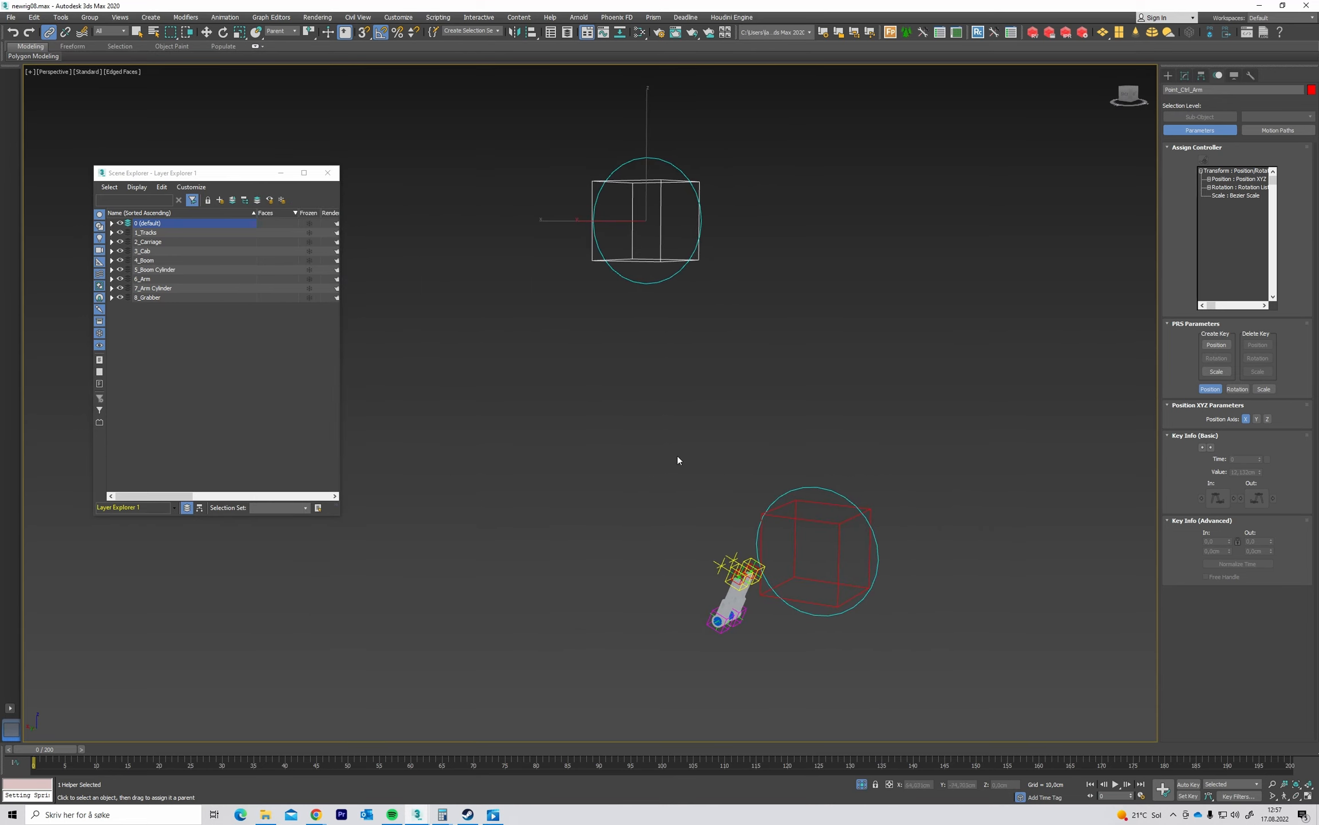
pyautogui.click(678, 456)
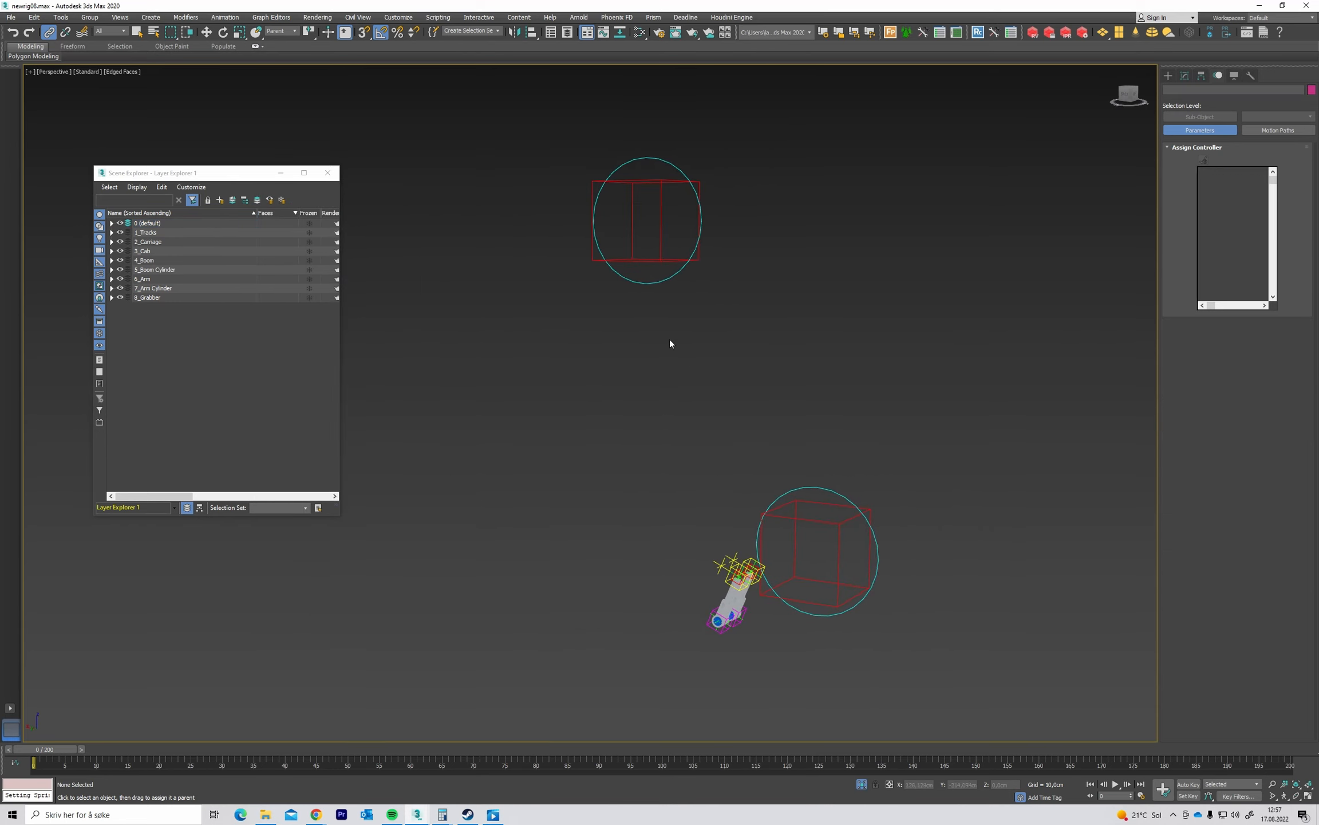
pyautogui.click(683, 263)
pyautogui.moveTo(49, 754); pyautogui.dragTo(730, 768)
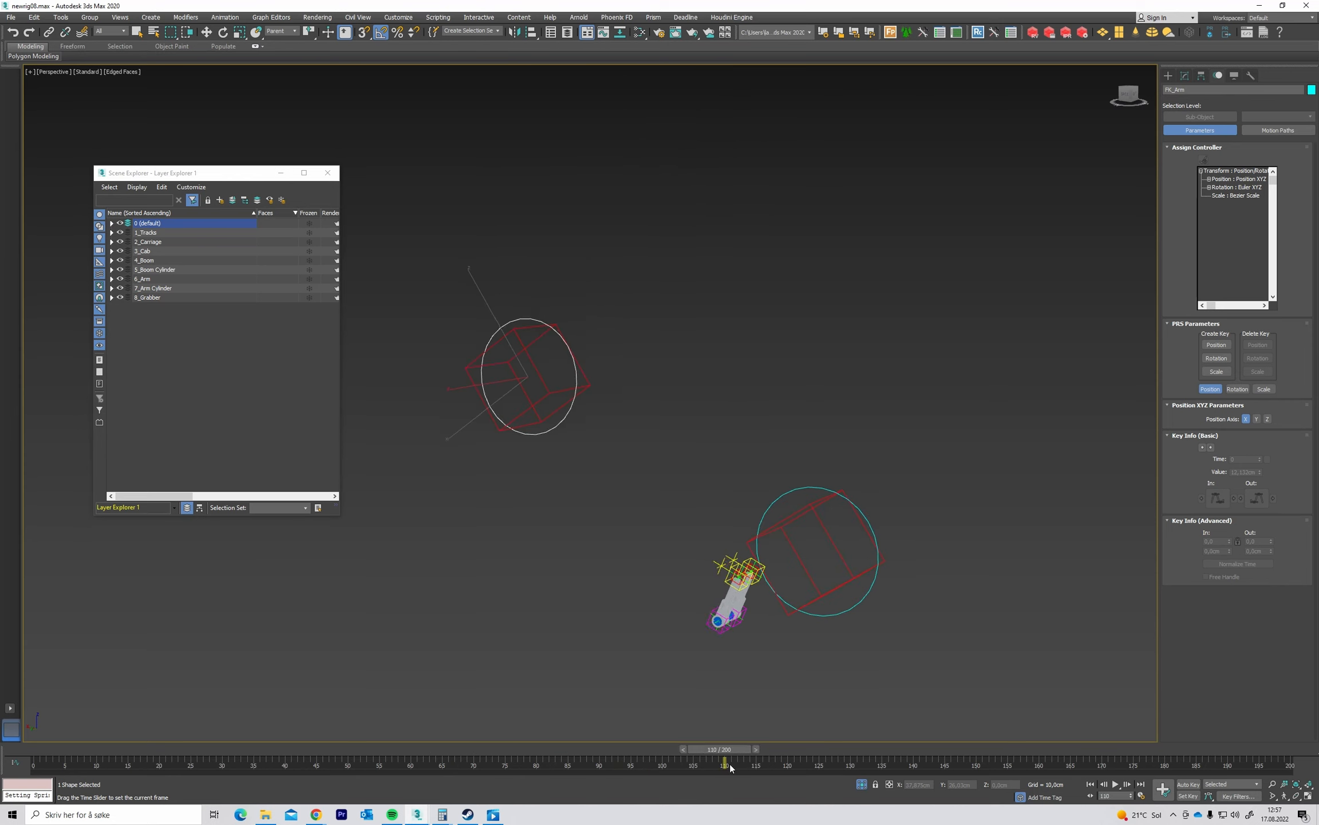
pyautogui.press('n')
pyautogui.press('e')
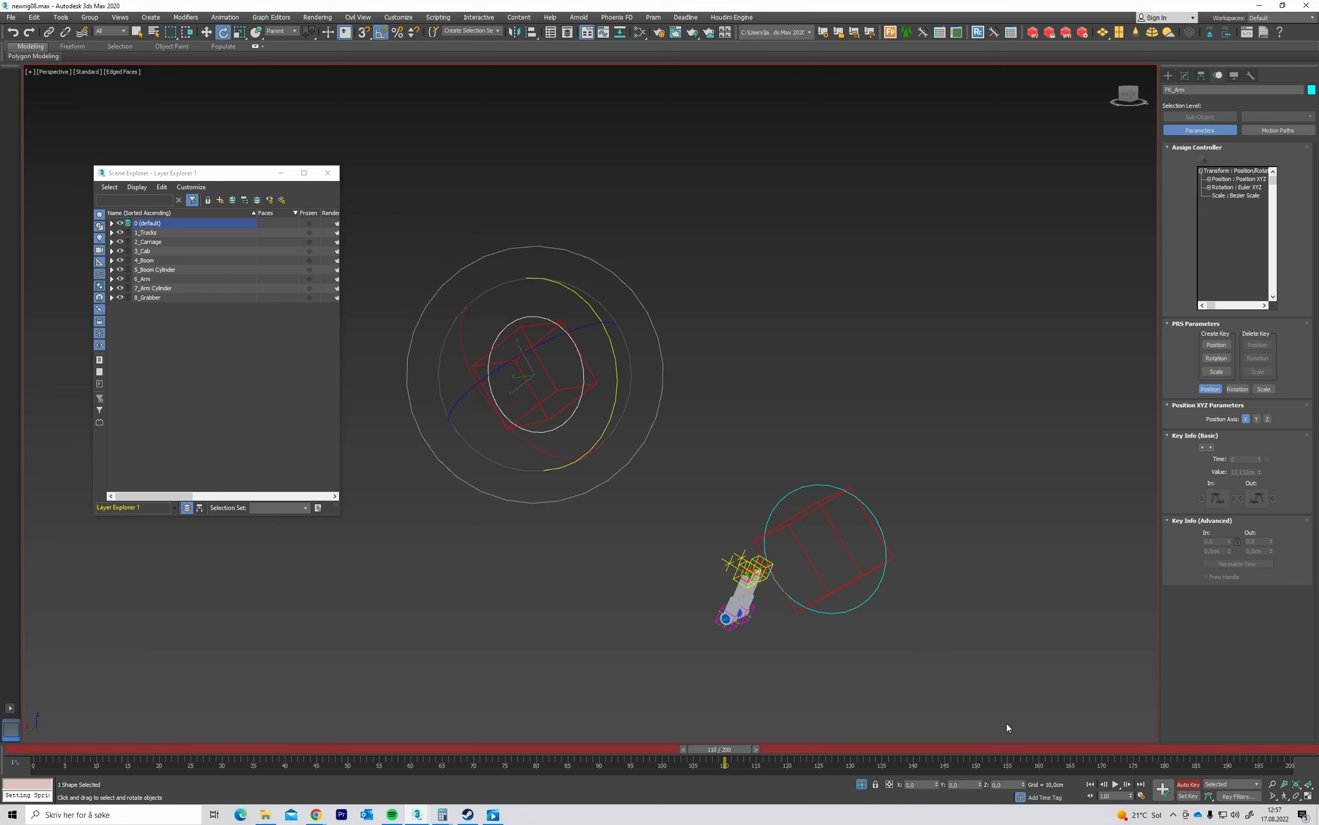
pyautogui.click(1168, 795)
# Animate FK_Arm by rotating it -30 degrees in Y at frame 120, copying that key to frame 130, and rotating it back at frame 146.
pyautogui.moveTo(727, 757); pyautogui.dragTo(784, 758)
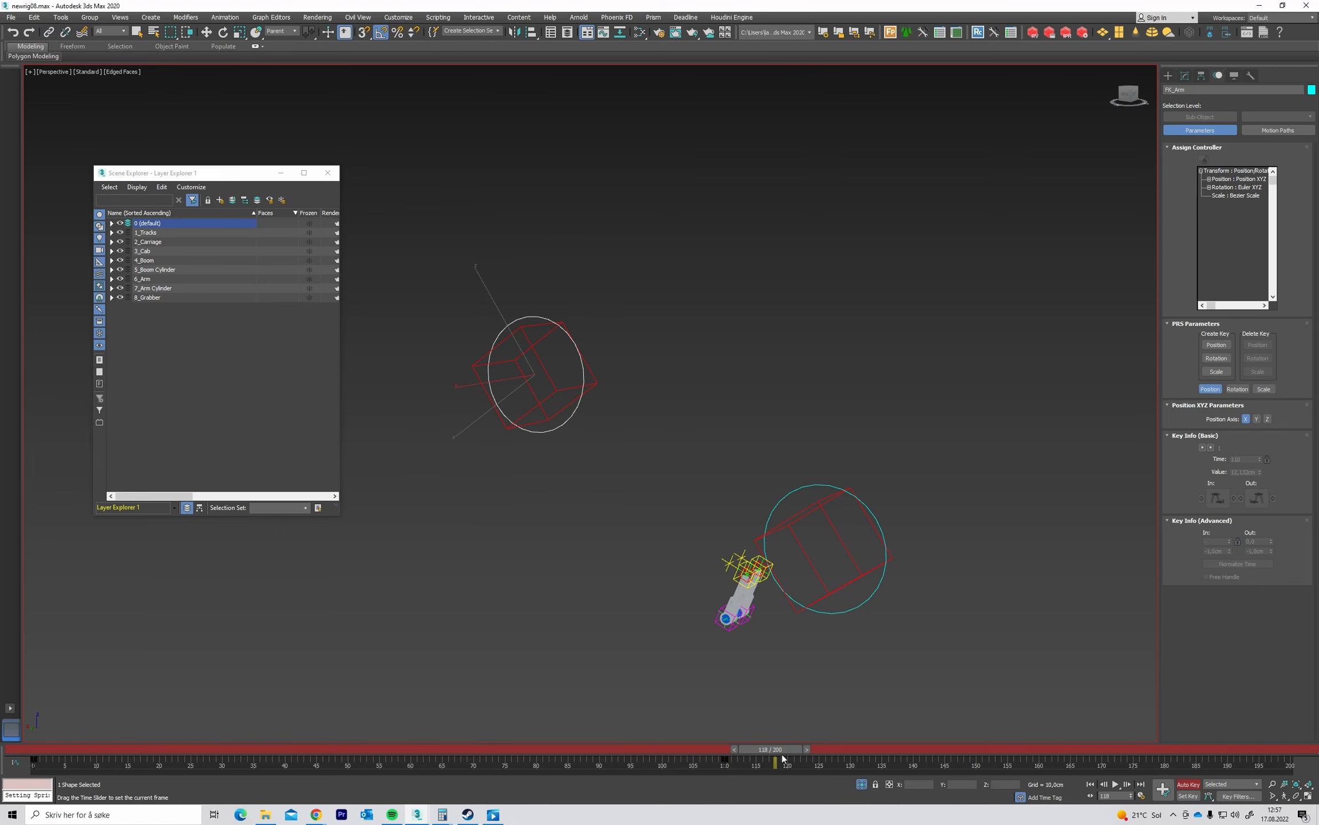
pyautogui.moveTo(617, 379); pyautogui.dragTo(626, 399)
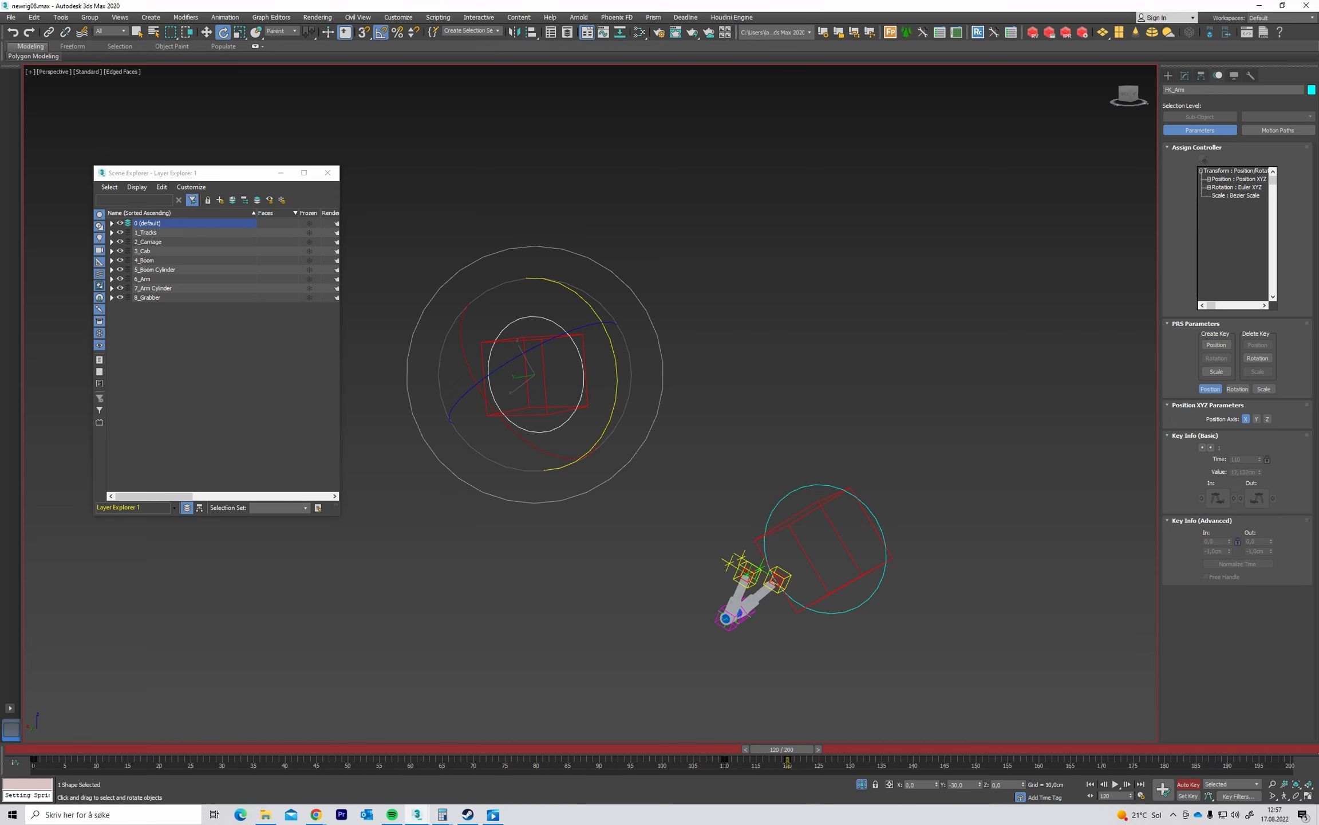
pyautogui.keyDown('shift'); pyautogui.moveTo(787, 762); pyautogui.dragTo(963, 749); pyautogui.keyUp('shift')
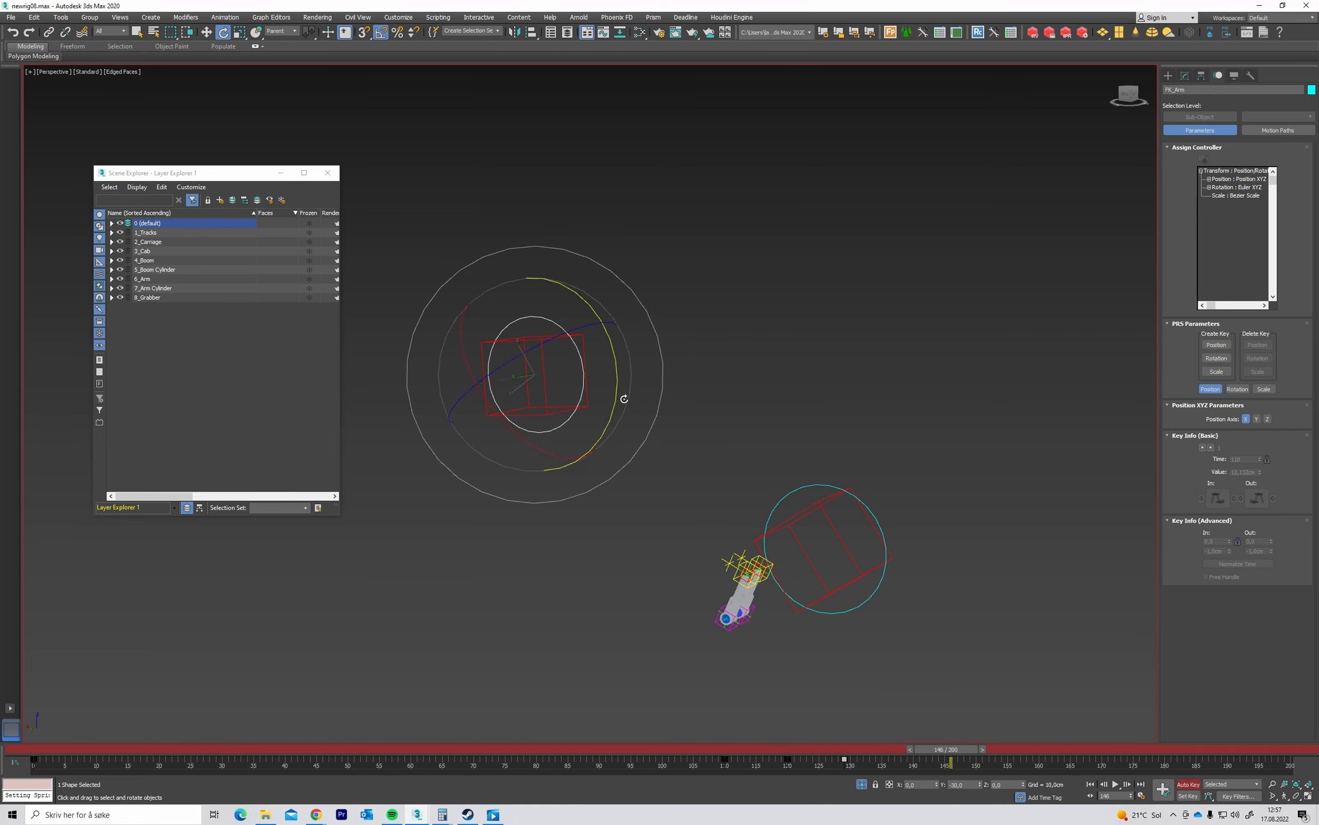
pyautogui.moveTo(614, 397); pyautogui.dragTo(620, 379)
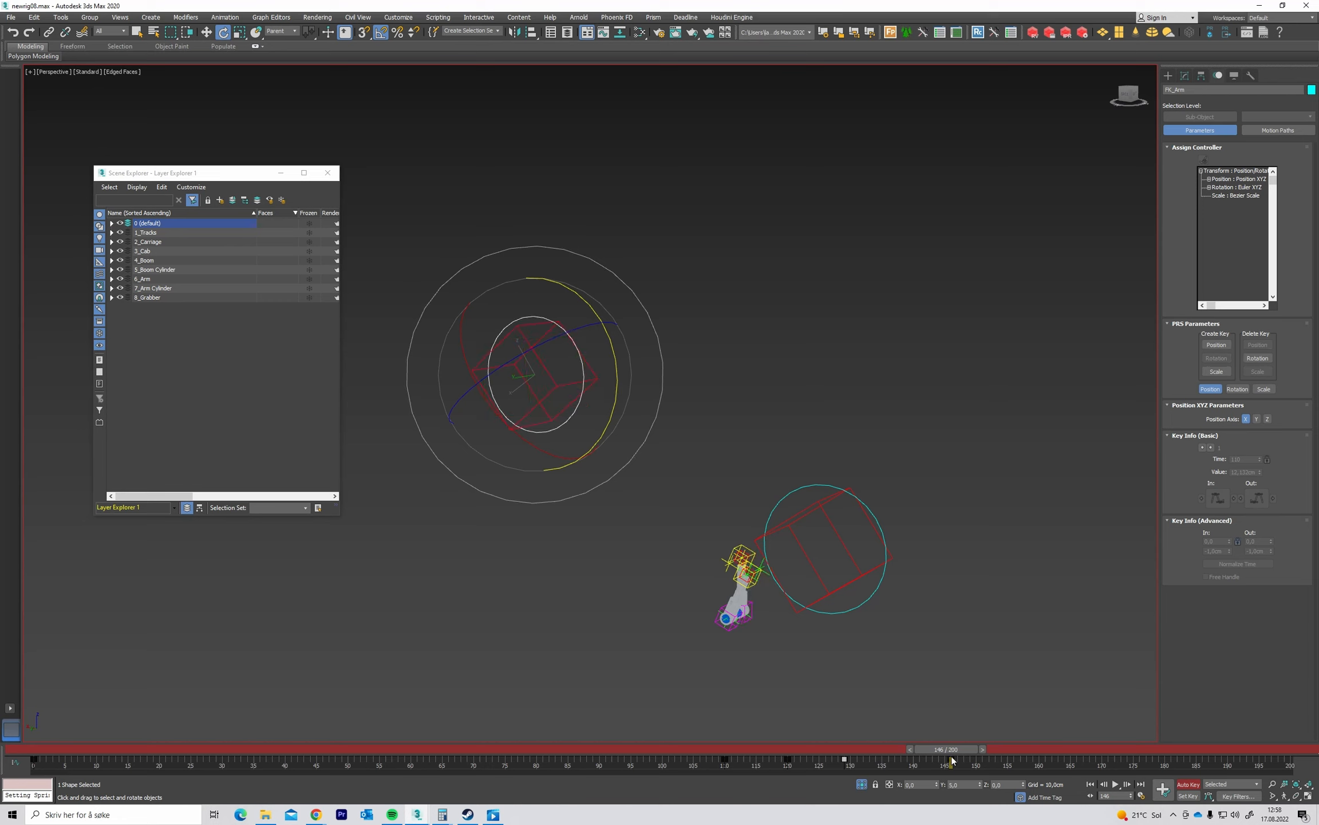
# Return to frame 0, select all the isolated rig objects, and exit isolation to show the whole excavator.
pyautogui.moveTo(952, 761); pyautogui.dragTo(34, 745)
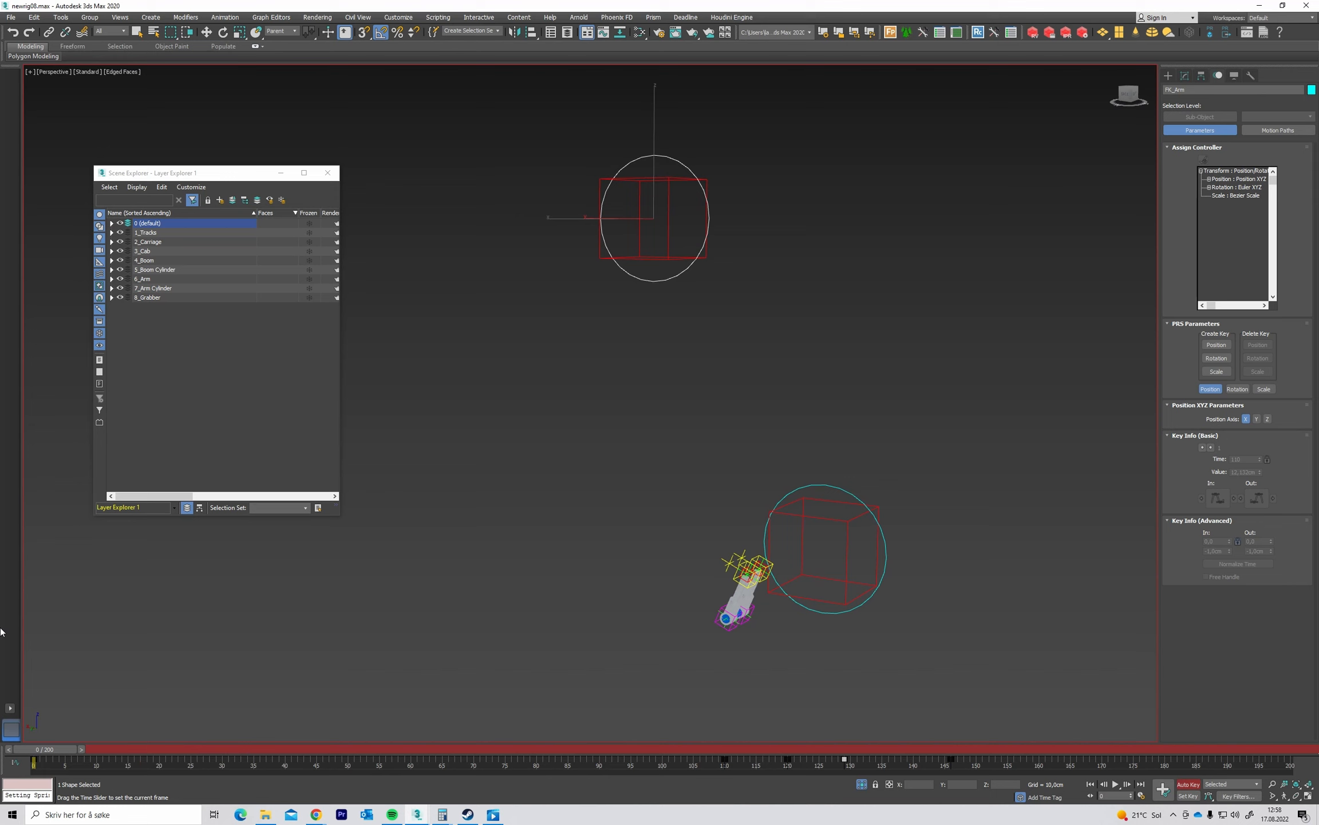
pyautogui.click(666, 452)
pyautogui.keyDown('alt'); pyautogui.moveTo(661, 457); pyautogui.dragTo(669, 457, button='middle'); pyautogui.keyUp('alt')
pyautogui.hotkey('ctrl', 'a')
pyautogui.press('z')
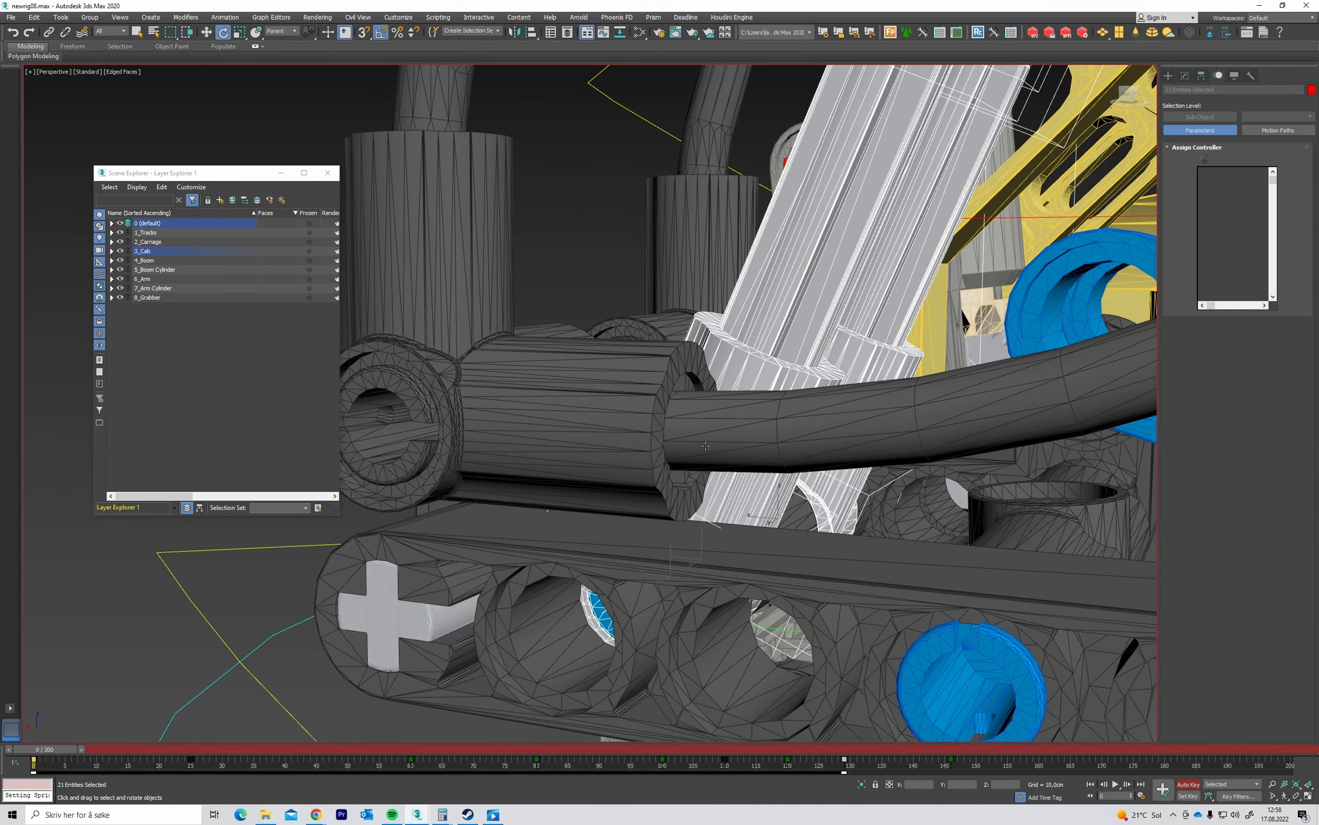
# Clear the selection and turn off the edged-faces display around the excavator's cab.
pyautogui.scroll(-8, 690, 467)
pyautogui.scroll(5, 681, 468)
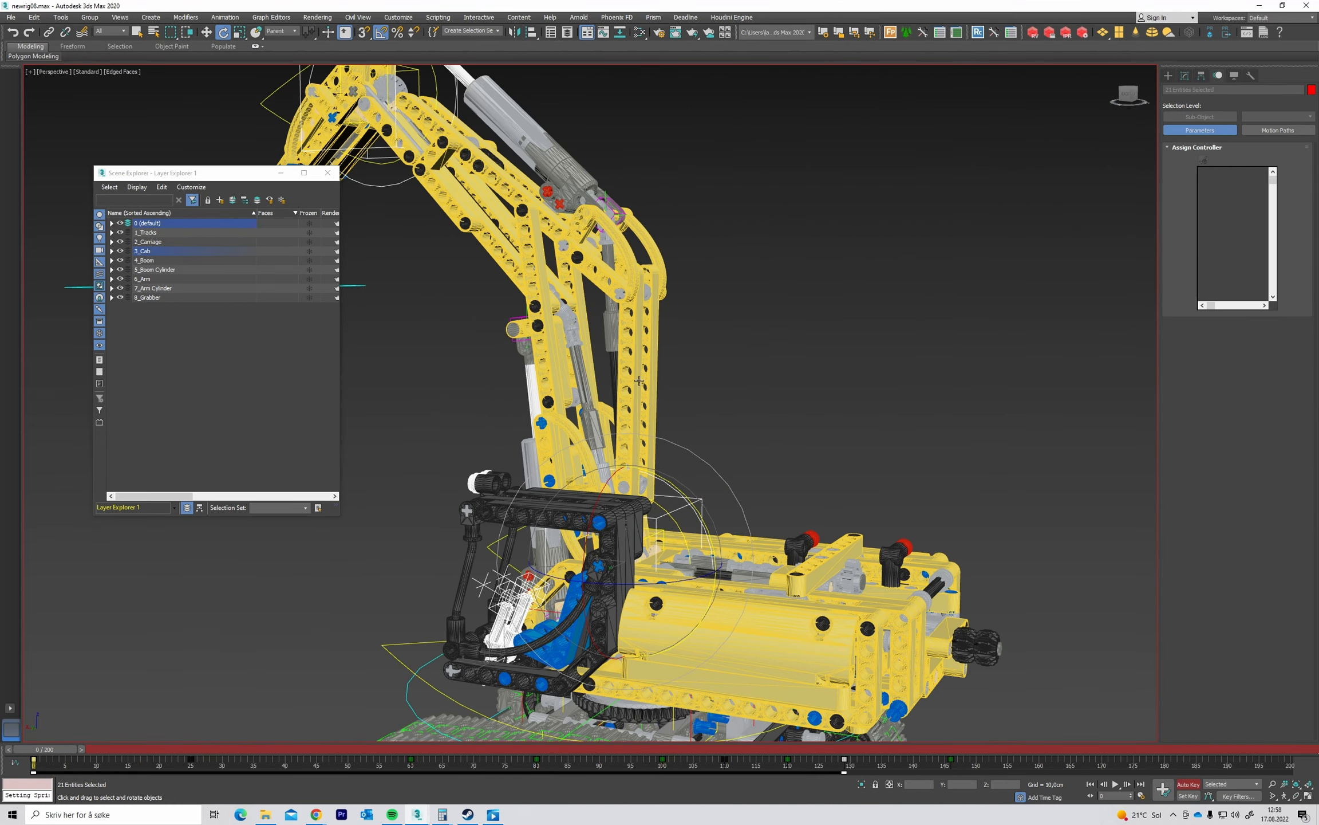
pyautogui.press('q')
pyautogui.keyDown('ctrl'); pyautogui.click(629, 376); pyautogui.keyUp('ctrl')
pyautogui.moveTo(586, 367); pyautogui.dragTo(707, 412, button='middle')
pyautogui.keyDown('alt'); pyautogui.moveTo(707, 413); pyautogui.dragTo(750, 414, button='middle'); pyautogui.keyUp('alt')
pyautogui.keyDown('alt'); pyautogui.click(761, 413); pyautogui.keyUp('alt')
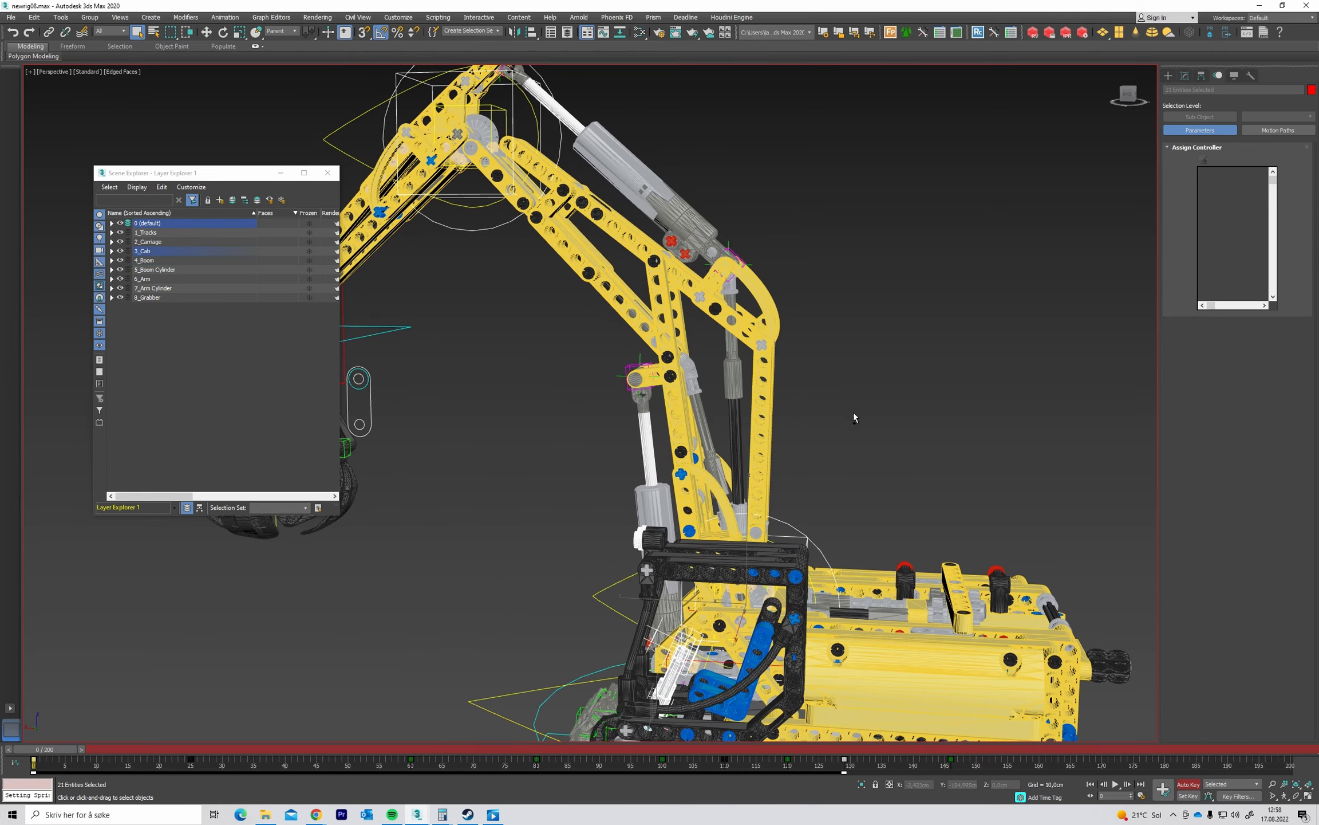
pyautogui.moveTo(774, 345); pyautogui.dragTo(806, 374, button='middle')
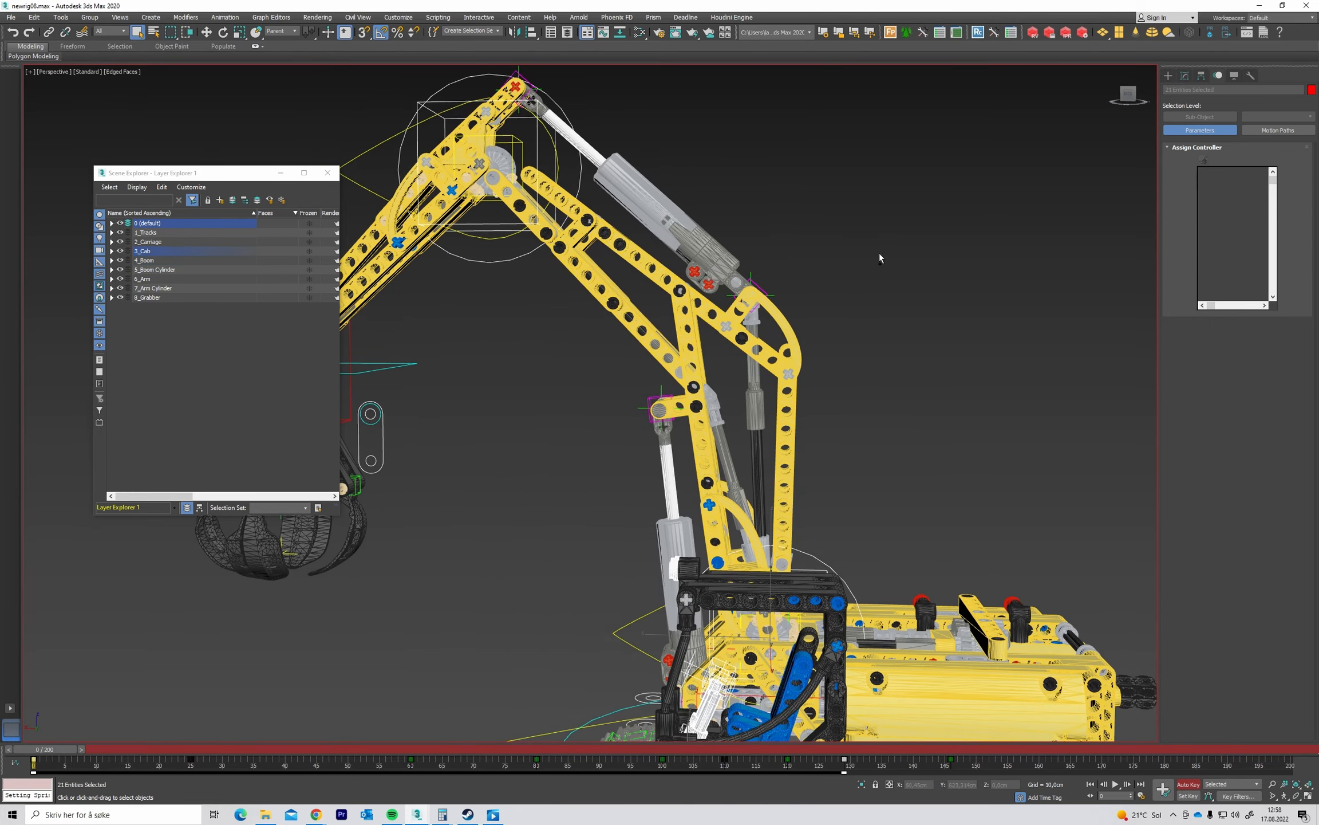
pyautogui.scroll(-3, 839, 456)
pyautogui.keyDown('alt'); pyautogui.moveTo(796, 472); pyautogui.dragTo(729, 493, button='middle'); pyautogui.keyUp('alt')
pyautogui.click(637, 510)
pyautogui.scroll(6, 761, 564)
pyautogui.press('F4')
# Hide the helper objects and turn off Auto Key.
pyautogui.moveTo(762, 564)
pyautogui.mouseDown(button='middle')
pyautogui.moveTo(783, 519)
pyautogui.moveTo(658, 530)
pyautogui.moveTo(742, 463)
pyautogui.mouseUp(button='middle')
pyautogui.scroll(-4, 784, 518)
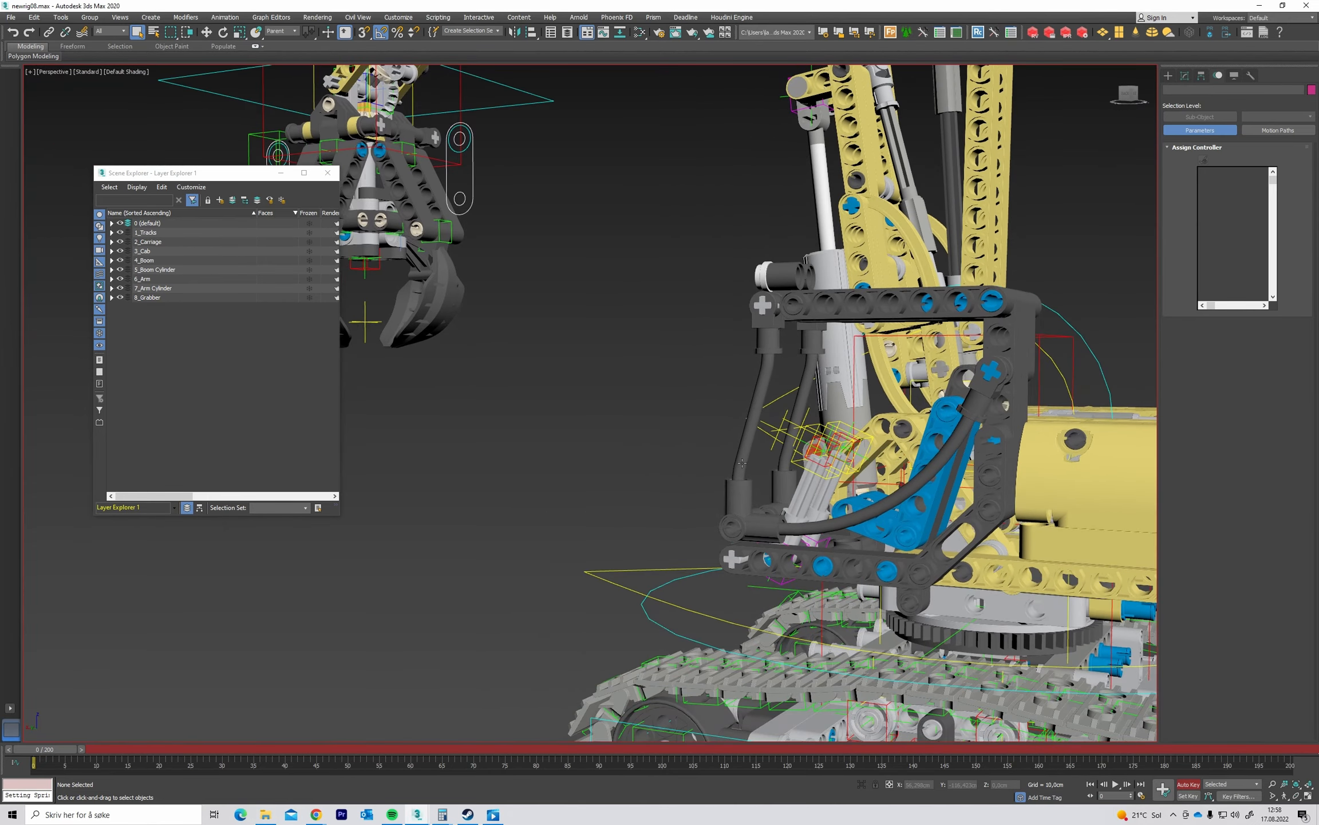
pyautogui.moveTo(826, 470); pyautogui.dragTo(724, 477, button='middle')
pyautogui.hotkey('shift', 'h')
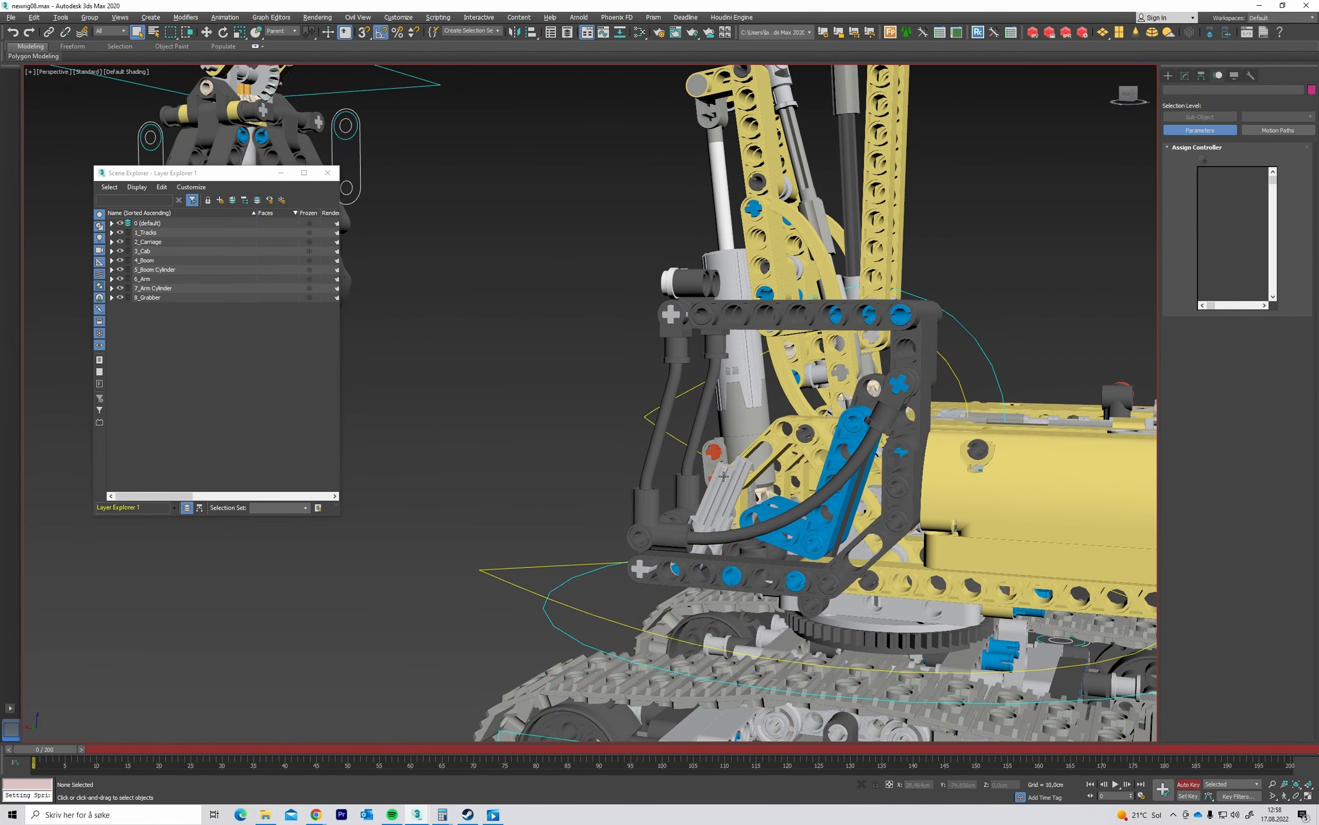
pyautogui.press('n')
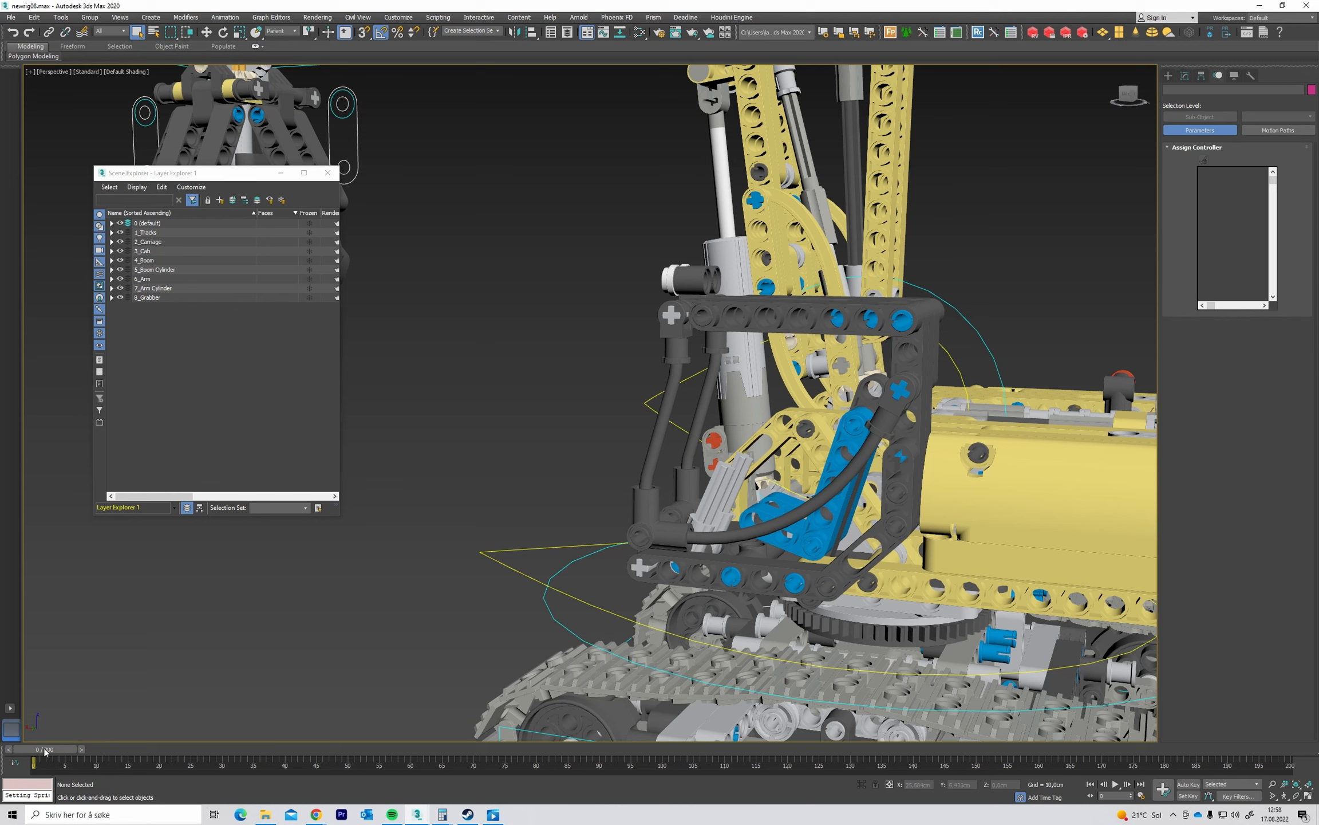
# Scrub the animation to frame 121 and examine how the two cab levers react to the arm's motion.
pyautogui.moveTo(45, 752); pyautogui.dragTo(796, 789)
pyautogui.scroll(10, 784, 530)
pyautogui.keyDown('alt'); pyautogui.moveTo(767, 504); pyautogui.dragTo(711, 566, button='middle'); pyautogui.keyUp('alt')
pyautogui.moveTo(659, 487); pyautogui.dragTo(693, 713, button='middle')
pyautogui.scroll(-3, 638, 447)
pyautogui.scroll(-10, 635, 424)
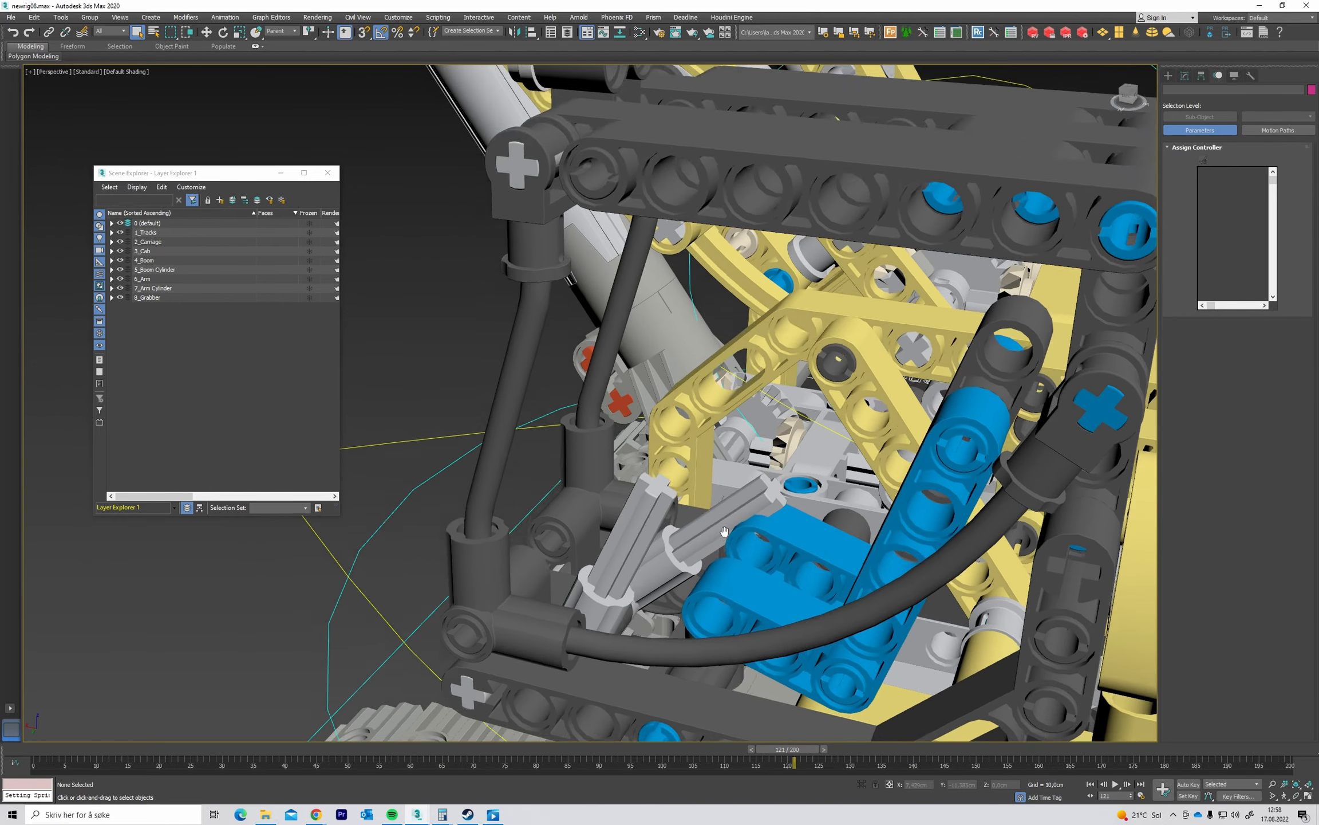
# Show the helpers again, select the point control helpers in front of the cab levers and try moving them along X.
pyautogui.moveTo(719, 471); pyautogui.dragTo(655, 392, button='middle')
pyautogui.scroll(3, 734, 487)
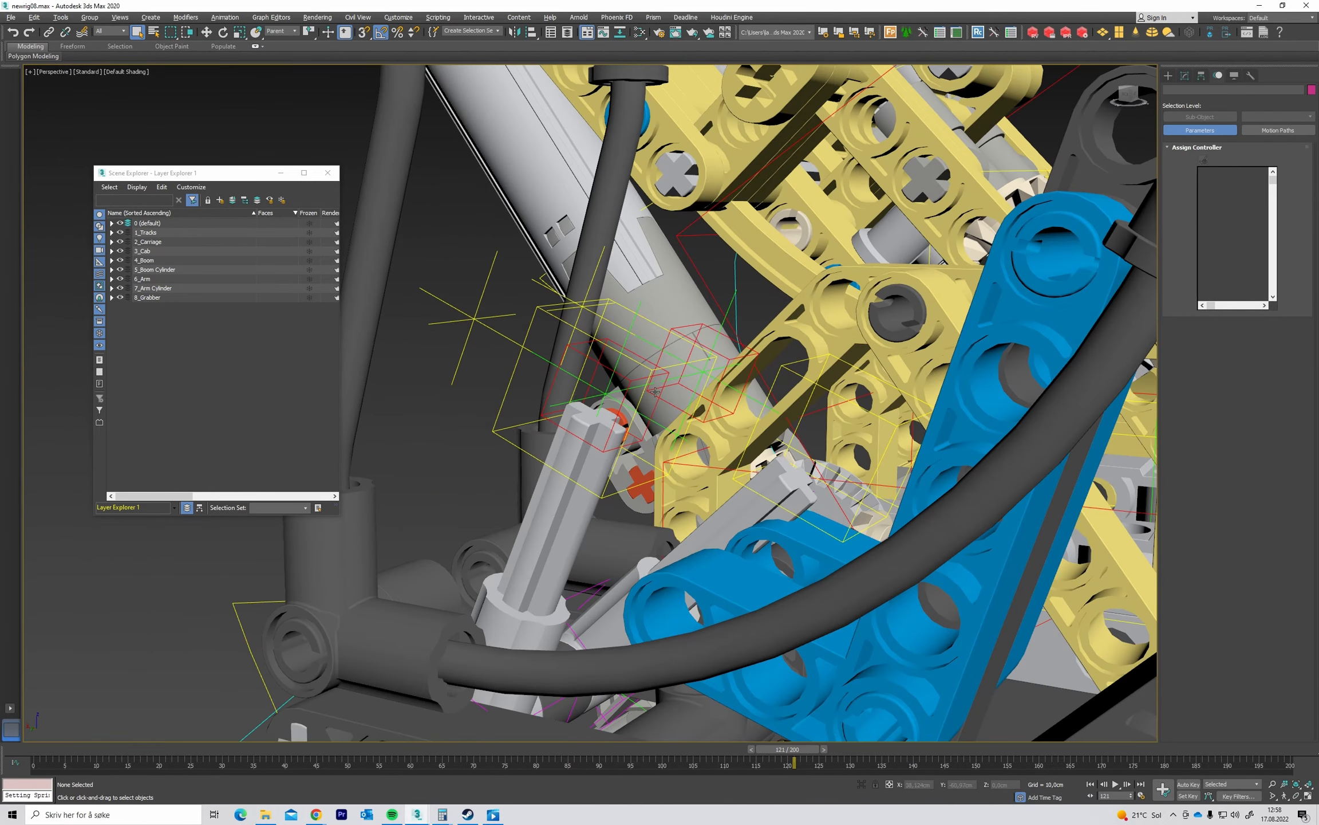
pyautogui.click(542, 286)
pyautogui.press('w')
pyautogui.keyDown('alt'); pyautogui.moveTo(543, 288); pyautogui.dragTo(474, 329, button='middle'); pyautogui.keyUp('alt')
pyautogui.keyDown('ctrl'); pyautogui.click(437, 307); pyautogui.keyUp('ctrl')
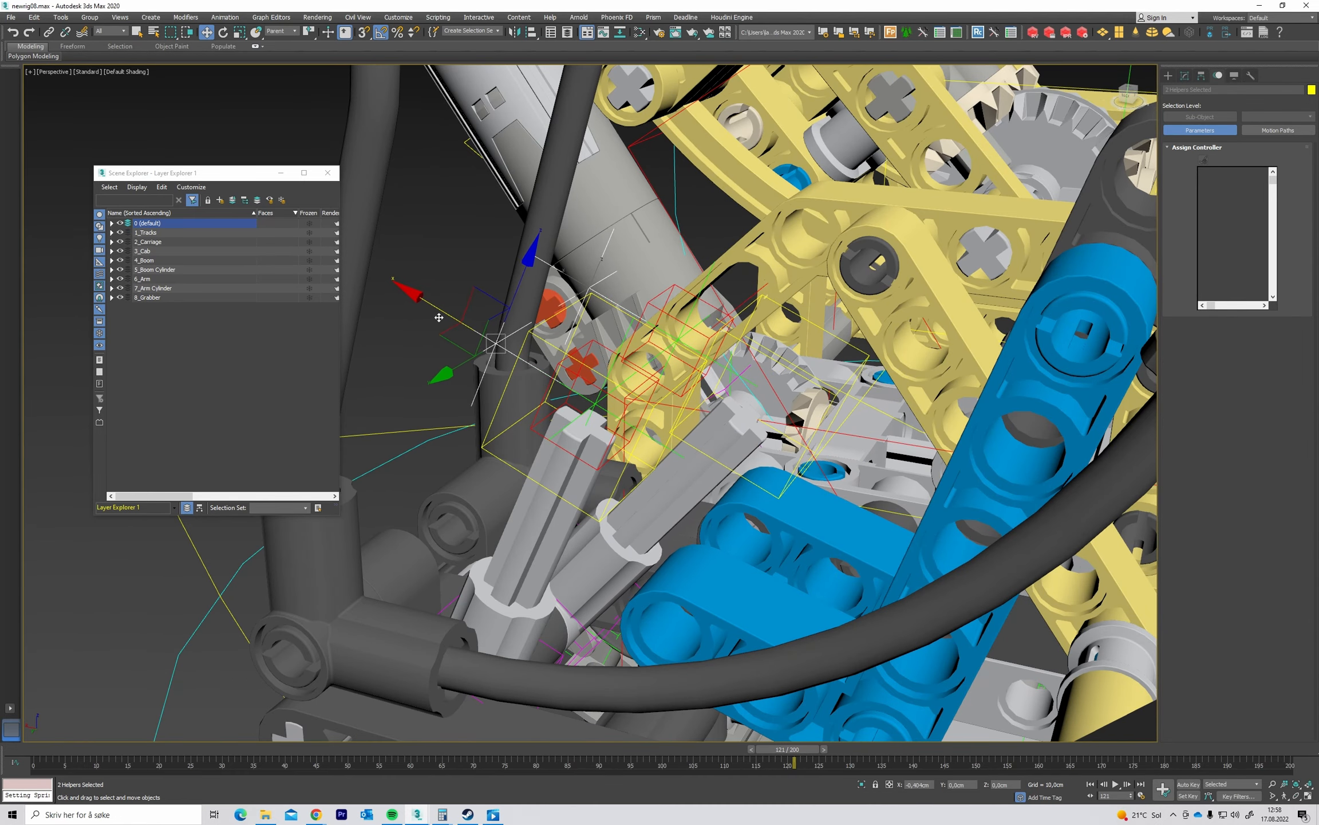
pyautogui.keyDown('alt'); pyautogui.moveTo(440, 325); pyautogui.dragTo(630, 359, button='middle'); pyautogui.keyUp('alt')
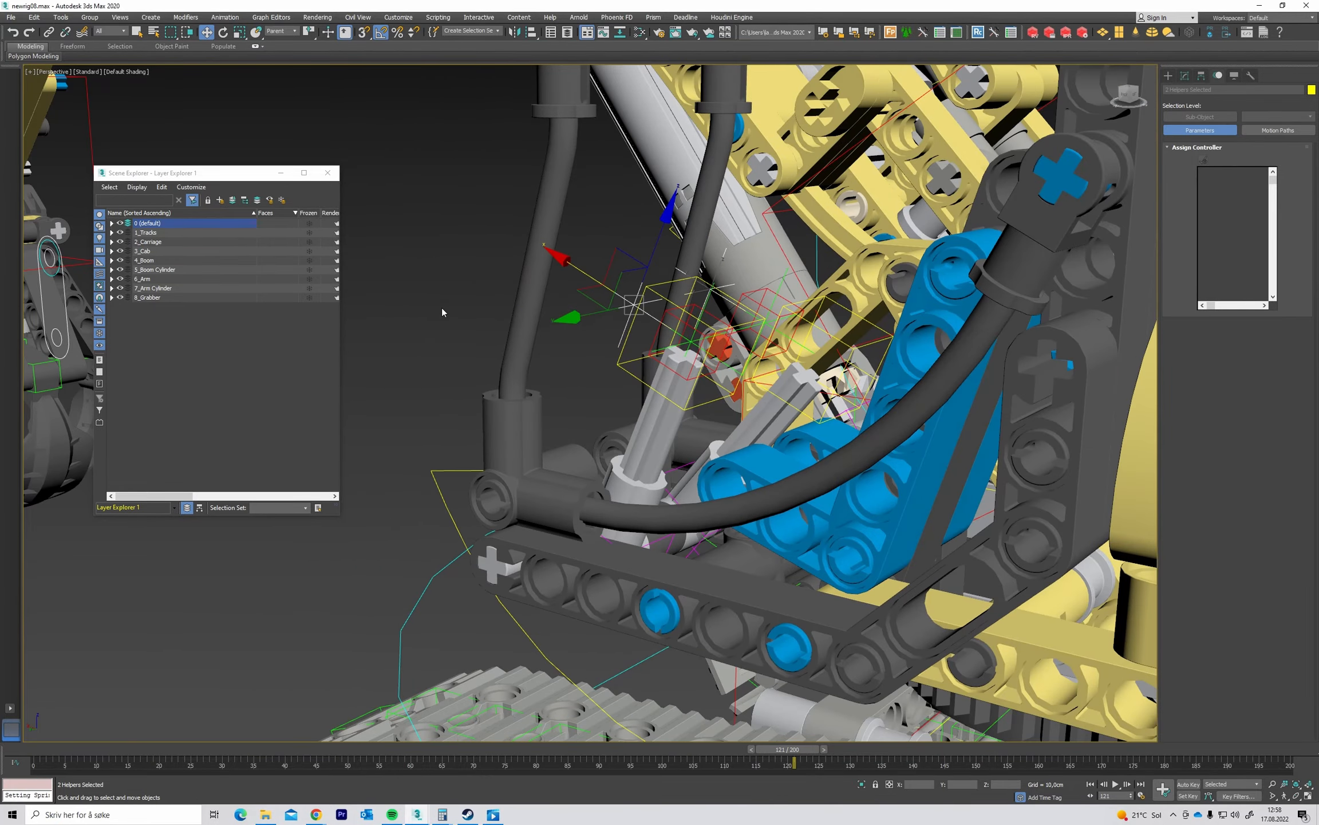
# Clear the selection with helpers hidden and play the animation, checking the cab levers and the whole excavator.
pyautogui.moveTo(800, 756); pyautogui.dragTo(53, 701)
pyautogui.keyDown('alt'); pyautogui.moveTo(518, 611); pyautogui.dragTo(661, 555, button='middle'); pyautogui.keyUp('alt')
pyautogui.scroll(-7, 504, 610)
pyautogui.scroll(3, 768, 523)
pyautogui.moveTo(804, 522)
pyautogui.keyDown('alt'); pyautogui.mouseDown(button='middle')
pyautogui.moveTo(787, 497)
pyautogui.moveTo(798, 522)
pyautogui.mouseUp(button='middle'); pyautogui.keyUp('alt')
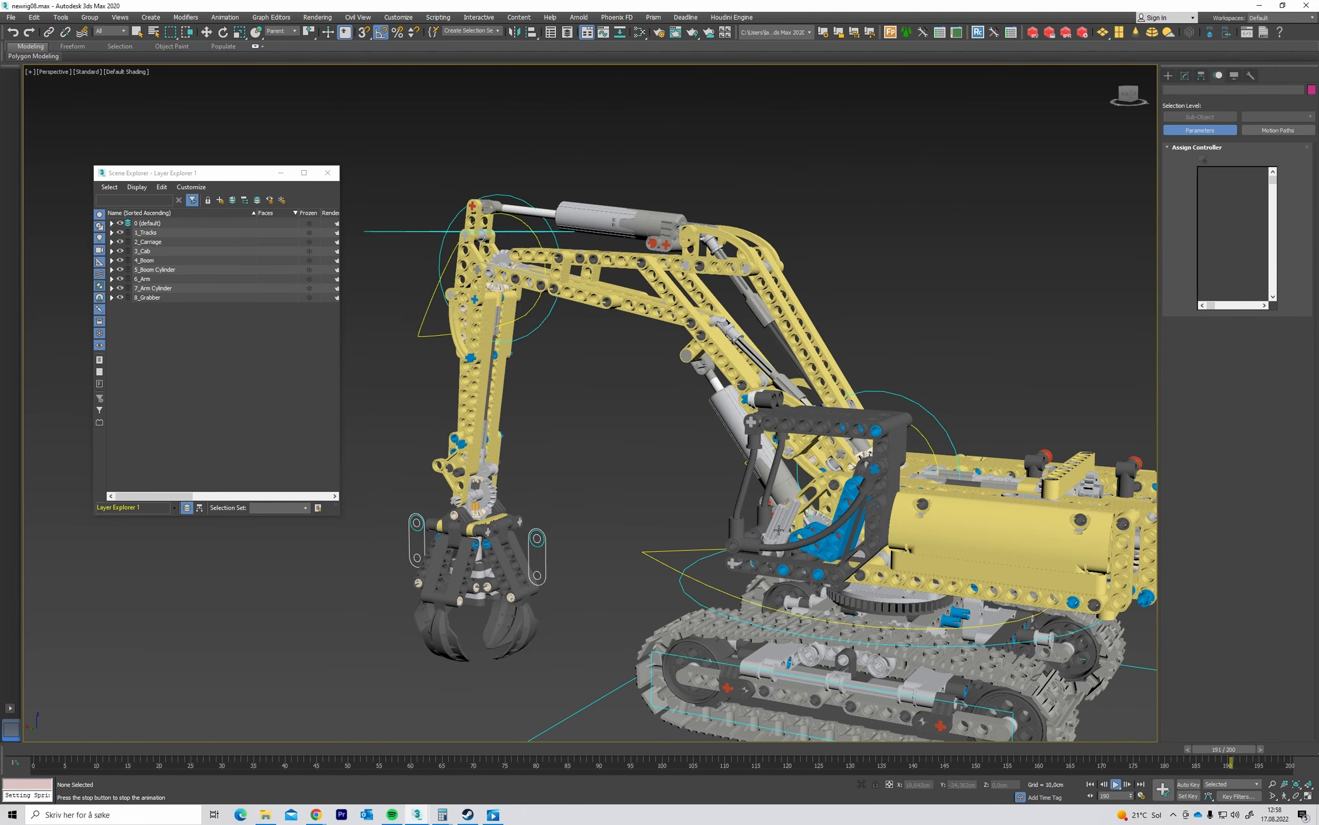
pyautogui.keyDown('alt'); pyautogui.moveTo(779, 530); pyautogui.dragTo(835, 534, button='middle'); pyautogui.keyUp('alt')
pyautogui.scroll(-4, 866, 543)
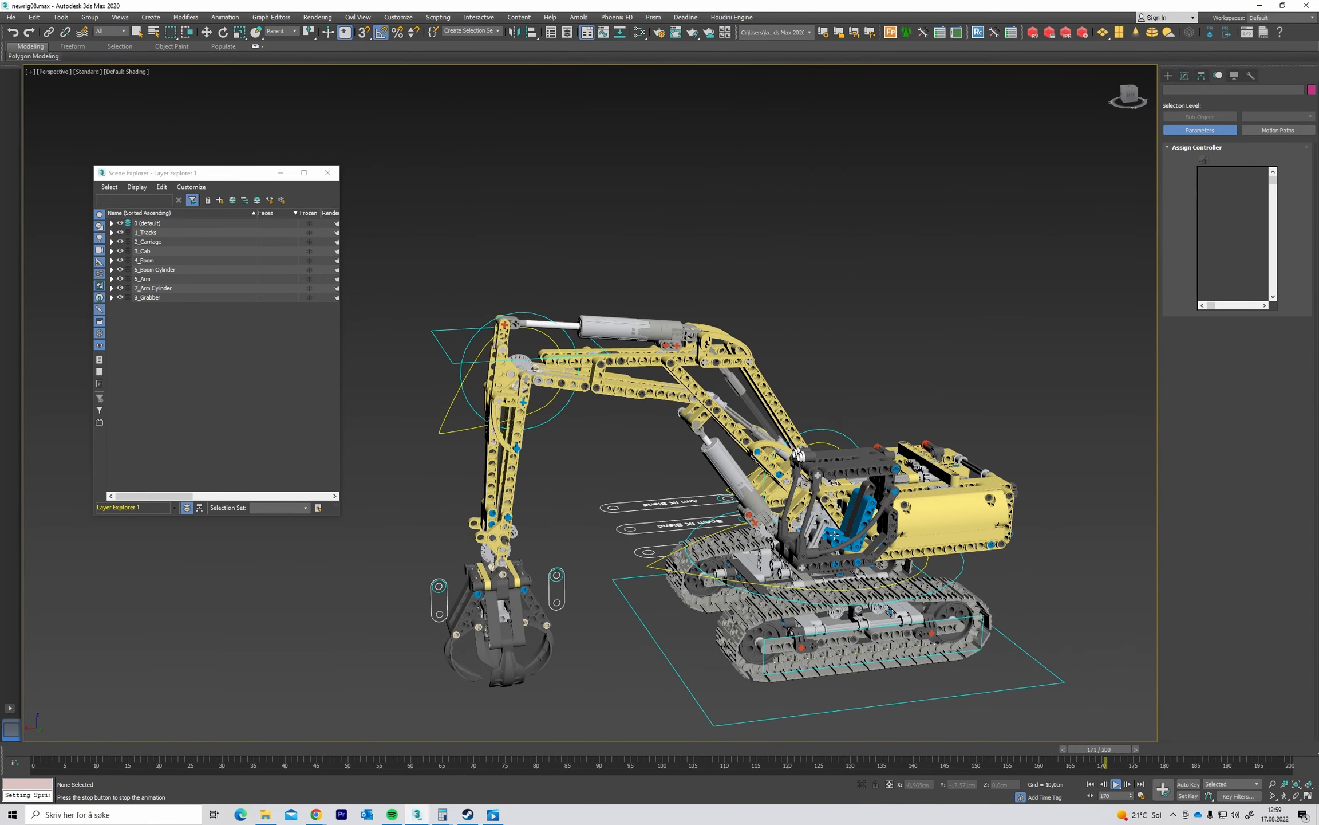